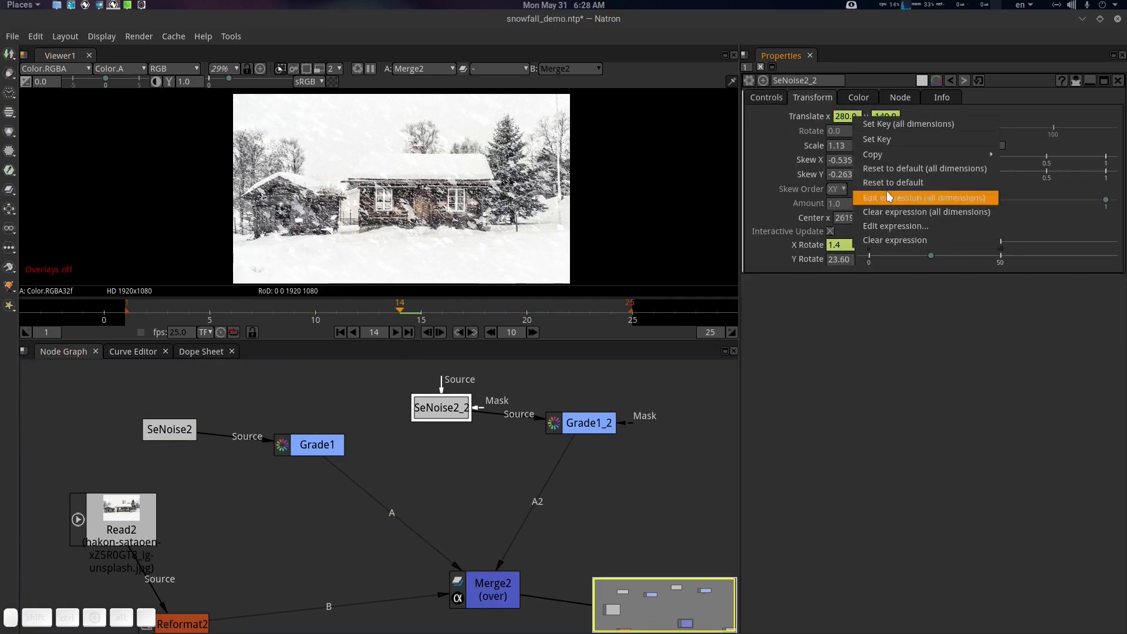
Play back the snowfall composite to preview the falling snow.
click(956, 199)
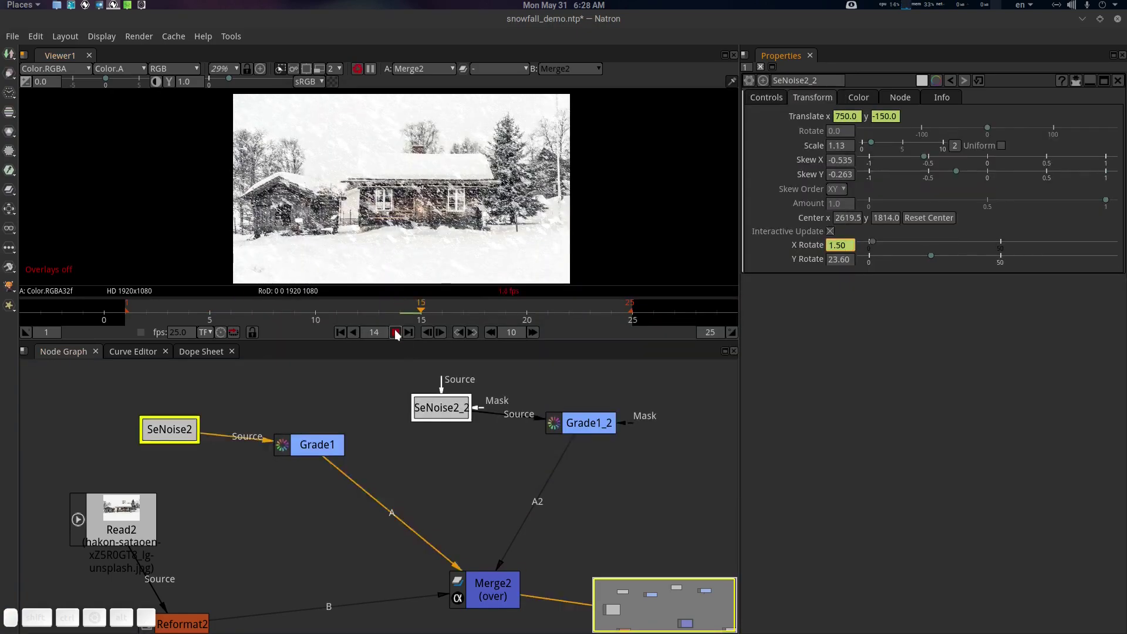
click(395, 332)
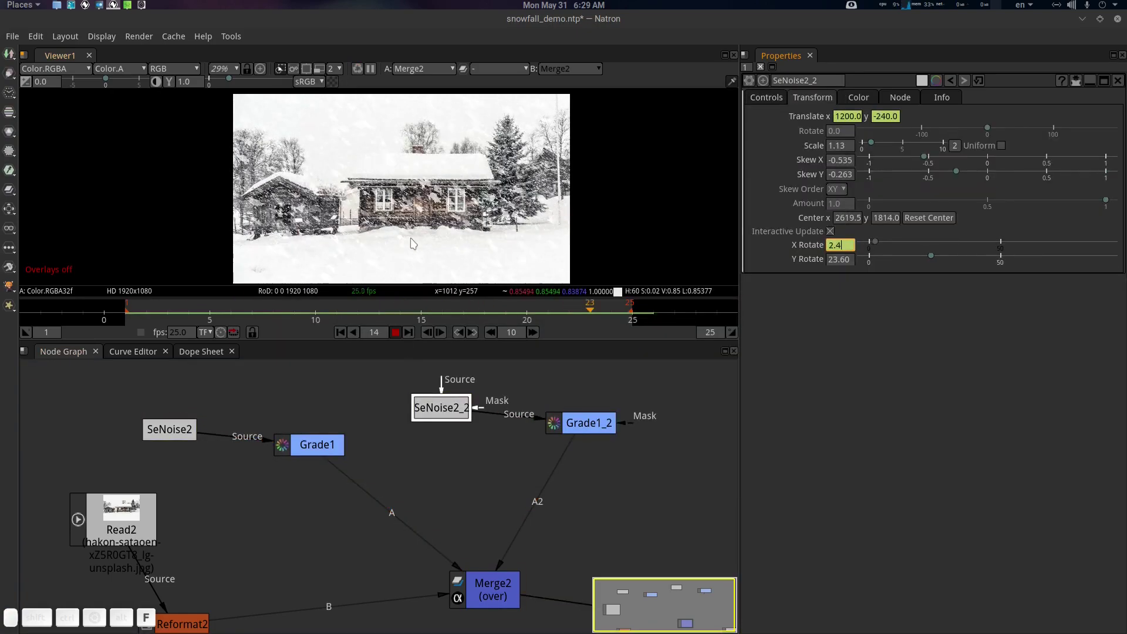
key(space)
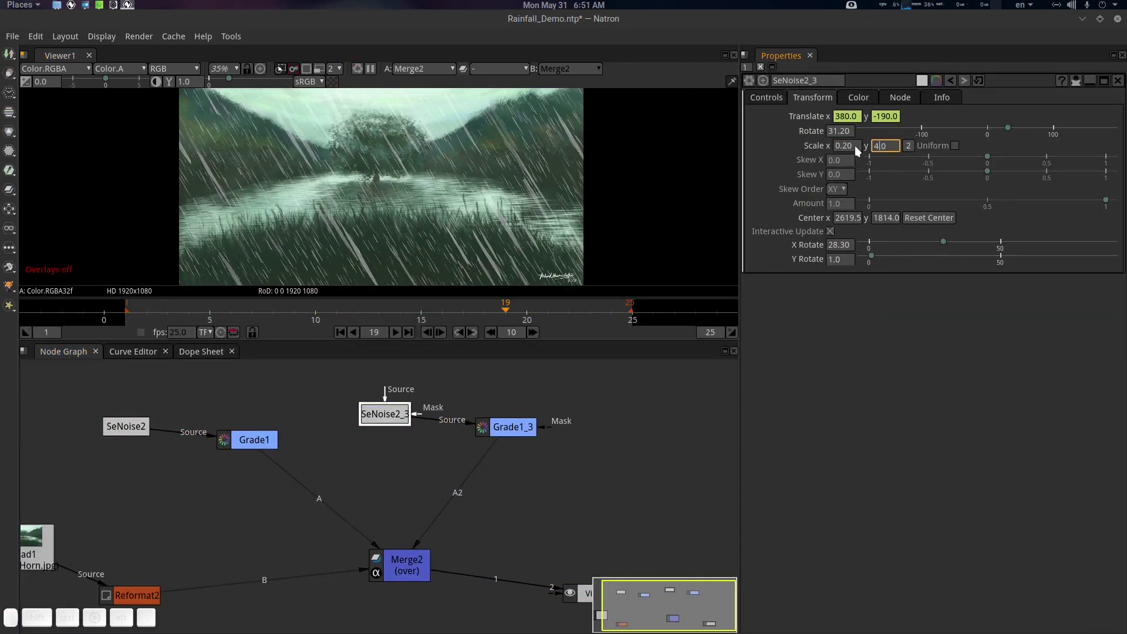
Set the SeNoise2_3 horizontal scale to 0.05 and play back the rainfall composite.
click(854, 147)
text(0.05)
key(Return)
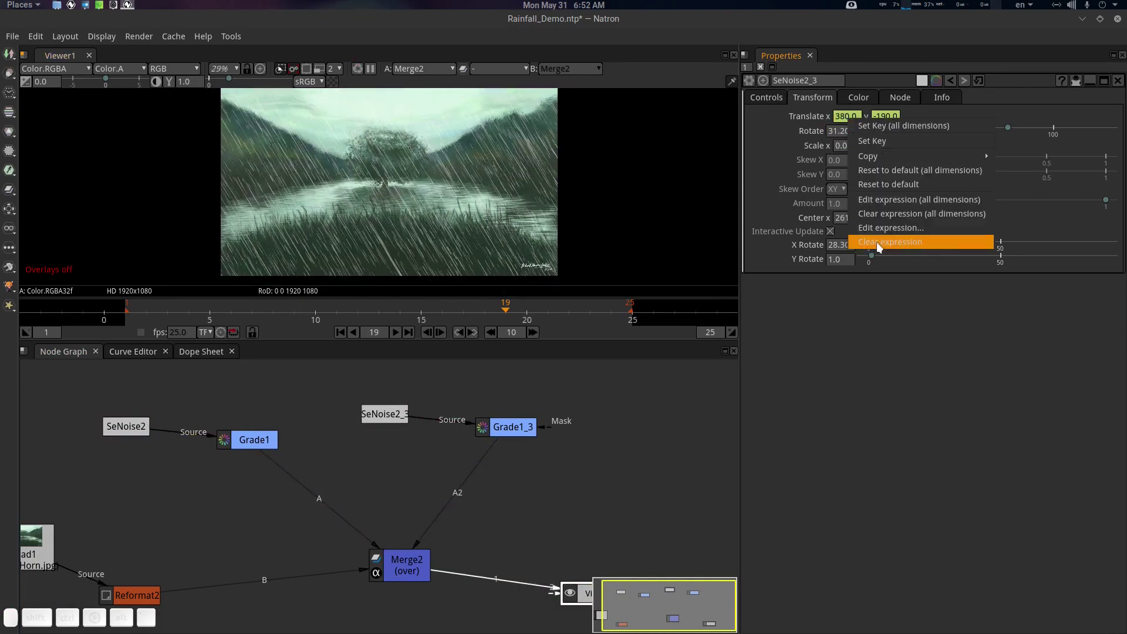
click(878, 242)
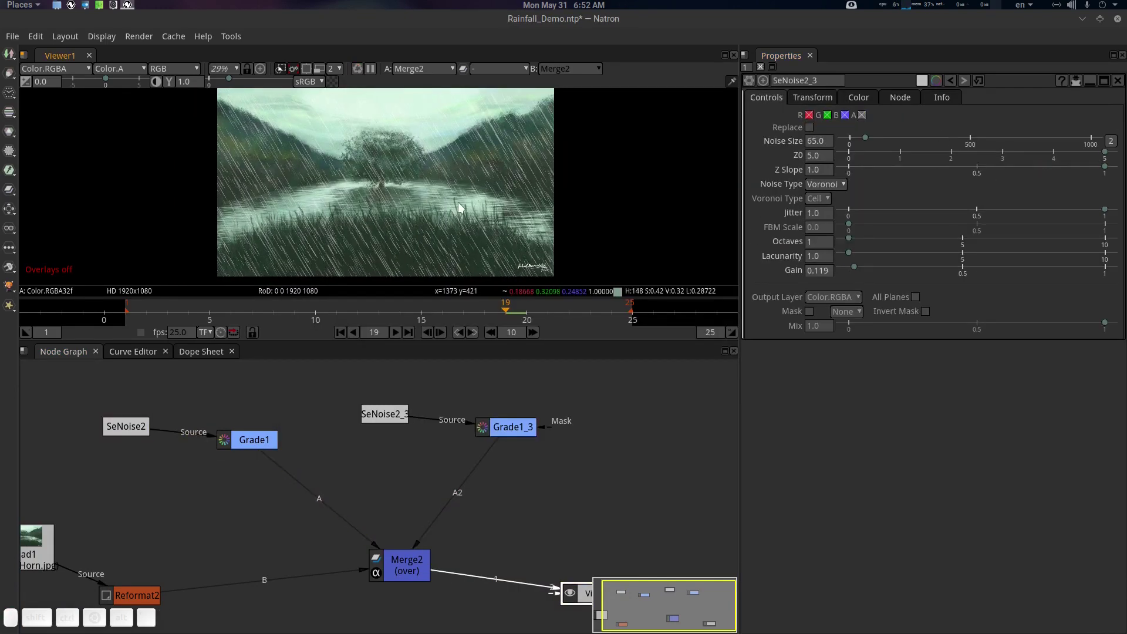
key(space)
key(l)
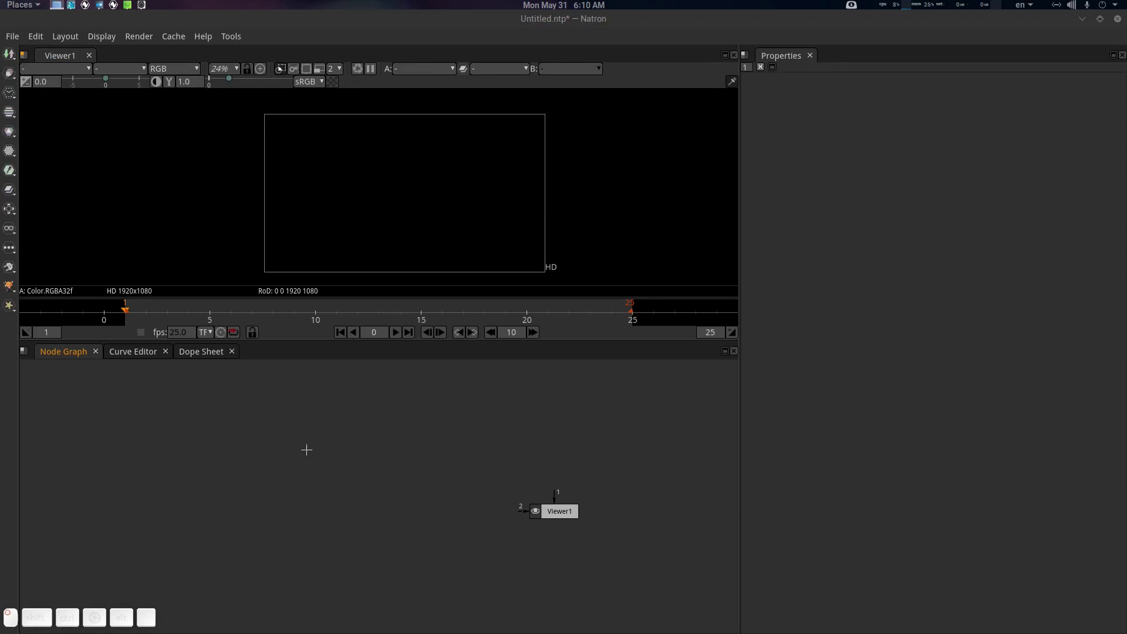
Position the cabin photo's Read2 node in the node graph and show its output in the viewer.
drag(232, 440, 223, 437)
key(1)
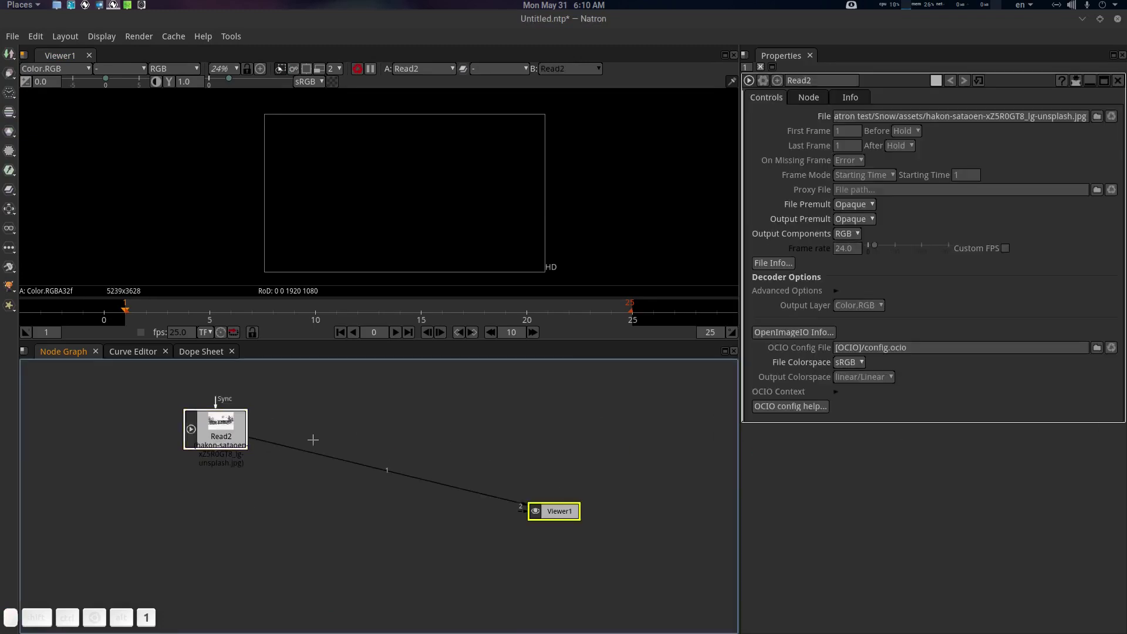
drag(316, 437, 315, 456)
Open the project settings and choose HD 1920x1080 as the project format.
click(399, 428)
key(s)
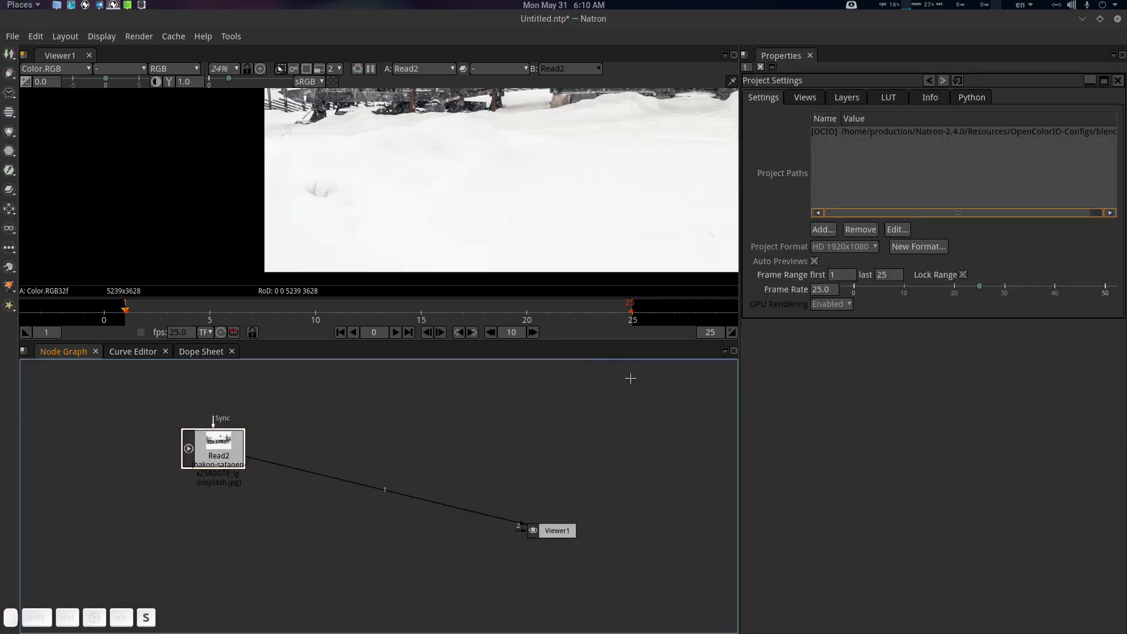
click(840, 244)
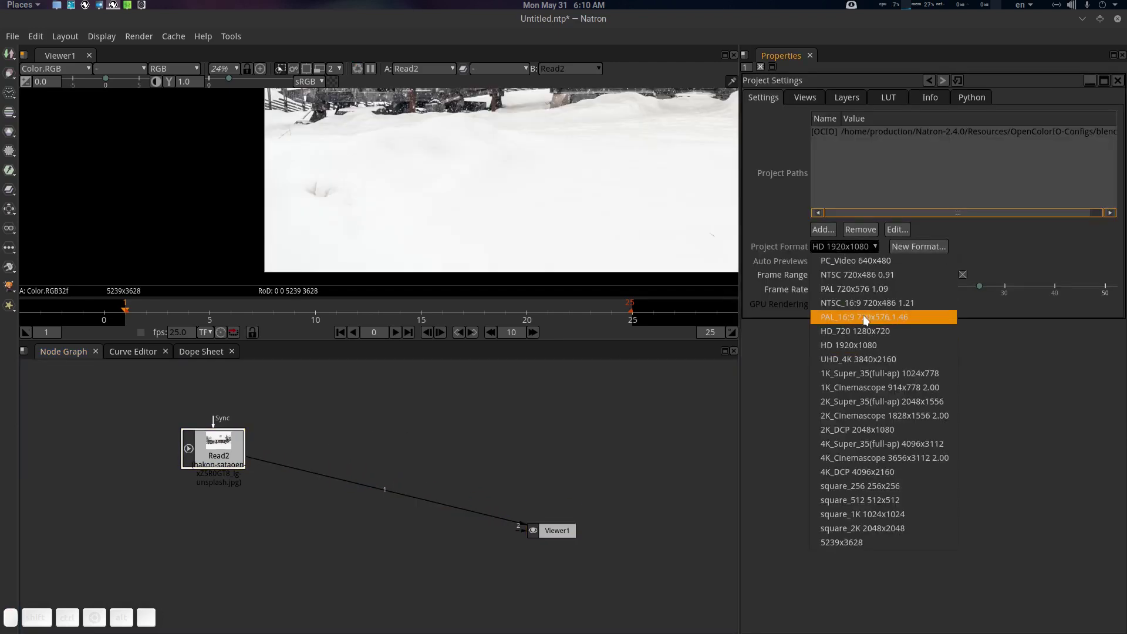
click(880, 347)
Add a Reformat node between Read2 and Viewer1 and place it below the Read node.
drag(217, 452, 192, 439)
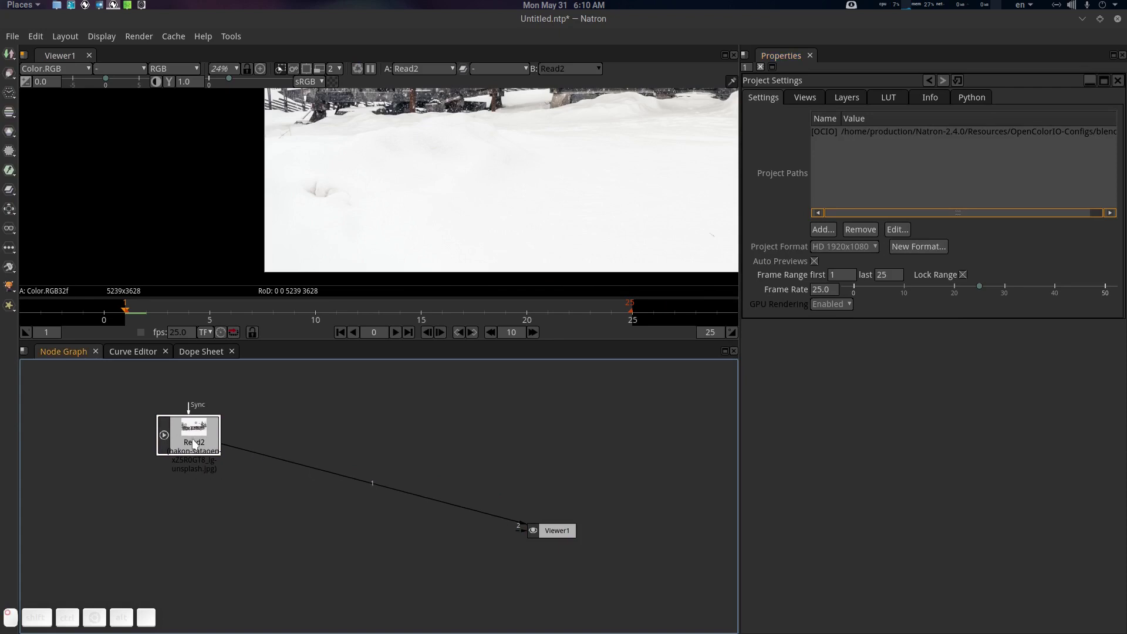
key(Tab)
text(ref)
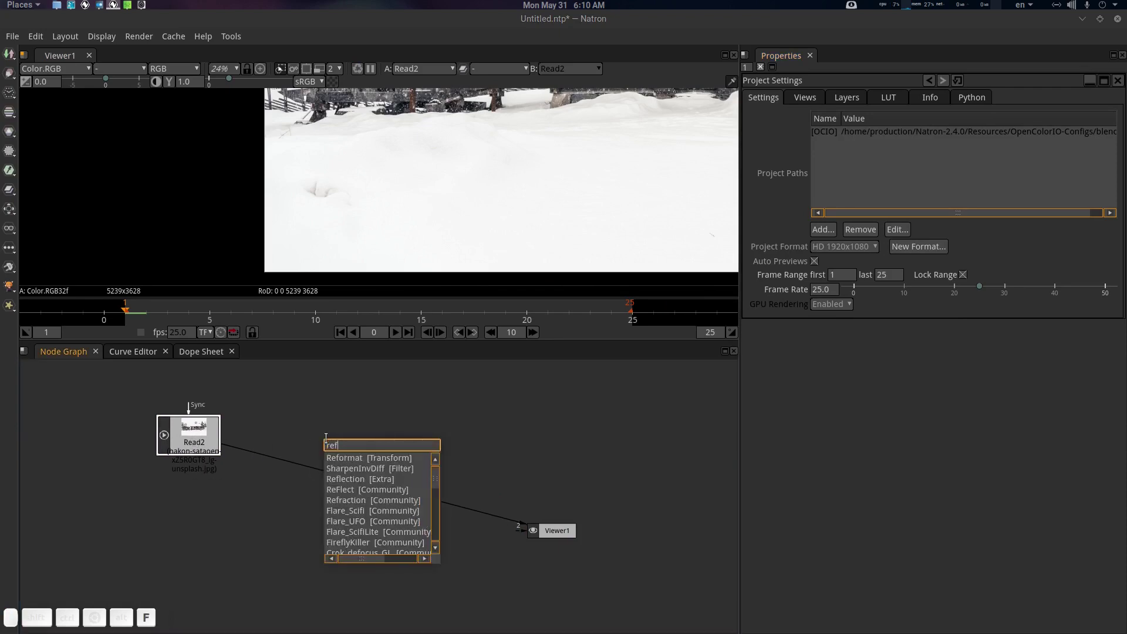
key(Return)
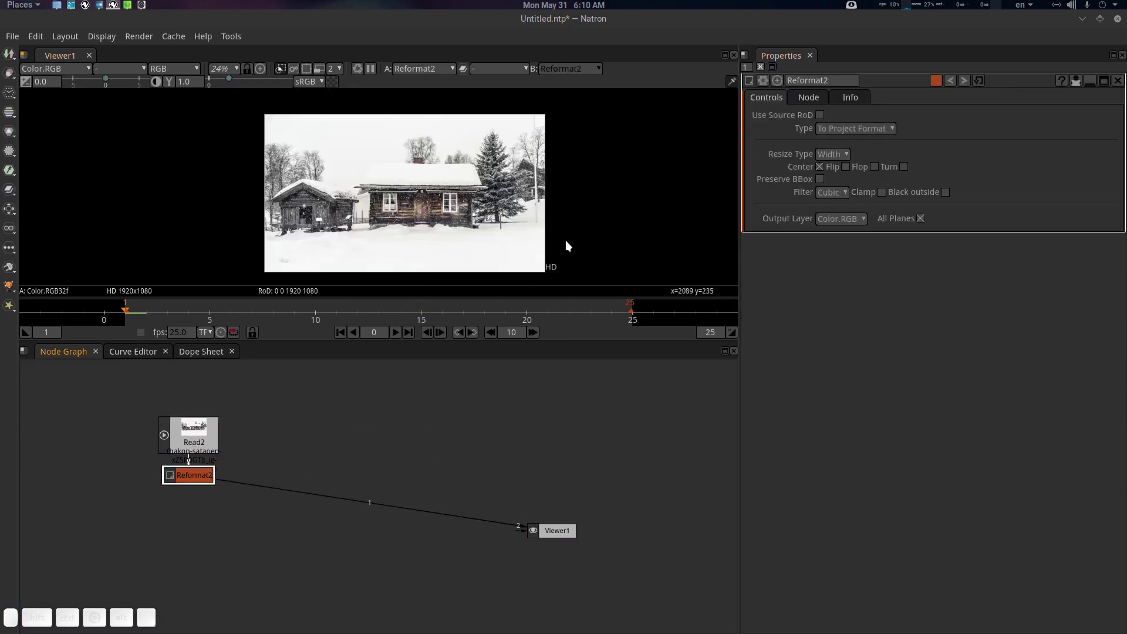
scroll(372, 430, up, 3)
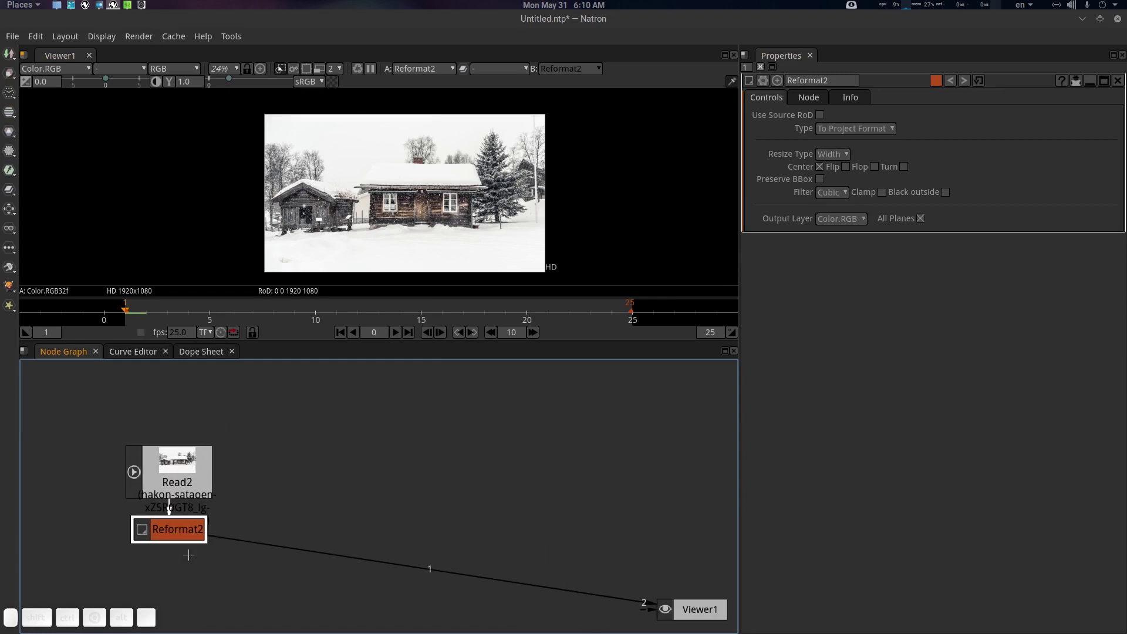
drag(182, 529, 175, 569)
Add a Merge node with the Reformat output as its B input, view its result and rearrange the nodes.
click(446, 474)
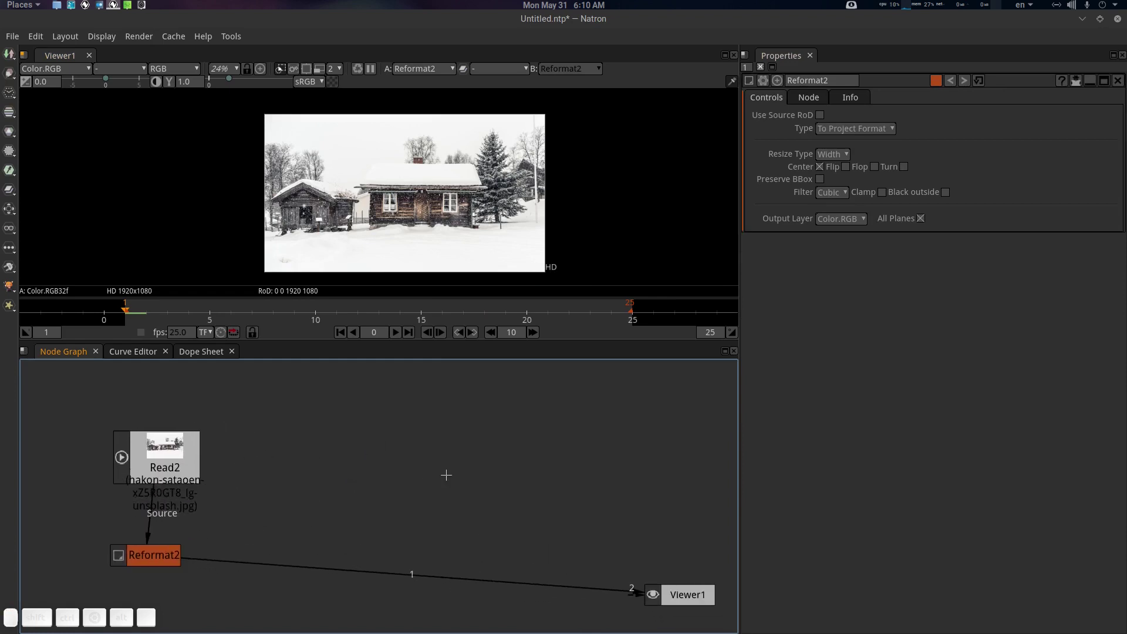
key(m)
drag(466, 463, 195, 546)
drag(478, 507, 427, 563)
key(1)
drag(361, 435, 335, 419)
drag(377, 377, 403, 435)
drag(198, 479, 123, 513)
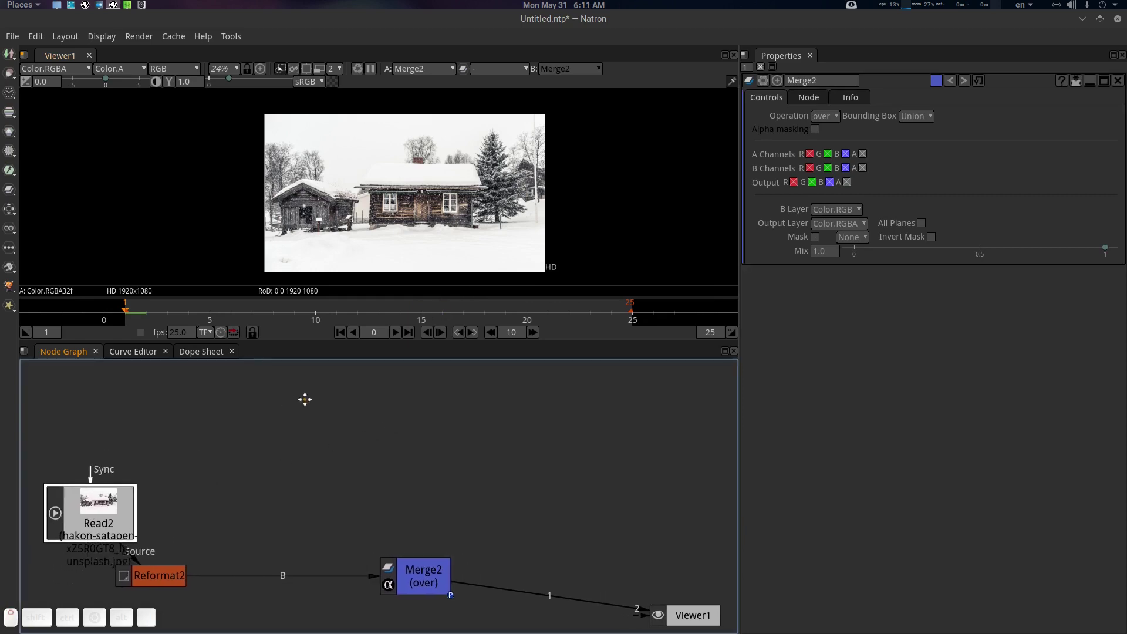
Add a SeNoise node to the node graph.
drag(305, 399, 309, 396)
key(Tab)
text(s)
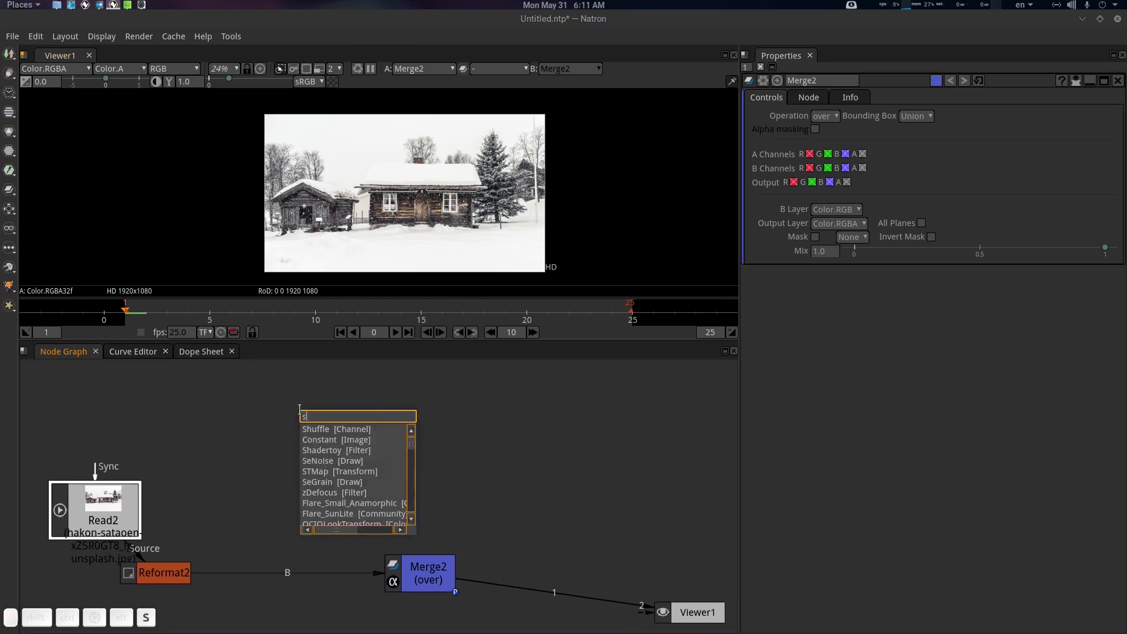
text(e)
key(Down)
key(Down)
key(Down)
key(Return)
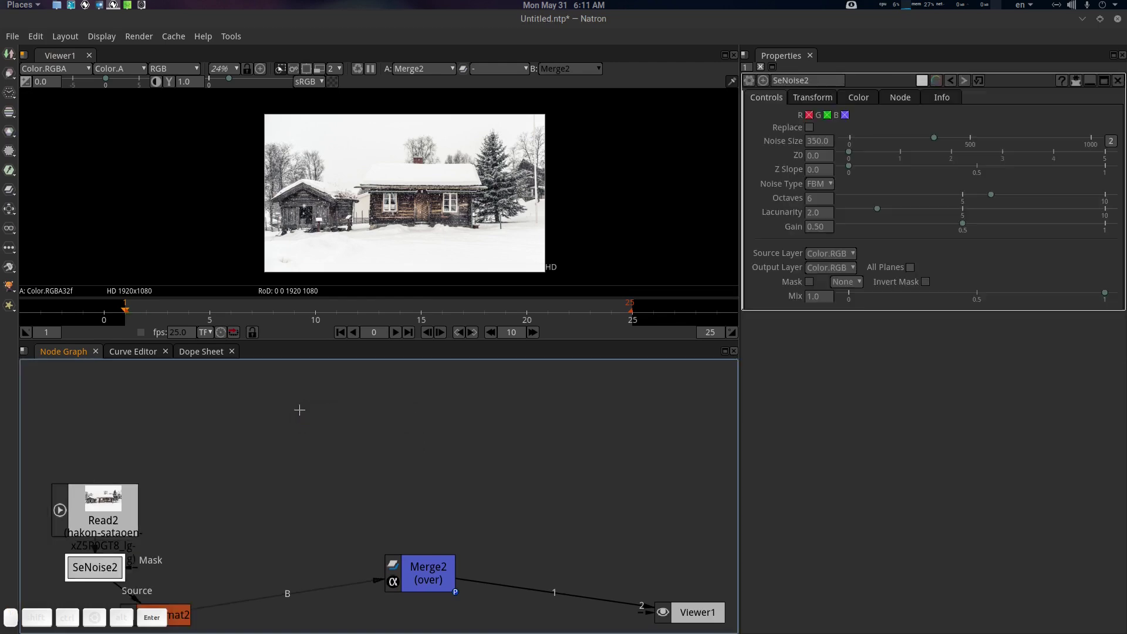
Detach SeNoise2 from the photo branch, reconnect Read2 to the Reformat node and view the noise on its own.
drag(98, 554, 322, 483)
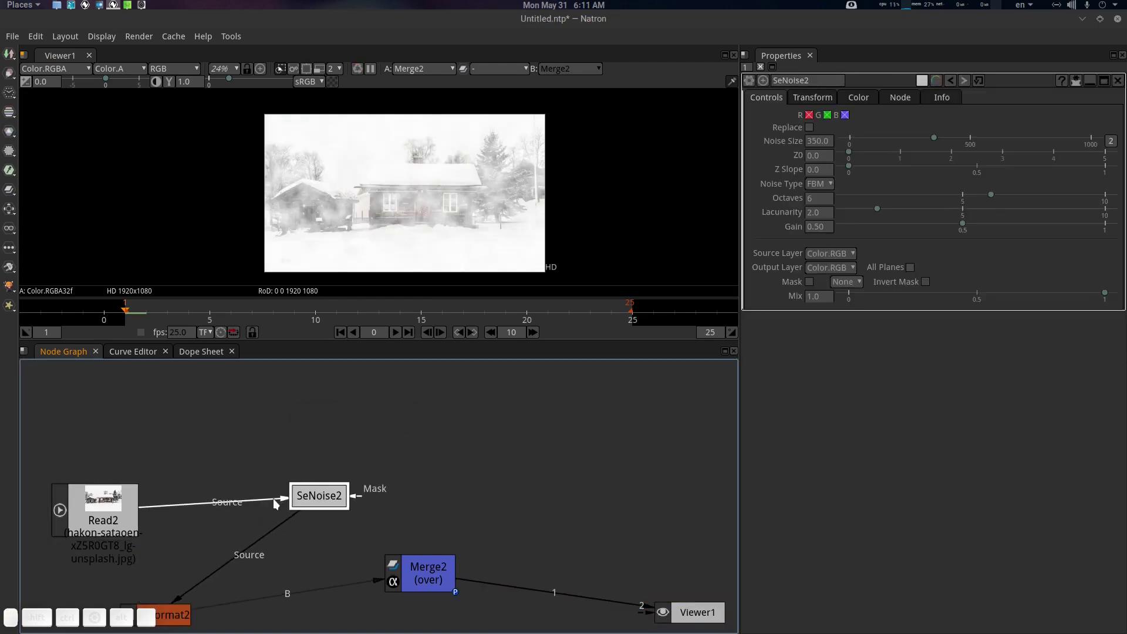
drag(168, 524, 179, 525)
drag(289, 521, 127, 525)
drag(233, 558, 101, 515)
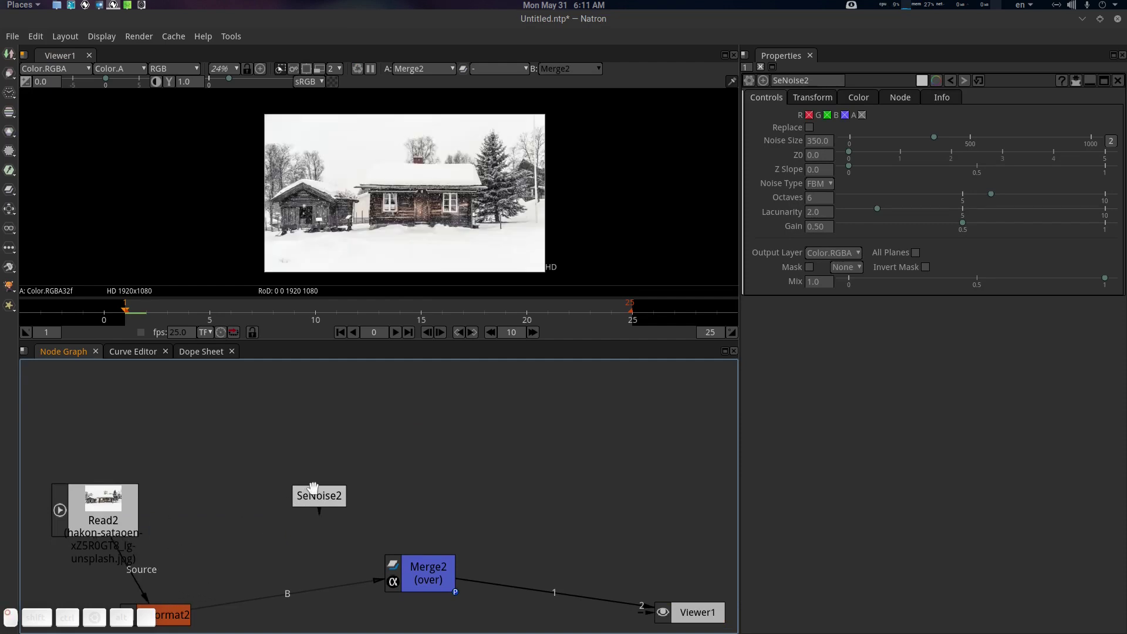
drag(328, 499, 233, 435)
key(1)
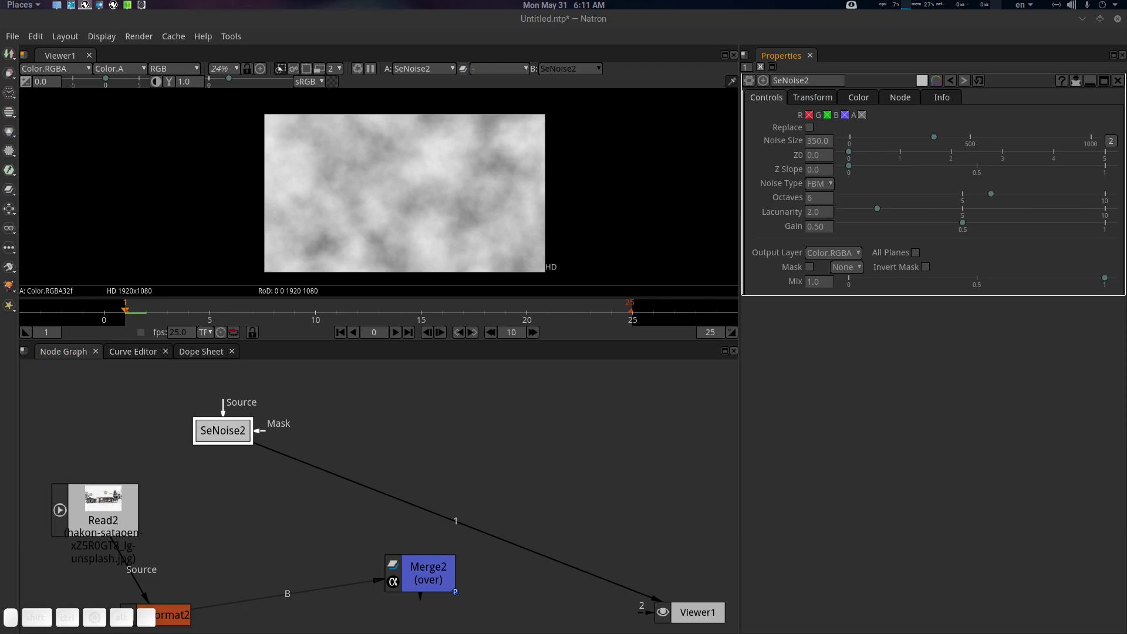
Change the SeNoise2 noise type to Voronoi and reduce the noise size to 34.
click(822, 186)
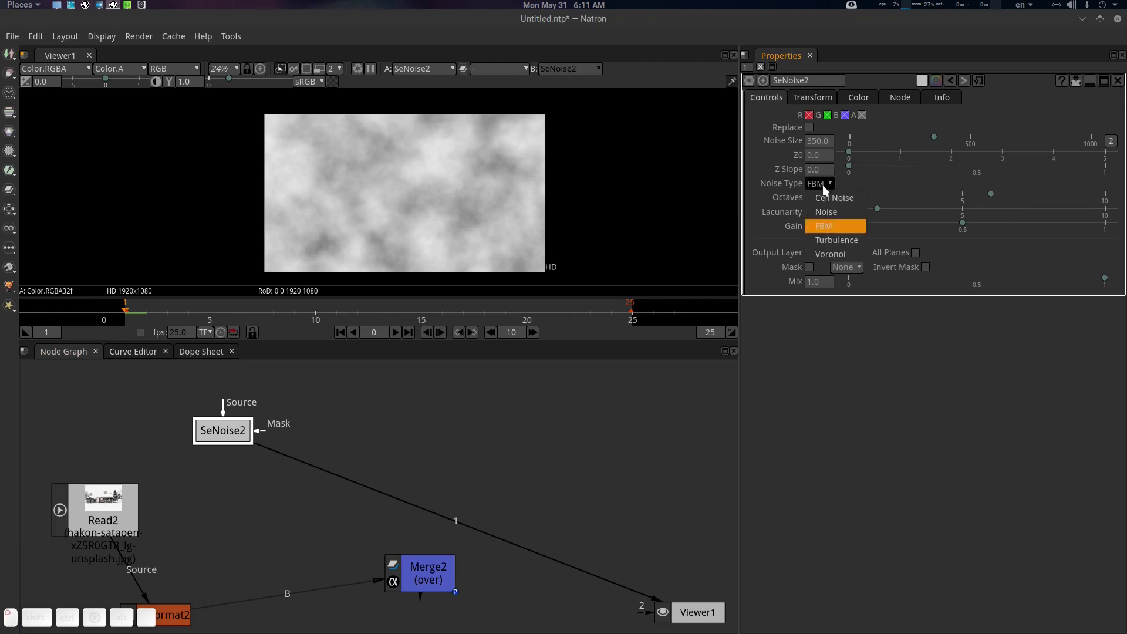
click(822, 253)
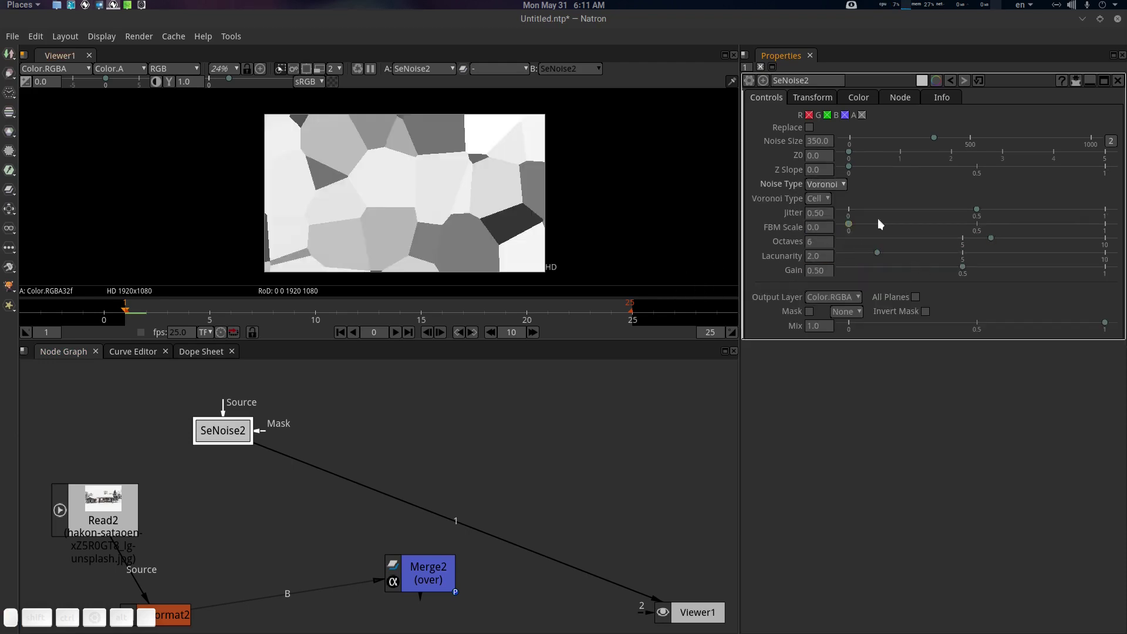
double_click(824, 141)
drag(932, 138, 858, 146)
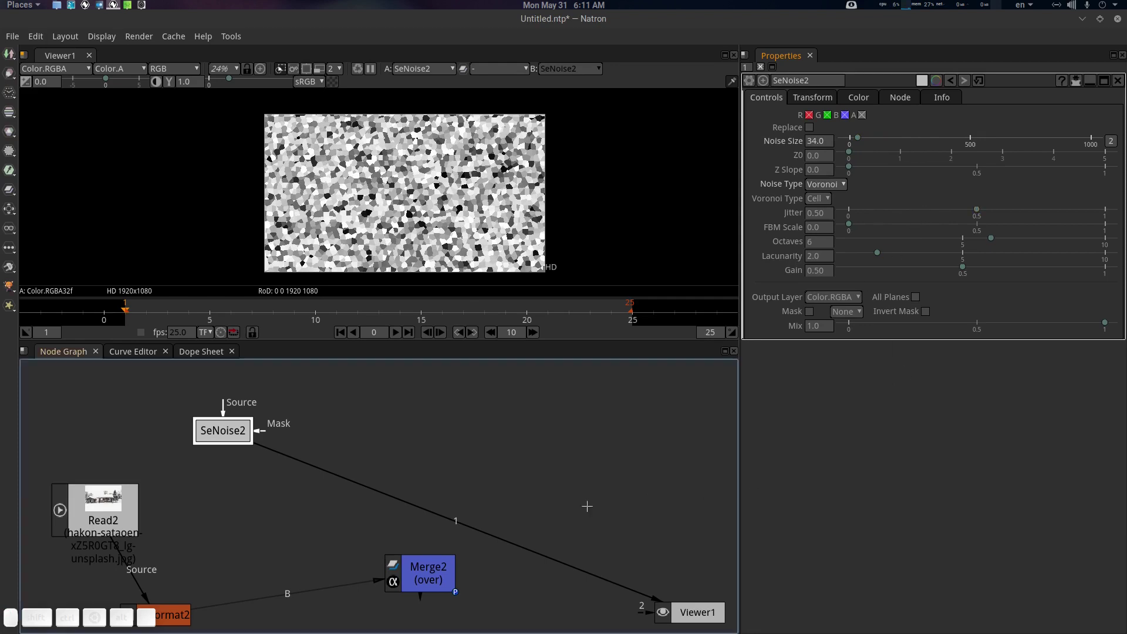
Connect SeNoise2 to the A input of Merge2 and view the merged result.
drag(347, 531, 240, 418)
click(436, 566)
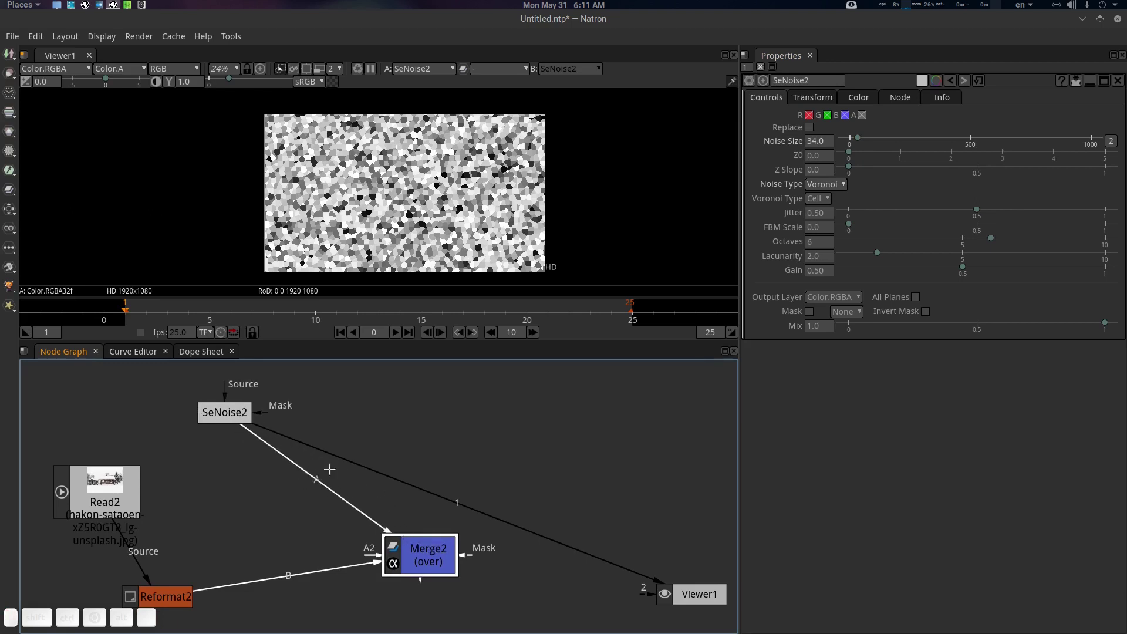
drag(437, 552, 487, 558)
key(1)
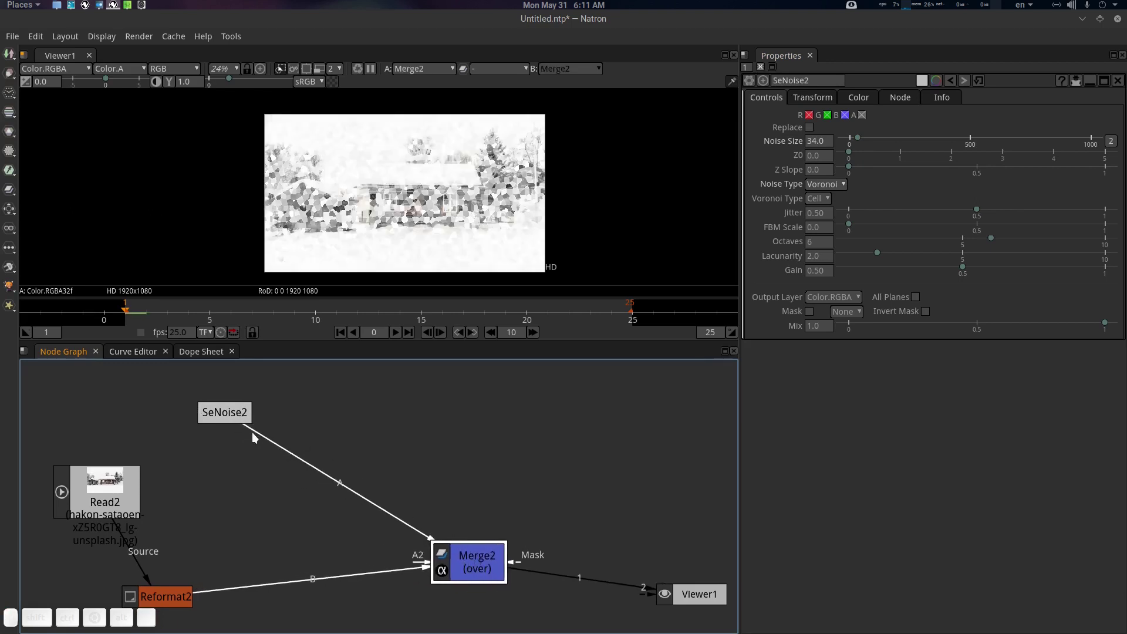
Insert a Grade node between SeNoise2 and Merge2, restricted to alpha, with black point 0.063 and white point 1.45.
drag(233, 412, 182, 405)
drag(271, 423, 316, 433)
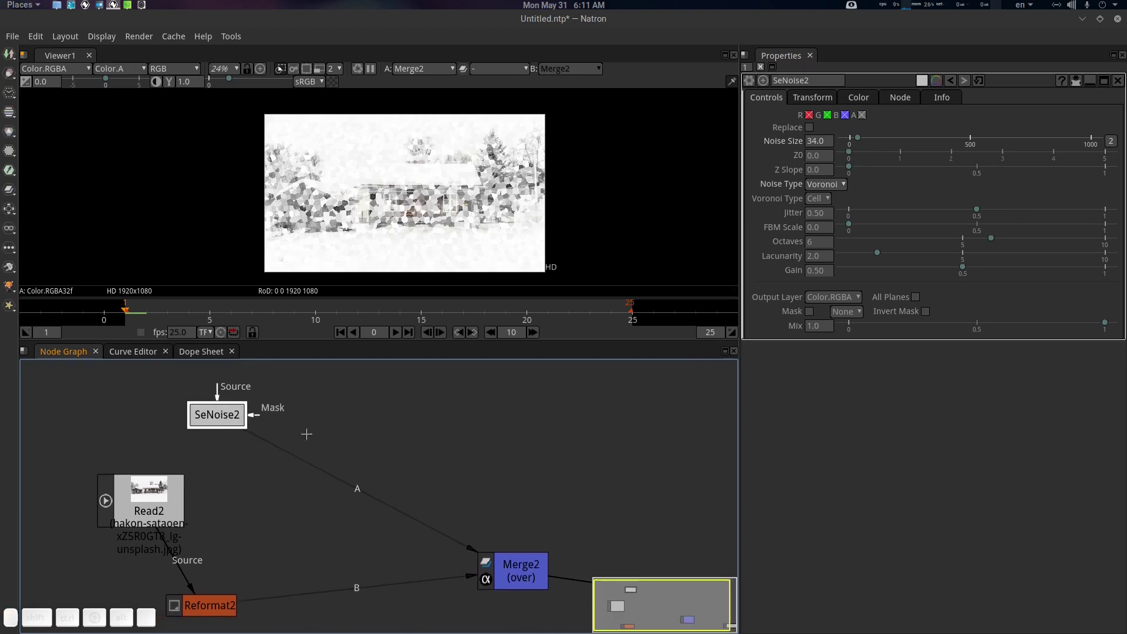
drag(230, 414, 209, 410)
key(g)
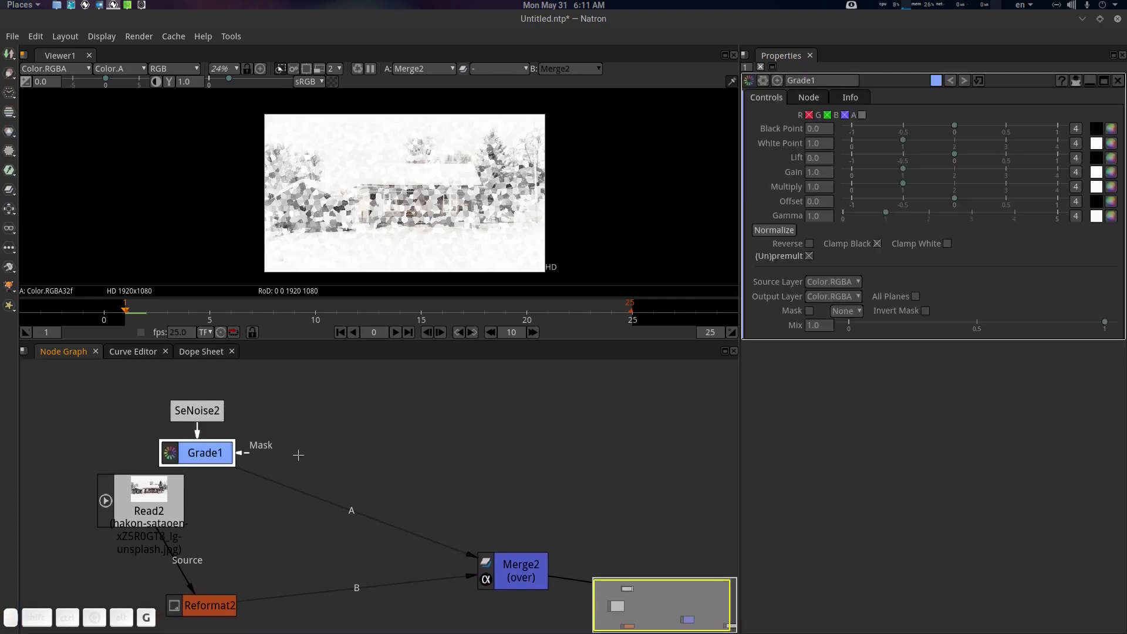
drag(203, 453, 335, 425)
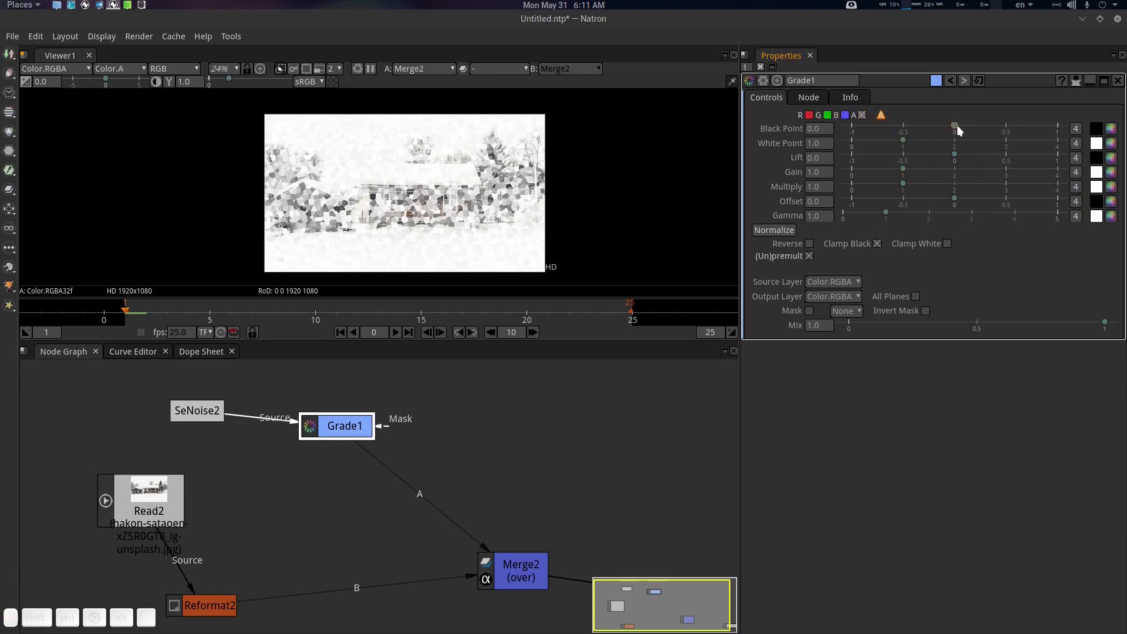
drag(957, 130, 926, 145)
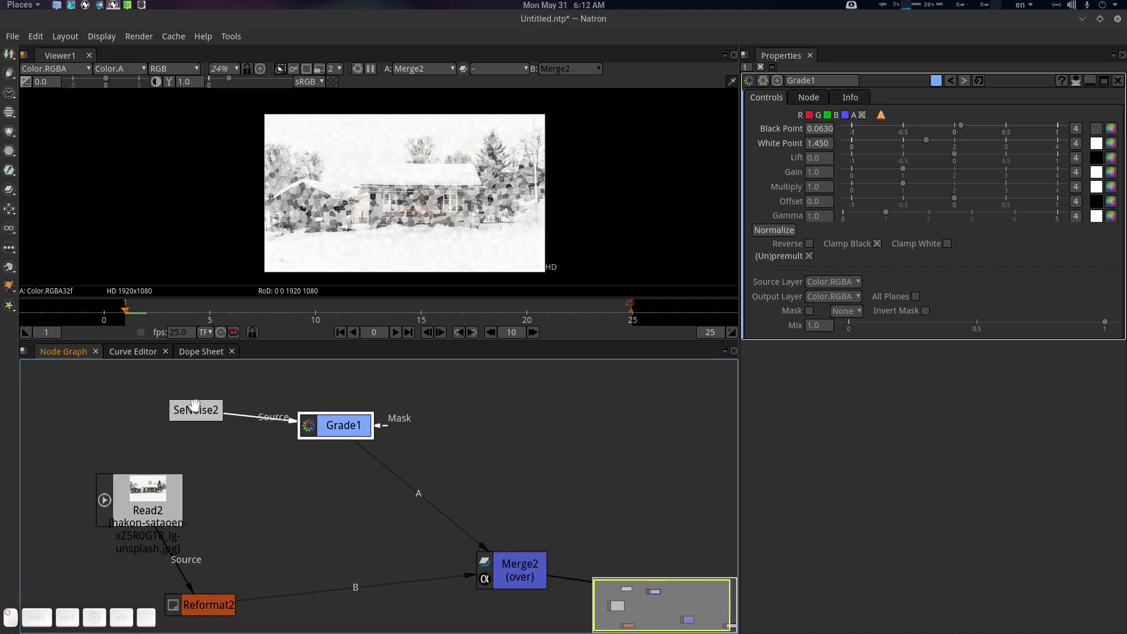
Set the SeNoise2 noise size to 7 and Z0 to 2.99, and scrub the timeline to check the noise.
click(197, 411)
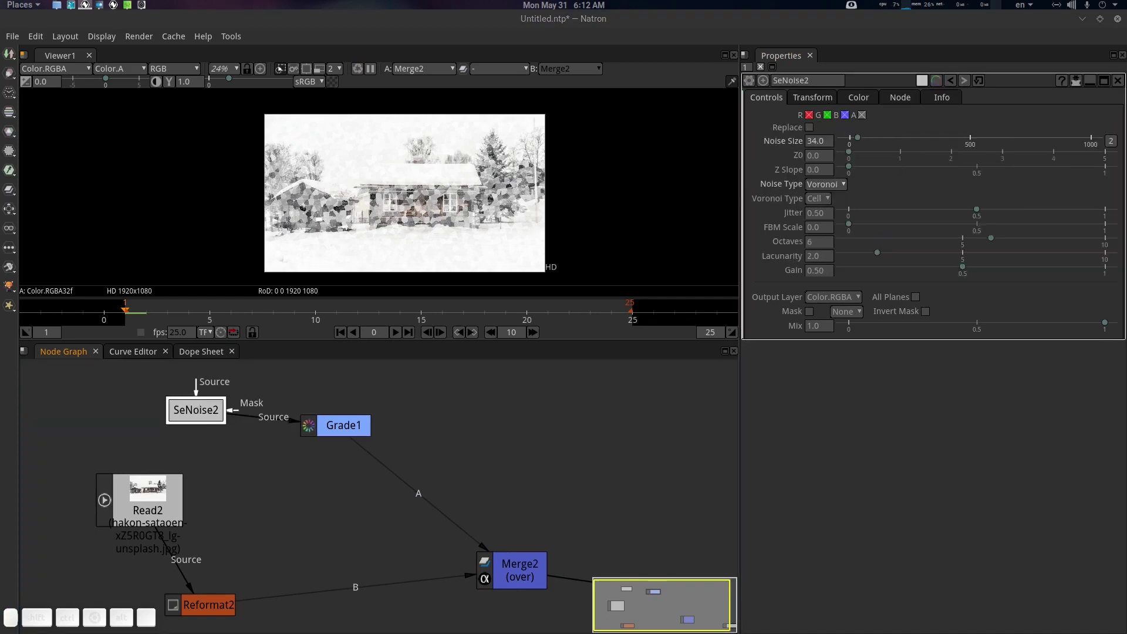
drag(822, 140, 802, 139)
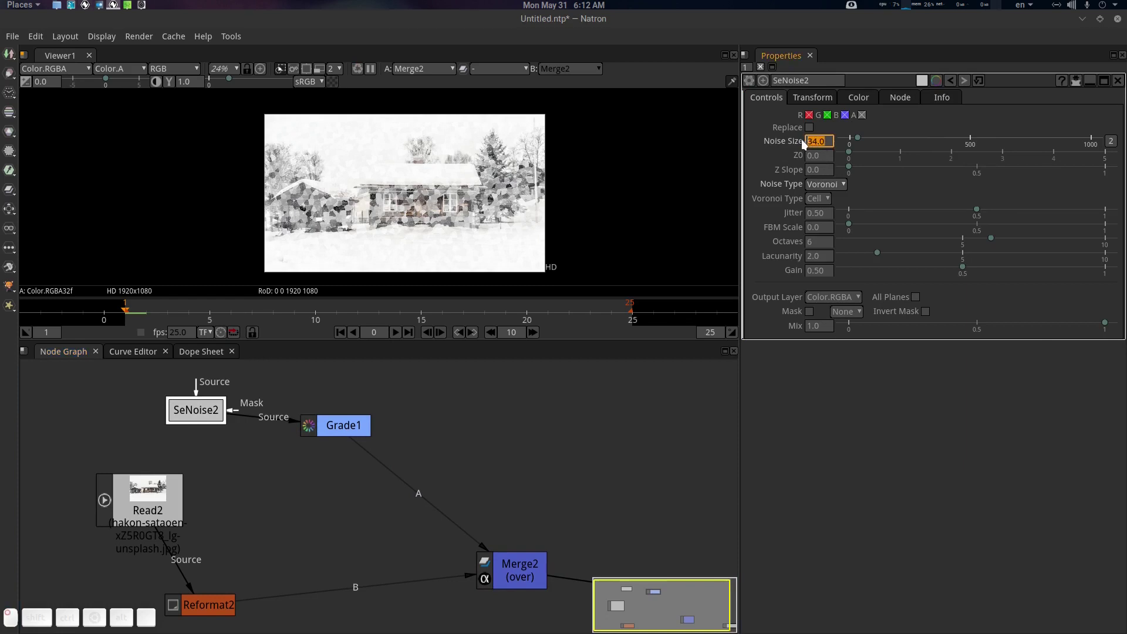
text(7)
key(Return)
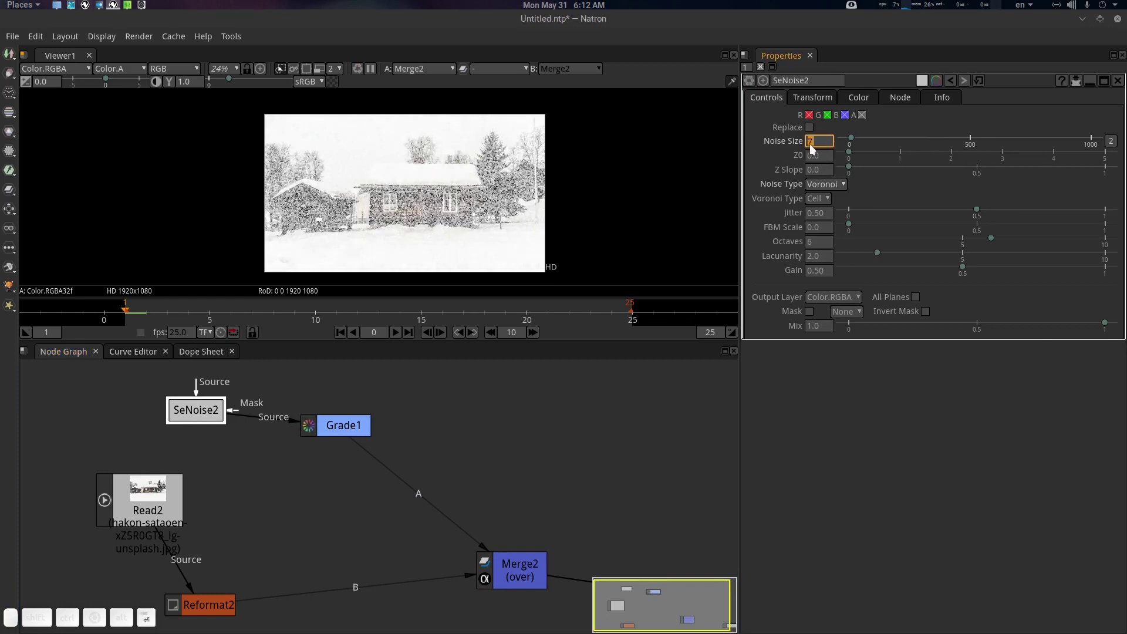
scroll(492, 206, up, 1)
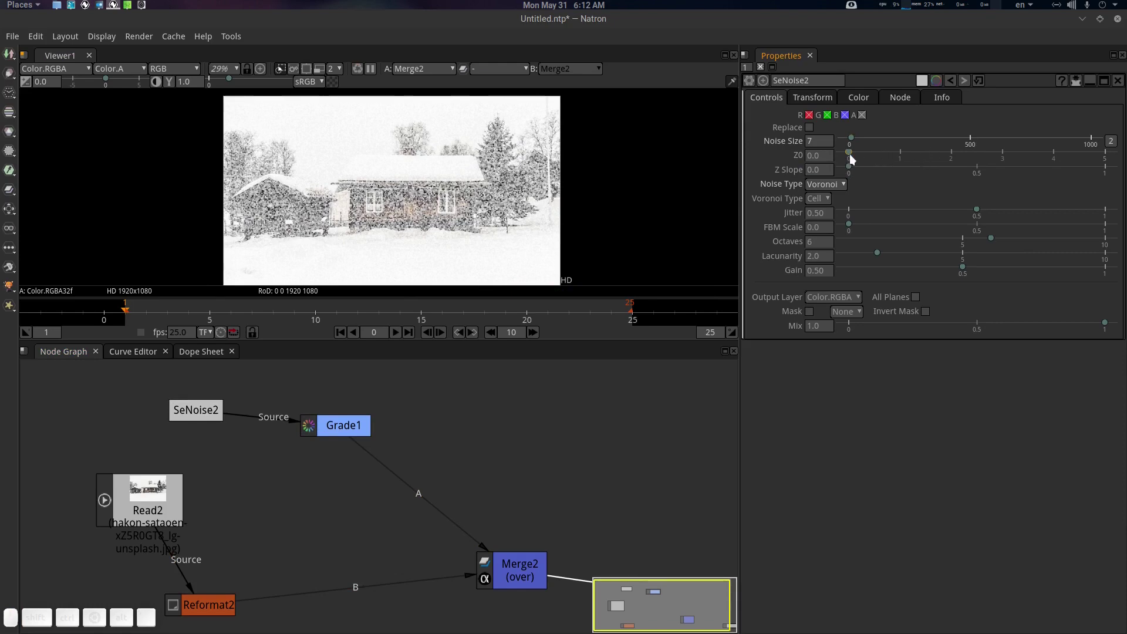
drag(848, 153, 1002, 156)
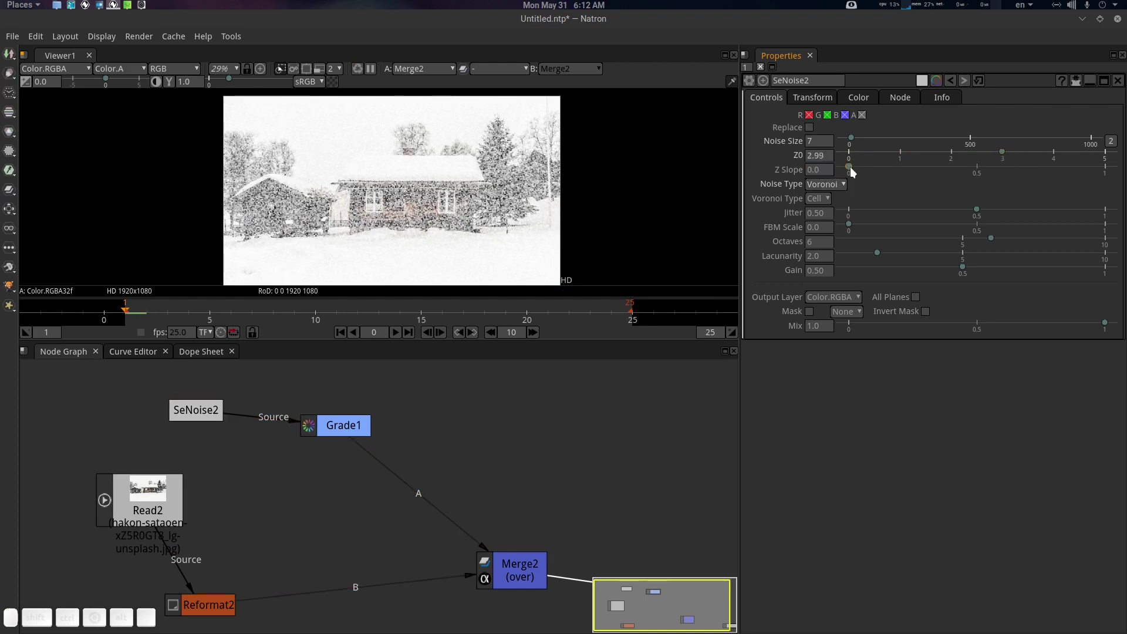
drag(300, 312, 210, 313)
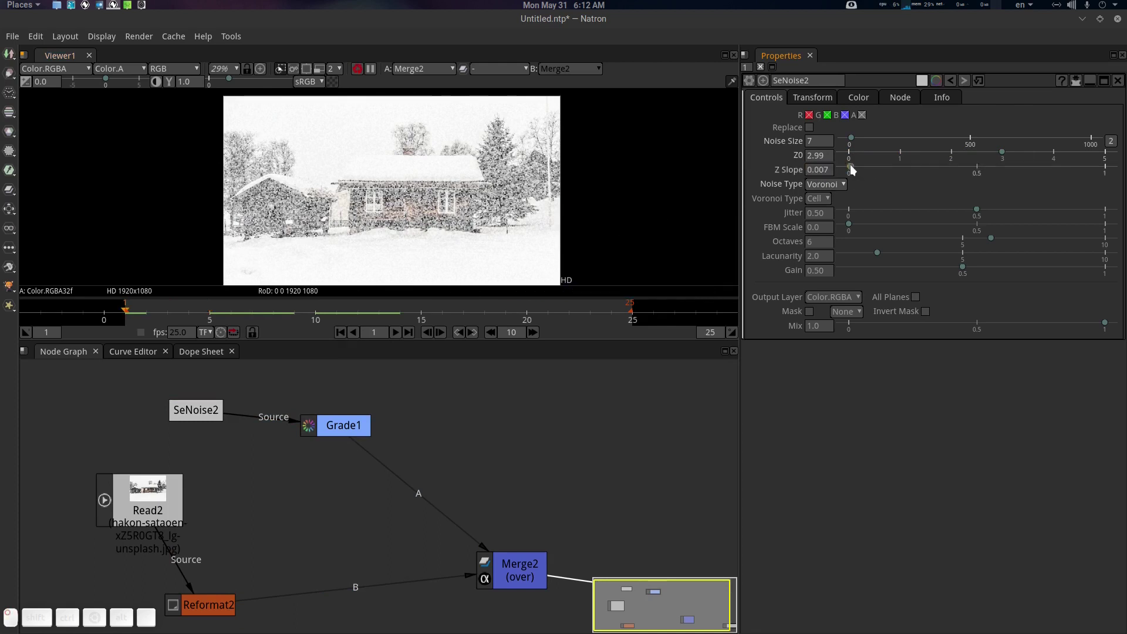
Compare the noise animation on playback with SeNoise2's Z Slope at 0.532, 0 and 1.0.
drag(850, 165, 984, 168)
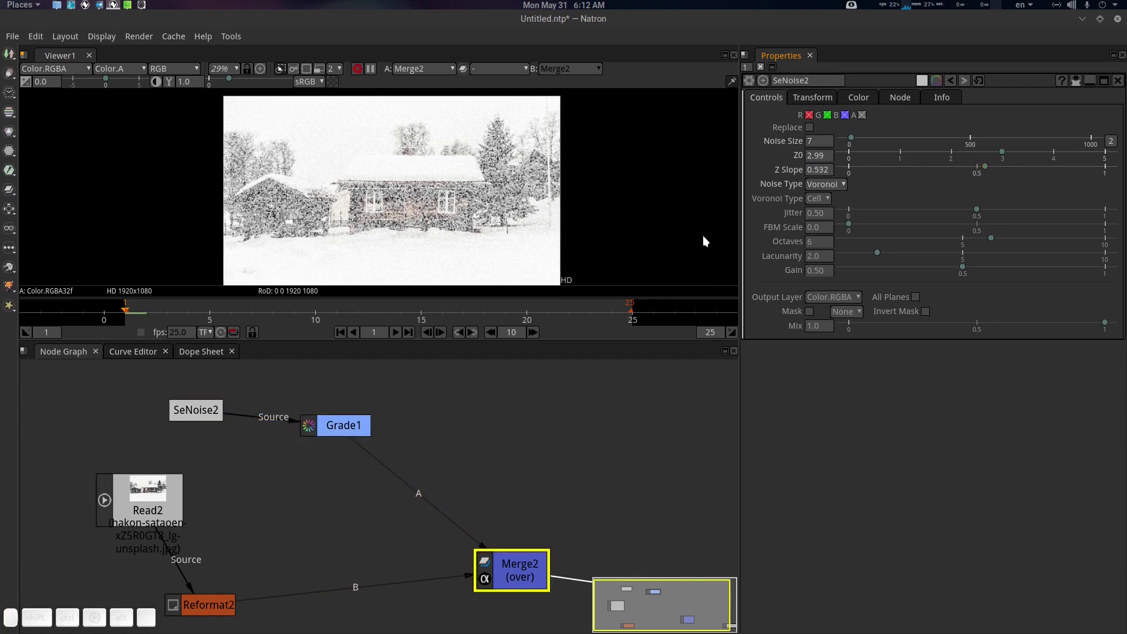
click(396, 333)
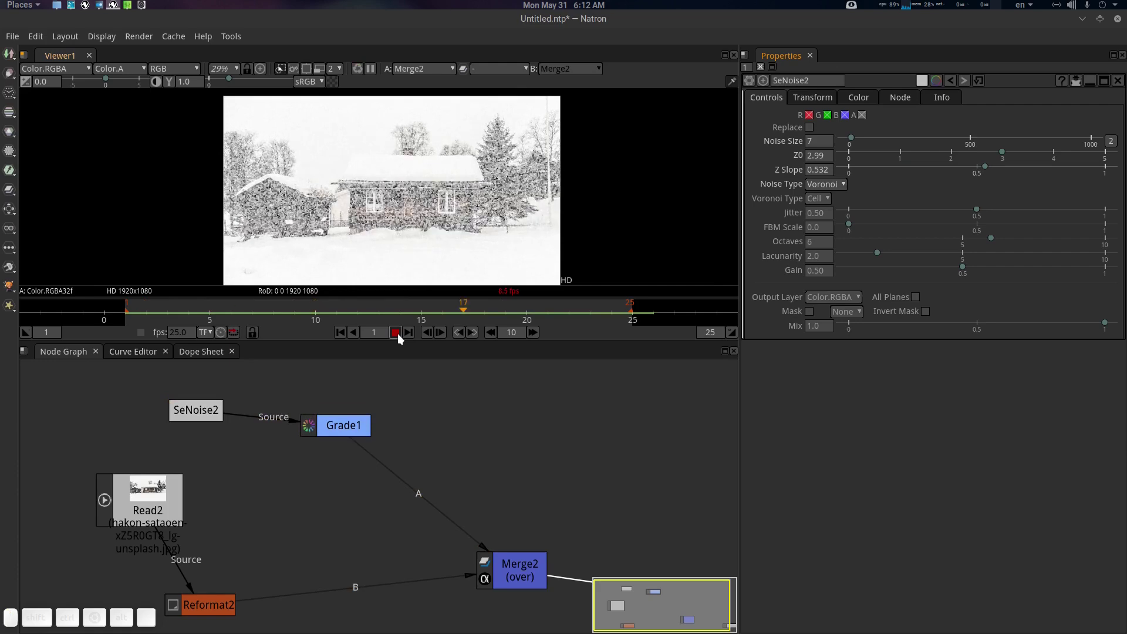
click(396, 333)
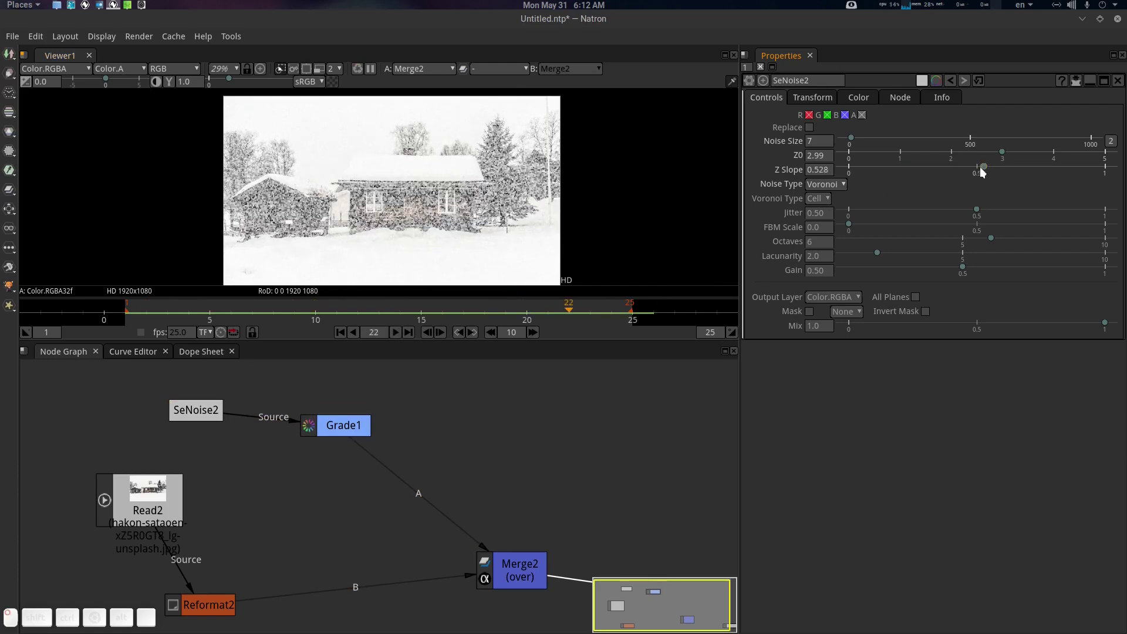
drag(980, 167, 833, 172)
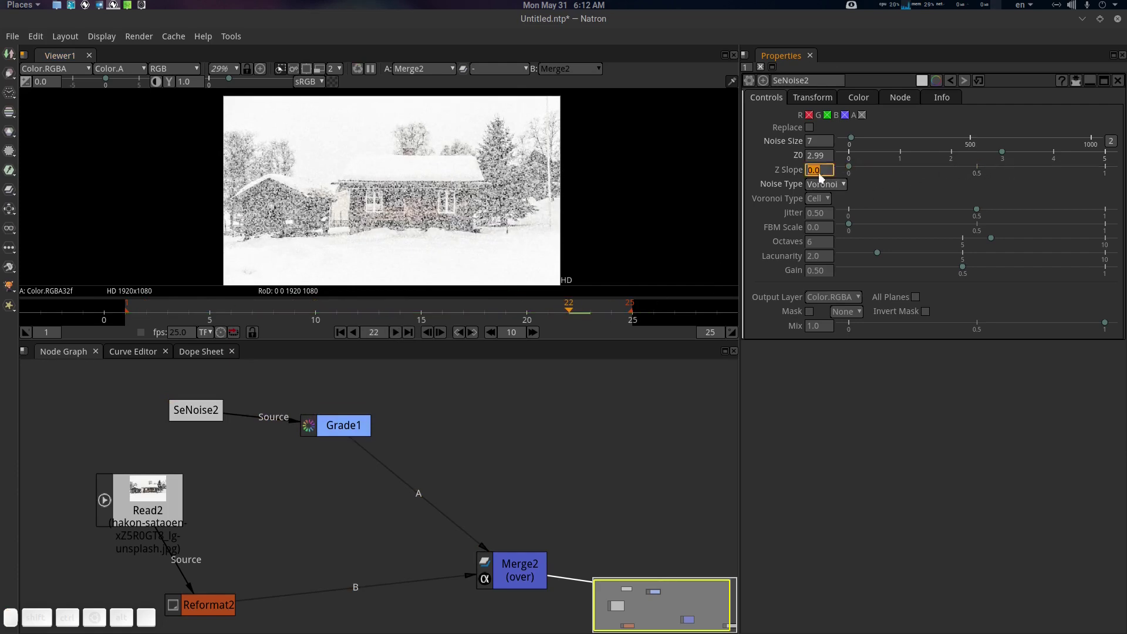
click(396, 332)
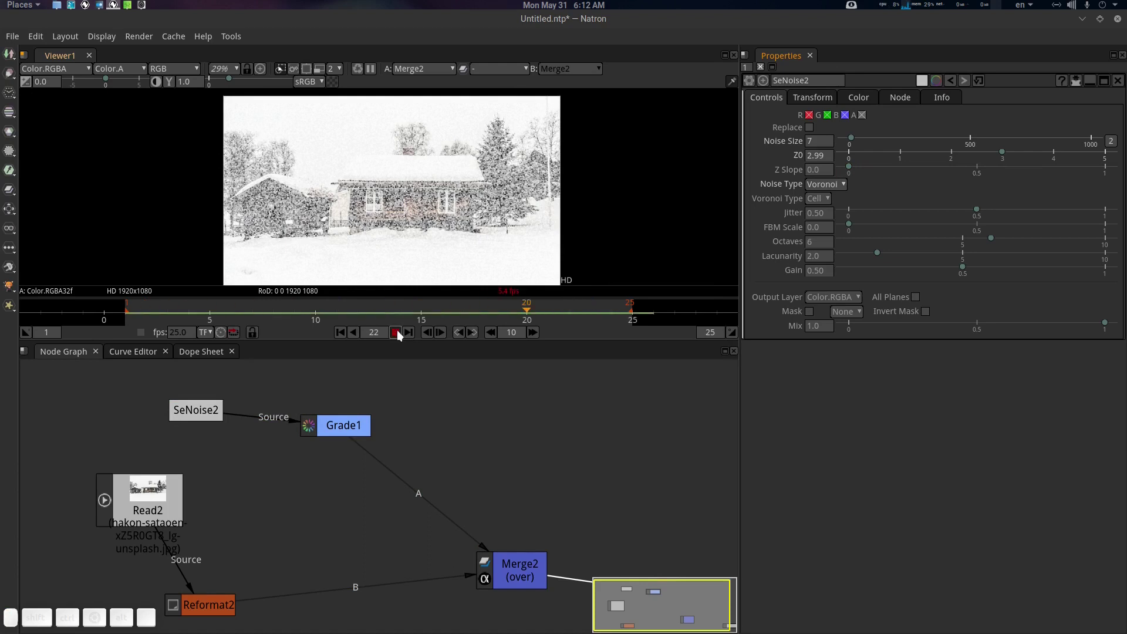
click(396, 332)
drag(850, 166, 1117, 174)
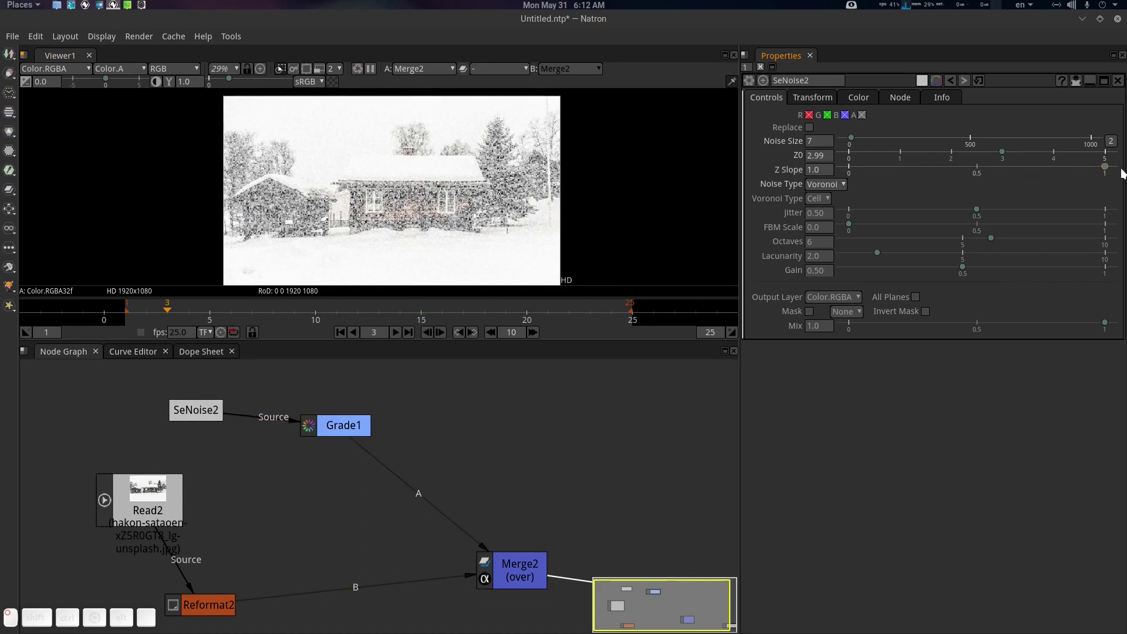
click(397, 333)
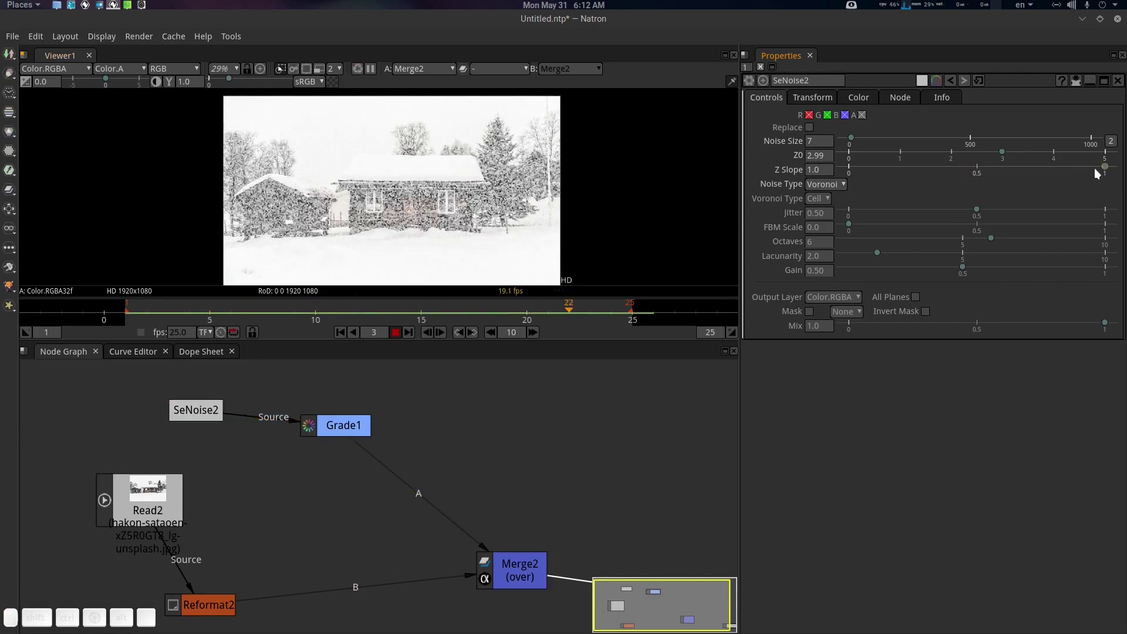
Set SeNoise2's Z Slope to 0.56 while the animation plays, and stop the playback.
drag(1102, 168, 991, 168)
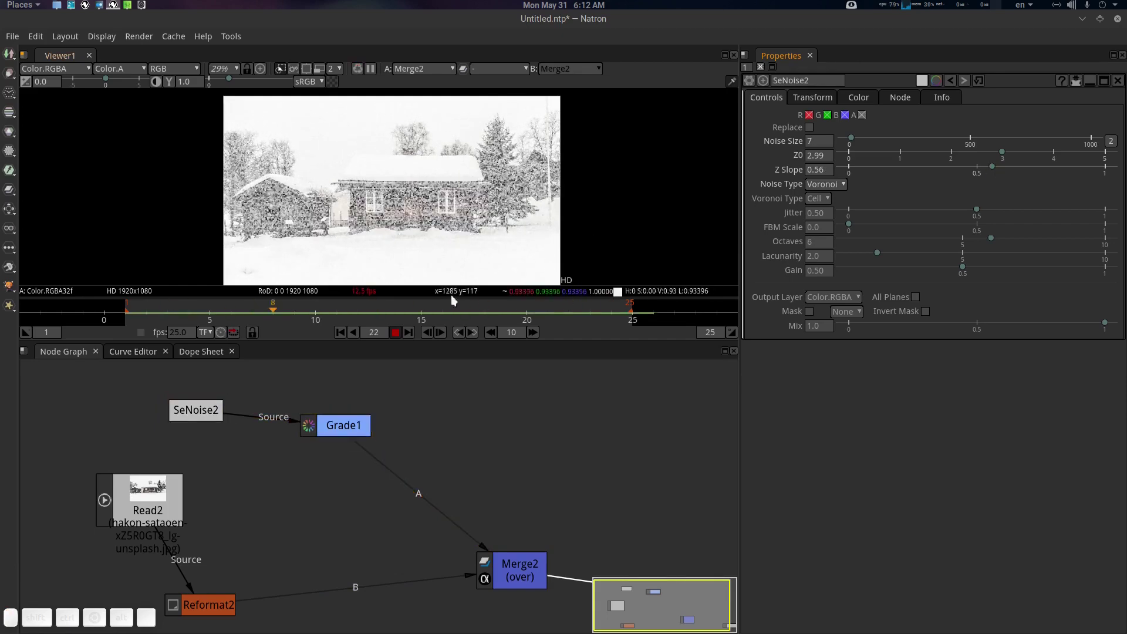
click(395, 333)
drag(398, 427, 422, 432)
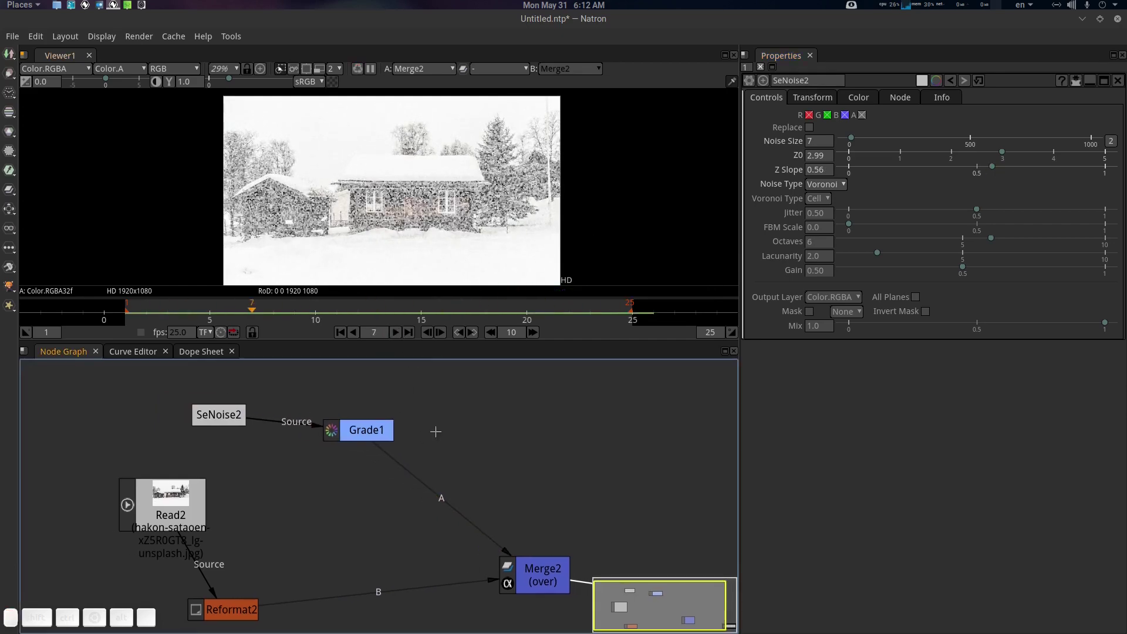
Set SeNoise2's Jitter to 1.0, FBM Scale to 0.133, Octaves to 1, Lacunarity to 1 and Gain to 0.265.
click(829, 243)
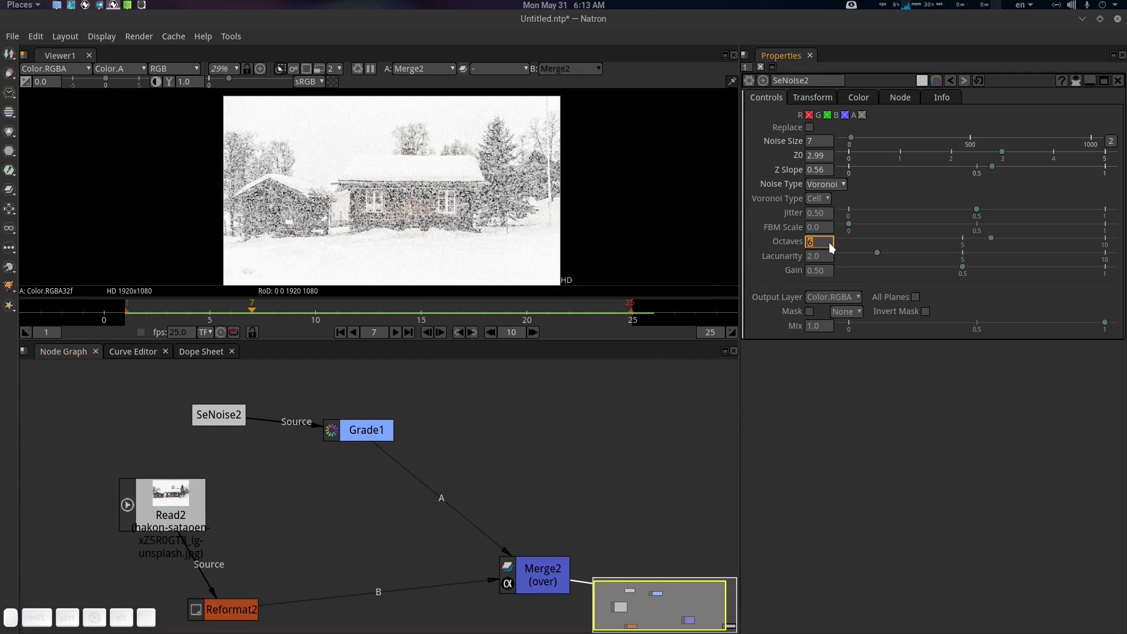
drag(976, 209, 1121, 215)
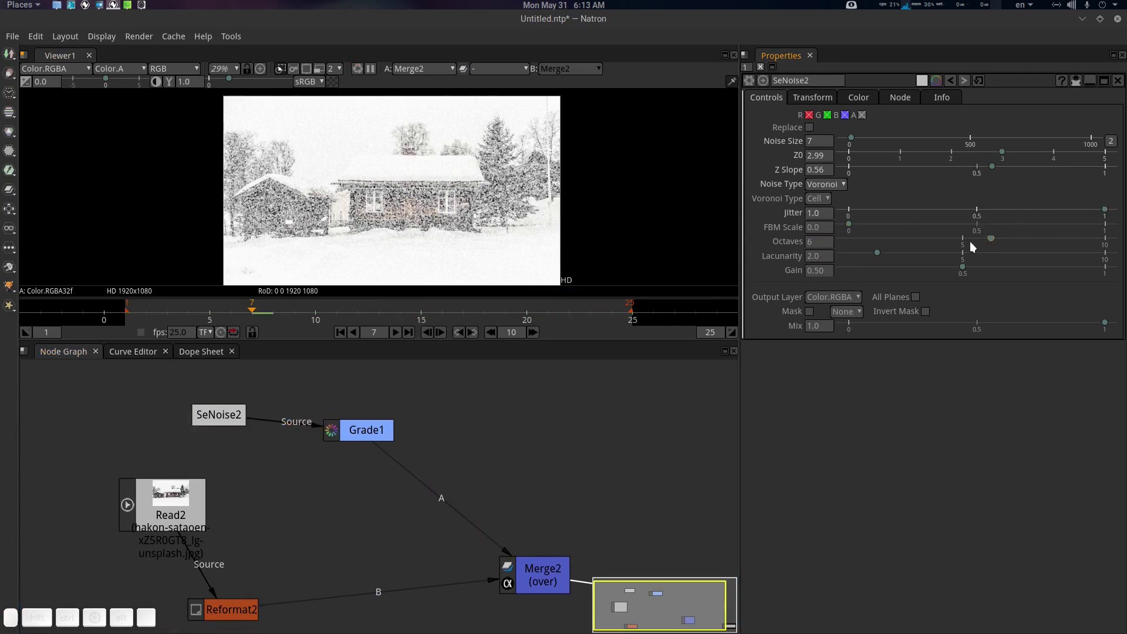
drag(848, 225, 888, 230)
drag(991, 237, 882, 242)
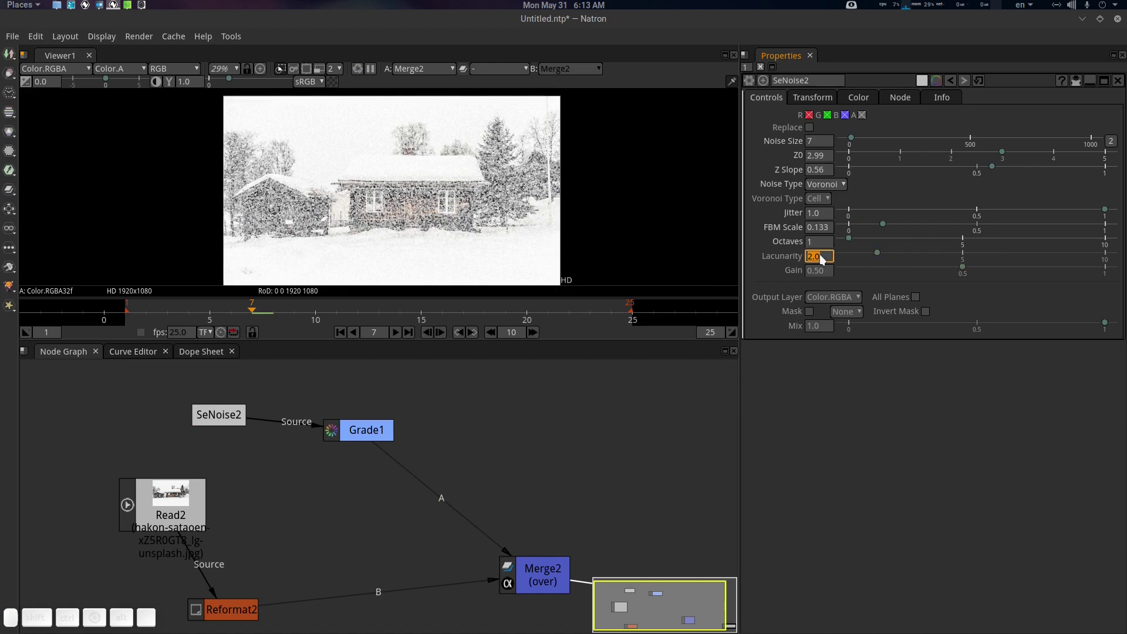
key(Return)
drag(961, 268, 892, 274)
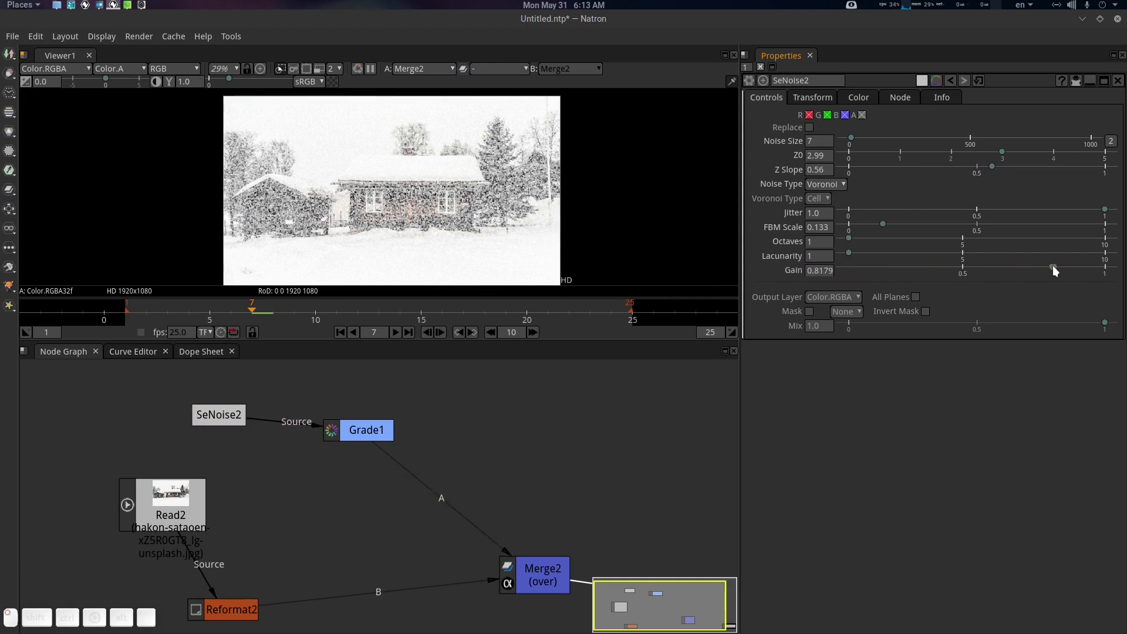
drag(1052, 265, 896, 269)
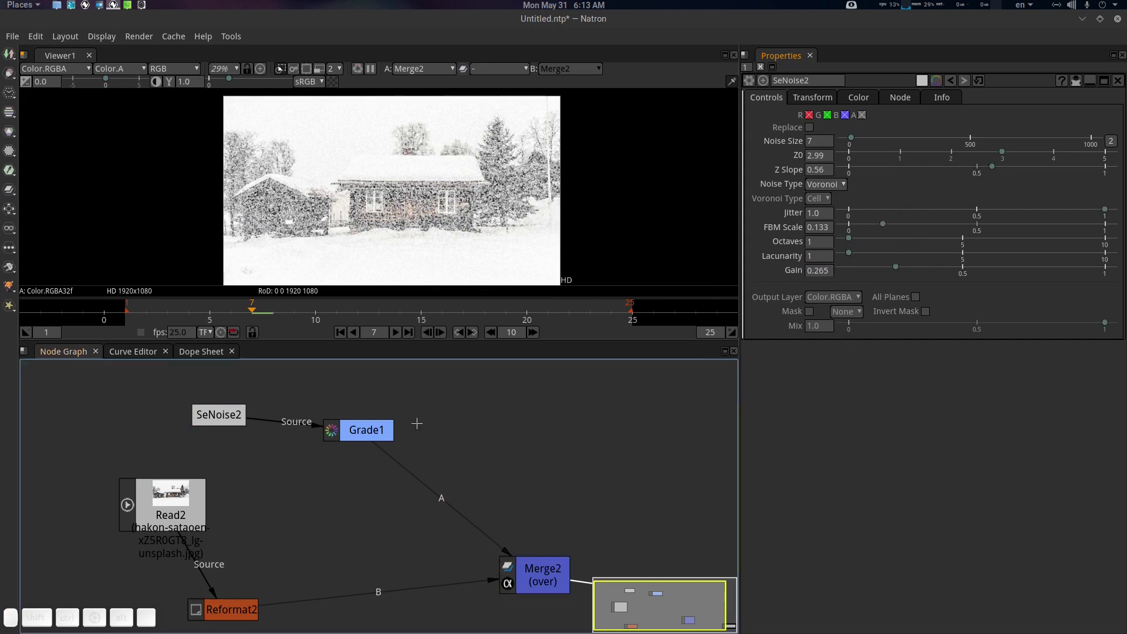
Set Grade1's black point to 0.621 and white point to 1.26, and play the snowfall to check it.
click(372, 431)
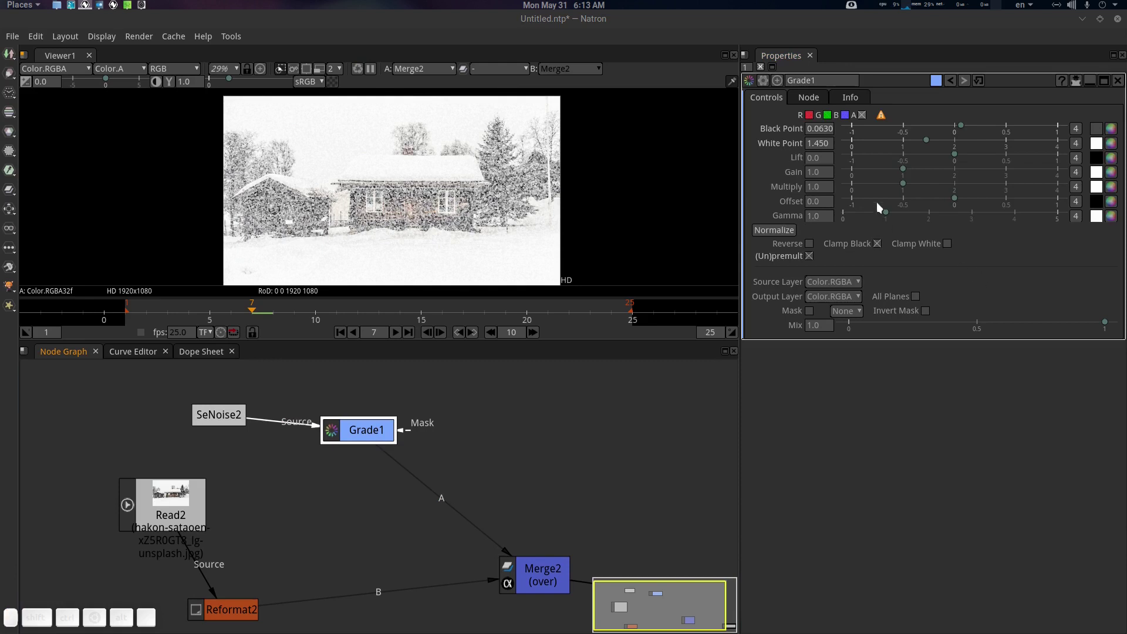
drag(960, 125, 1018, 130)
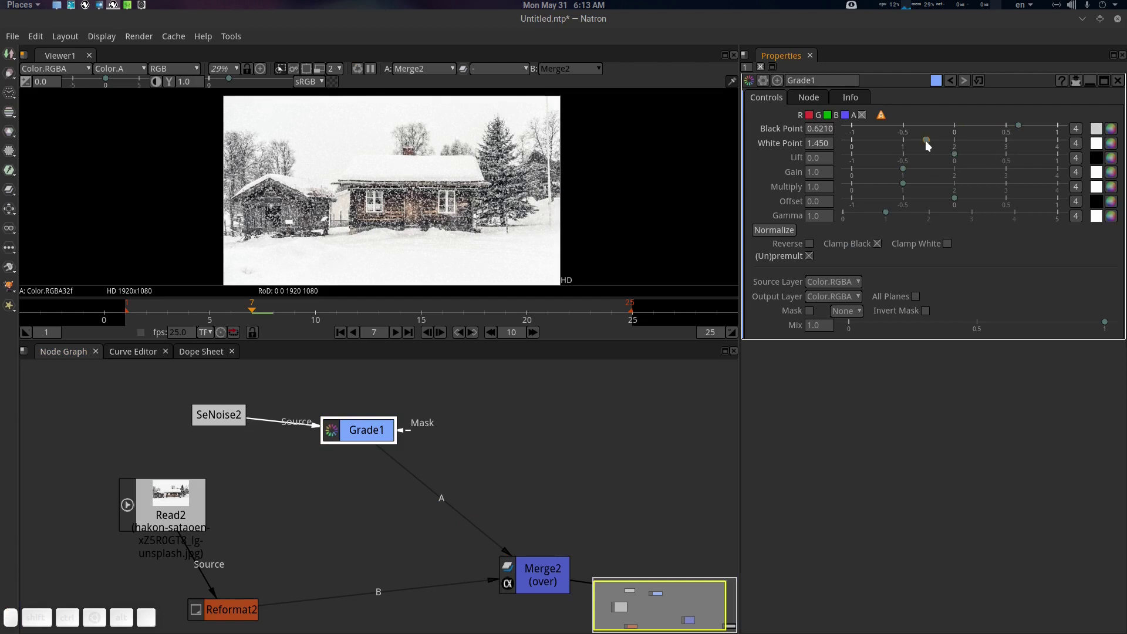
mouse_move(926, 140)
mouse_down()
mouse_move(974, 141)
mouse_move(917, 143)
mouse_up()
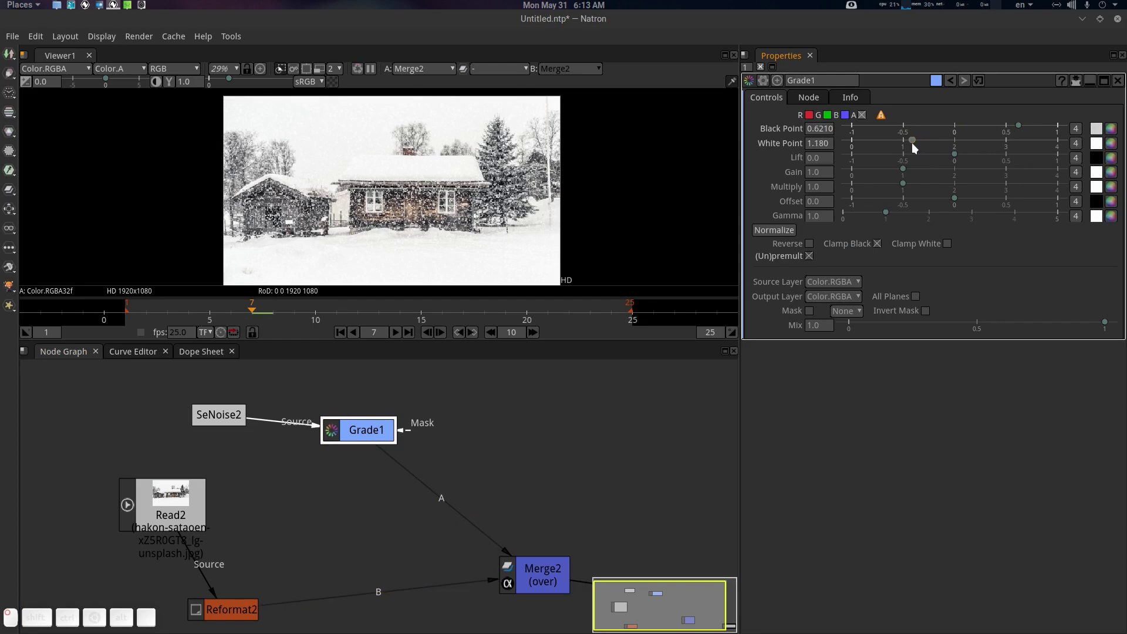
click(400, 332)
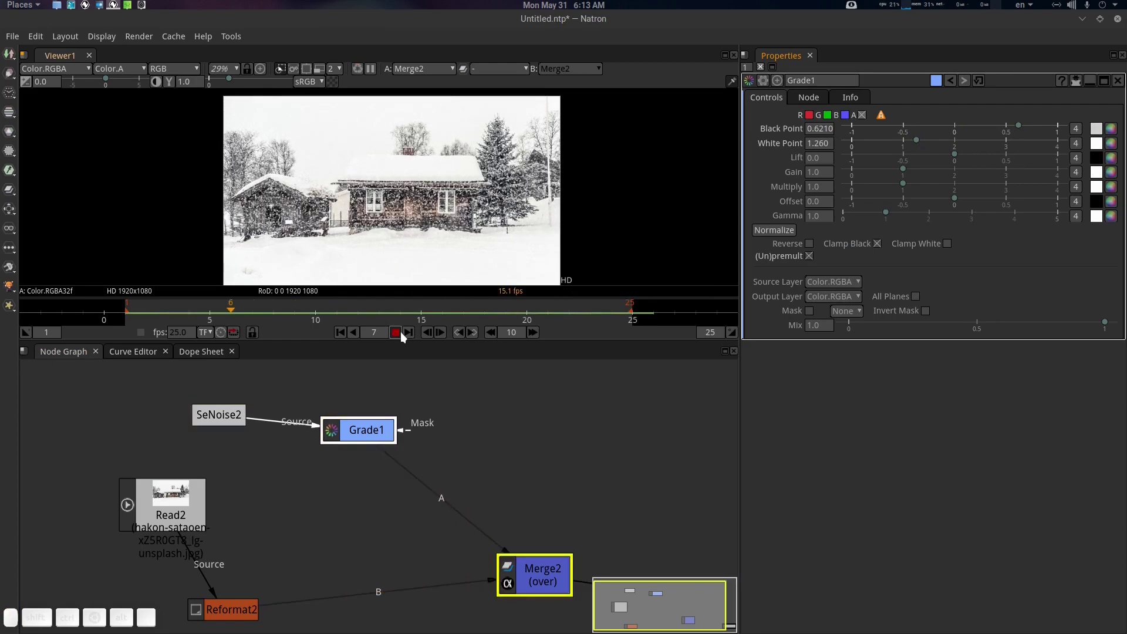
click(400, 332)
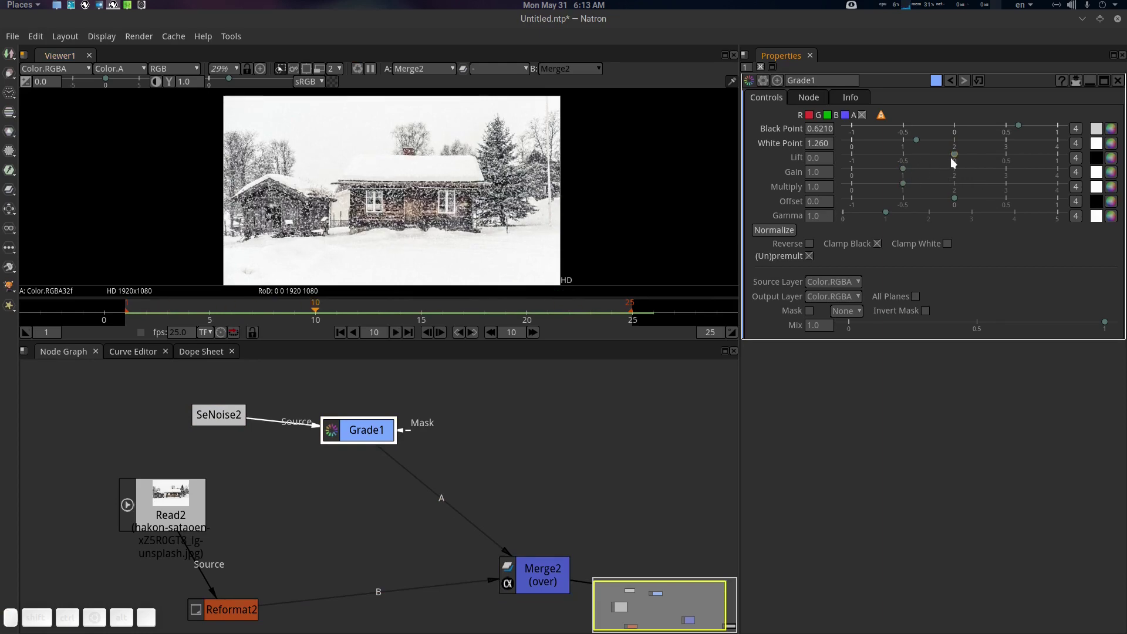
Set Grade1's Lift to -0.017, Gain to 1.95, Multiply to 1.78 and Offset to -0.61, and preview the animation.
mouse_move(956, 153)
mouse_down()
mouse_move(991, 153)
mouse_move(952, 154)
mouse_up()
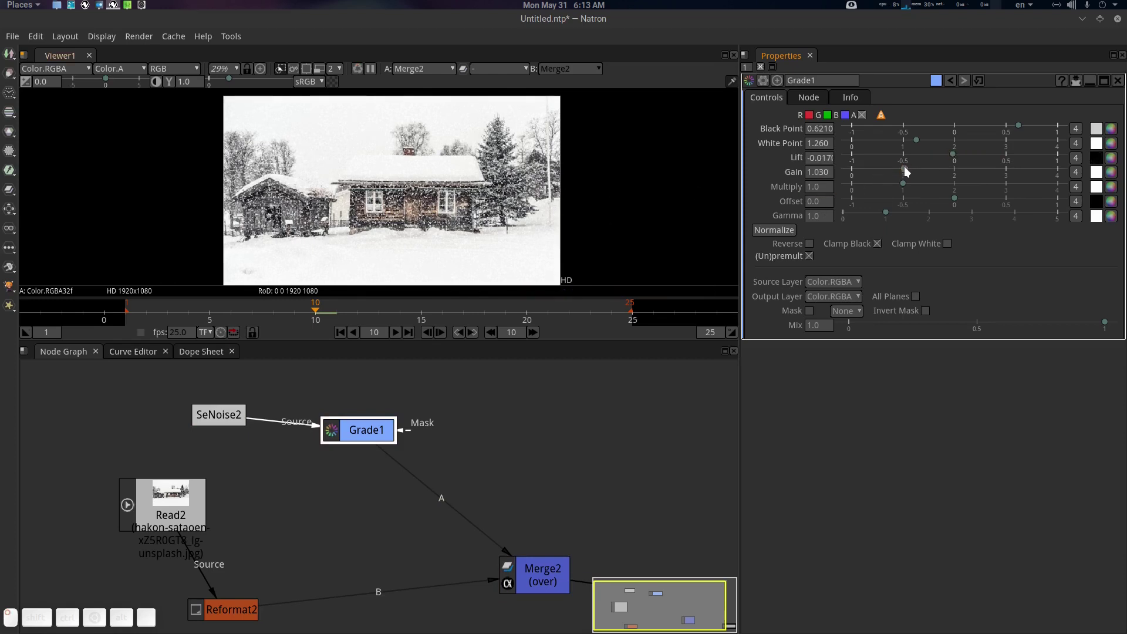
drag(903, 168, 952, 167)
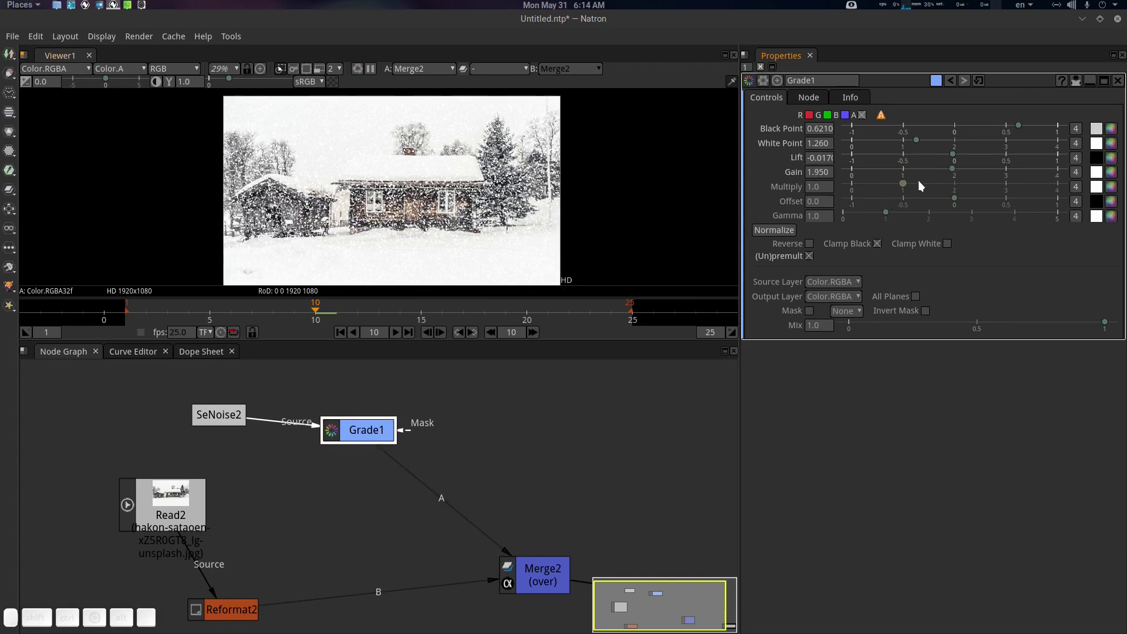
drag(903, 183, 942, 184)
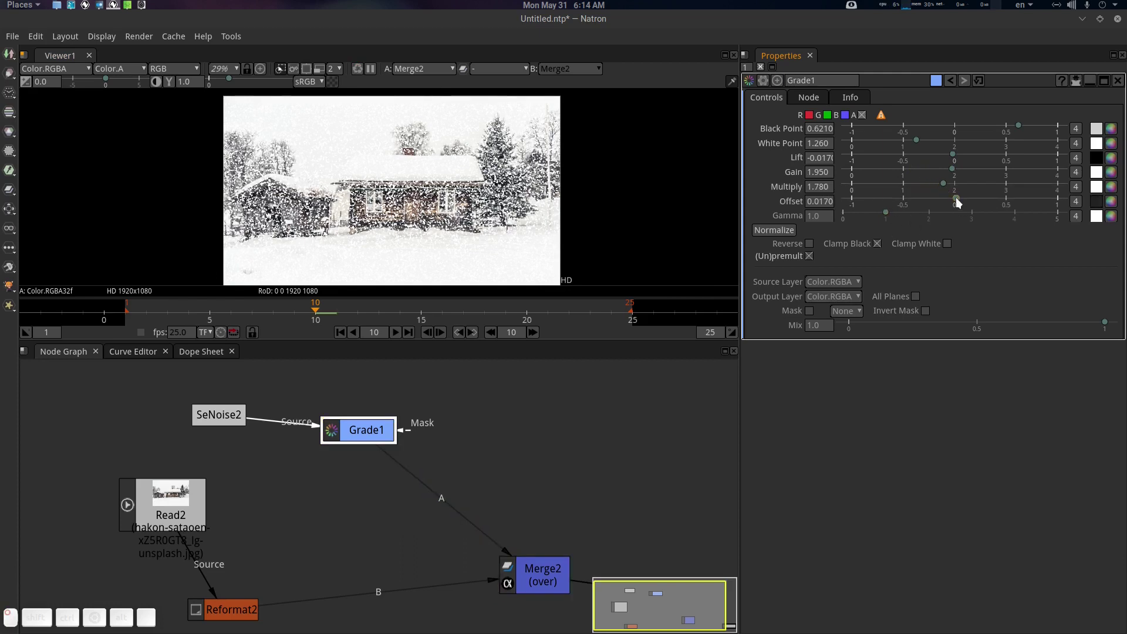
drag(956, 197, 891, 206)
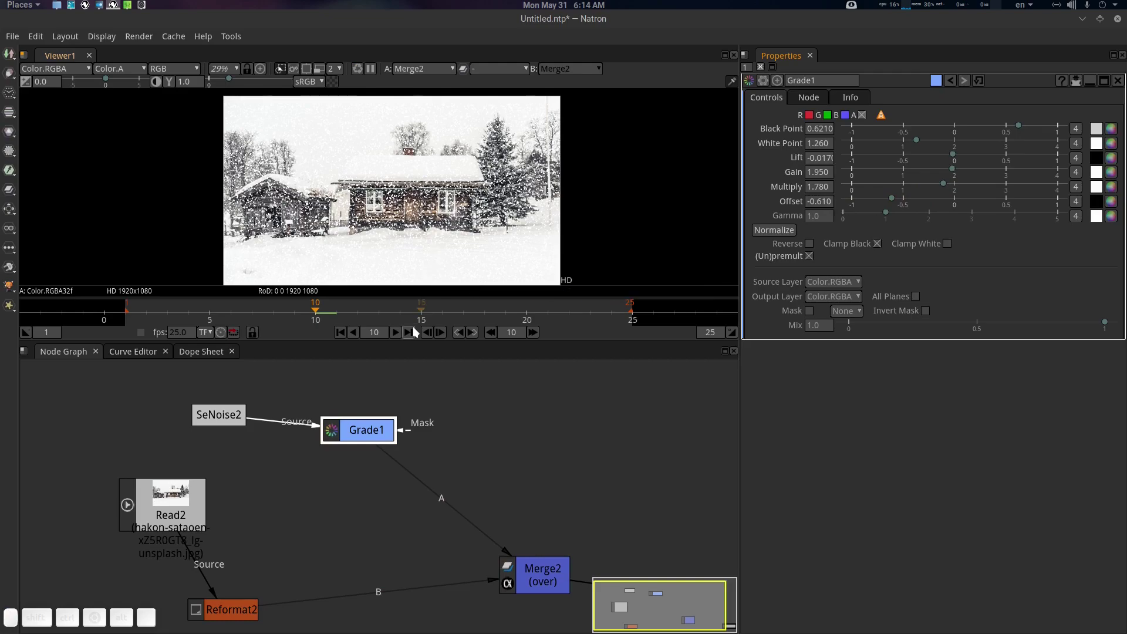
click(395, 332)
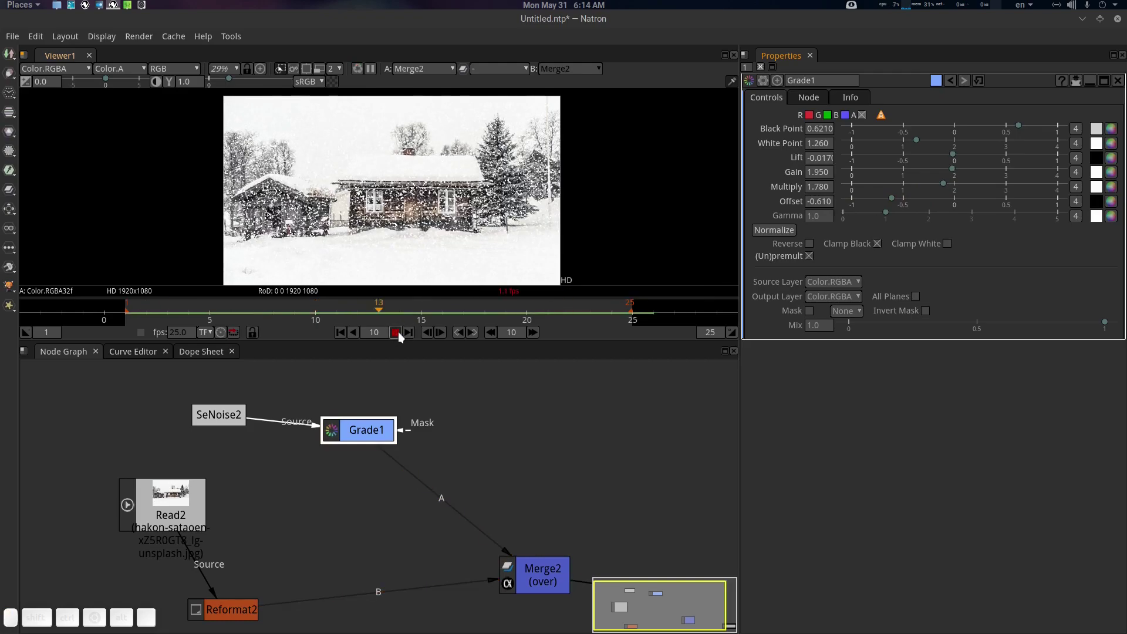
click(399, 332)
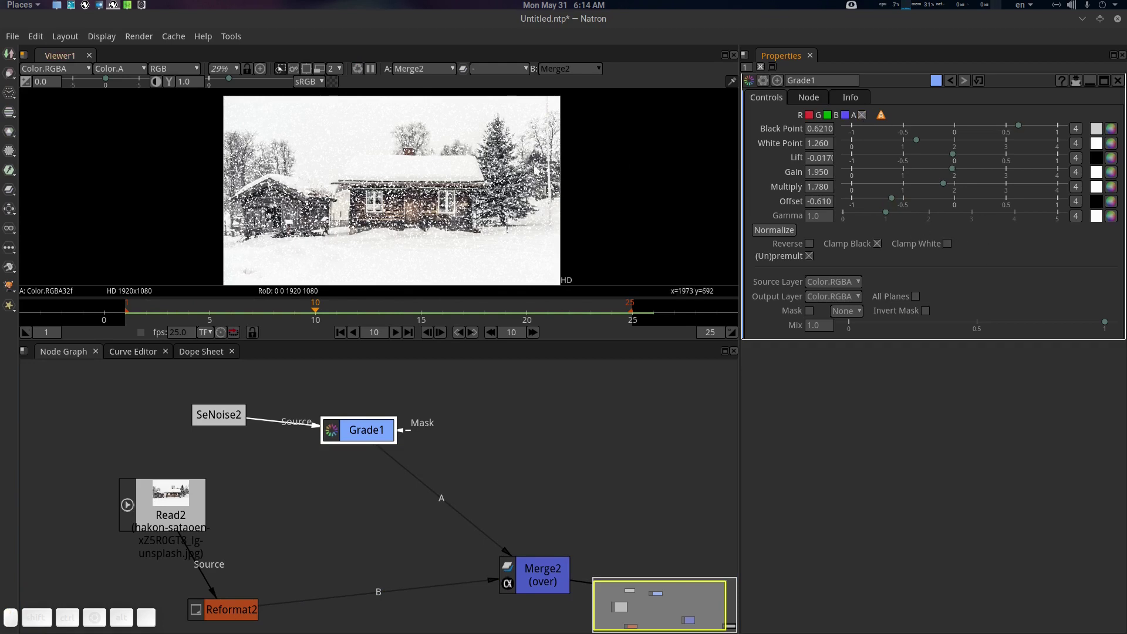
Enable the red, green and blue channels on Grade1 in addition to alpha.
mouse_move(492, 171)
mouse_down()
mouse_move(479, 166)
mouse_move(493, 187)
mouse_up()
key(a)
key(a)
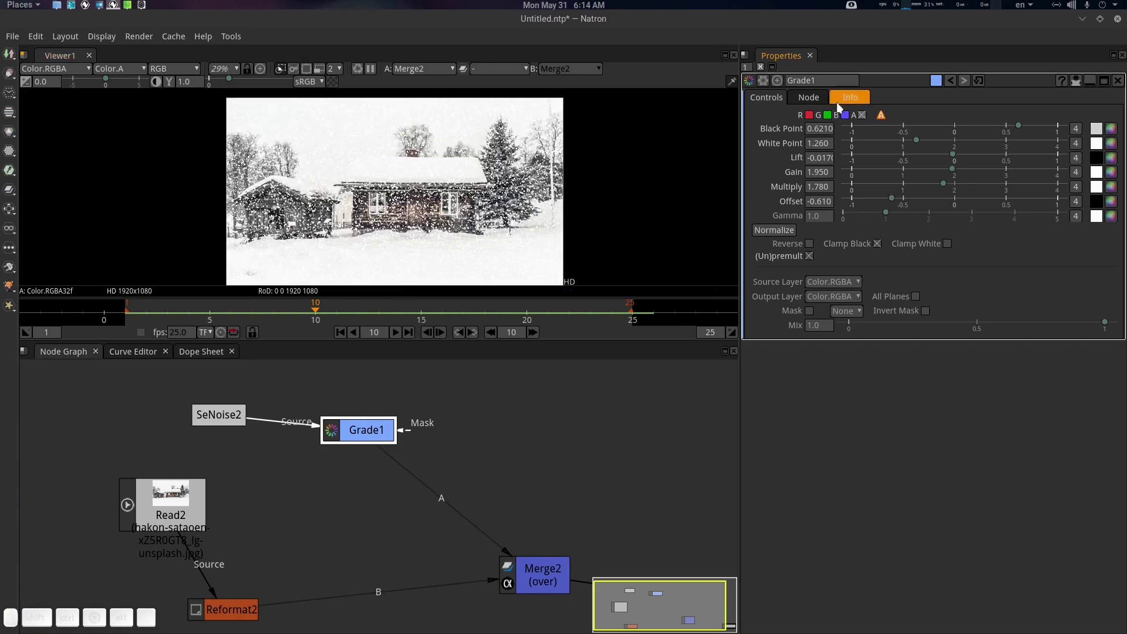
click(810, 115)
click(845, 115)
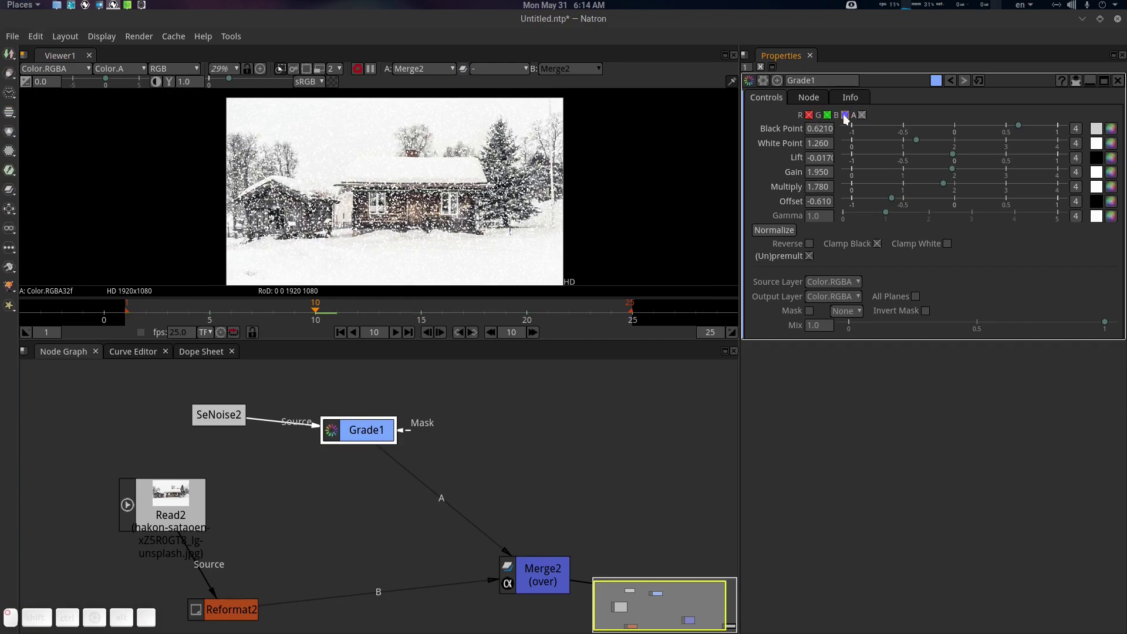
Play back the graded snowfall and set Grade1's black point to 0.541.
click(396, 332)
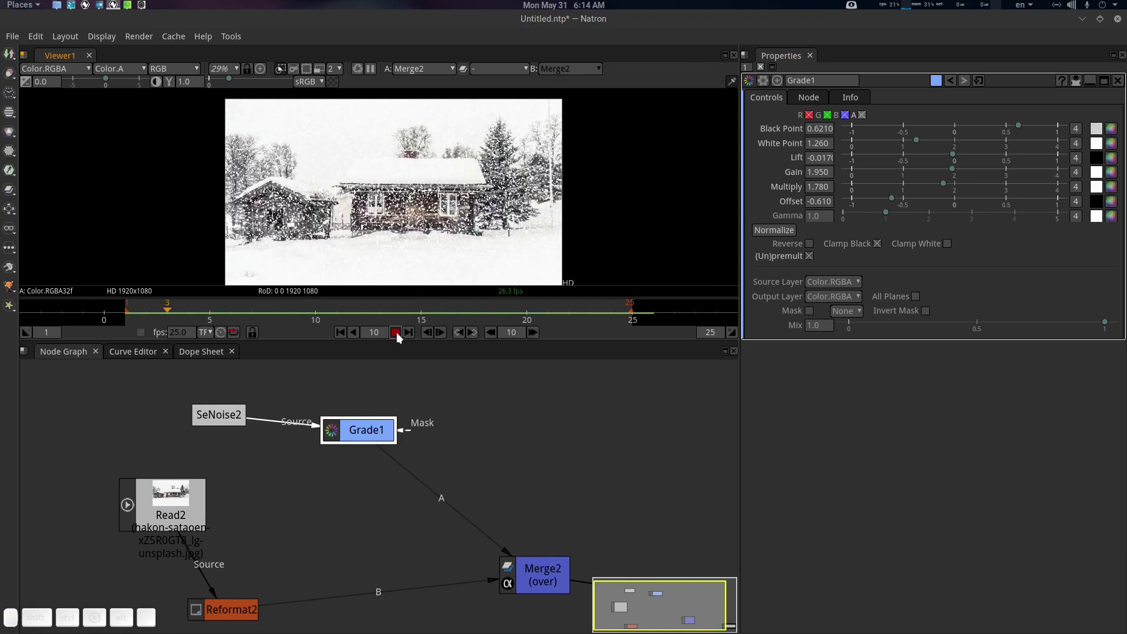
click(396, 332)
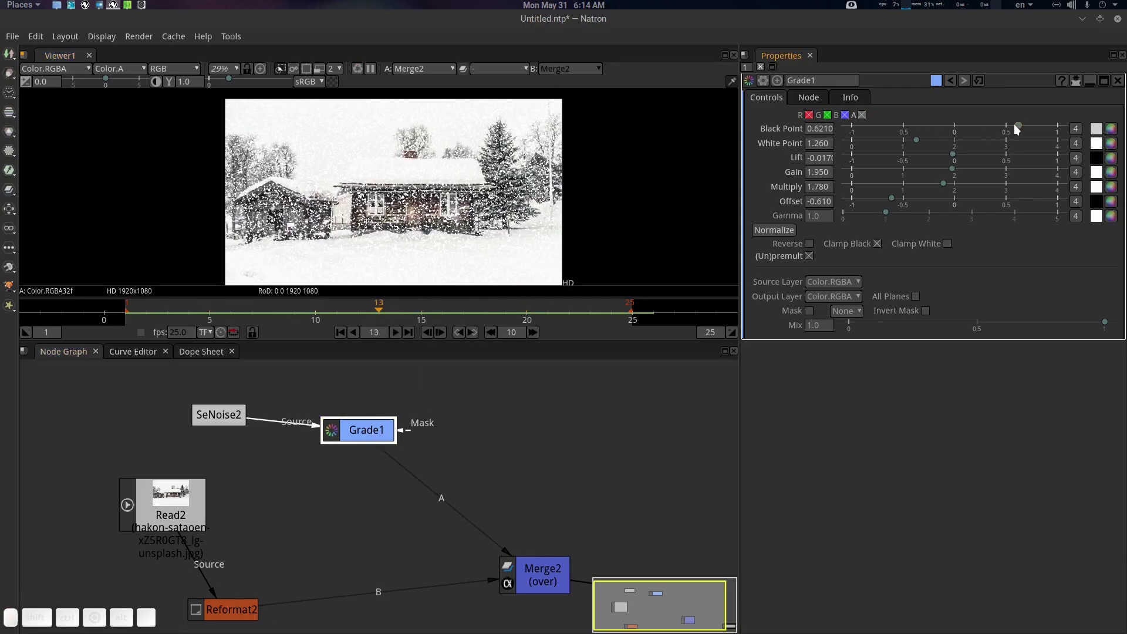
mouse_move(1015, 125)
mouse_down()
mouse_move(986, 129)
mouse_move(1021, 129)
mouse_move(1010, 129)
mouse_up()
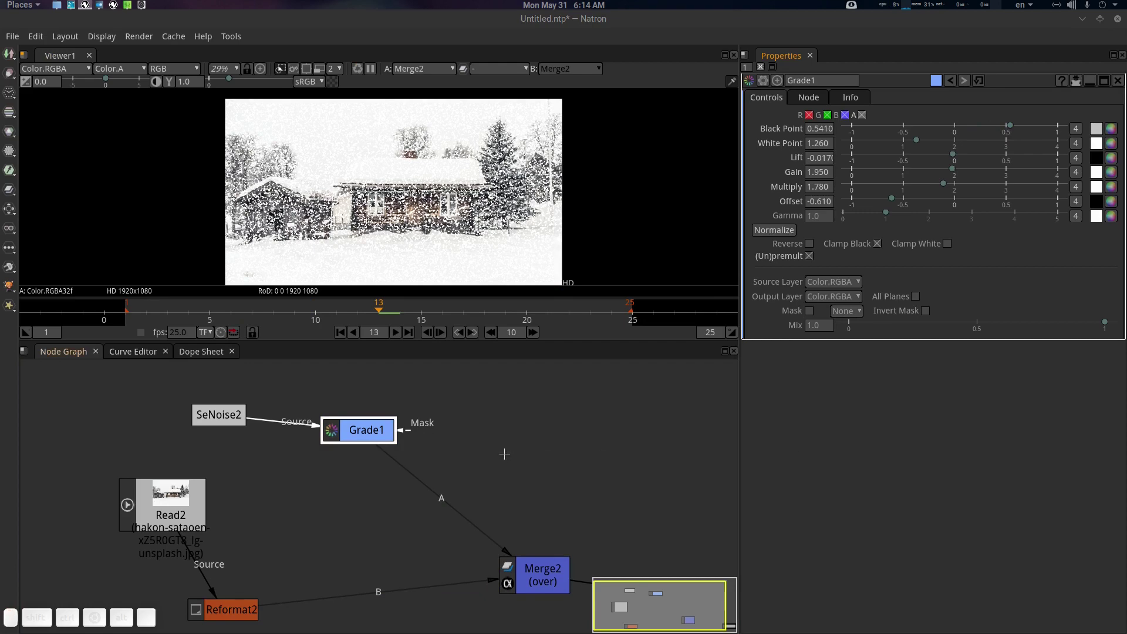
drag(502, 445, 511, 448)
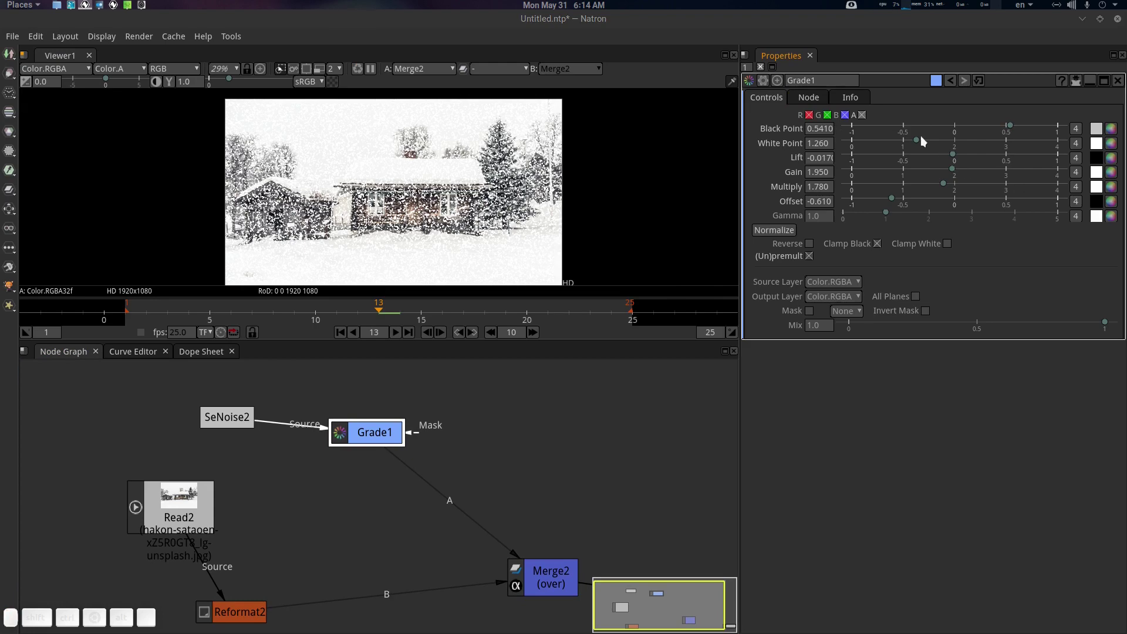
Give SeNoise2's Translate x the expression frame*10 and play the animation to check the drift.
click(233, 411)
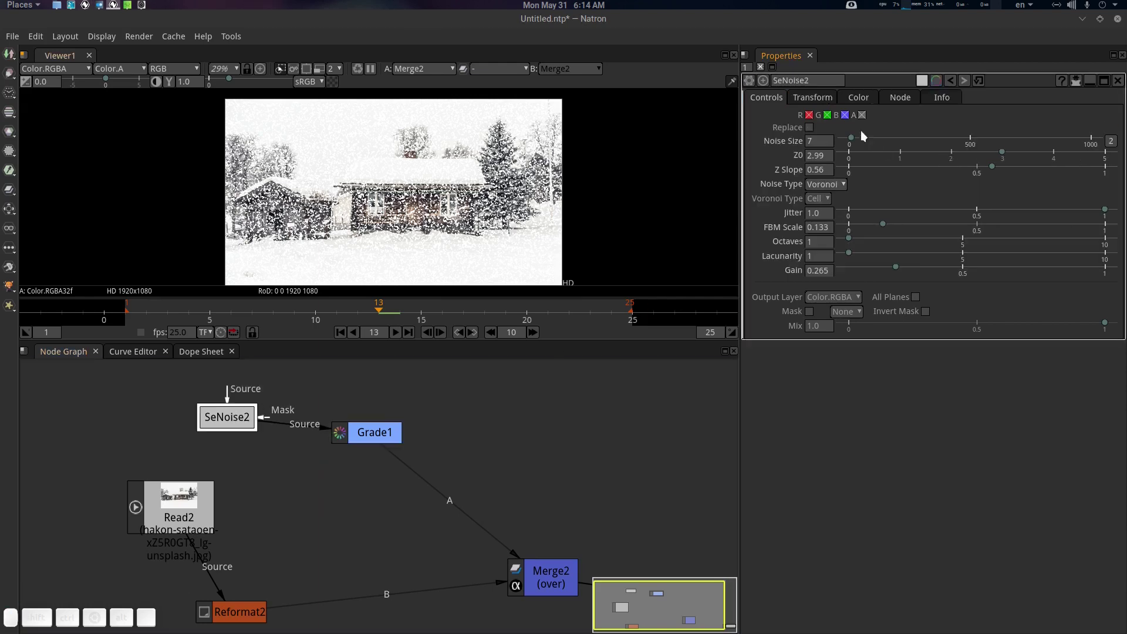
click(827, 99)
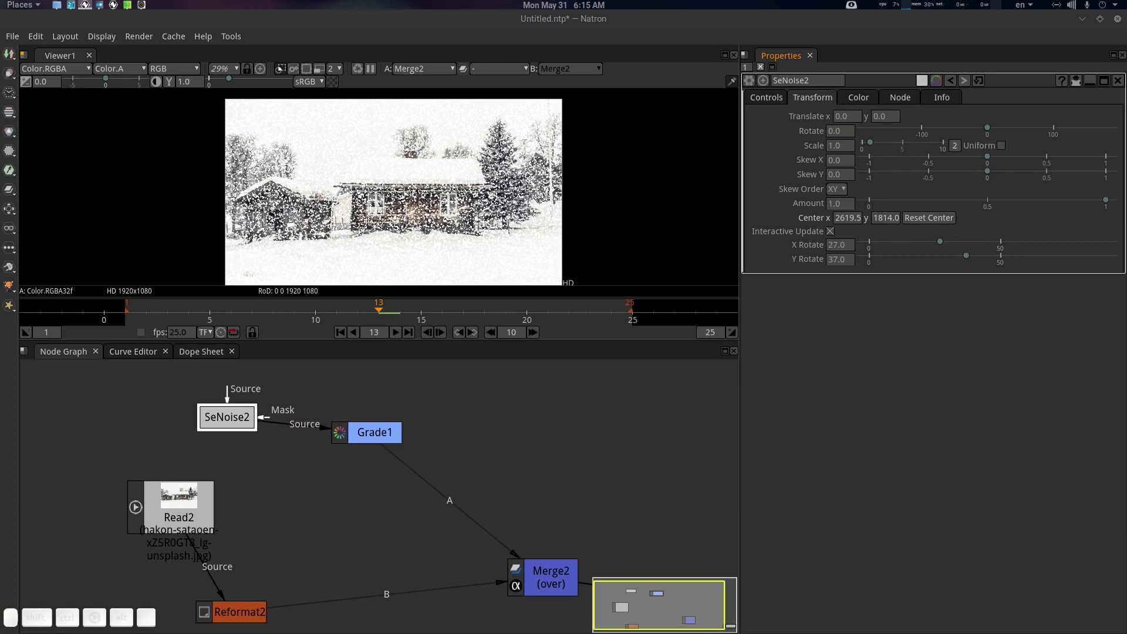
right_click(842, 118)
click(876, 208)
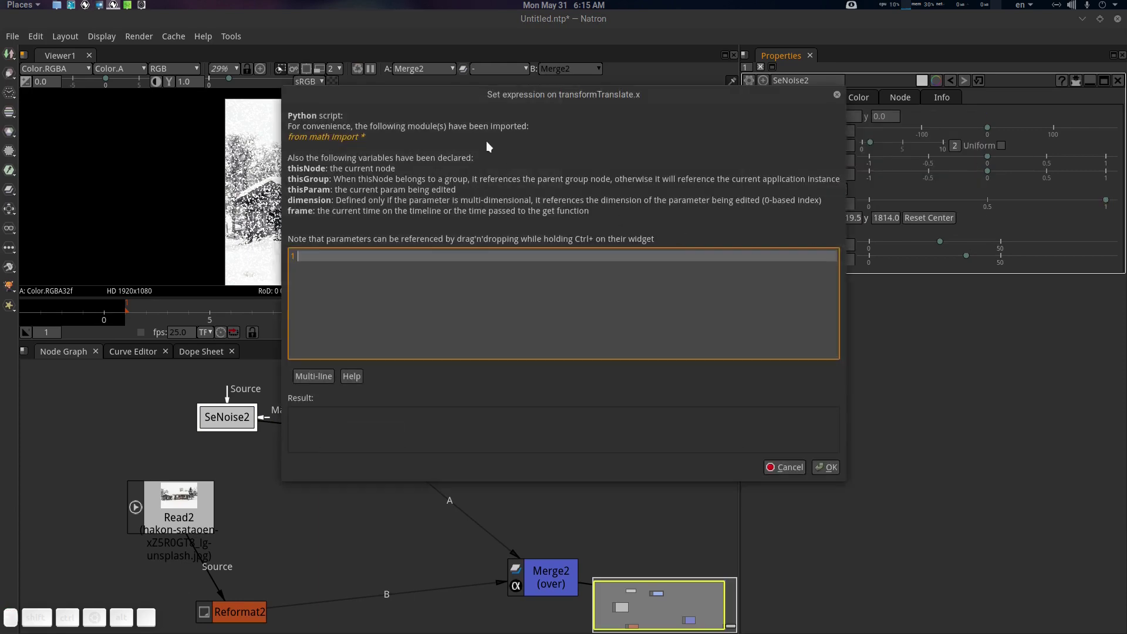
text(frame)
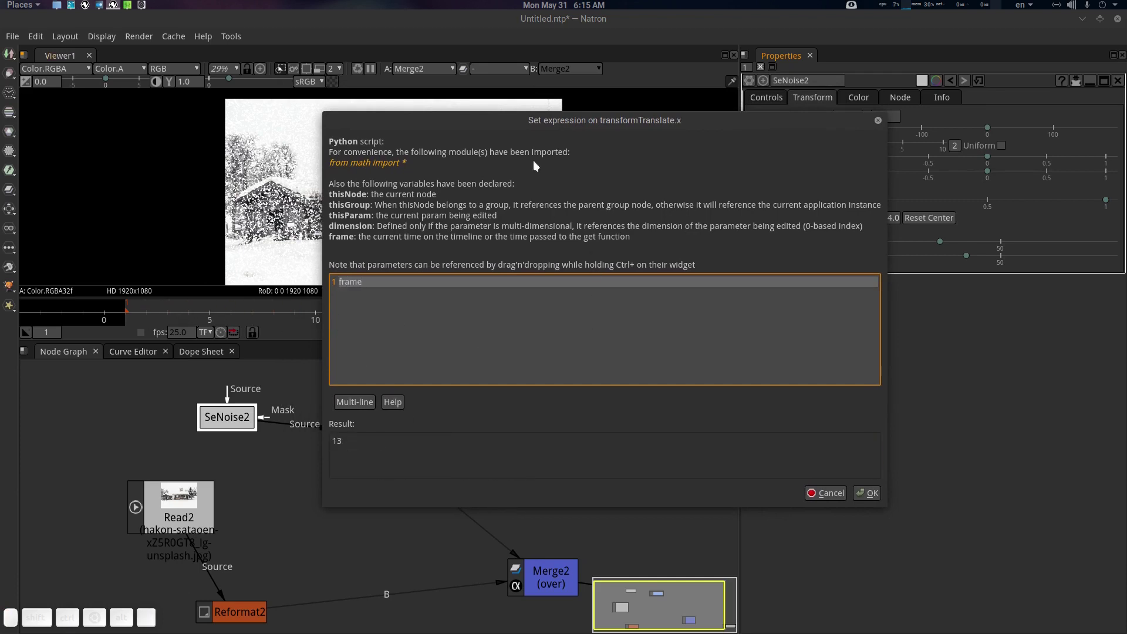
drag(545, 120, 480, 115)
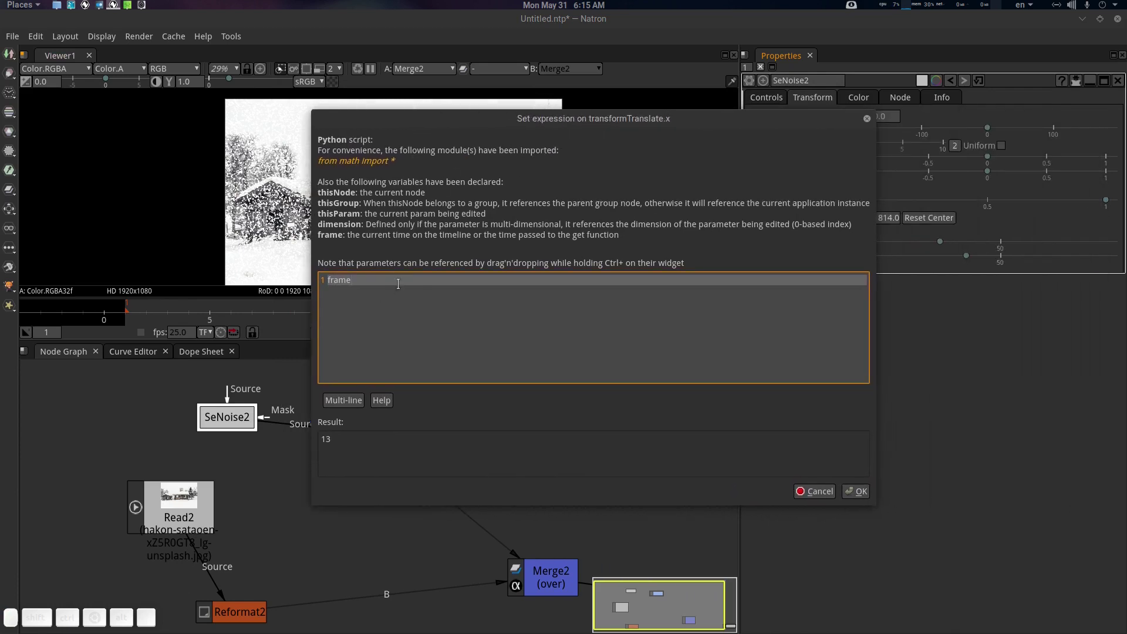
text(*)
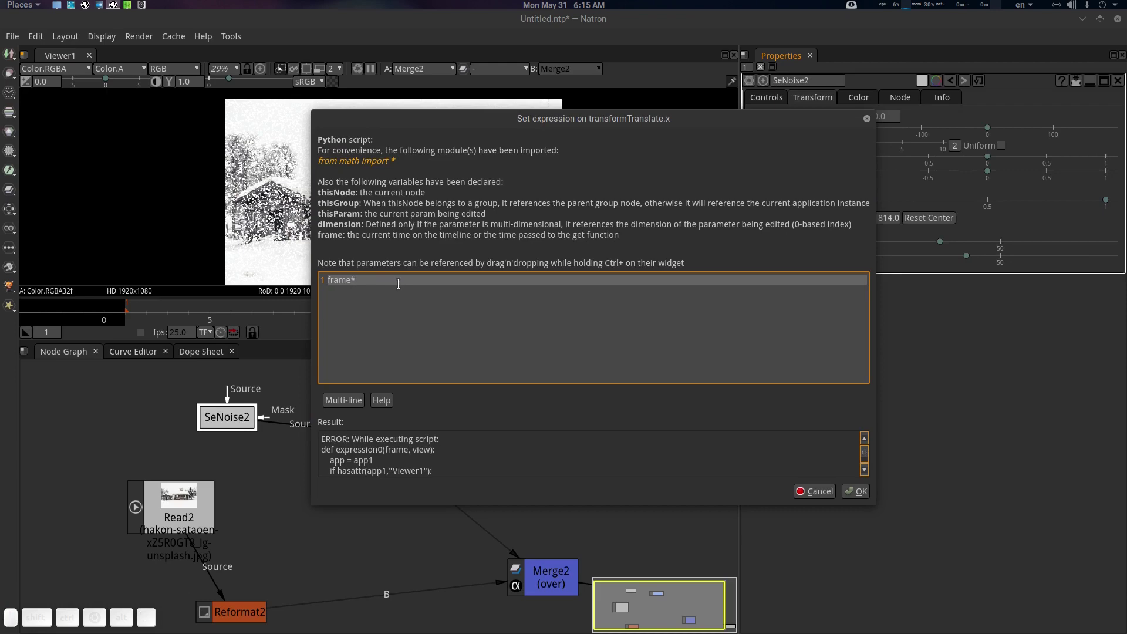
text(10)
key(Return)
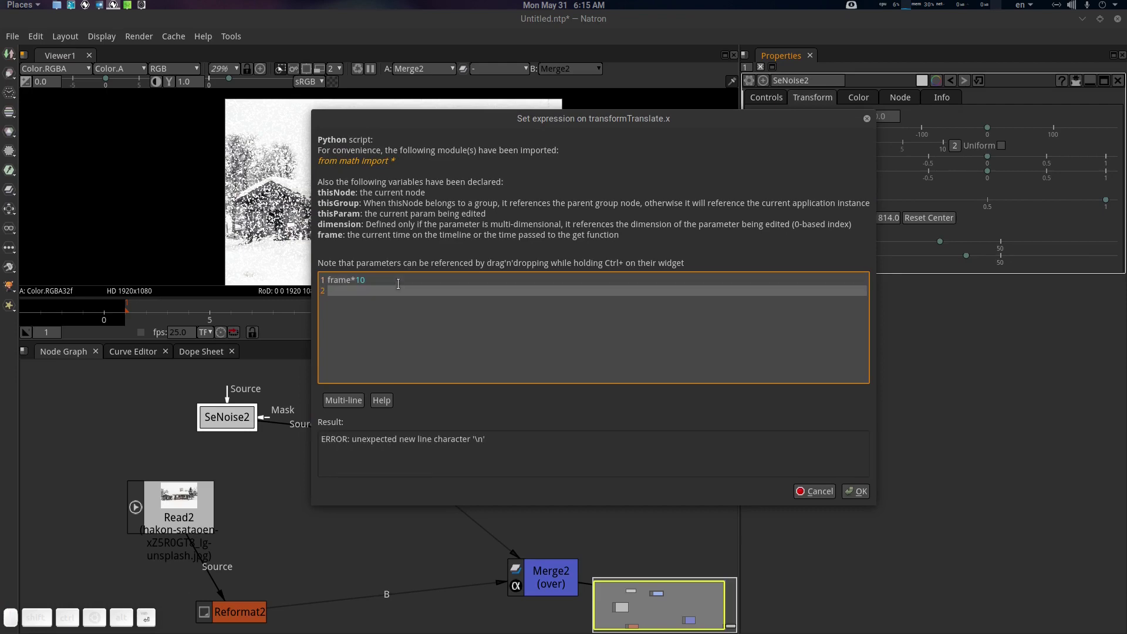
key(BackSpace)
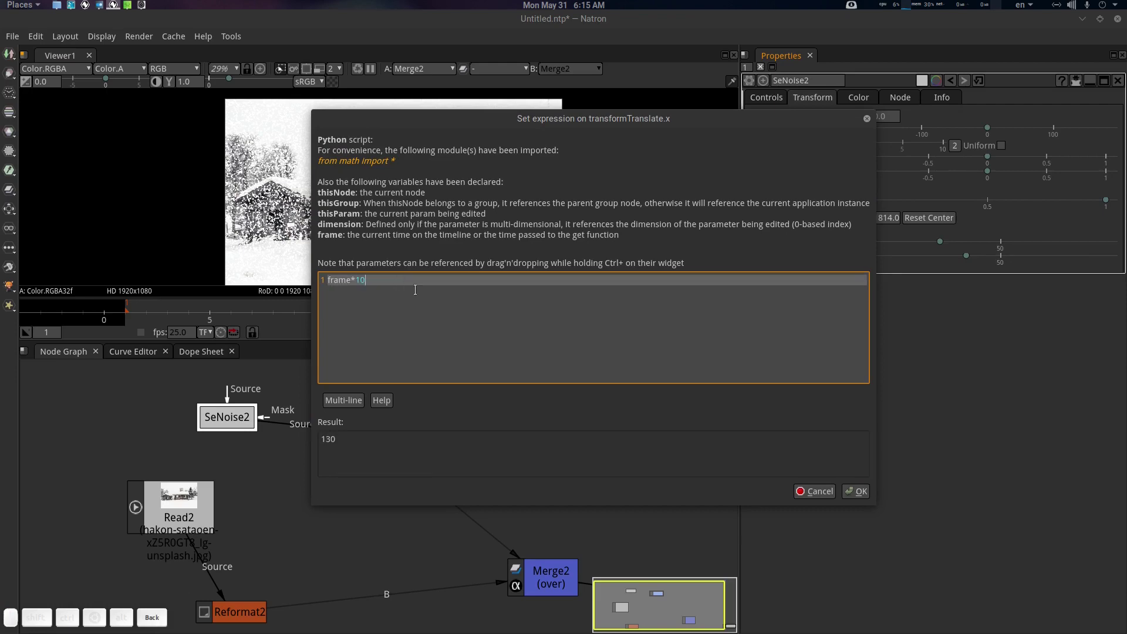
click(855, 491)
click(396, 332)
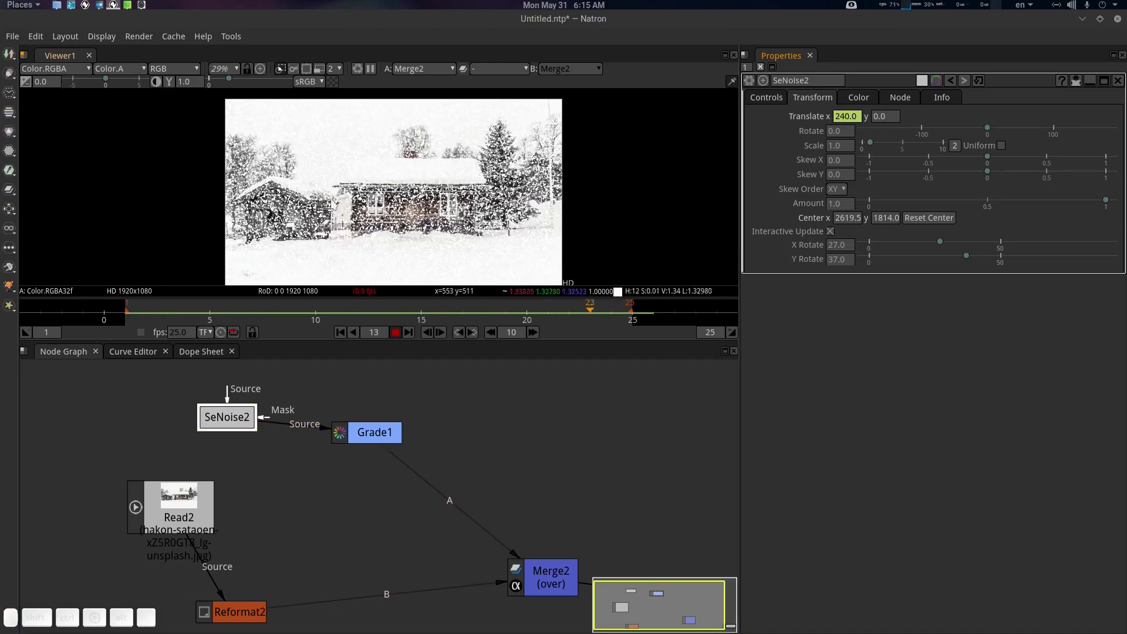
click(395, 335)
Give SeNoise2's Translate y the expression frame*30 and play the animation to check the direction.
click(898, 116)
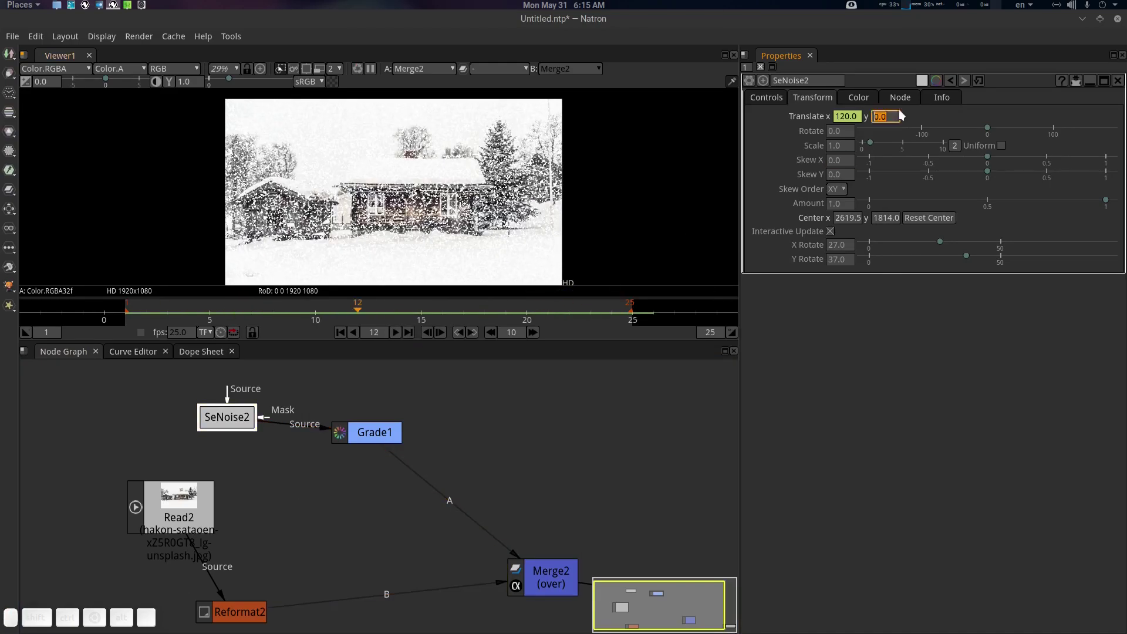
right_click(890, 115)
click(932, 218)
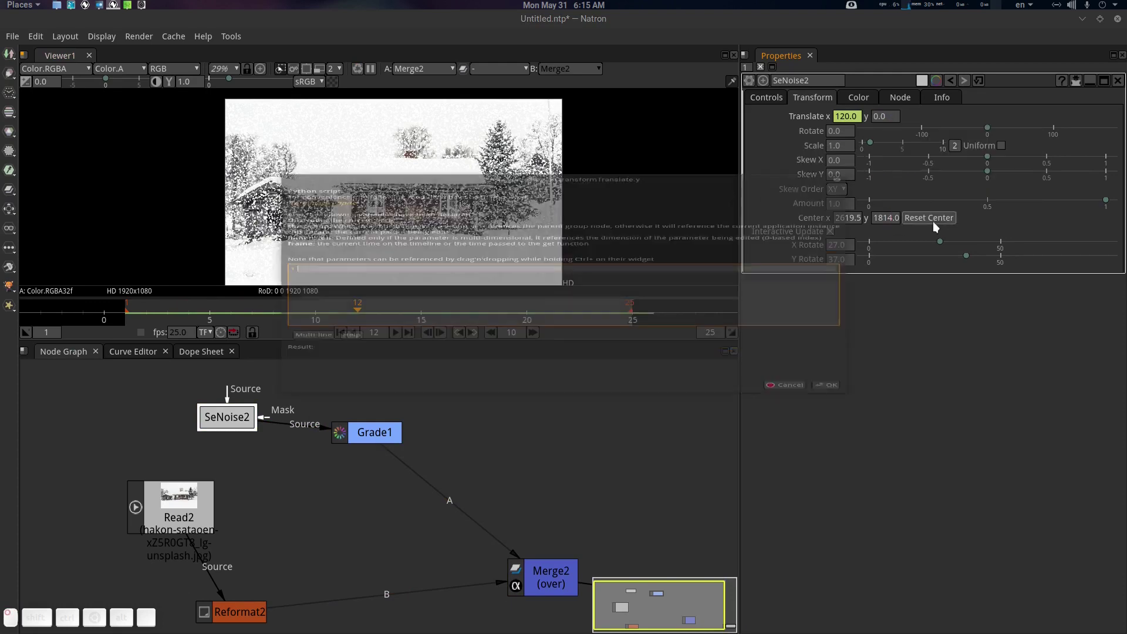
text(fr)
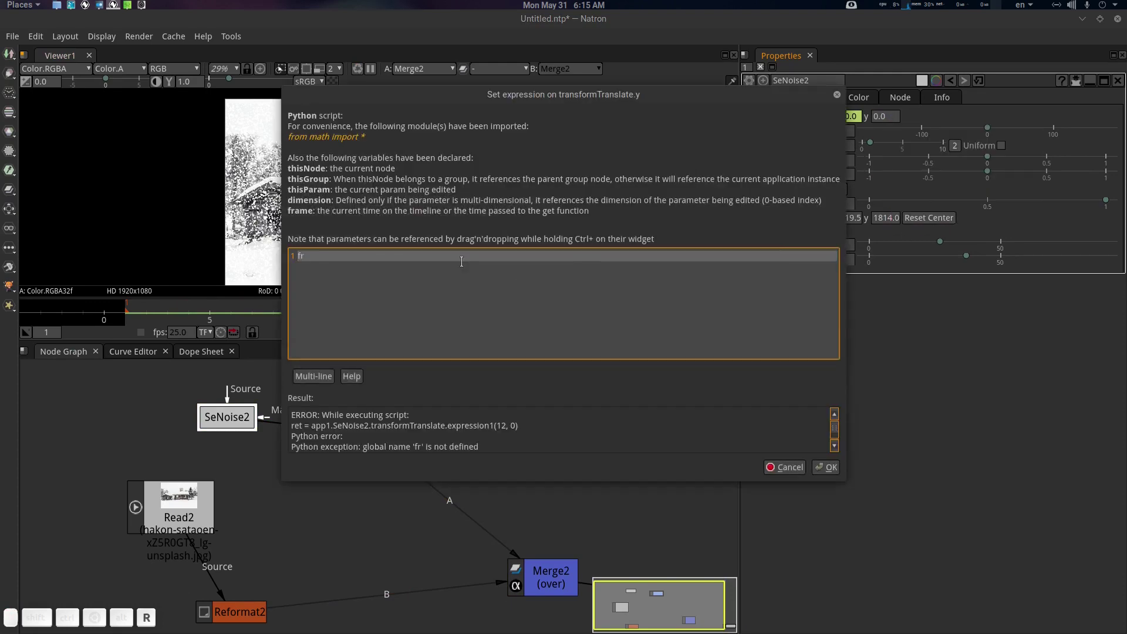
text(ame*)
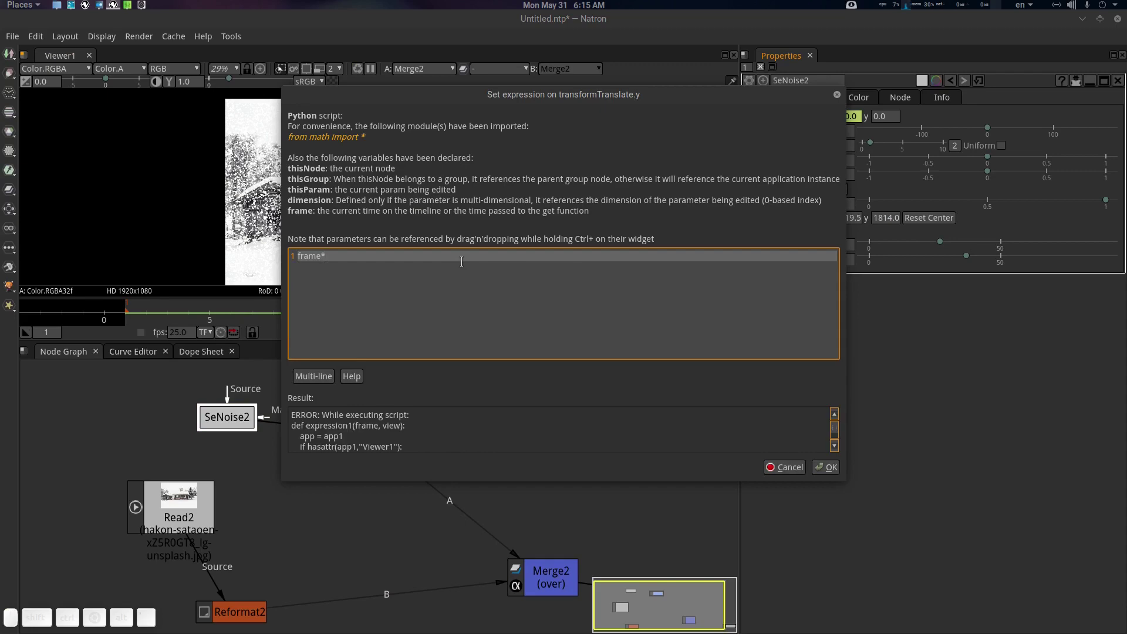
text(30)
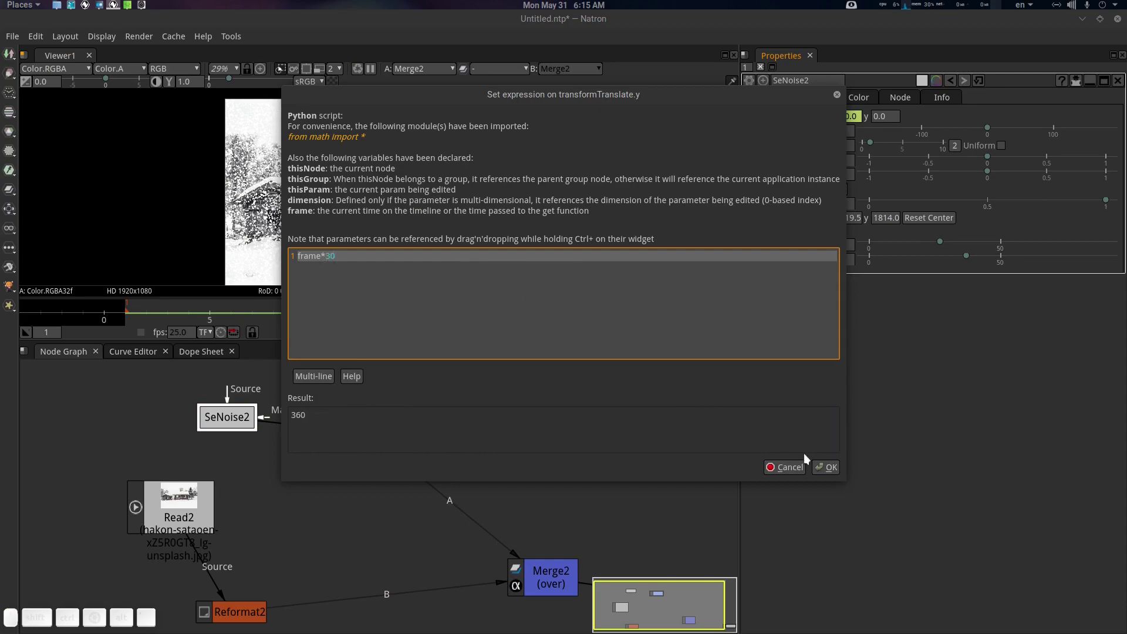
click(826, 467)
click(394, 332)
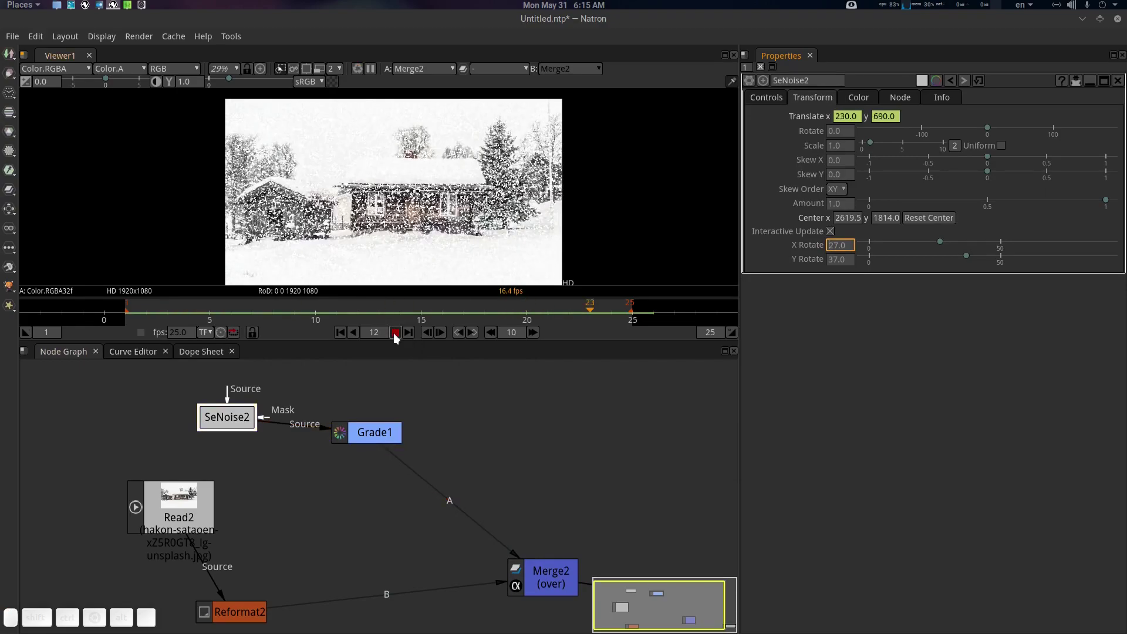
click(395, 332)
Change SeNoise2's Translate y expression to frame*-30 and start playback.
right_click(882, 115)
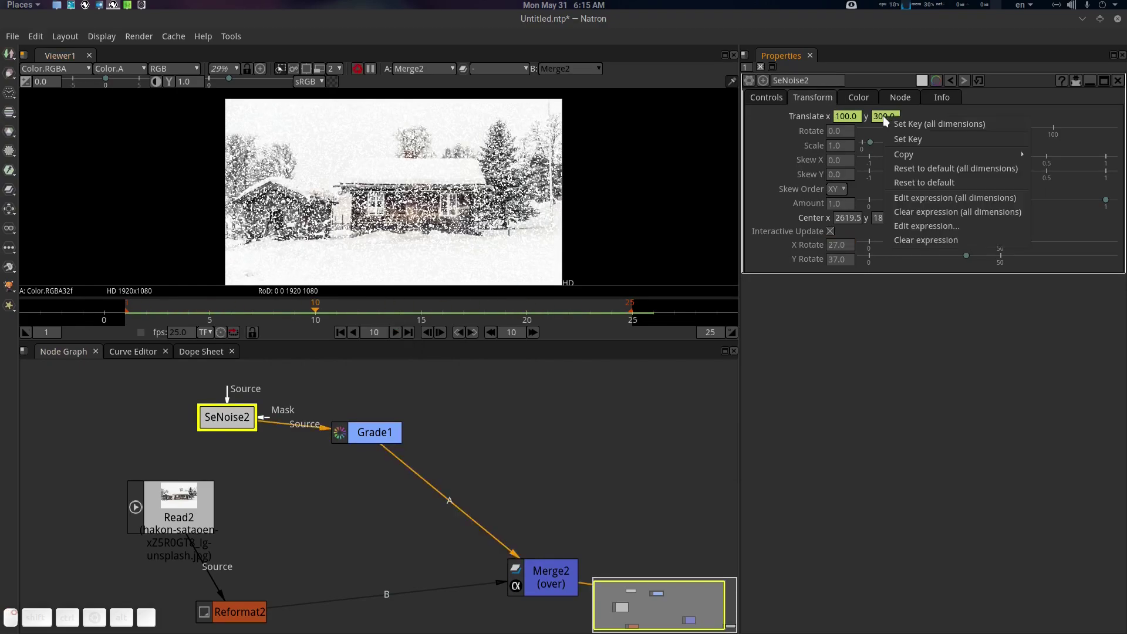
click(914, 228)
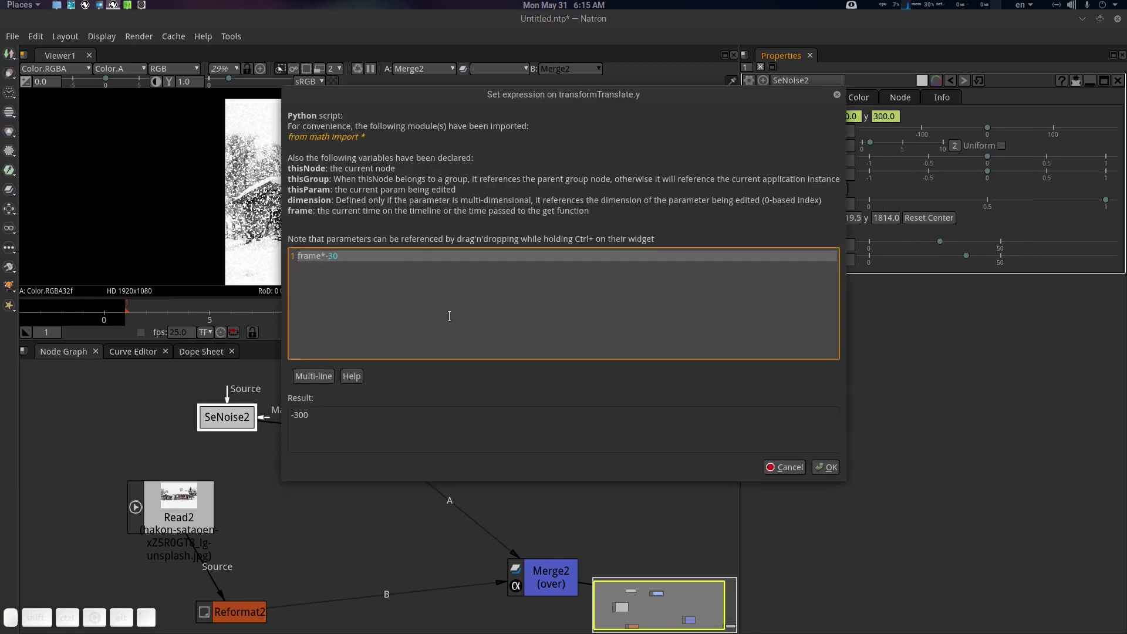
click(825, 467)
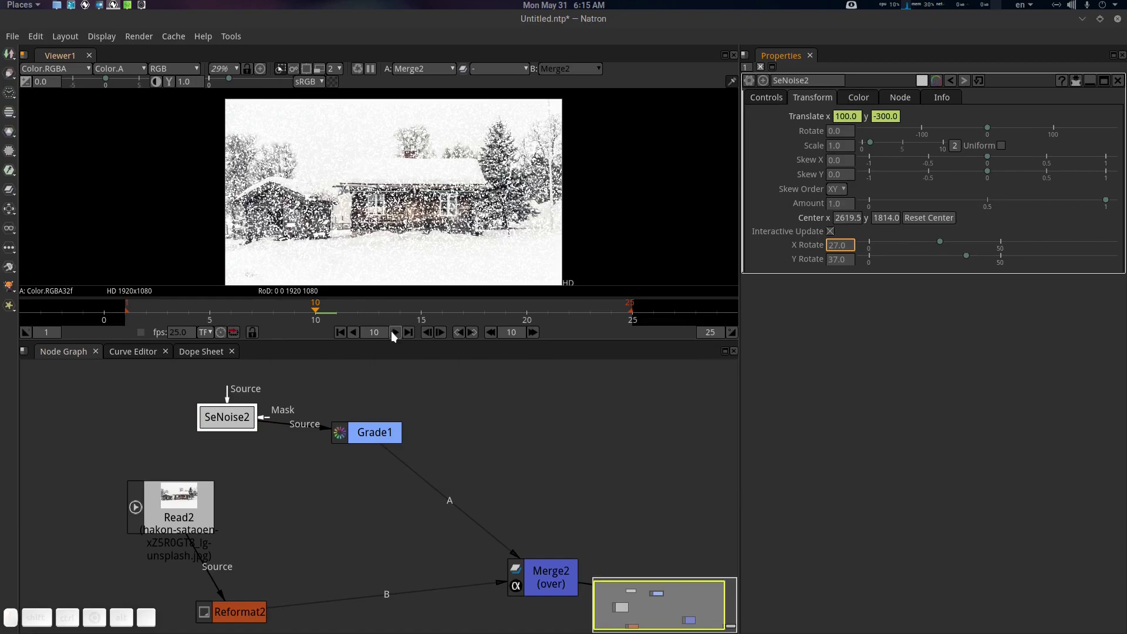
click(394, 333)
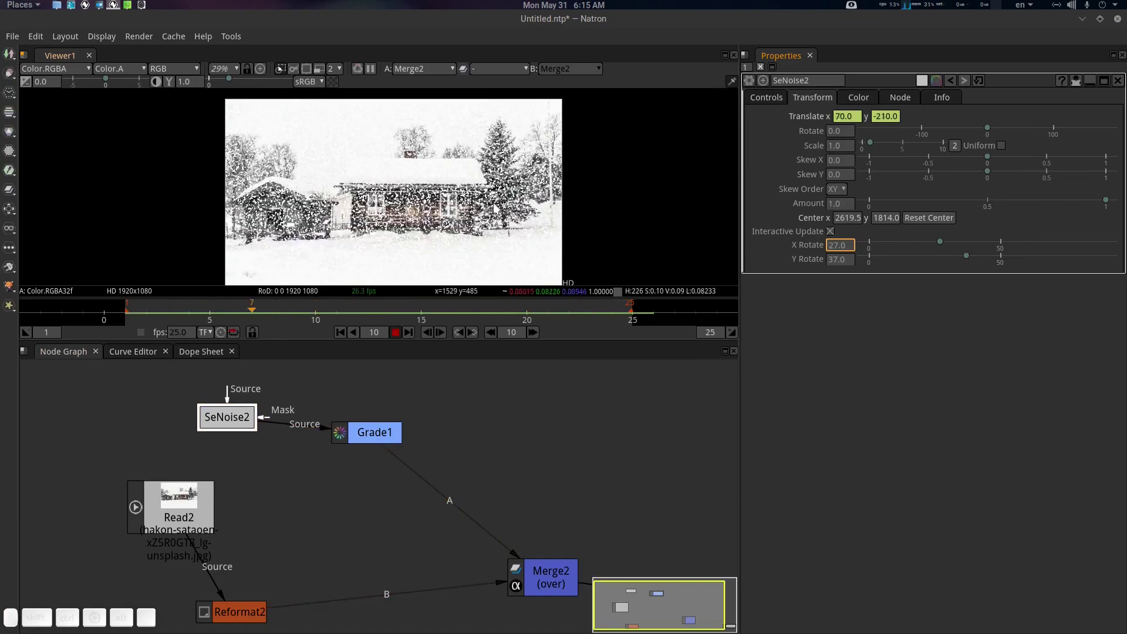
Turn off the viewer overlays, review the playing snowfall and stop playback.
scroll(493, 201, down, 1)
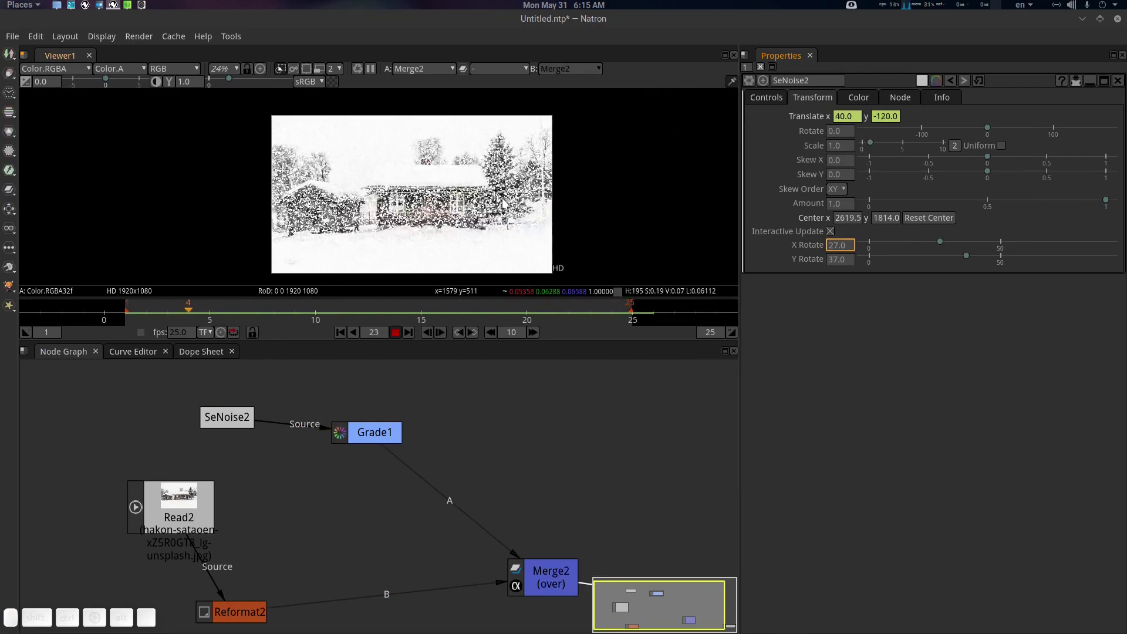
scroll(502, 203, up, 1)
key(o)
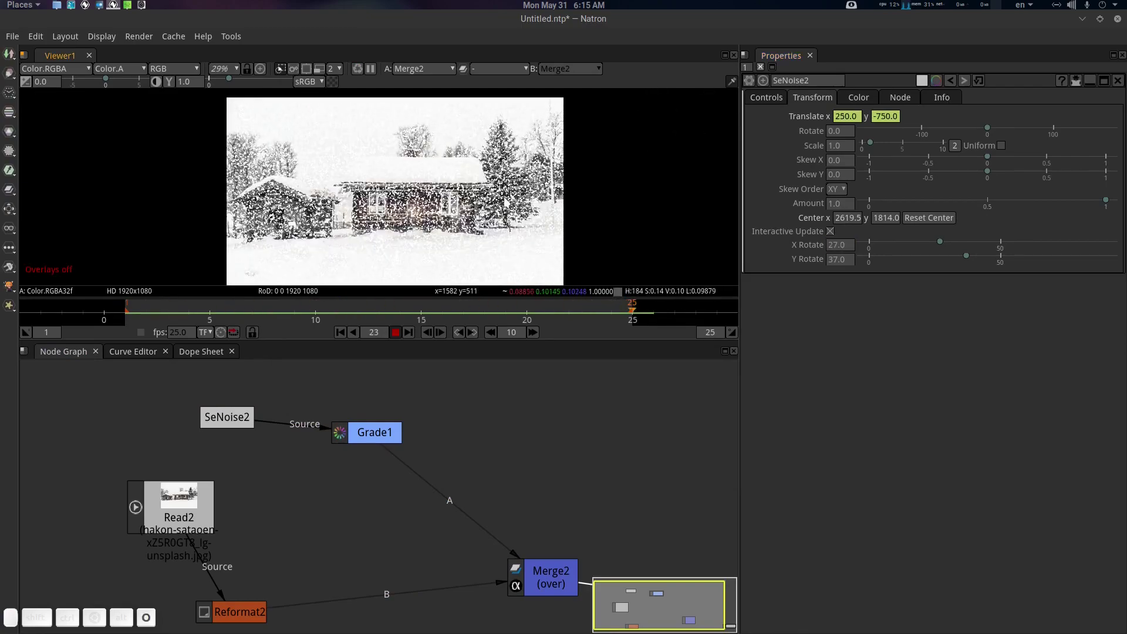
scroll(506, 200, down, 1)
scroll(530, 192, down, 1)
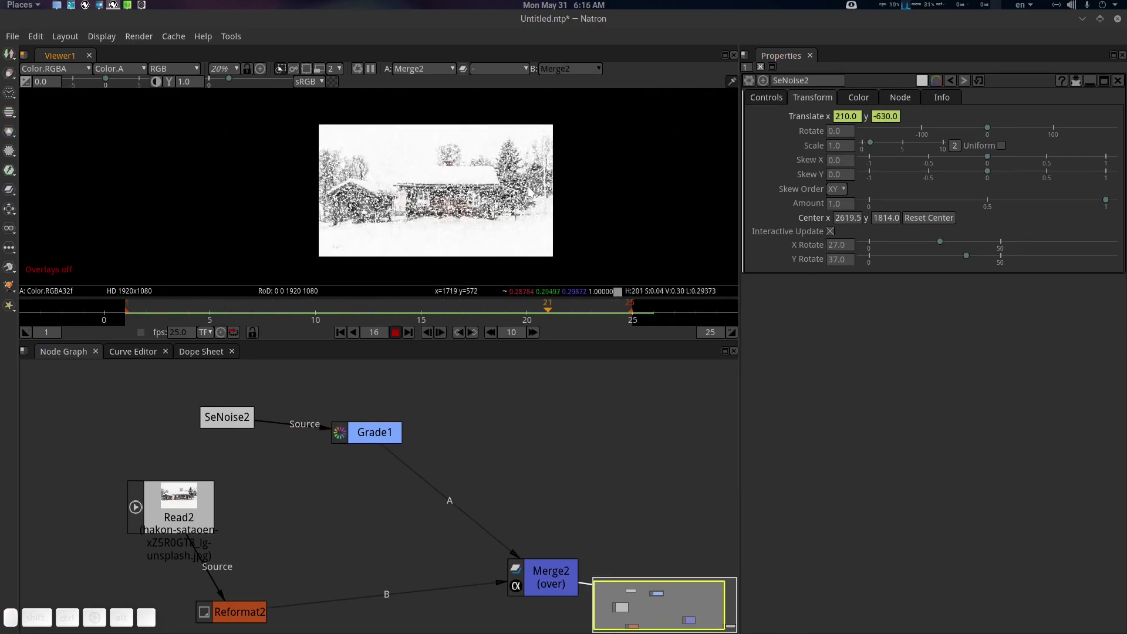
scroll(530, 191, down, 2)
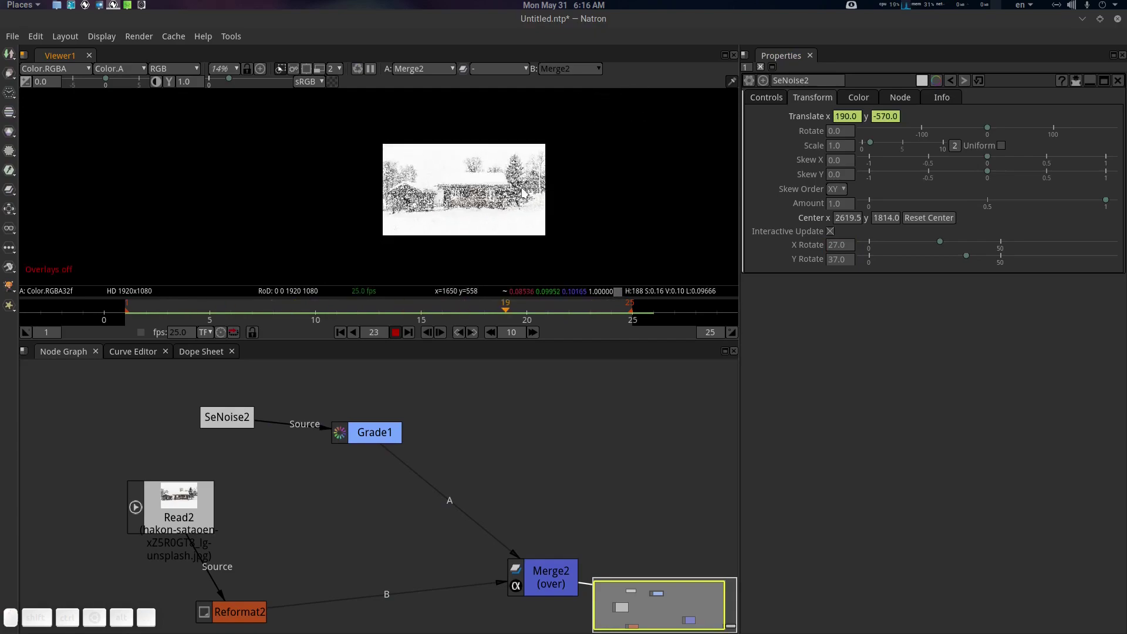
scroll(523, 193, up, 4)
click(396, 332)
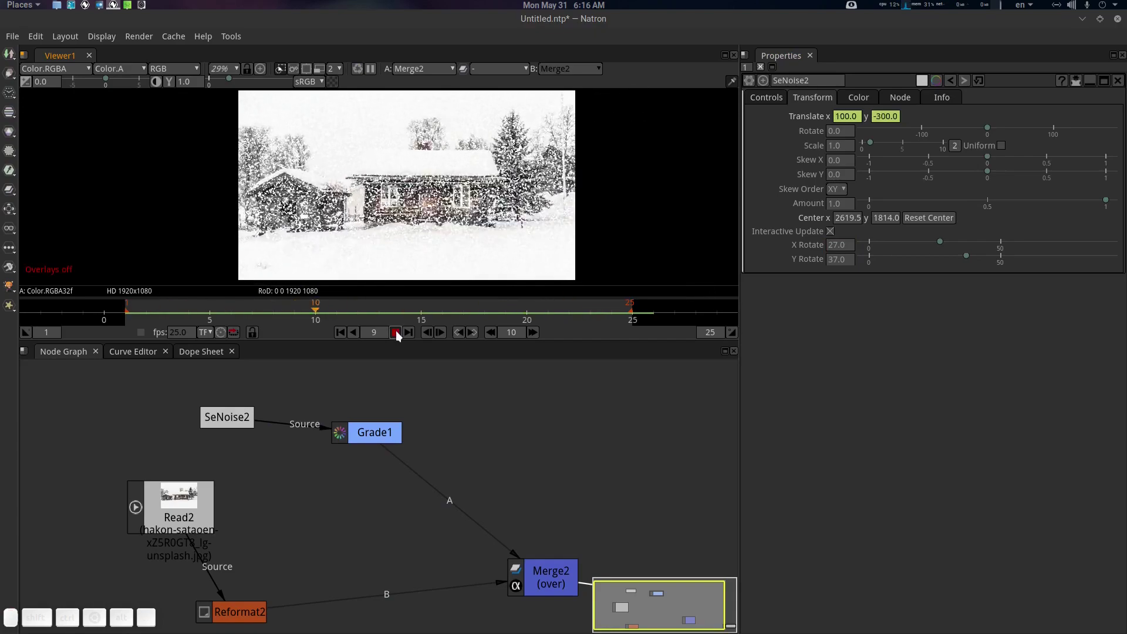
drag(480, 222, 476, 220)
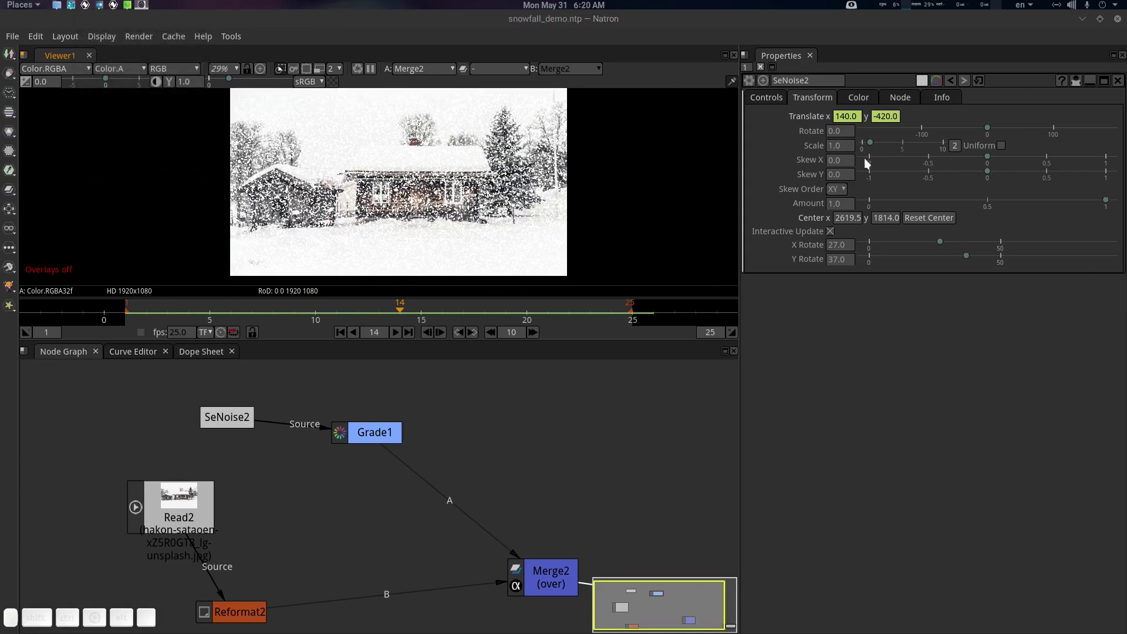
Change SeNoise2's Translate x expression to frame*20.
right_click(844, 118)
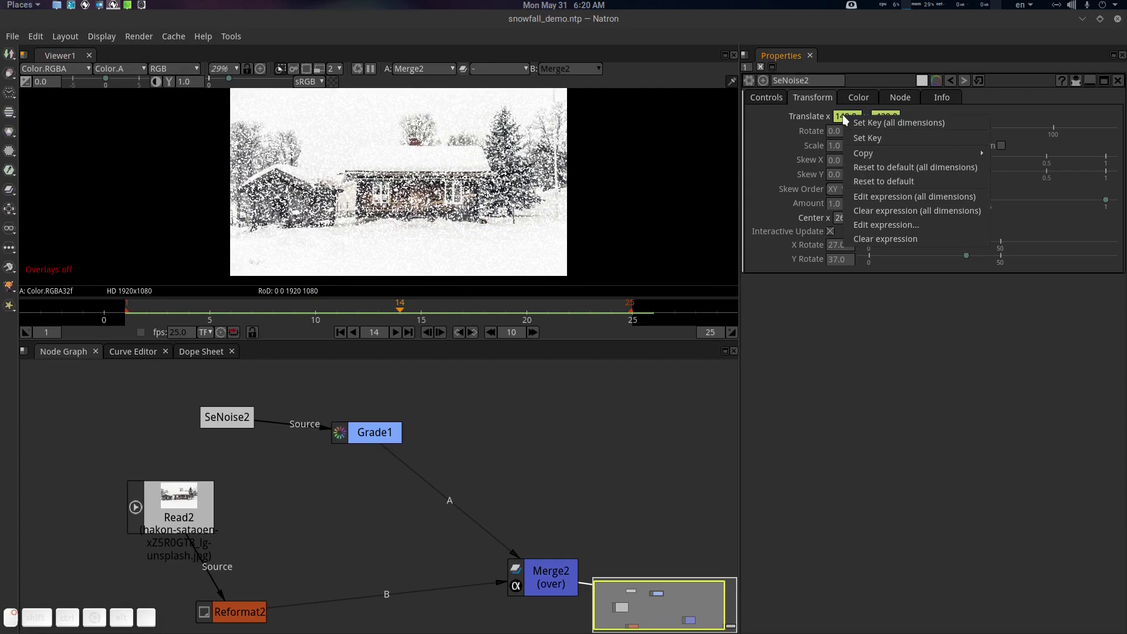
click(880, 224)
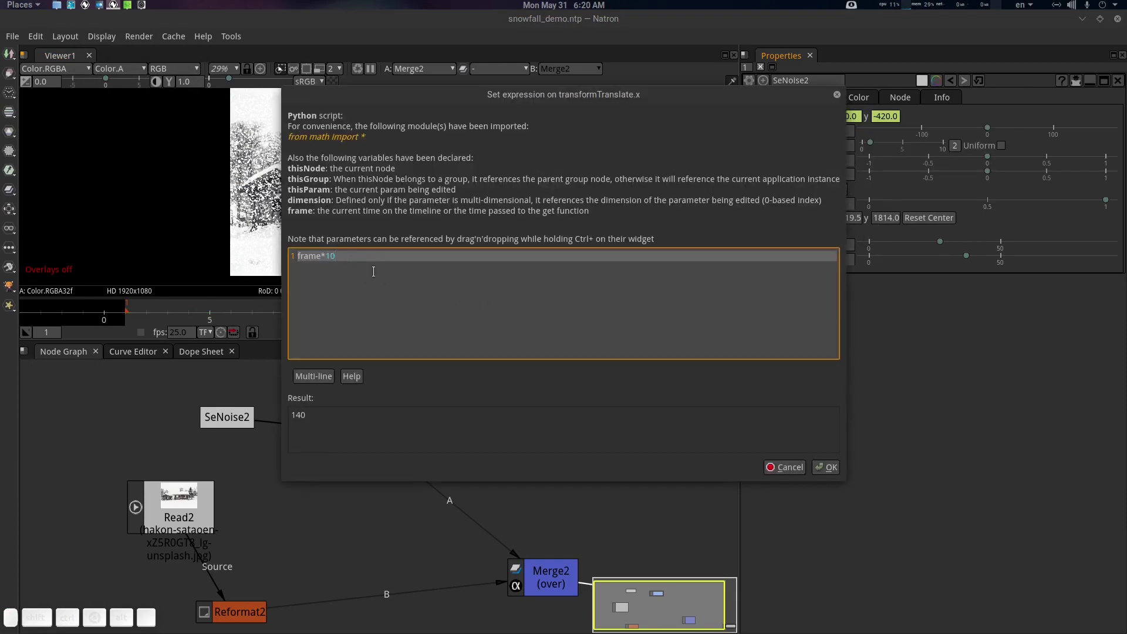
key(BackSpace)
key(BackSpace)
text(20)
click(831, 467)
Change SeNoise2's Translate y expression to frame*-10.
right_click(881, 118)
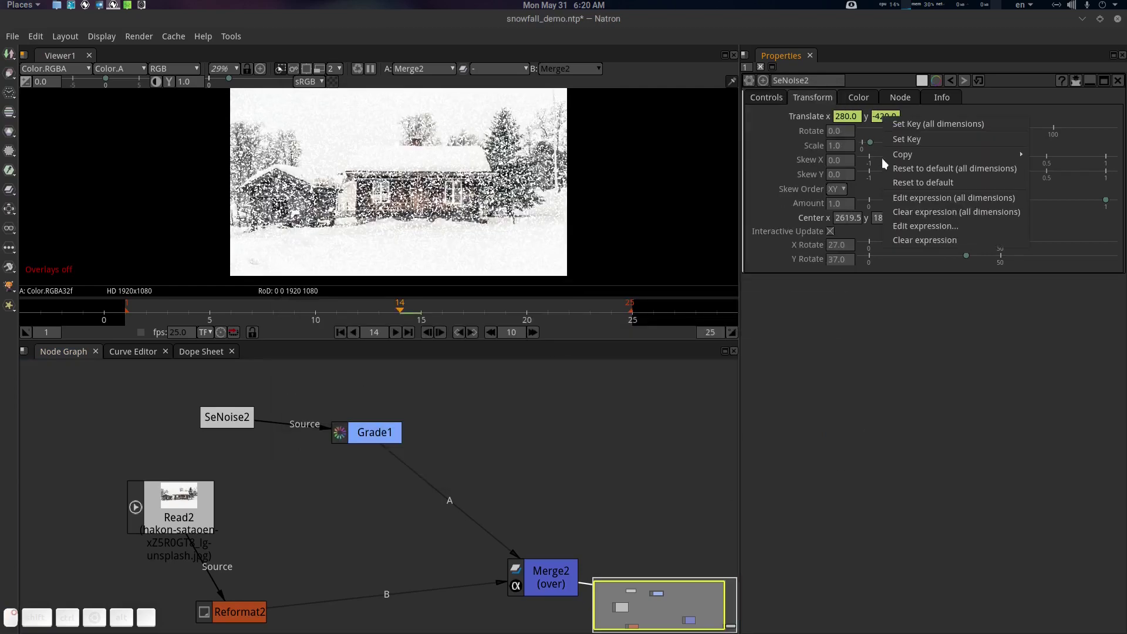
click(917, 227)
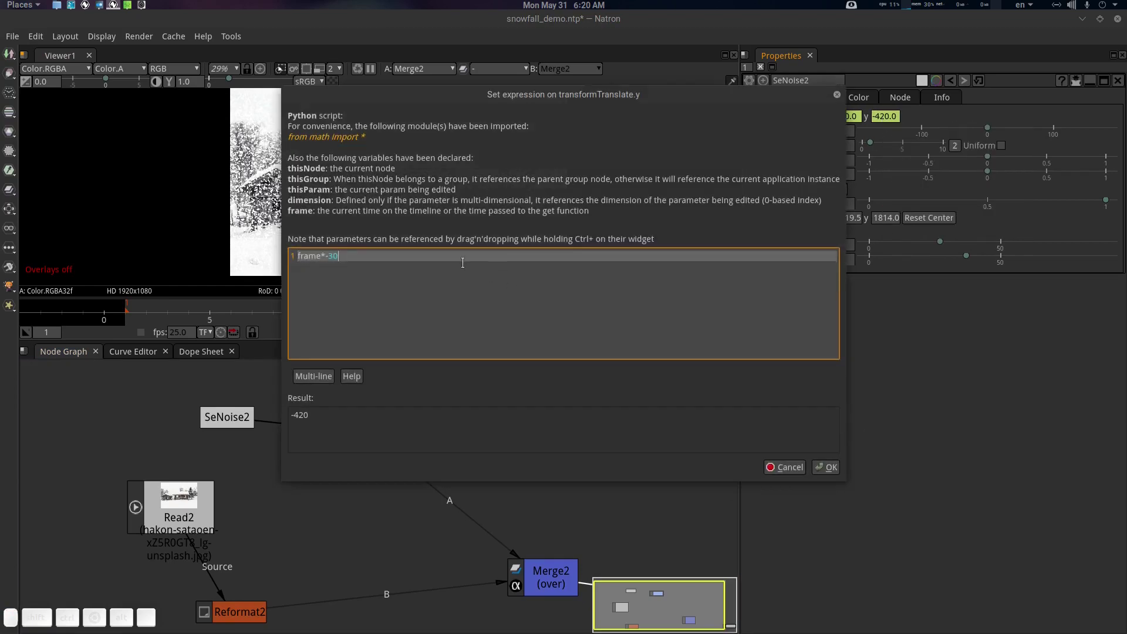
key(BackSpace)
key(BackSpace)
text(10)
click(828, 467)
Play back the snowfall to check its new drift and save the project.
click(392, 333)
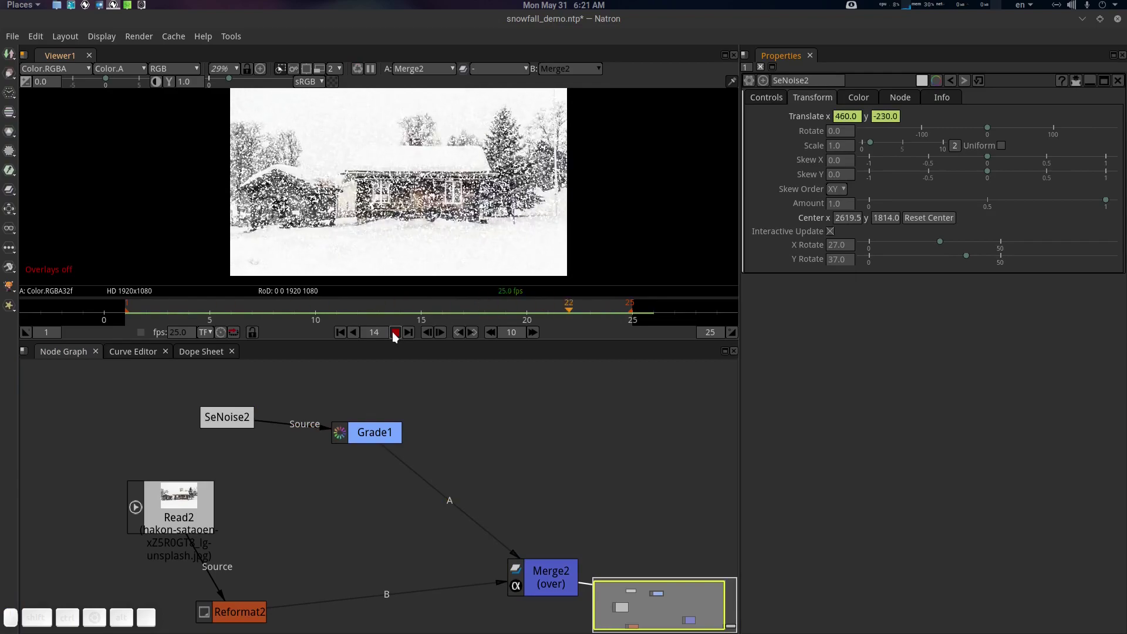
click(392, 332)
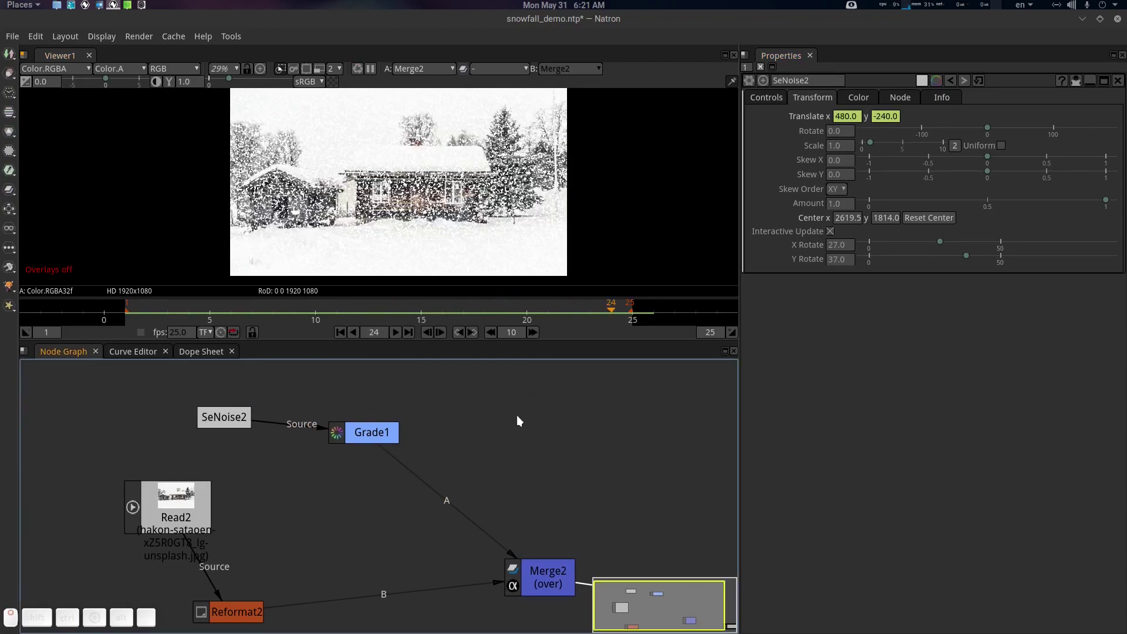
key(ctrl+s)
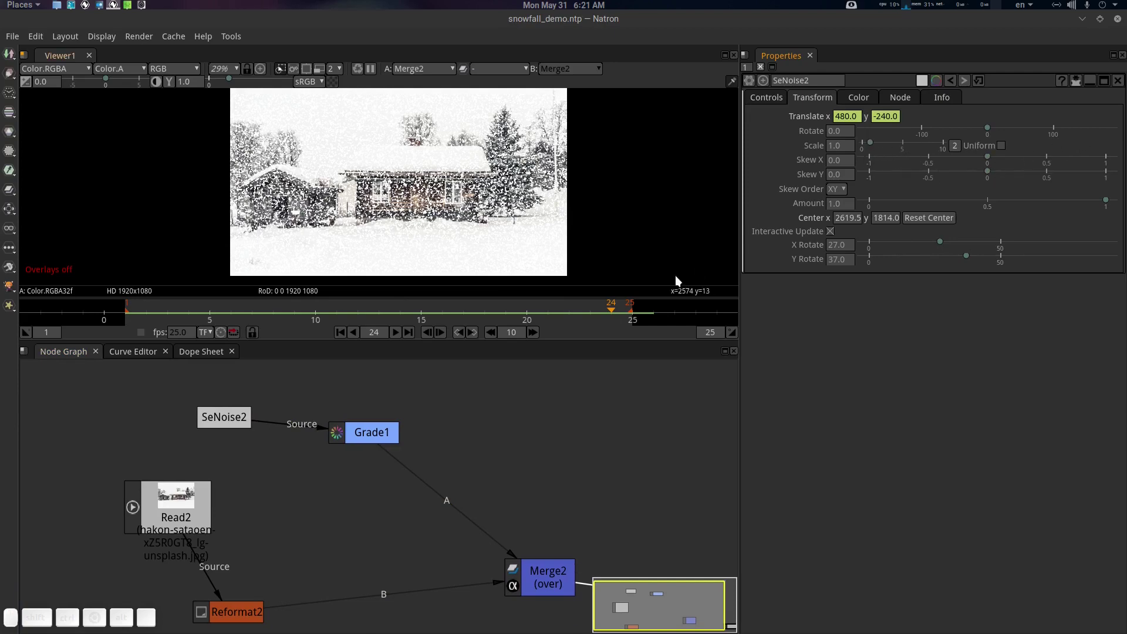
Set SeNoise2's transform Scale to 1.64 and Skew X to -1.0 while the animation plays.
click(395, 332)
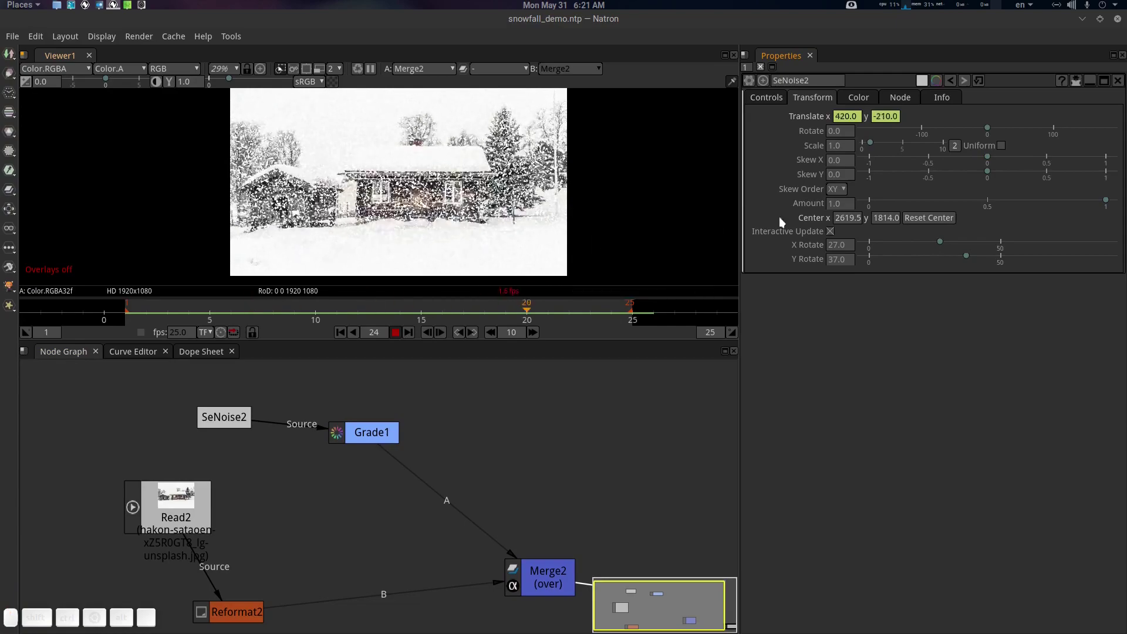
drag(871, 142, 874, 143)
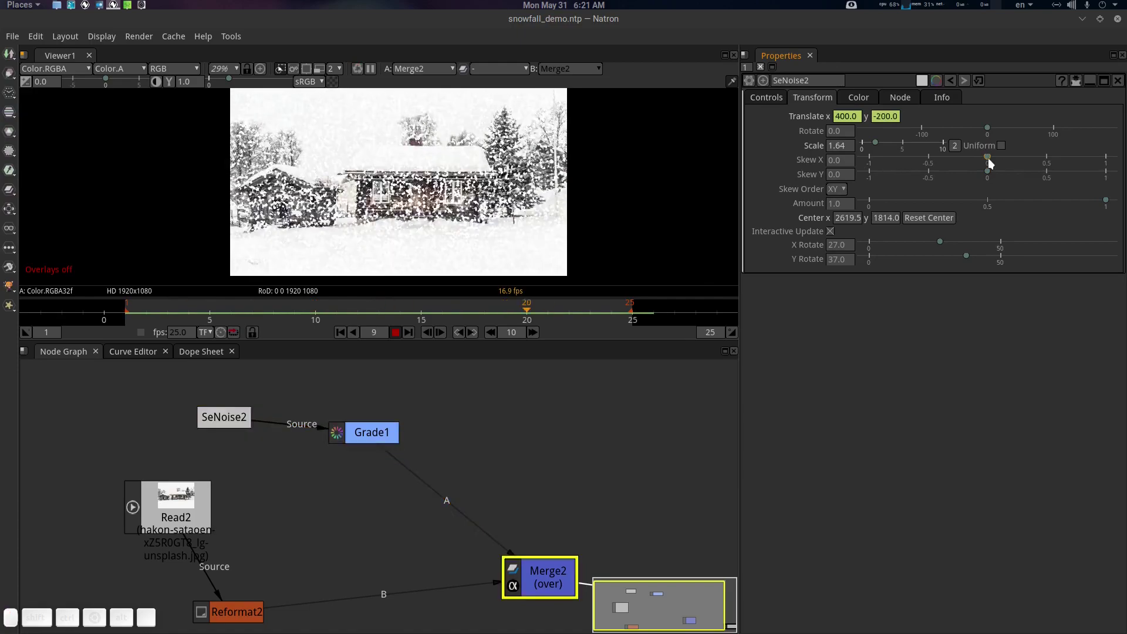
drag(988, 162, 864, 163)
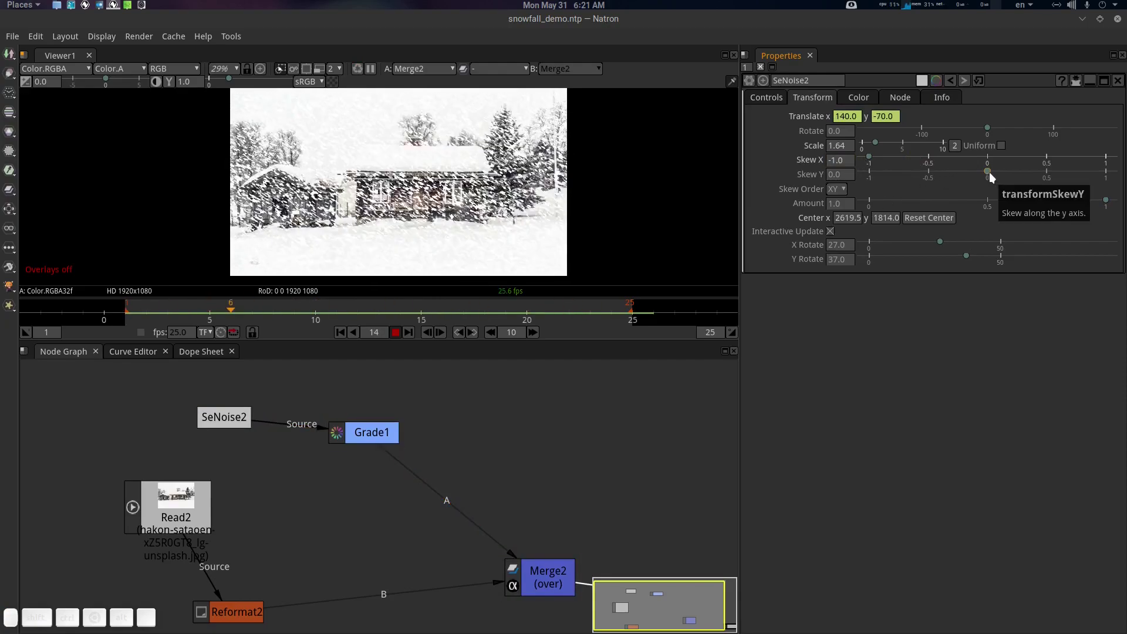
Set SeNoise2's transform Skew Y to -0.025, X Rotate to 10.0 and Y Rotate to 40.30, checking playback along the way.
drag(989, 171, 1026, 174)
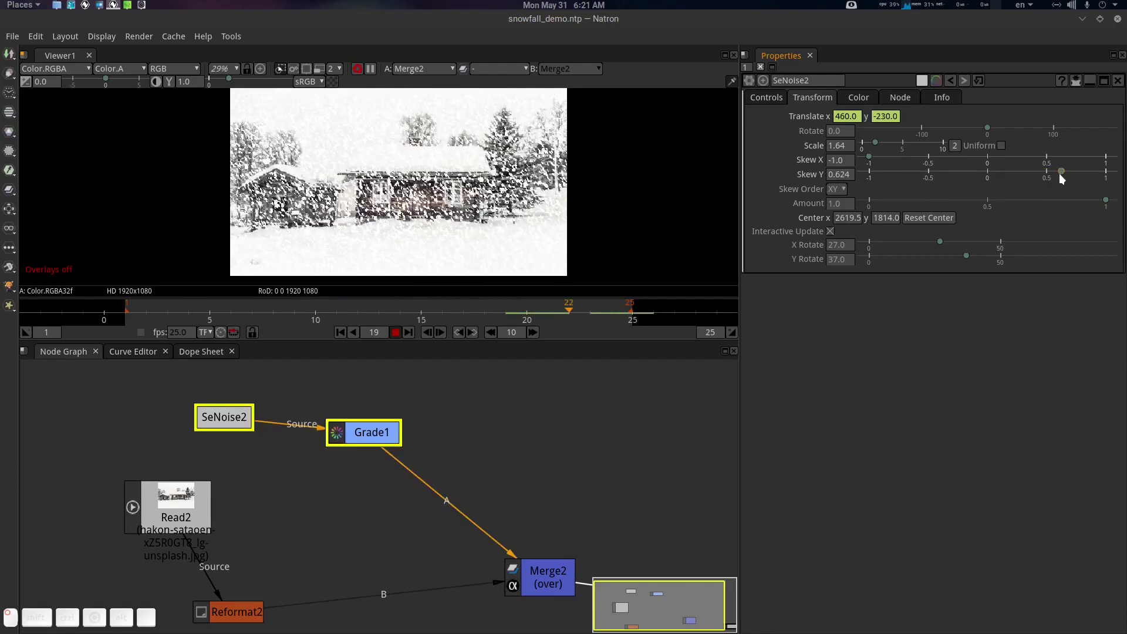
drag(1059, 173, 985, 177)
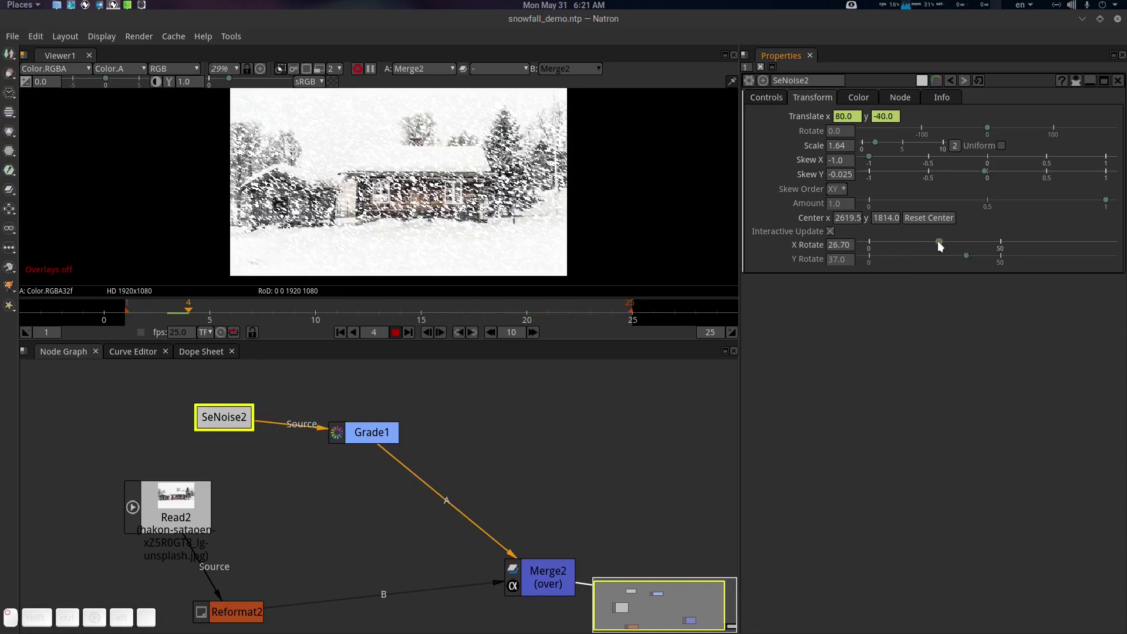
drag(939, 241, 876, 241)
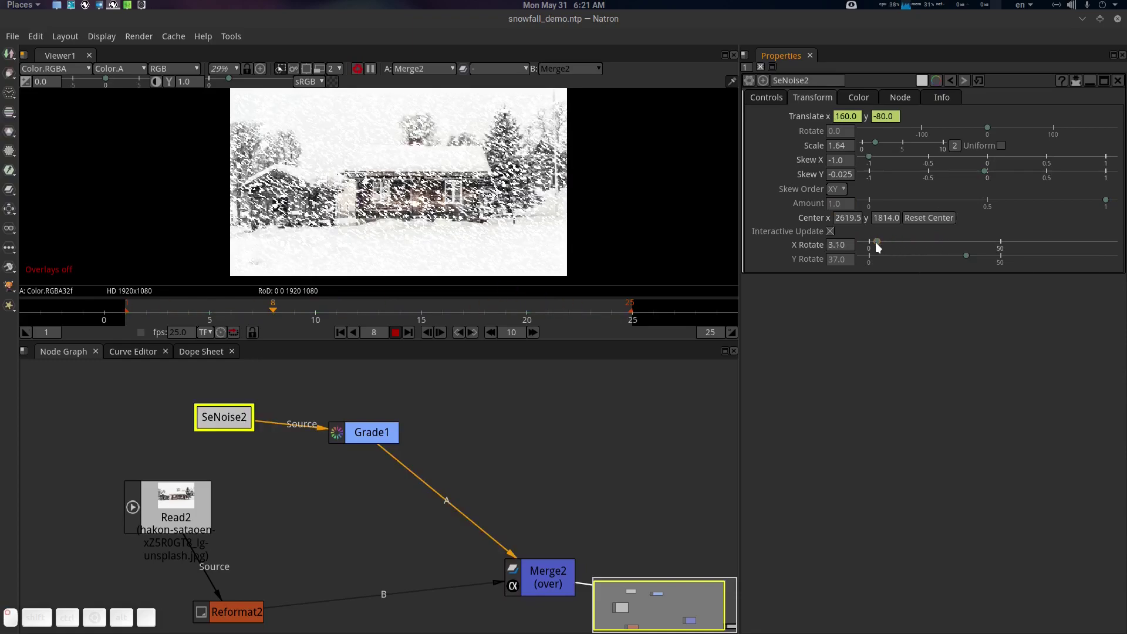
click(395, 332)
drag(874, 245, 1017, 259)
drag(926, 255, 895, 245)
drag(968, 257, 975, 256)
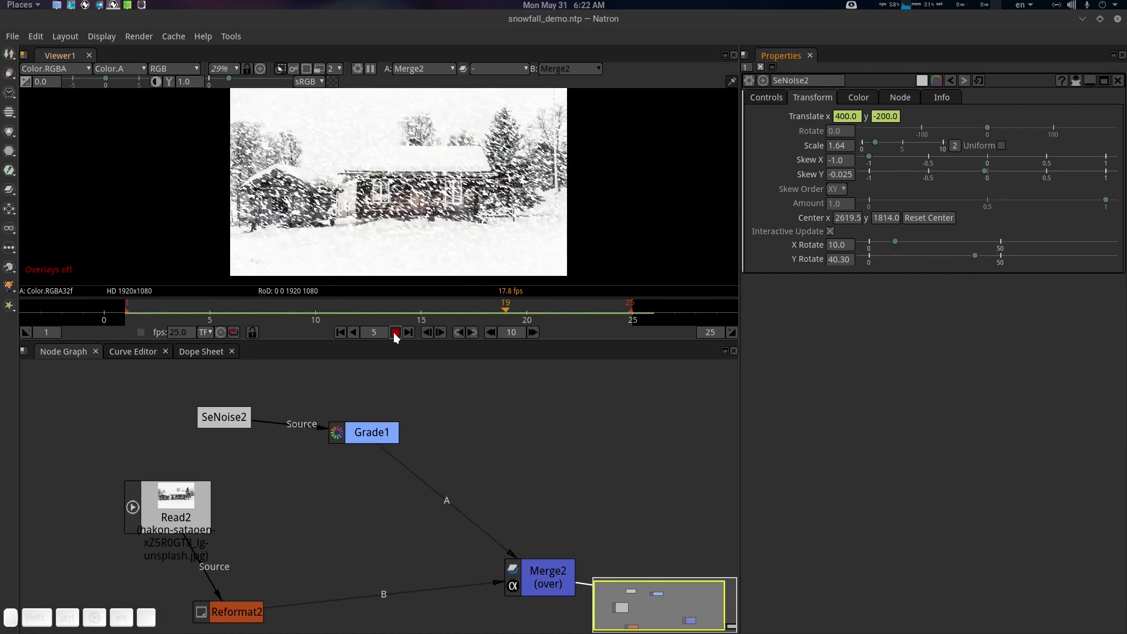
click(395, 332)
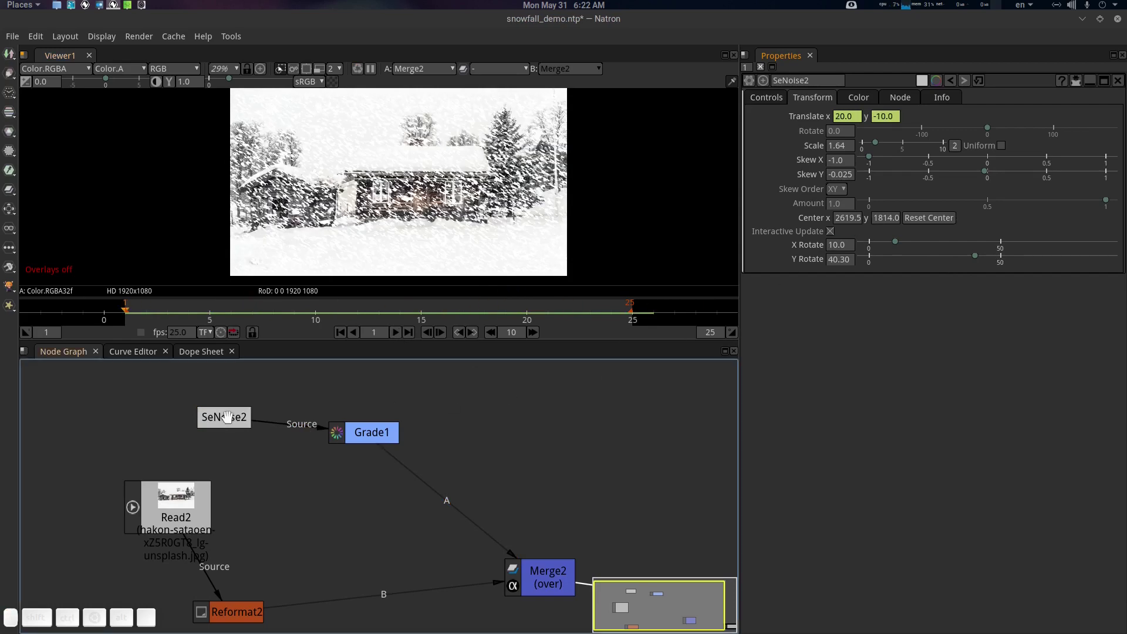
Lower SeNoise2's Color 1 value to about 0.821.
click(227, 417)
click(858, 97)
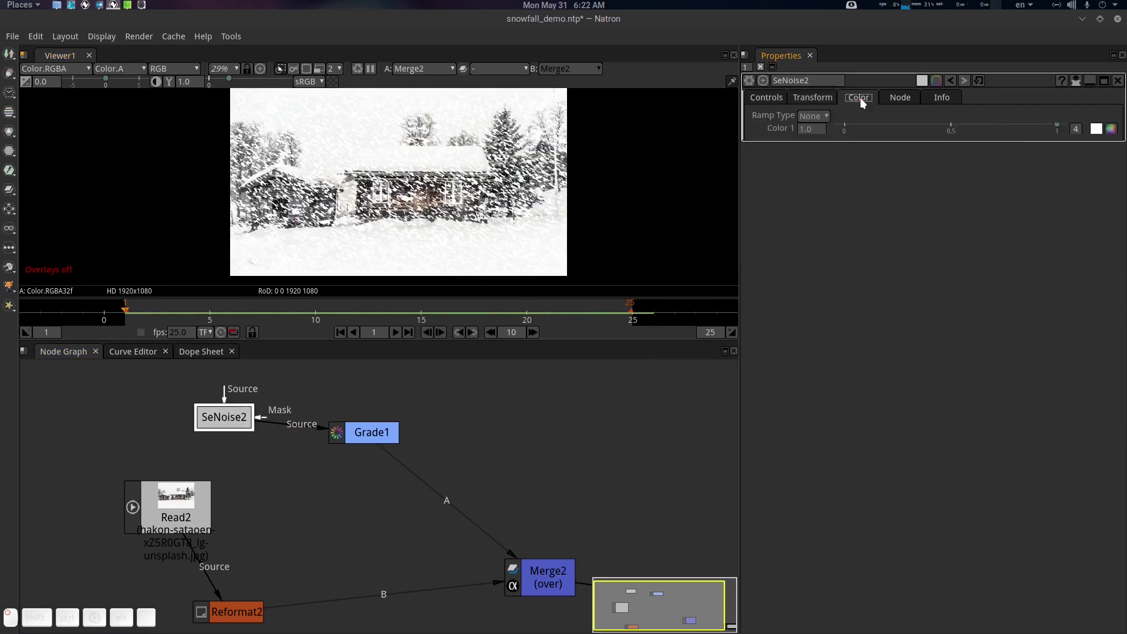
drag(1058, 124, 1013, 127)
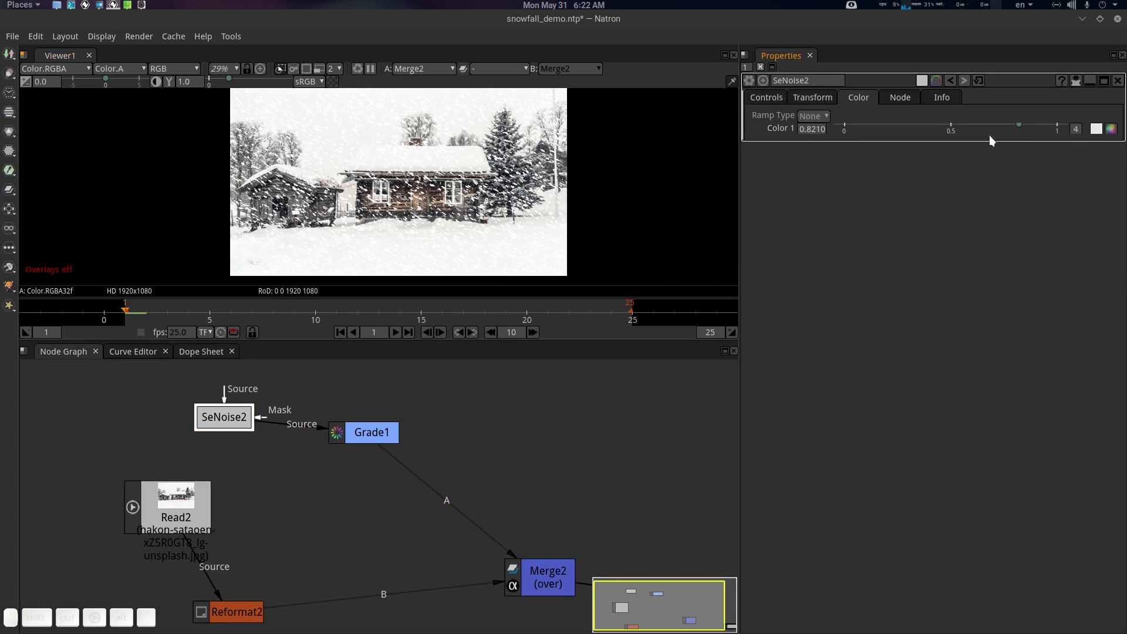
Set SeNoise2's Z0 to 5.0, Z Slope to 0.638 and FBM Scale to 0.049.
click(766, 97)
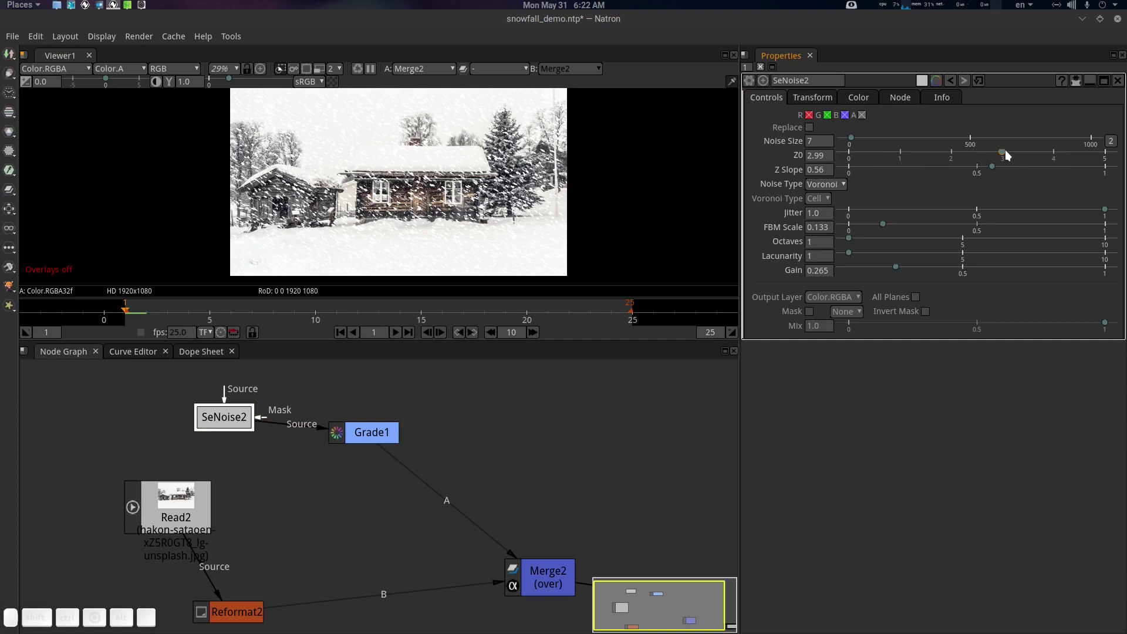
drag(1005, 154, 1106, 153)
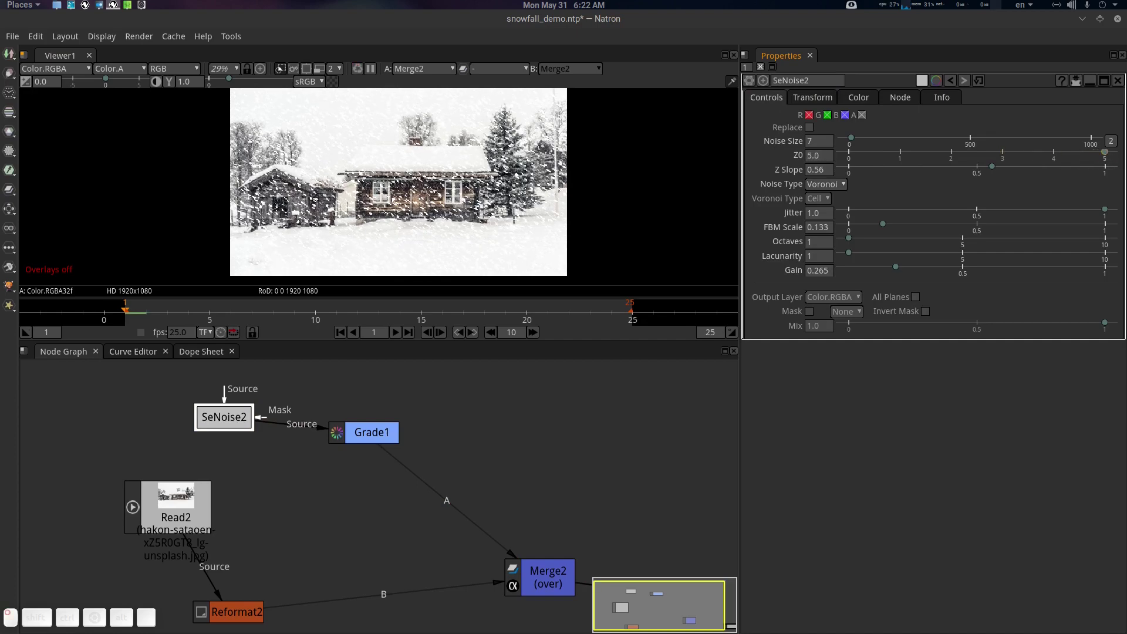
drag(988, 162, 1012, 169)
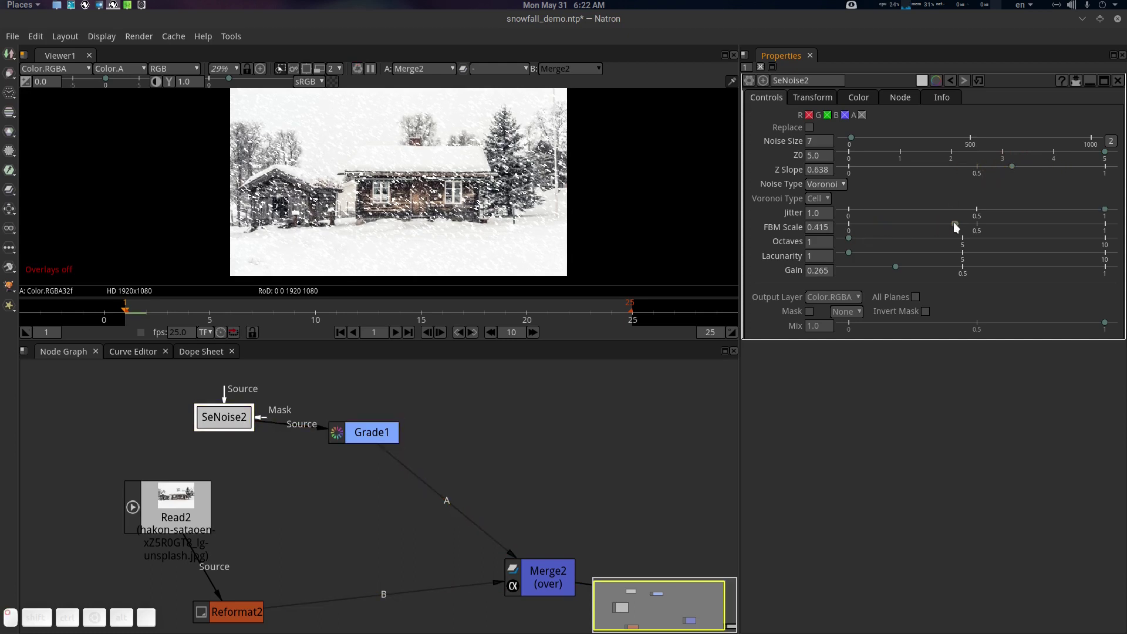
mouse_move(883, 225)
mouse_down()
mouse_move(850, 224)
mouse_move(846, 239)
mouse_move(875, 243)
mouse_up()
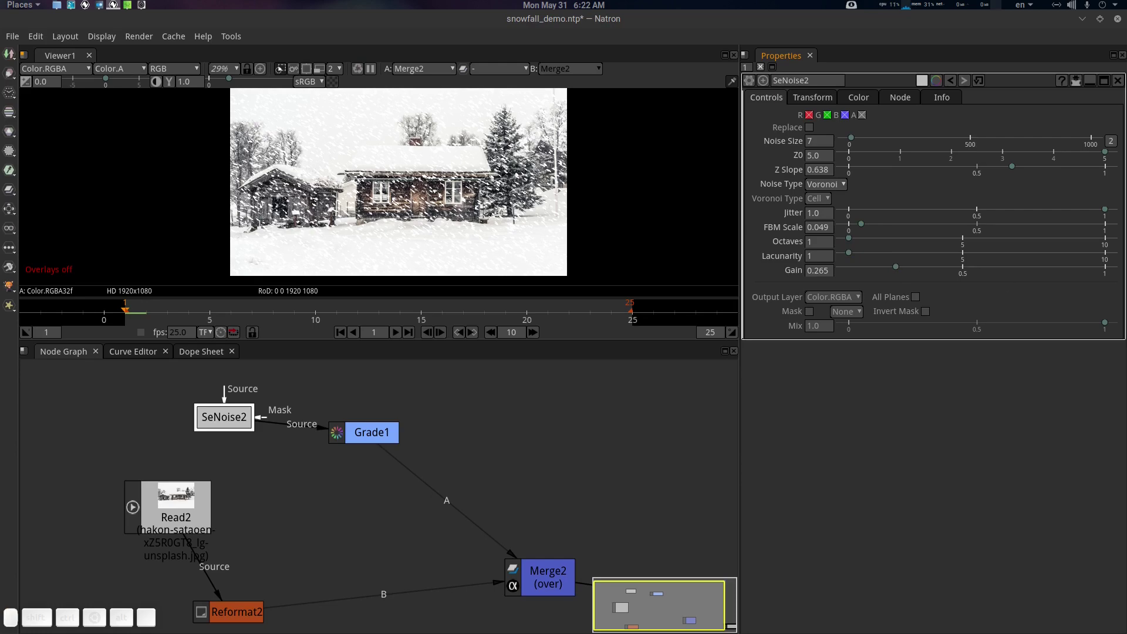
Raise Grade1's White Point to 1.460 and play back the snowfall to check it.
click(372, 432)
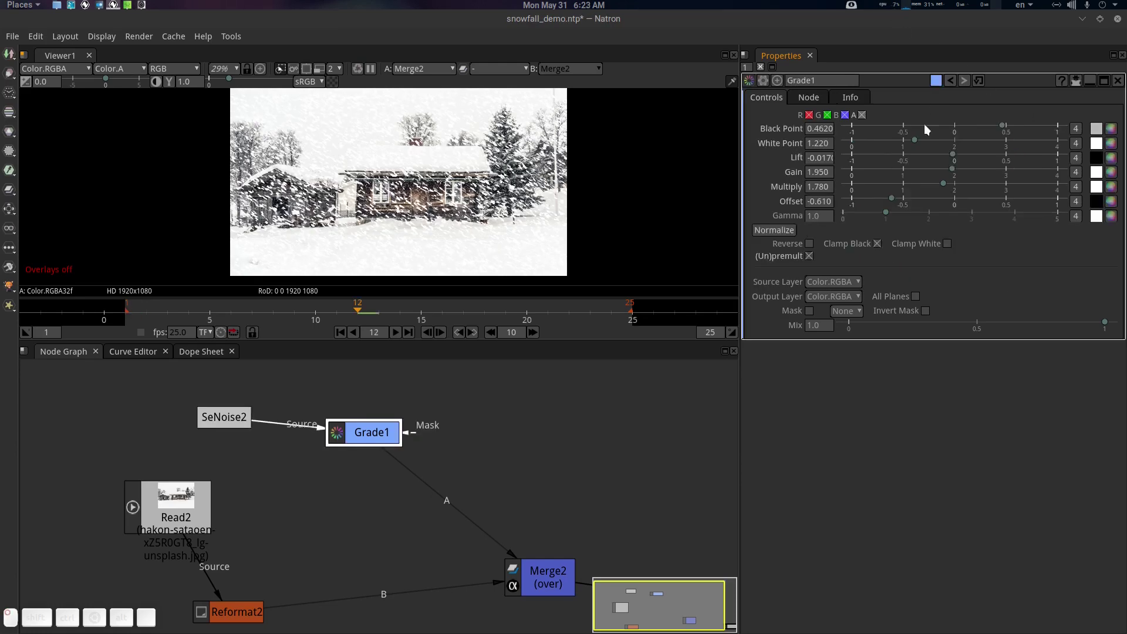
mouse_move(915, 142)
mouse_down()
mouse_move(935, 145)
mouse_move(909, 146)
mouse_move(926, 146)
mouse_up()
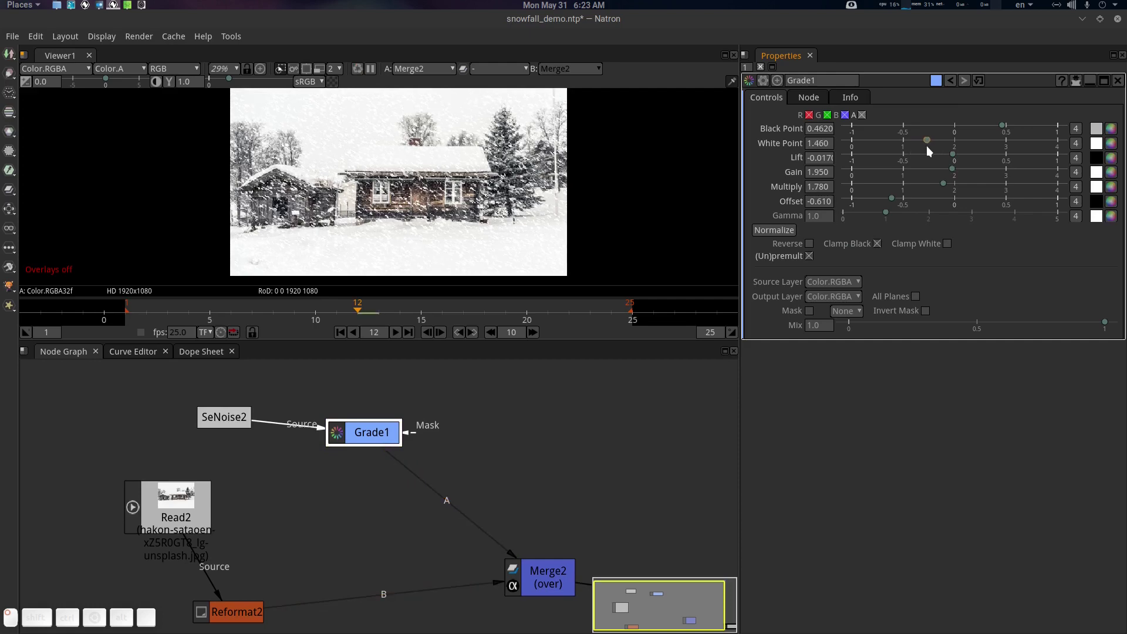
click(395, 332)
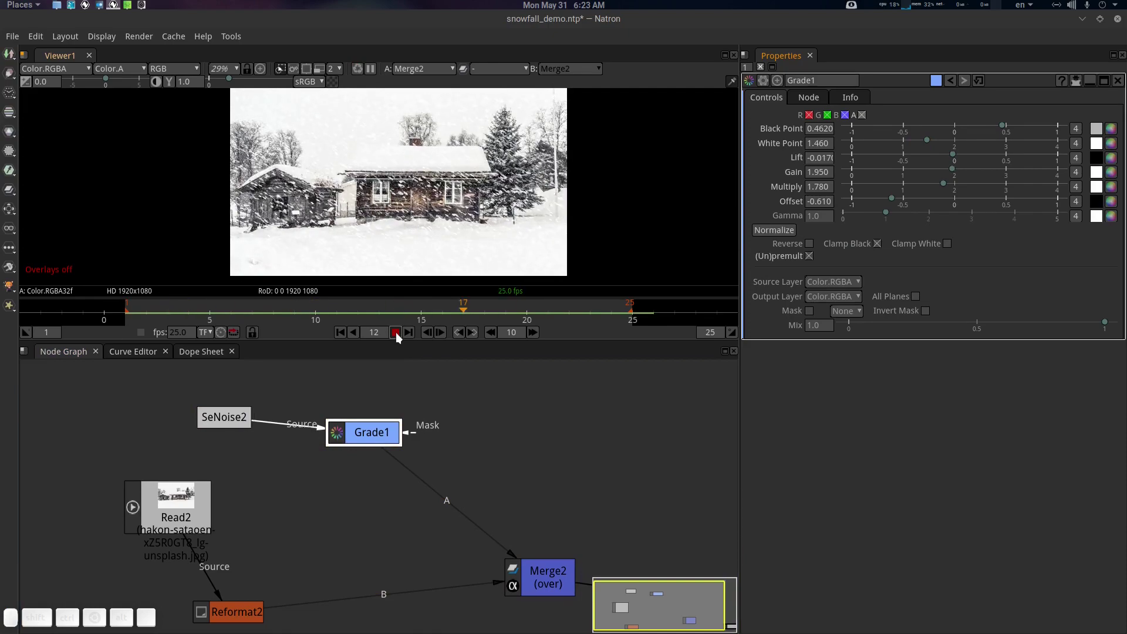
click(396, 332)
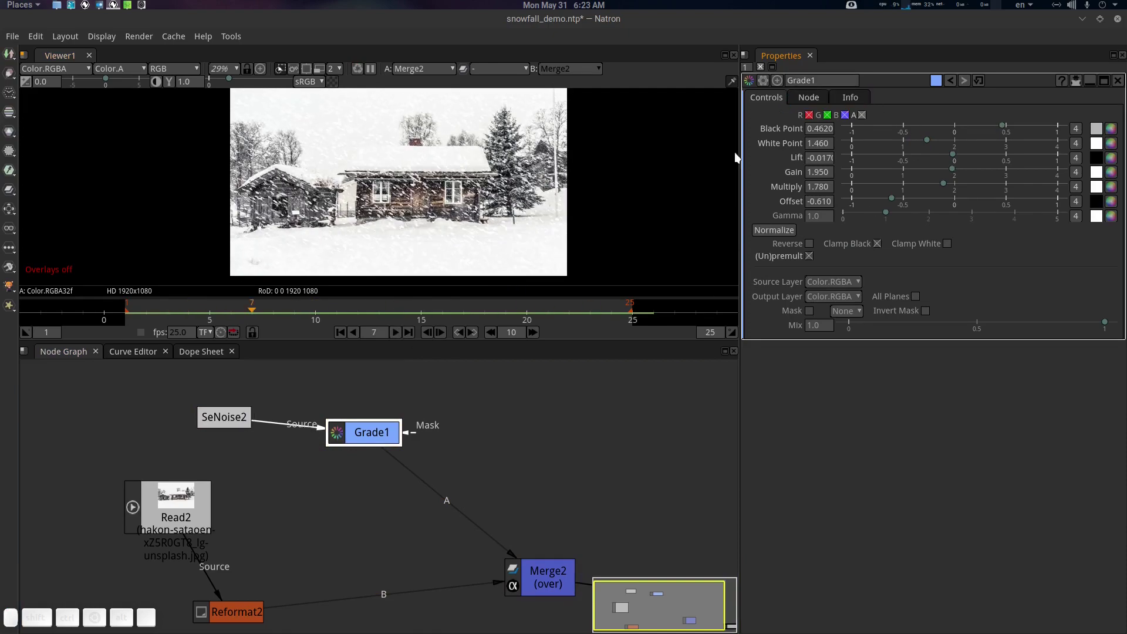
Set SeNoise2's Gain to 0.16 and Noise Size to 5.0, and start playback.
click(239, 414)
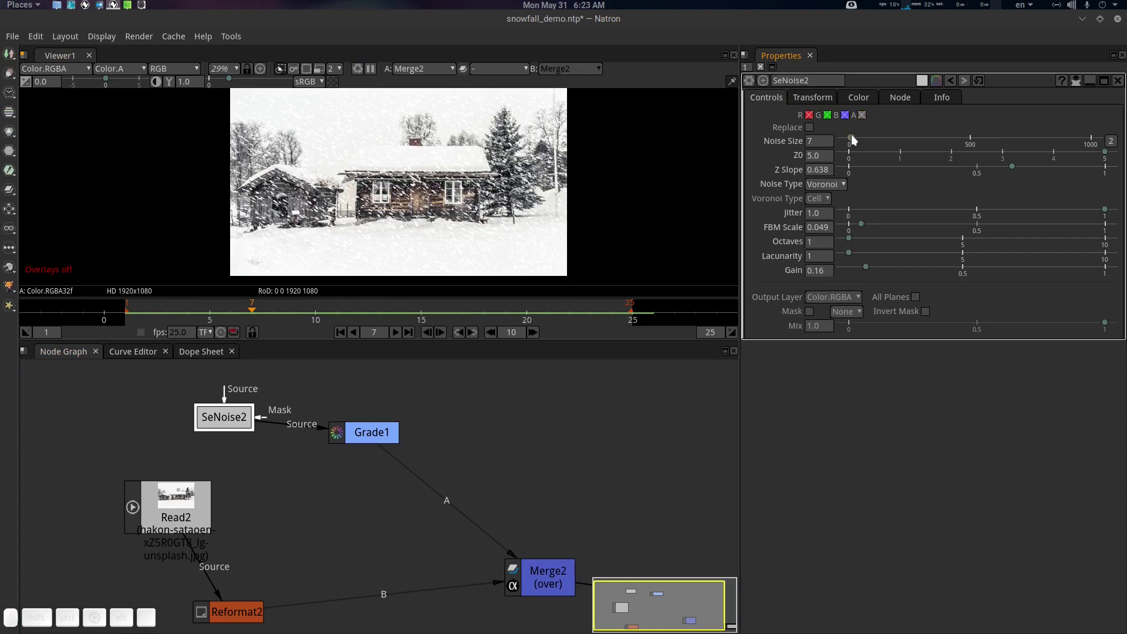
drag(851, 137, 850, 136)
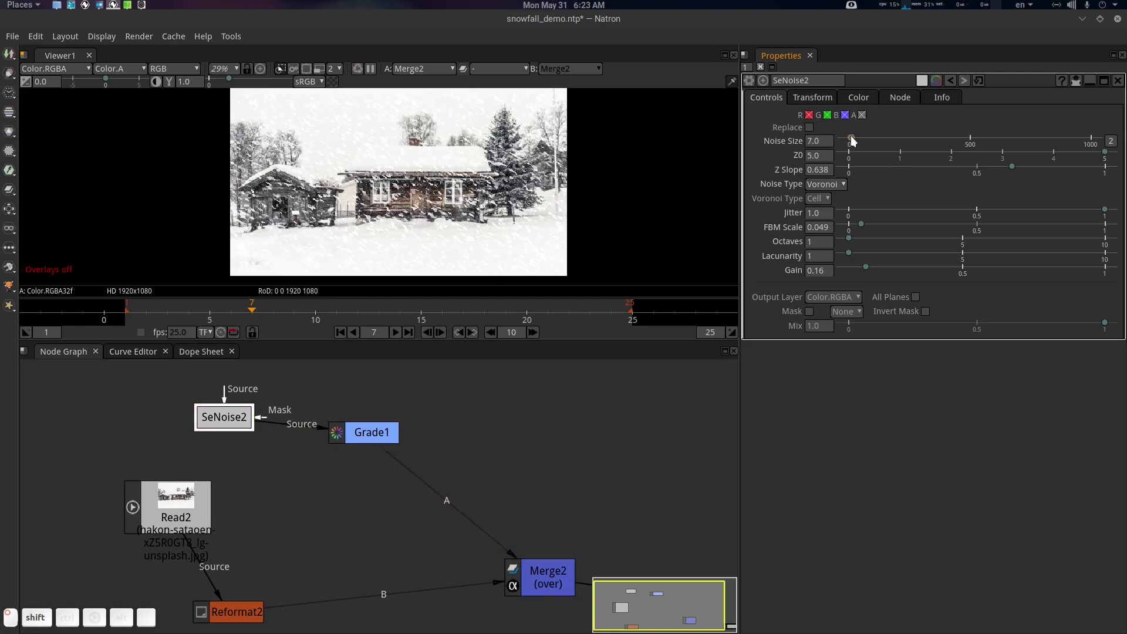
click(397, 333)
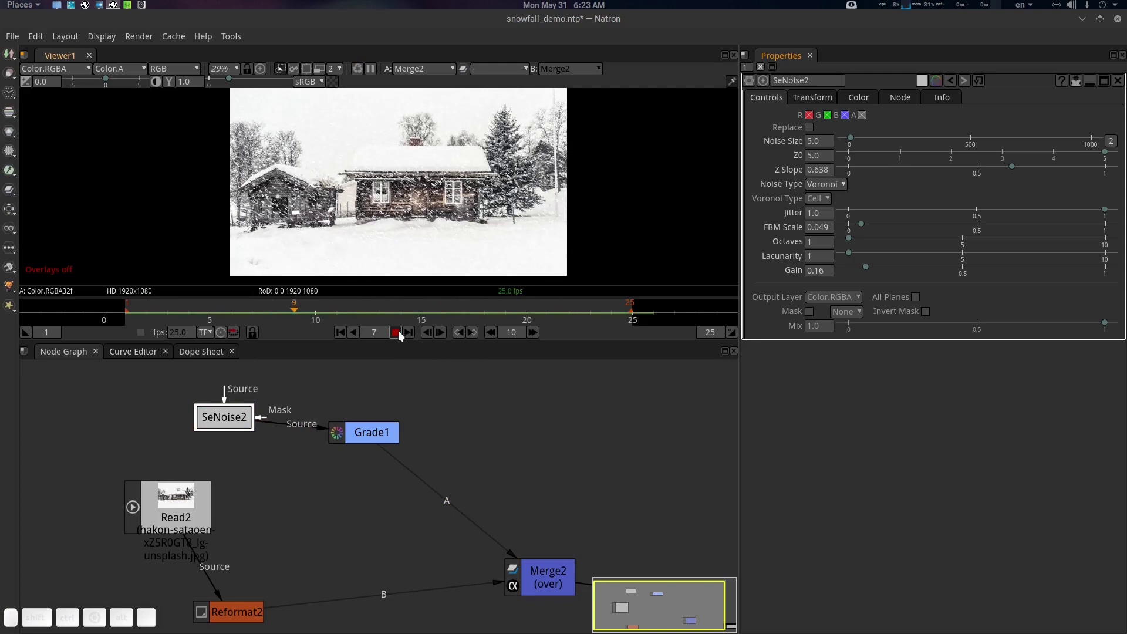
Examine the snowfall with the viewer maximized and the image fitted, and restore the normal layout.
key(space)
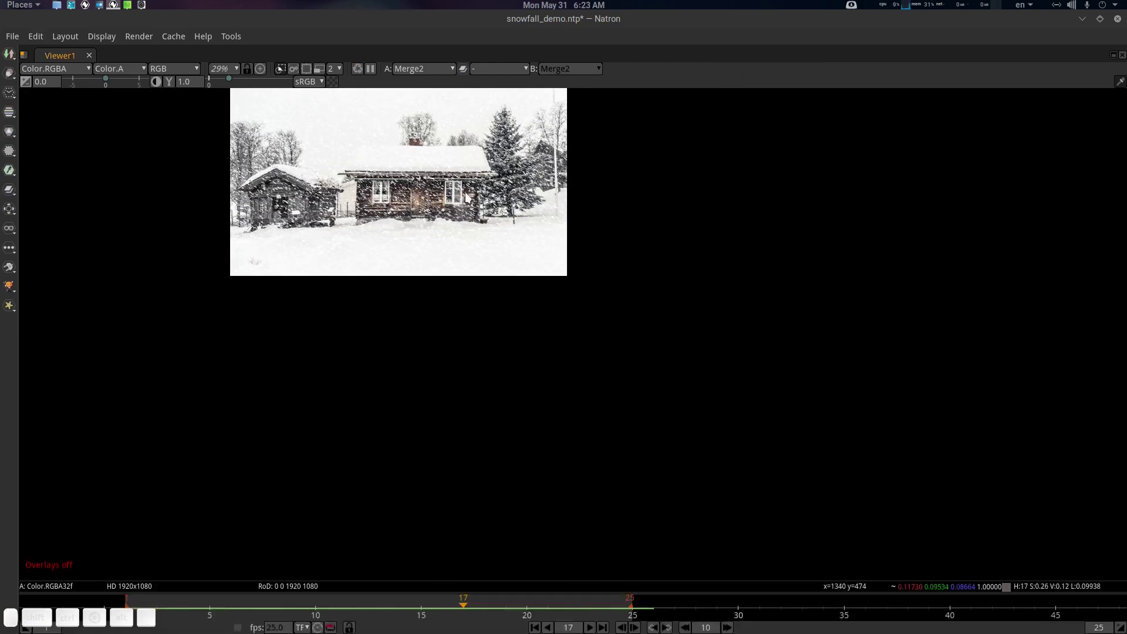
key(f)
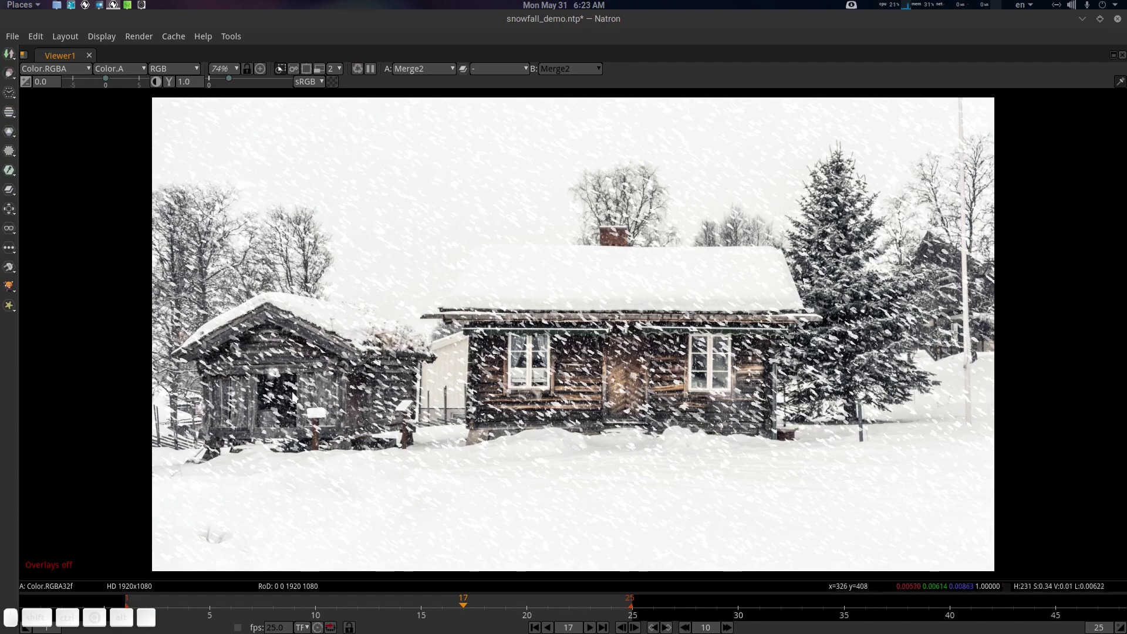
key(space)
key(space)
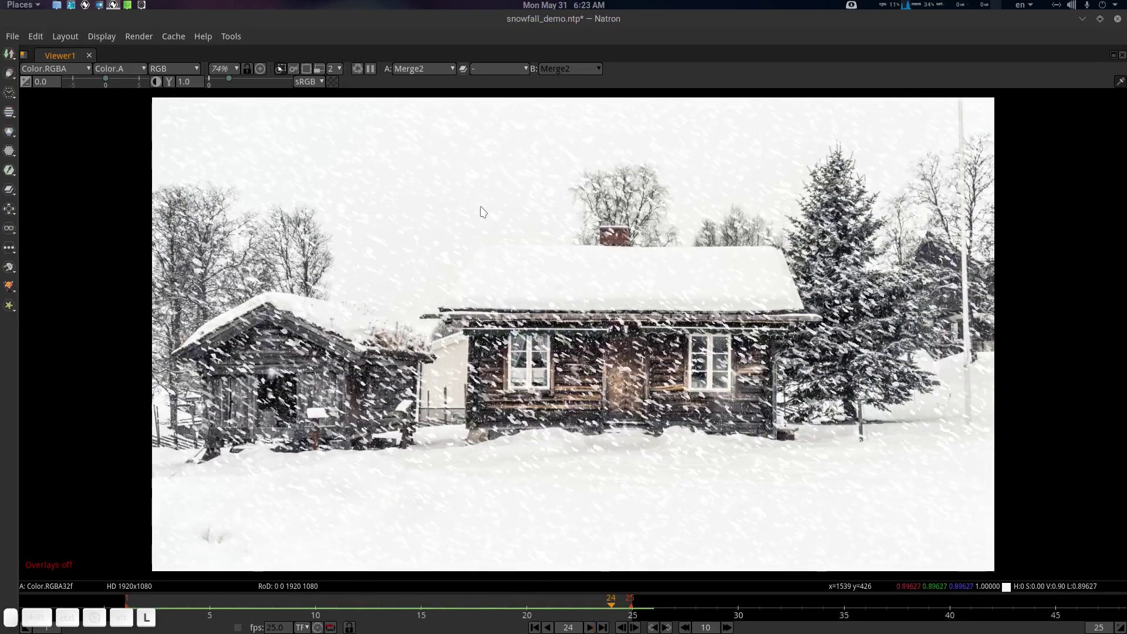
key(space)
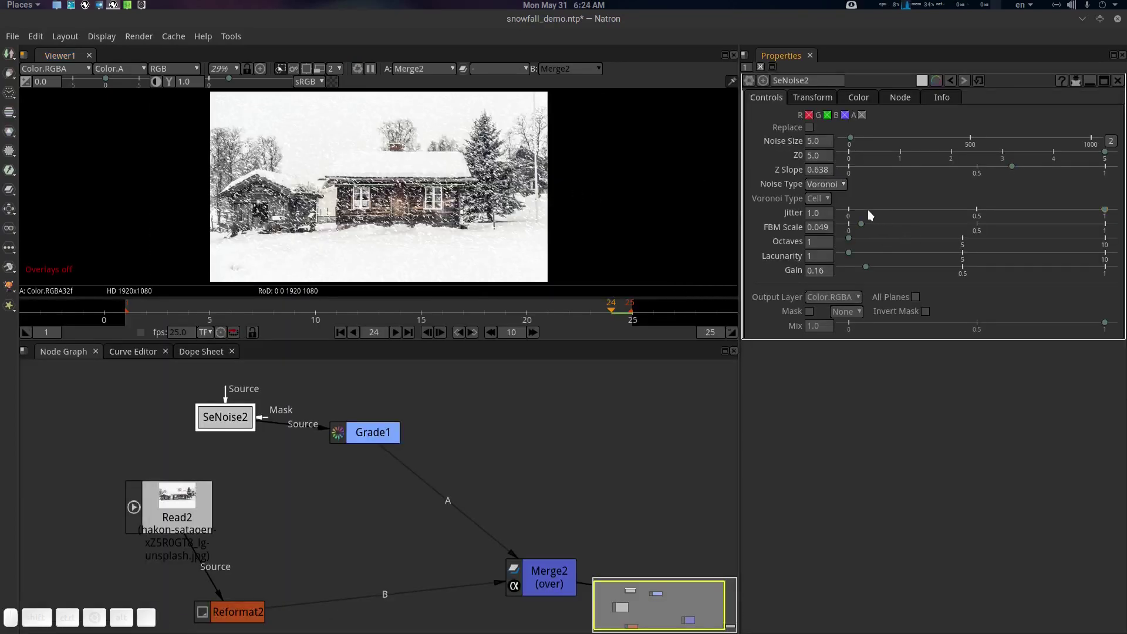
Refine SeNoise2's flake shape with Gain 0.22, Lacunarity 1.83, Octaves 3 and FBM Scale 0.56.
scroll(503, 235, up, 10)
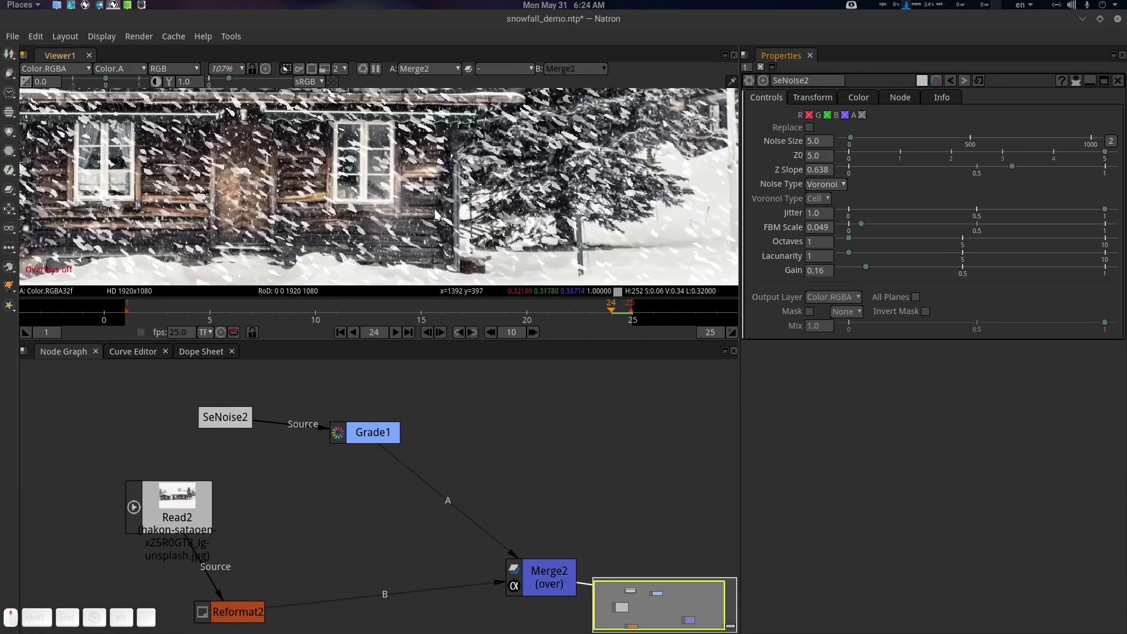
scroll(503, 235, up, 3)
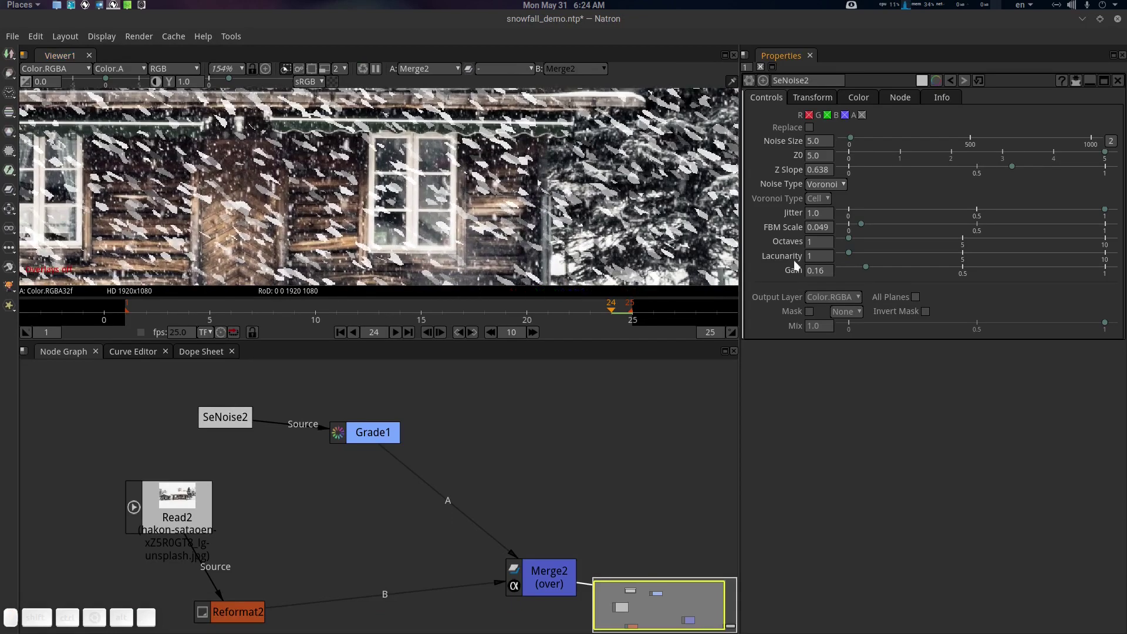
drag(866, 267, 879, 237)
mouse_move(1104, 212)
mouse_down()
mouse_move(791, 212)
mouse_move(1105, 210)
mouse_up()
drag(861, 224, 992, 222)
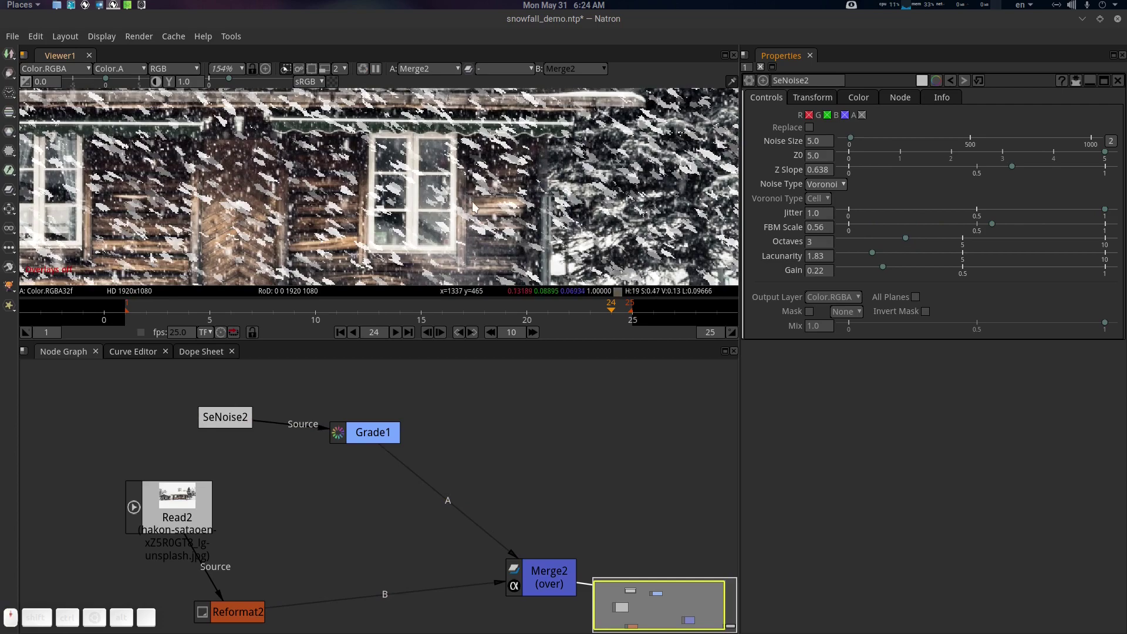
Play back the whole image to check the refined flake shapes in motion.
key(f)
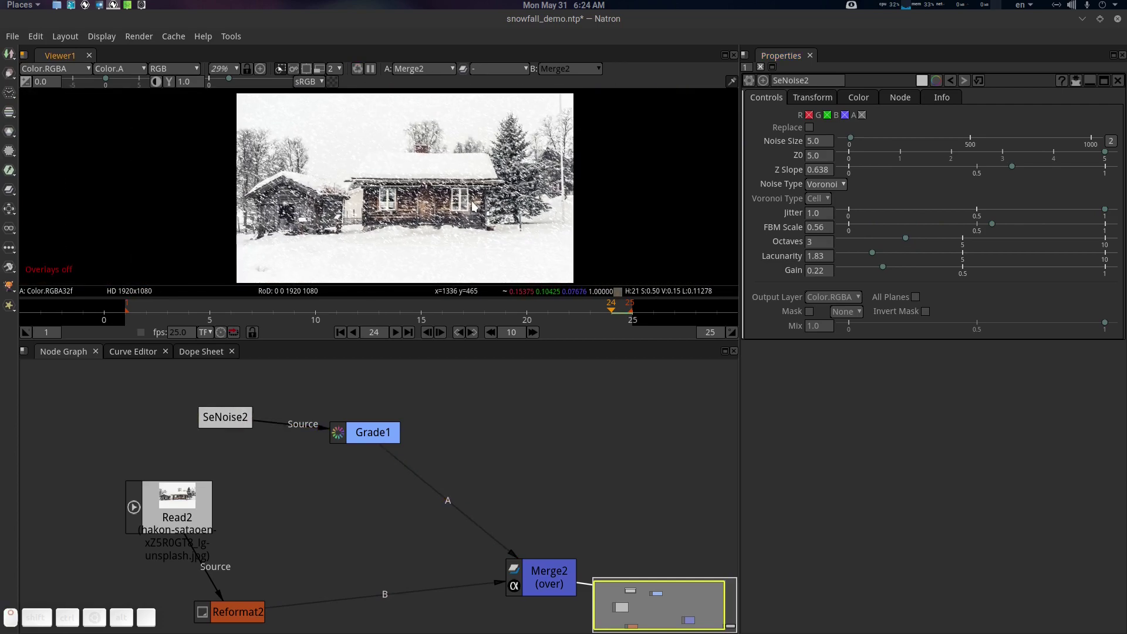
key(l)
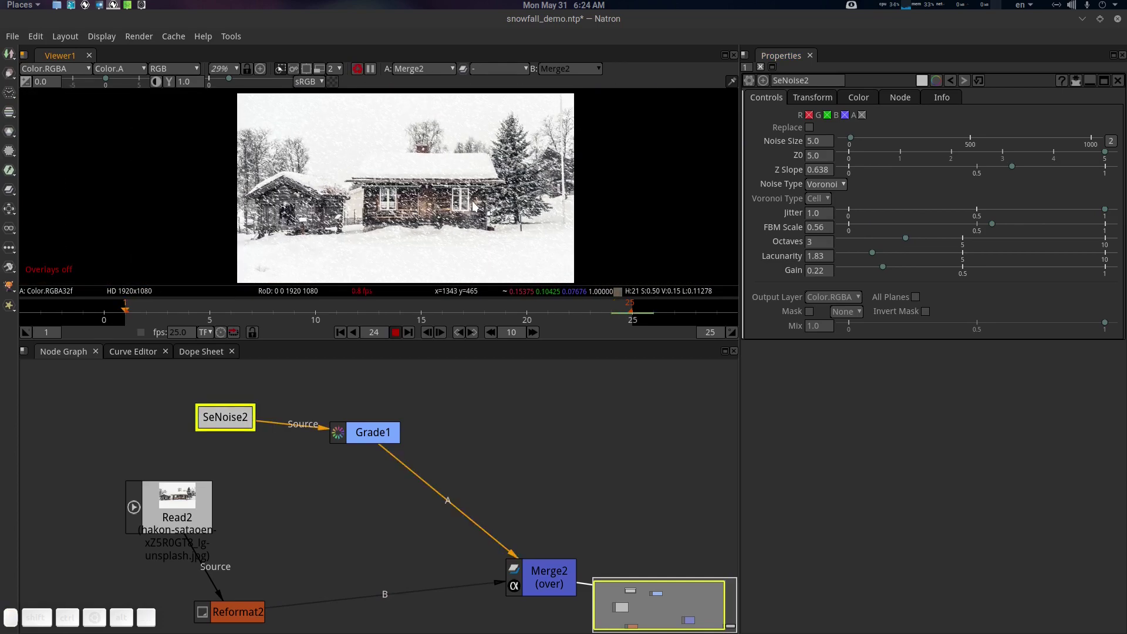
click(476, 209)
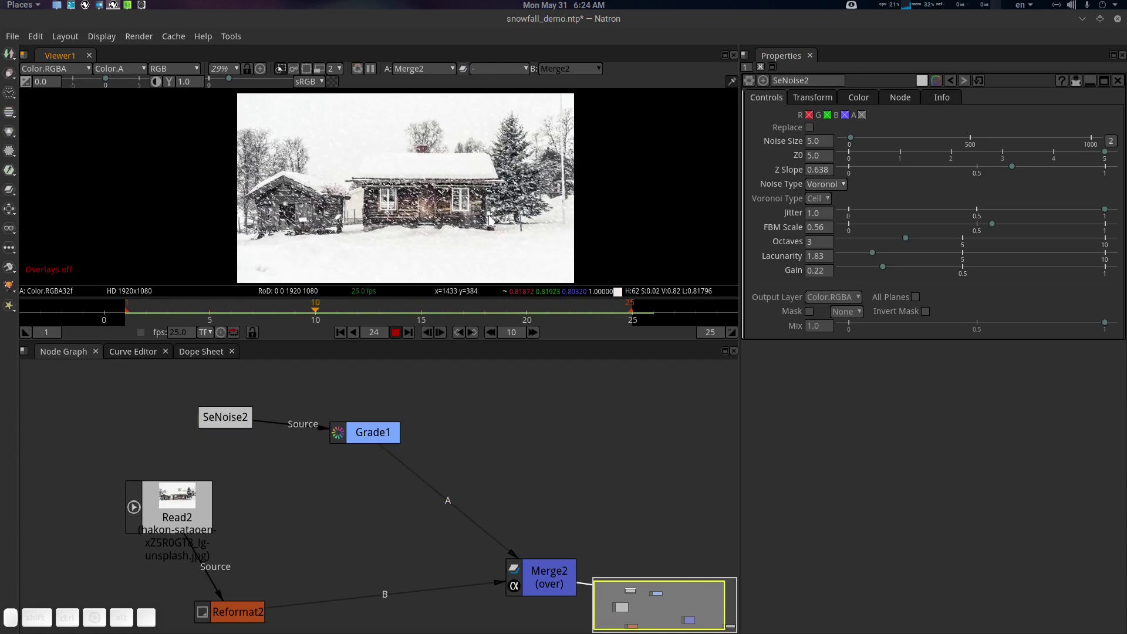
key(l)
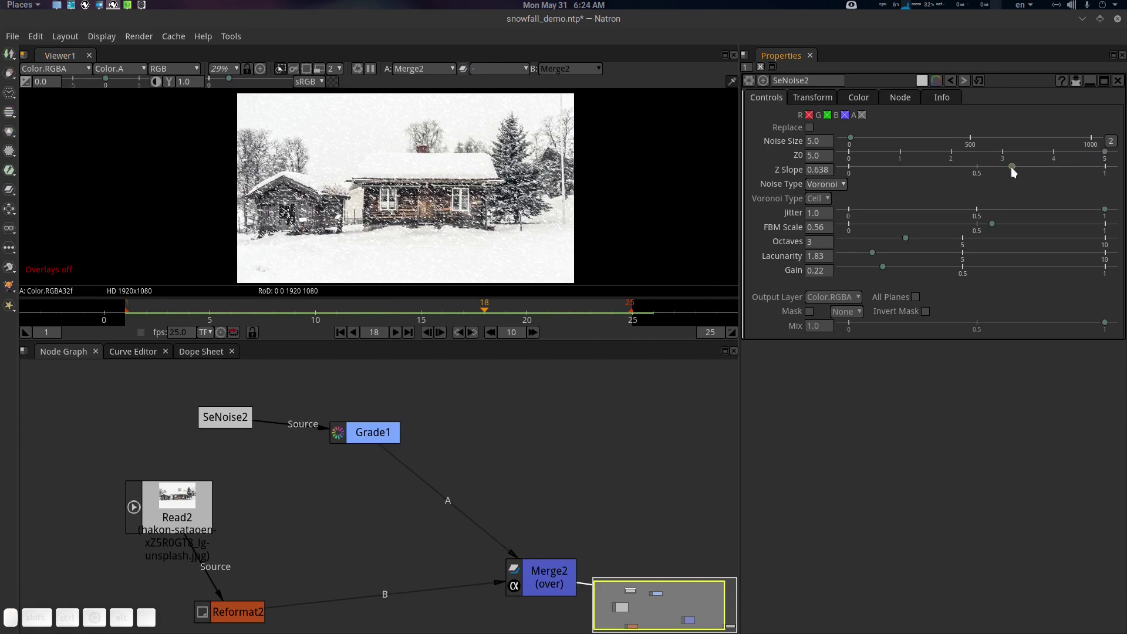
Try SeNoise2's Z Slope at 0.243 and play back the snowfall.
drag(1011, 167, 910, 174)
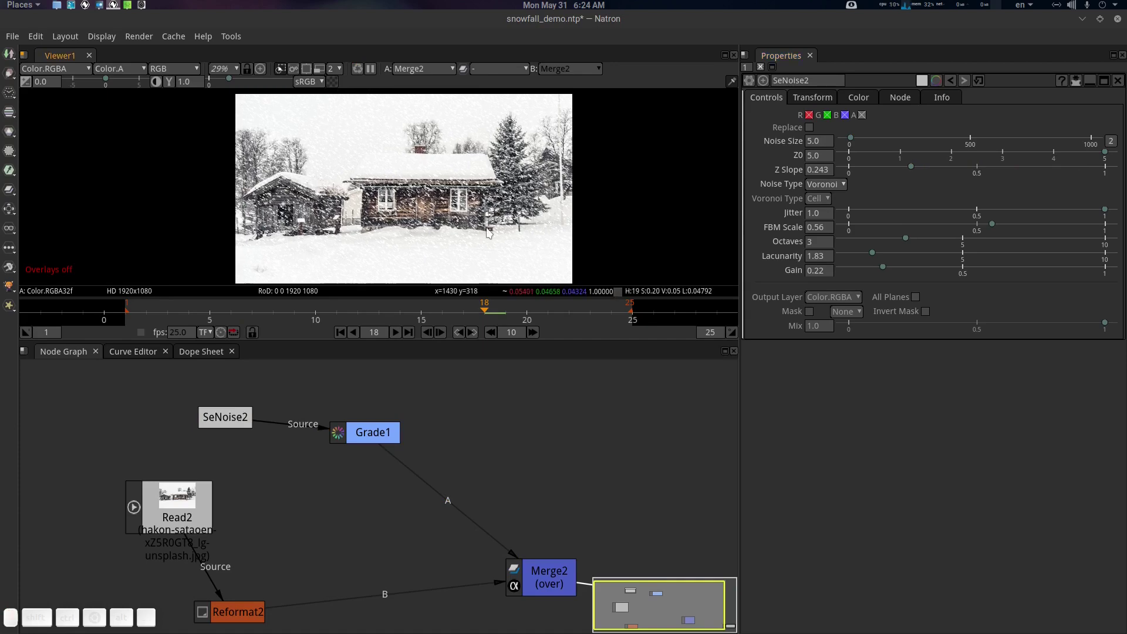
key(l)
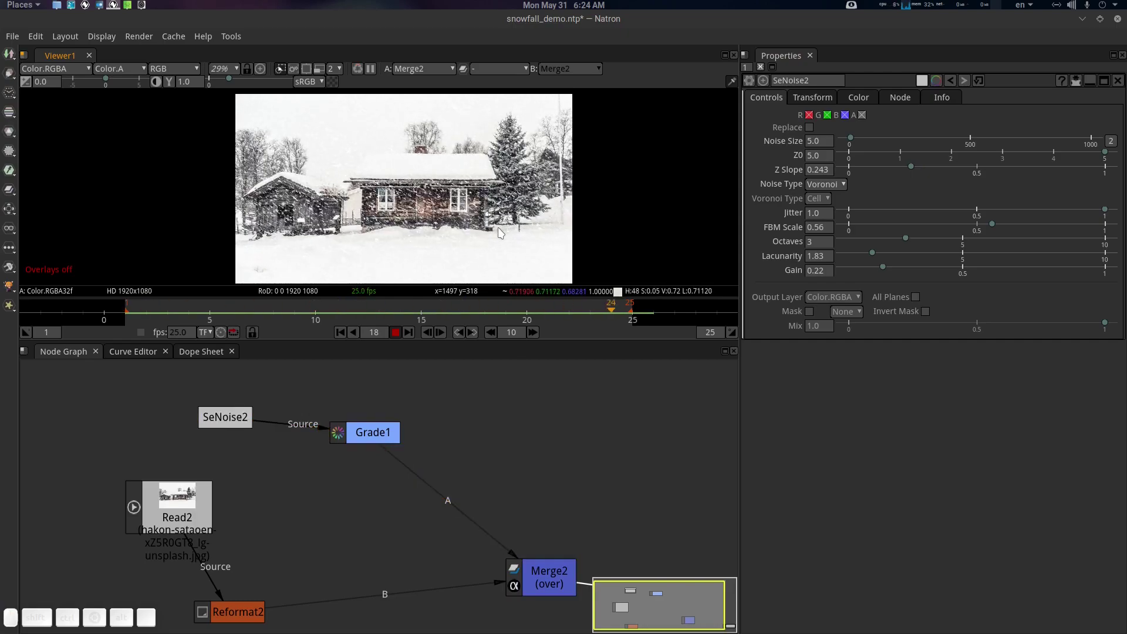
key(k)
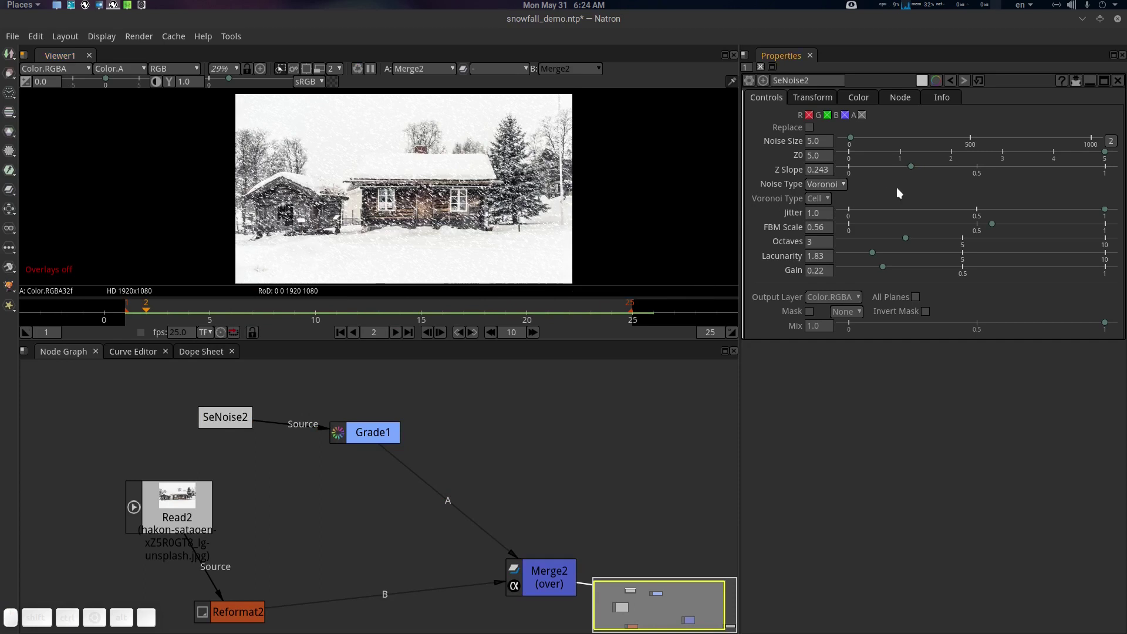
Set SeNoise2's Z Slope to 0.759, play back the snowfall, and show the node's transform settings.
drag(913, 164, 1040, 171)
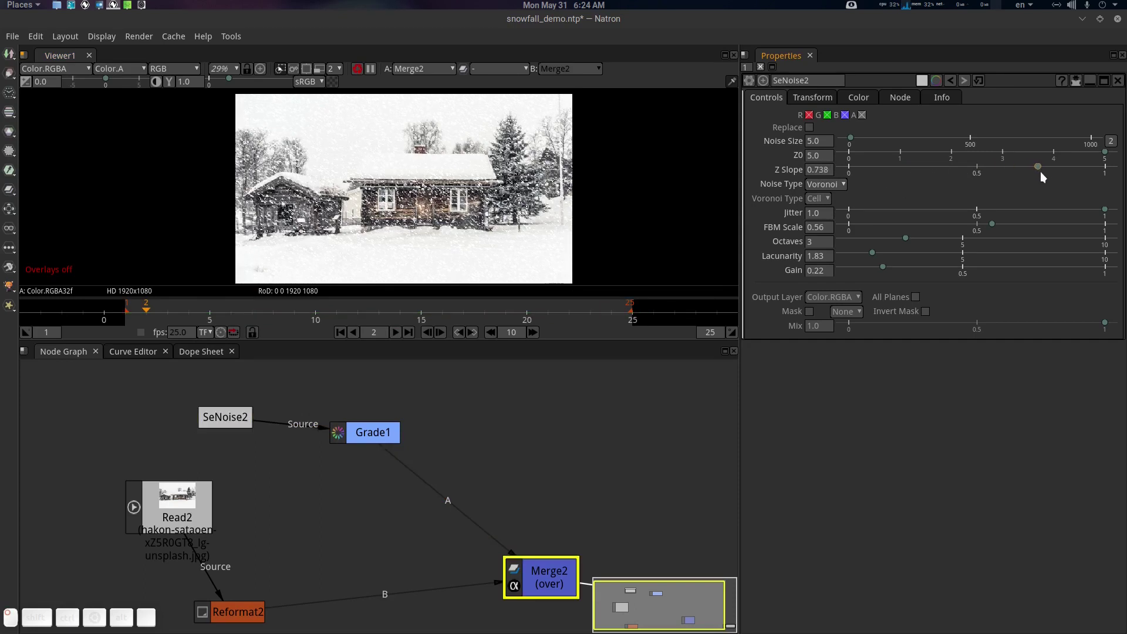
key(l)
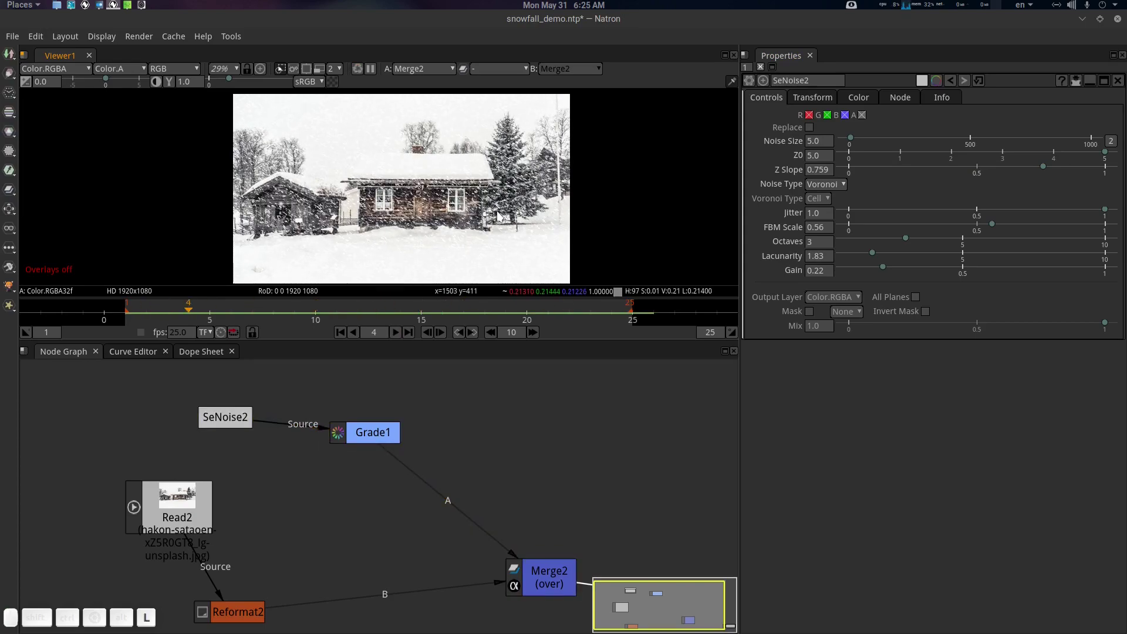
key(l)
click(816, 96)
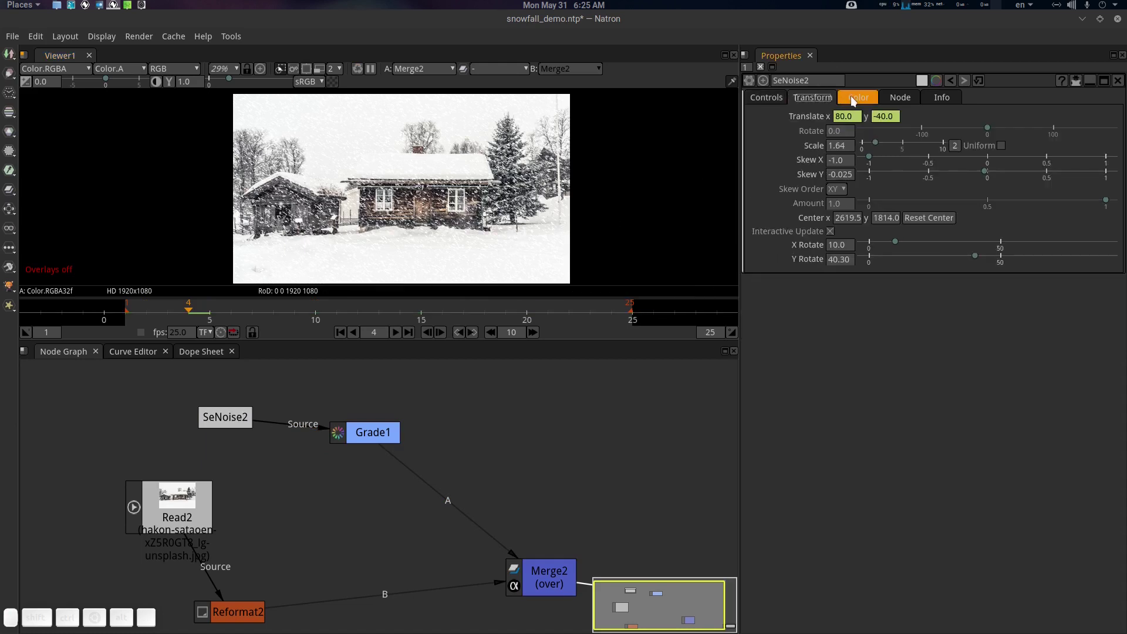
Try the Smooth and Linear ramp types in SeNoise2's color settings and return to None.
click(854, 97)
click(821, 117)
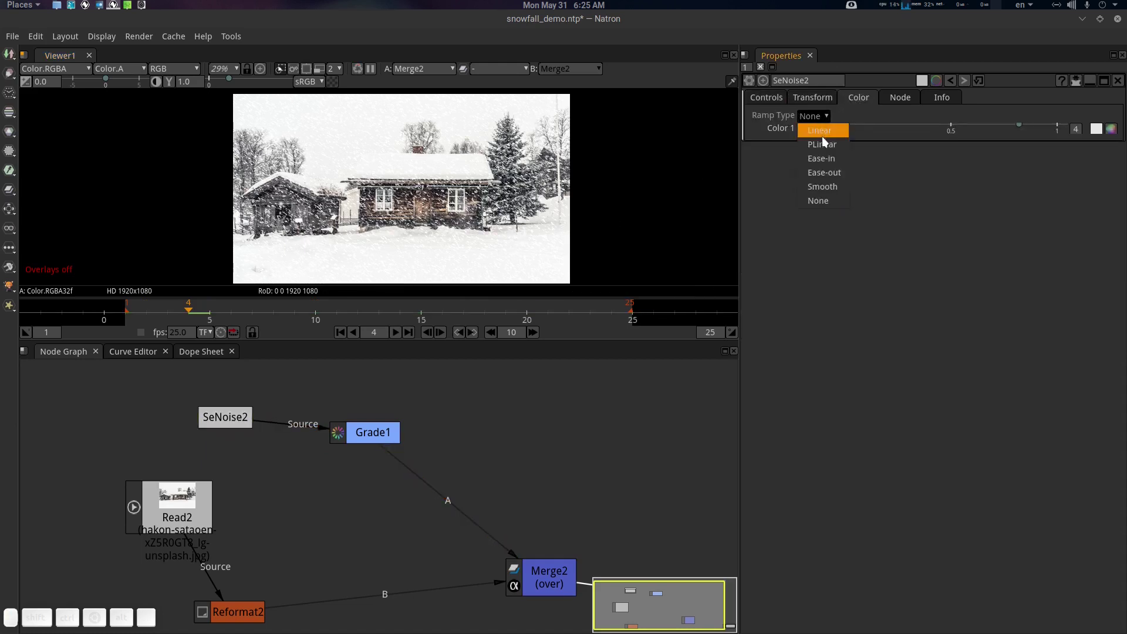
click(838, 188)
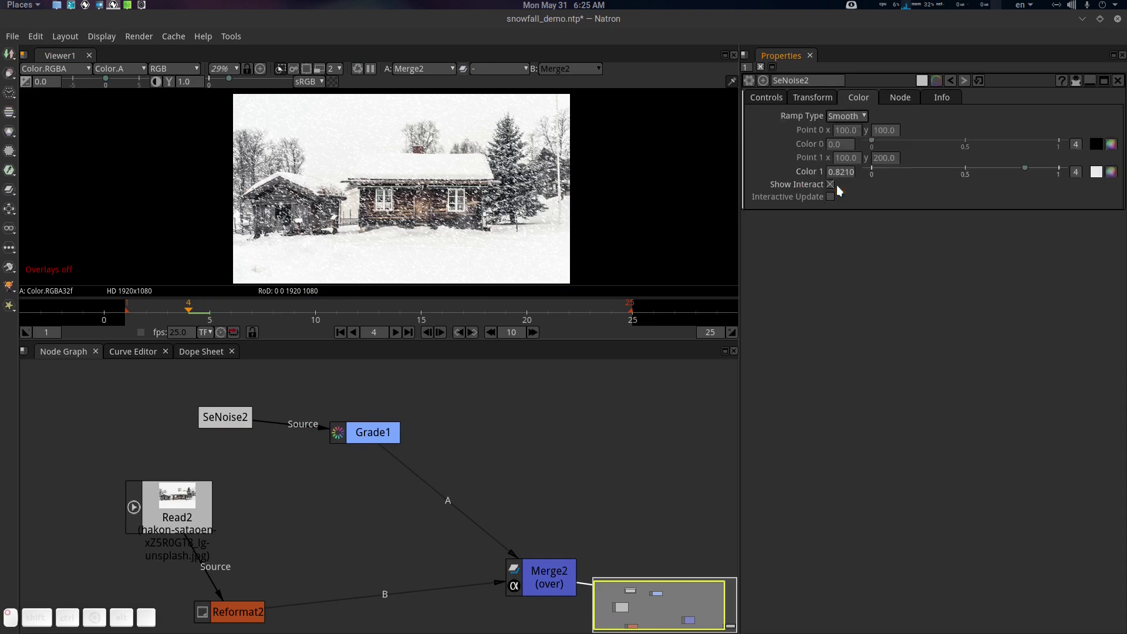
double_click(881, 157)
drag(872, 141, 837, 147)
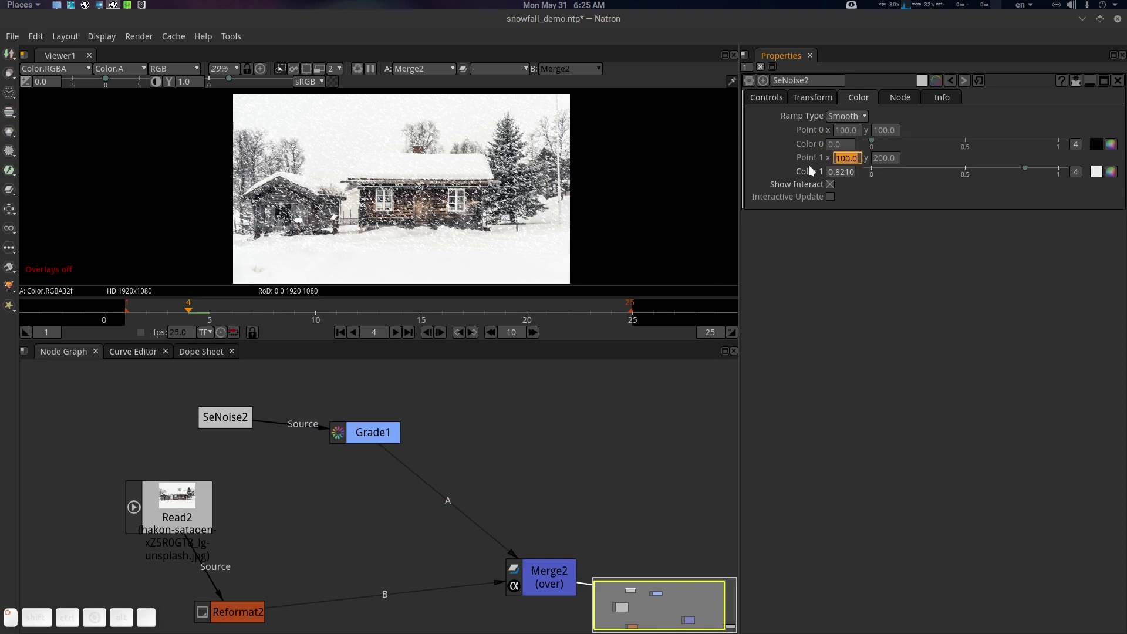
click(850, 116)
click(856, 134)
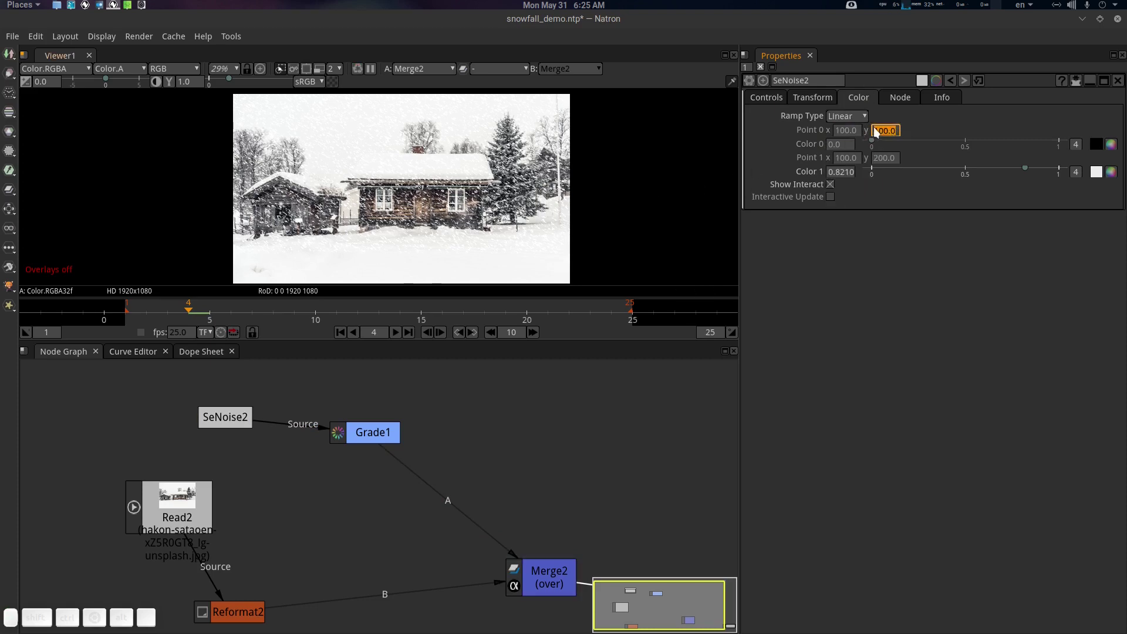
click(847, 116)
click(855, 199)
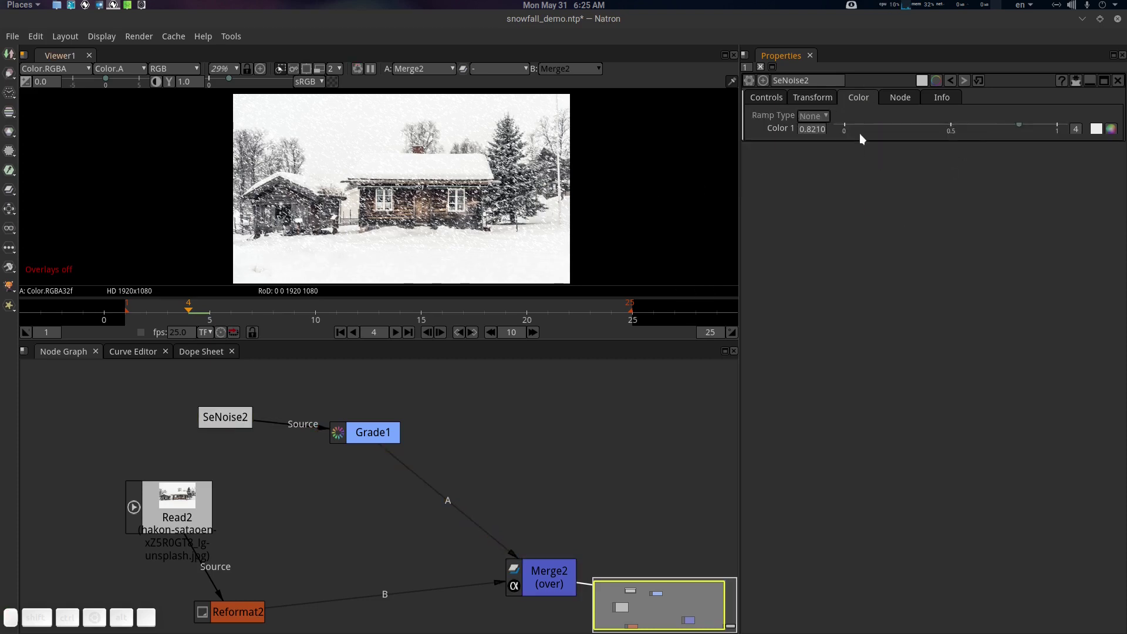
Set SeNoise2's Color 1 to 0.791 and play back the snowfall.
mouse_move(1019, 123)
mouse_down()
mouse_move(974, 124)
mouse_move(1027, 124)
mouse_move(1012, 125)
mouse_up()
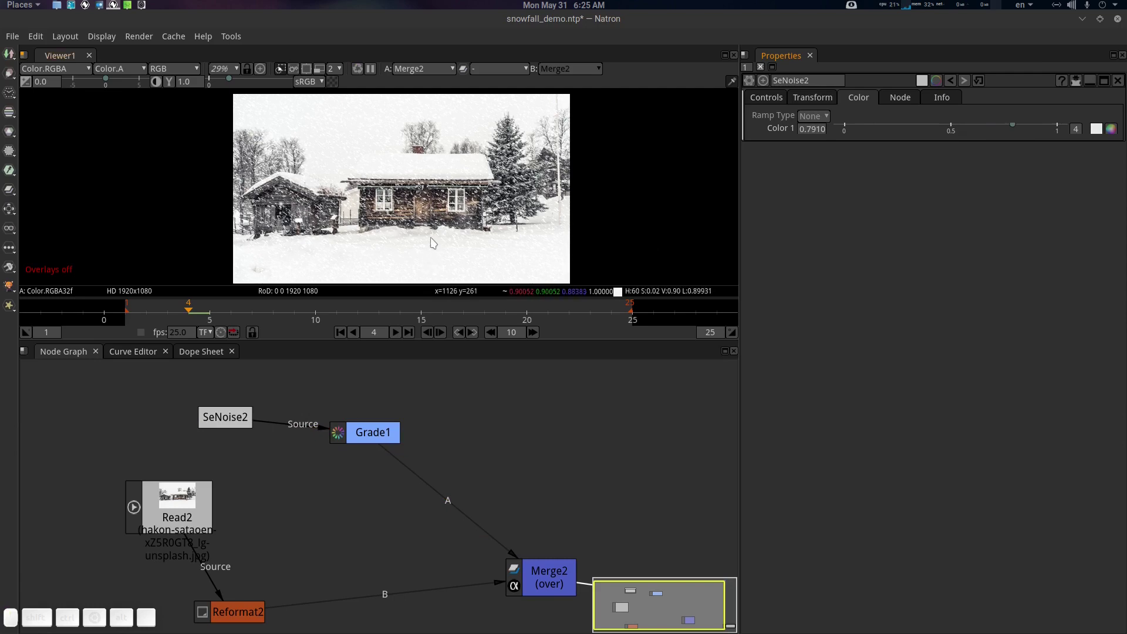
key(l)
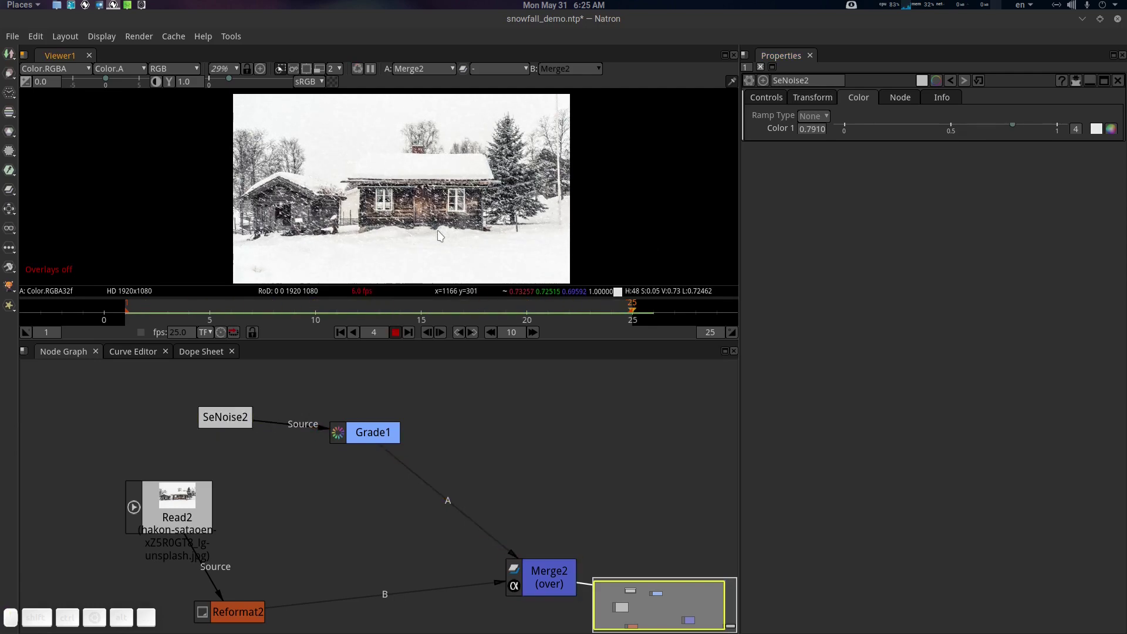
key(k)
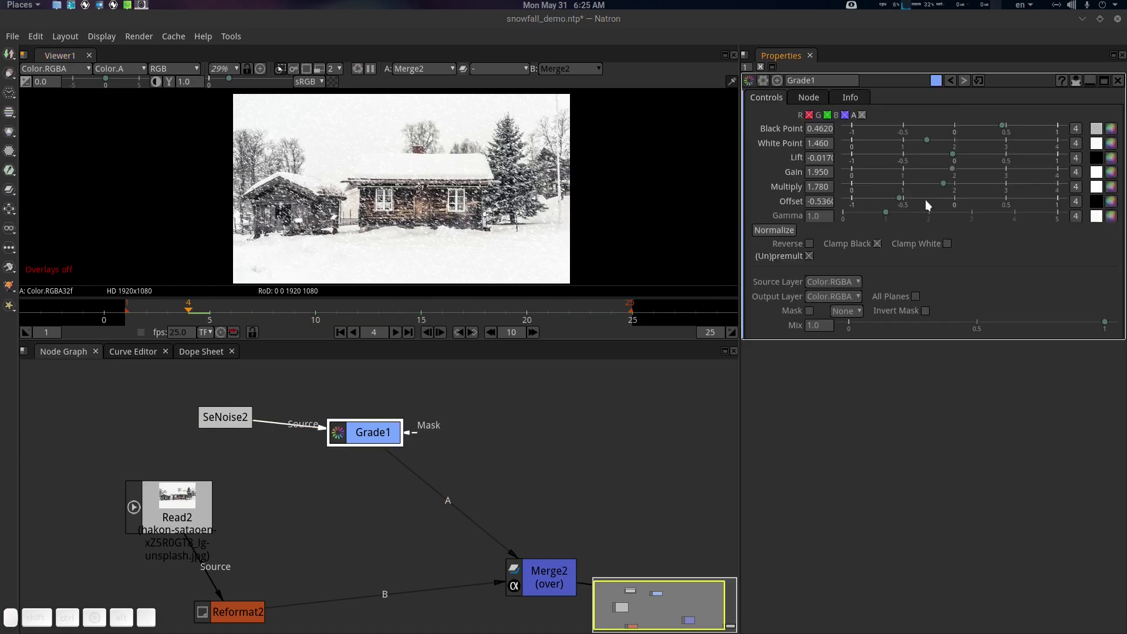
Set Grade1's Offset to -0.587 and play back the snowfall.
drag(899, 199, 893, 198)
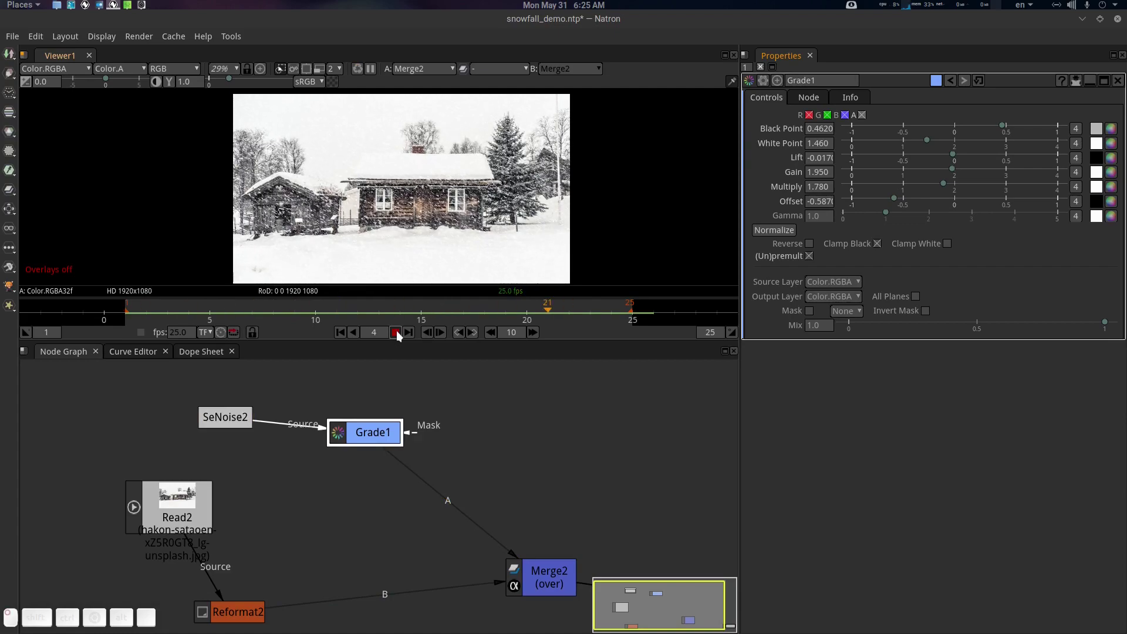
click(398, 332)
click(809, 99)
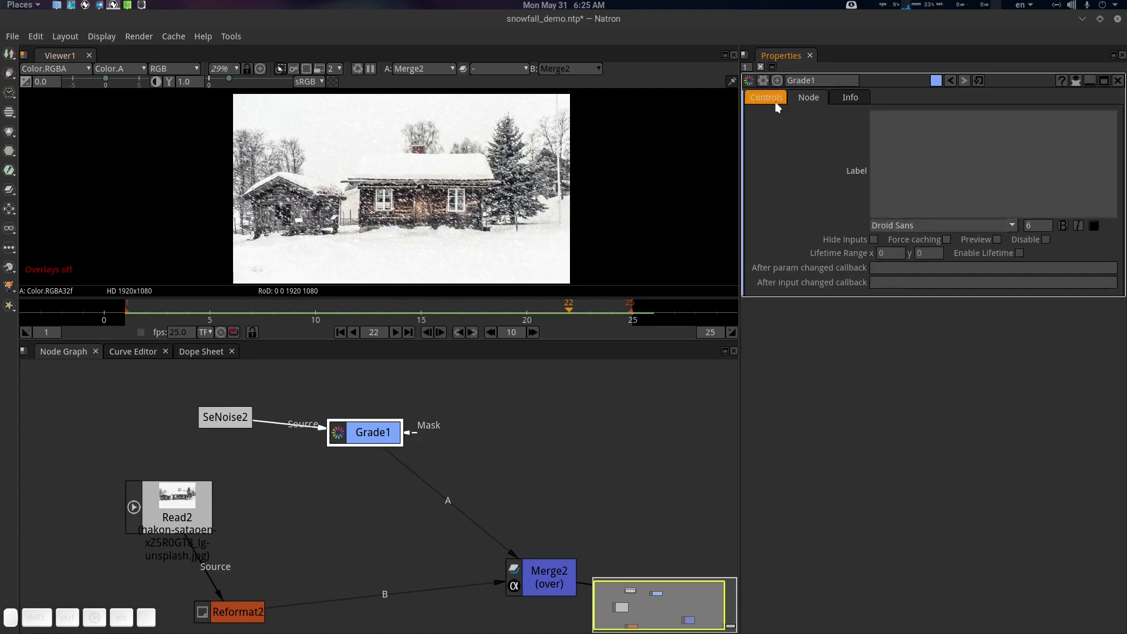
click(769, 98)
Set SeNoise2's Scale to 1.13, Skew Y to -0.268, X Rotate to 4.20 and Y Rotate to 32.70.
double_click(225, 417)
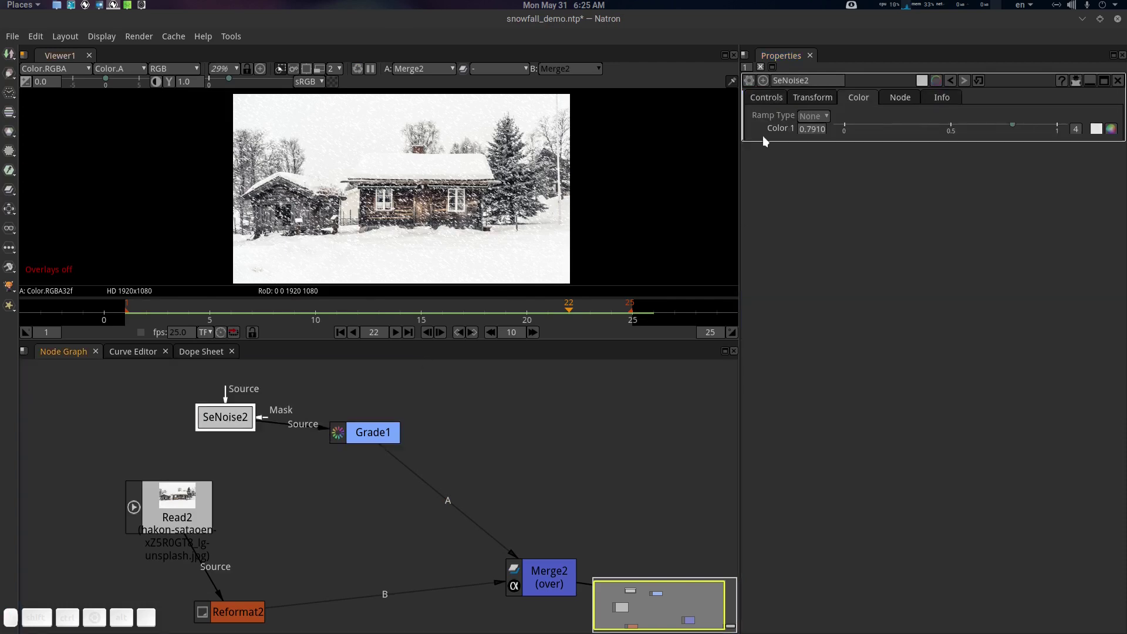
click(829, 98)
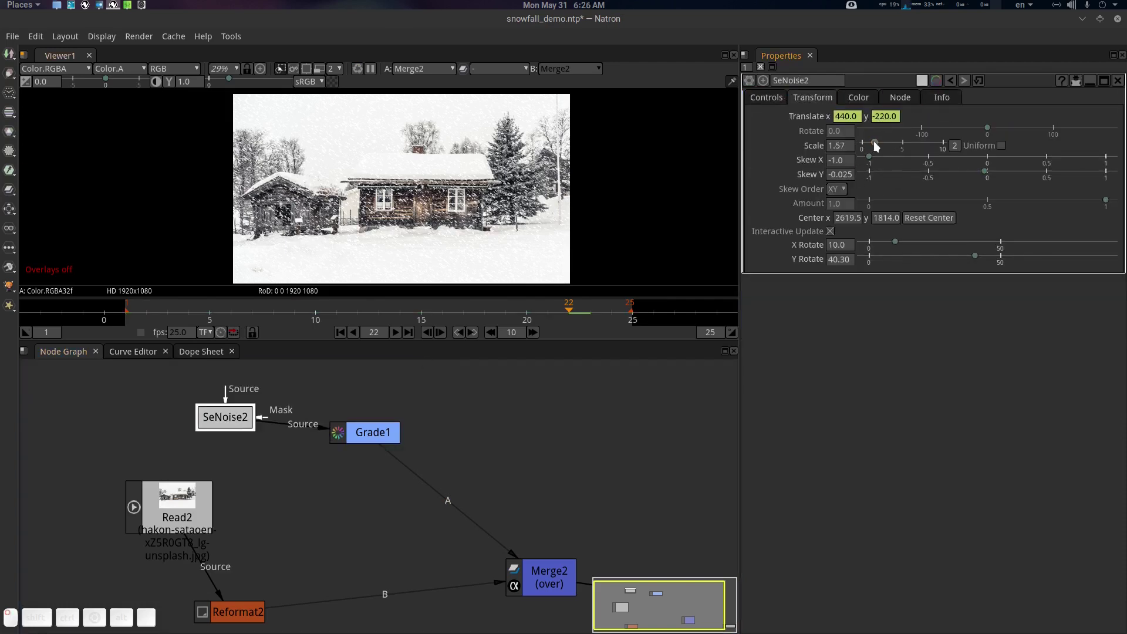
drag(873, 141, 872, 144)
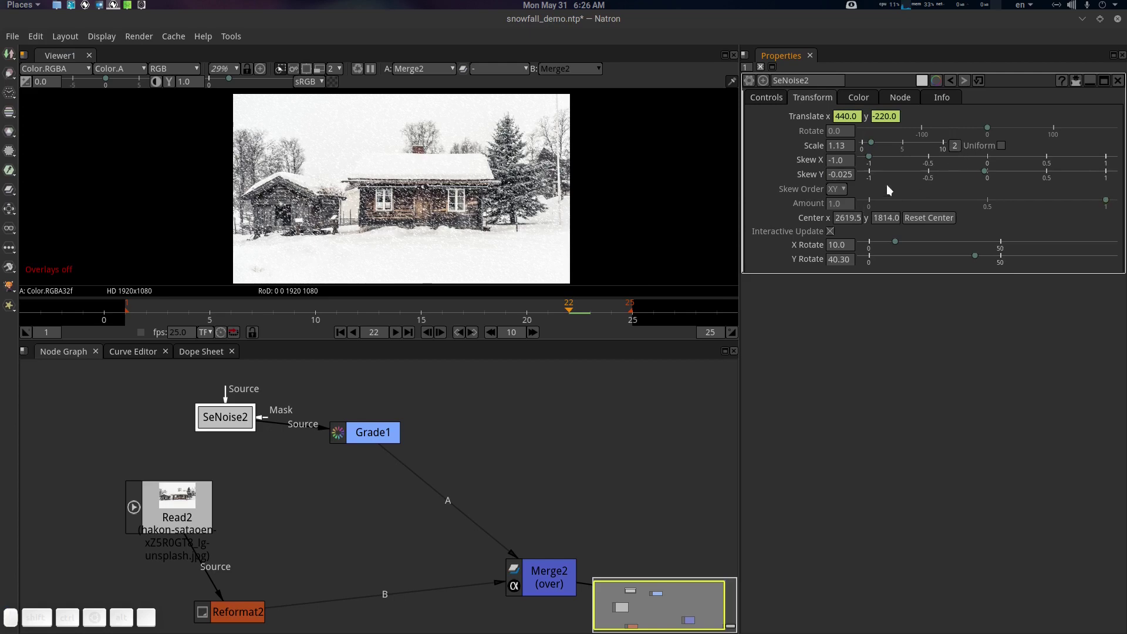
drag(984, 172, 956, 174)
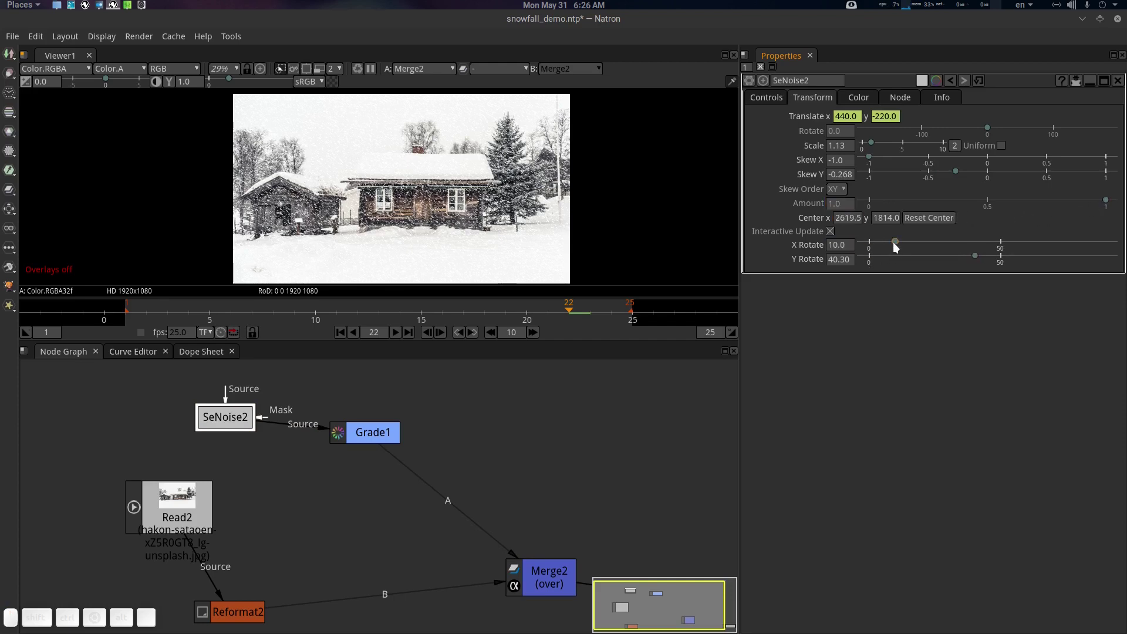
mouse_move(895, 246)
mouse_down()
mouse_move(956, 241)
mouse_move(838, 247)
mouse_move(971, 255)
mouse_move(928, 255)
mouse_move(993, 241)
mouse_move(879, 241)
mouse_up()
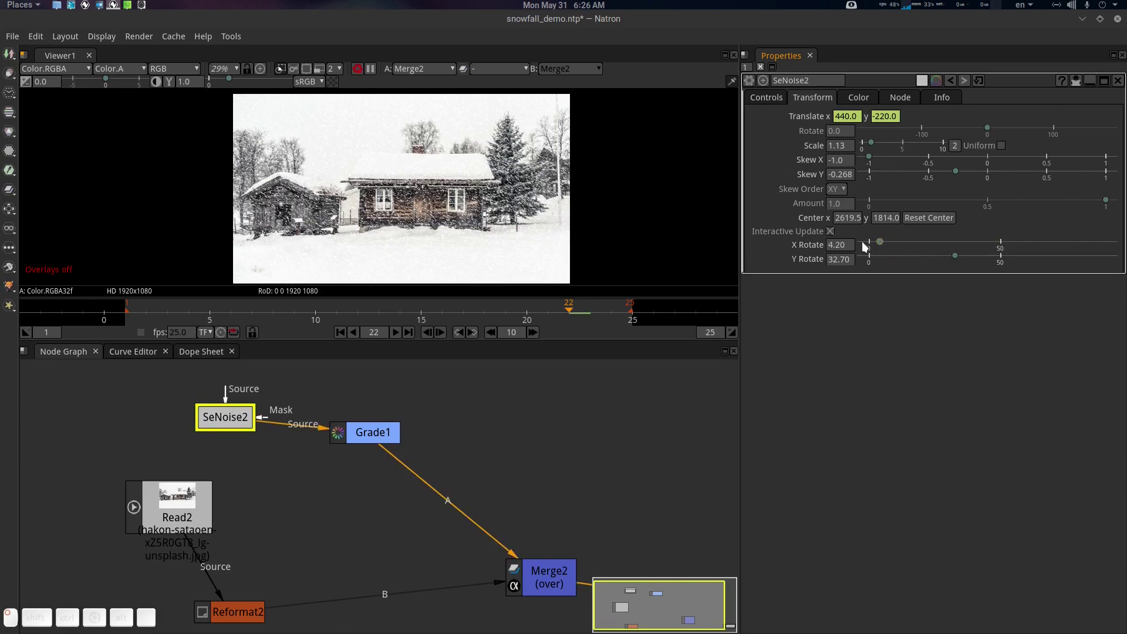
Animate SeNoise2's X Rotate with the expression frame*.01 and play back the result.
right_click(843, 245)
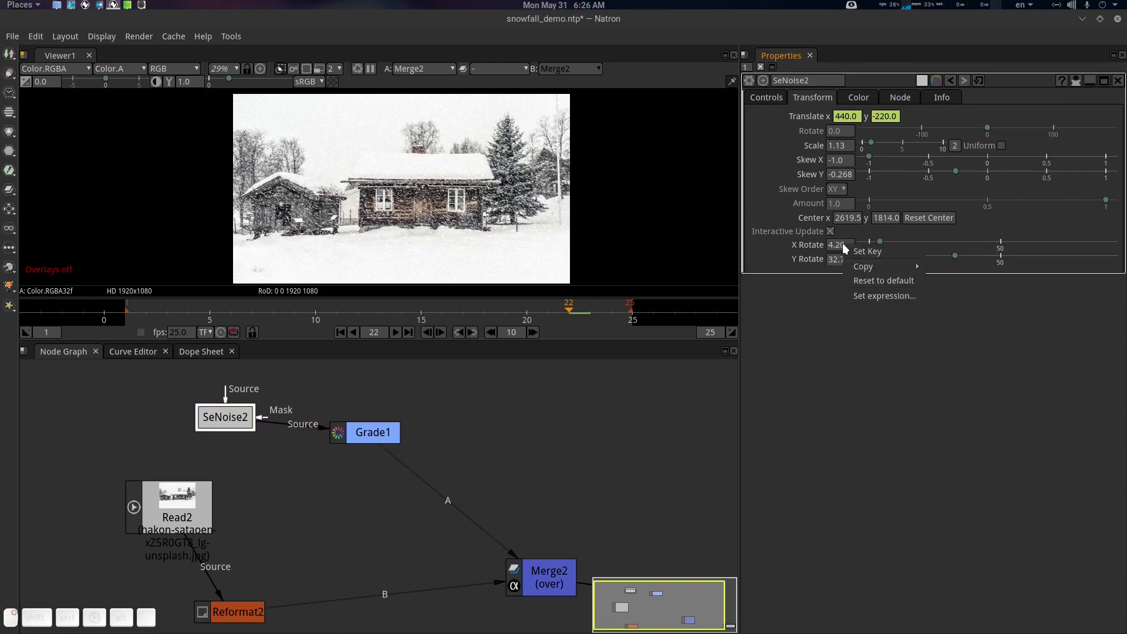
click(891, 295)
text(frame)
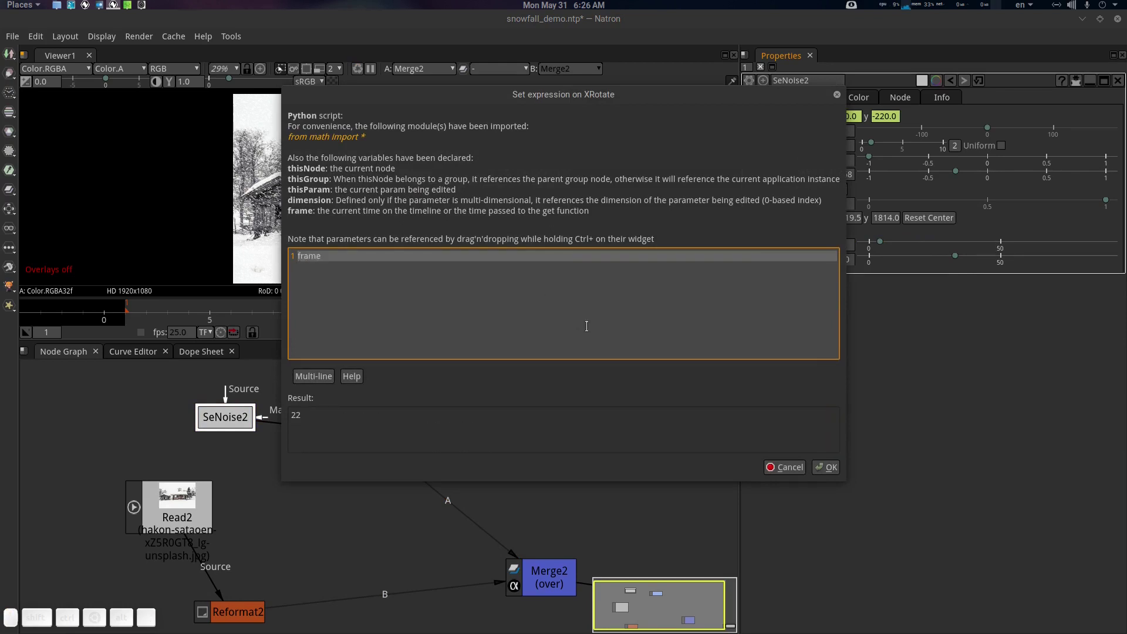
text(*)
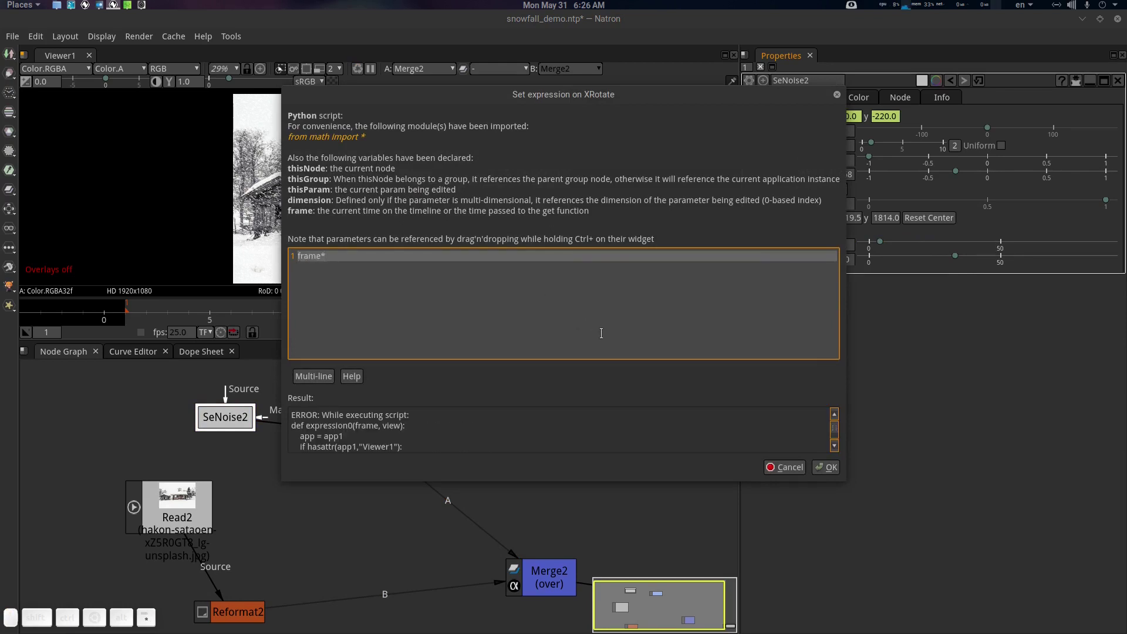
text(.01)
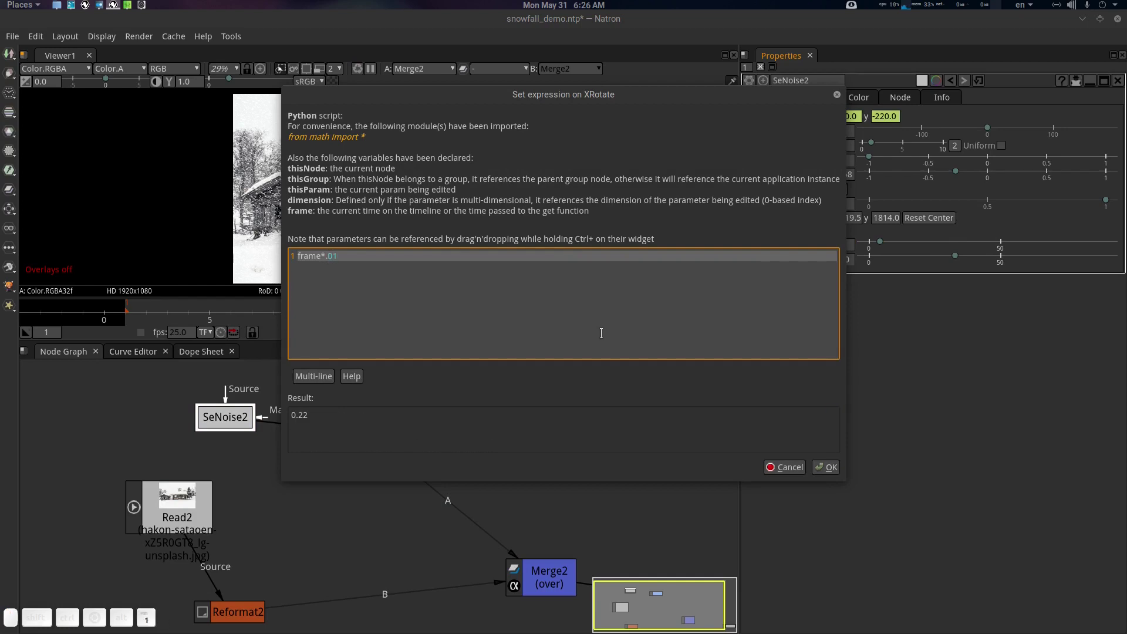
click(828, 466)
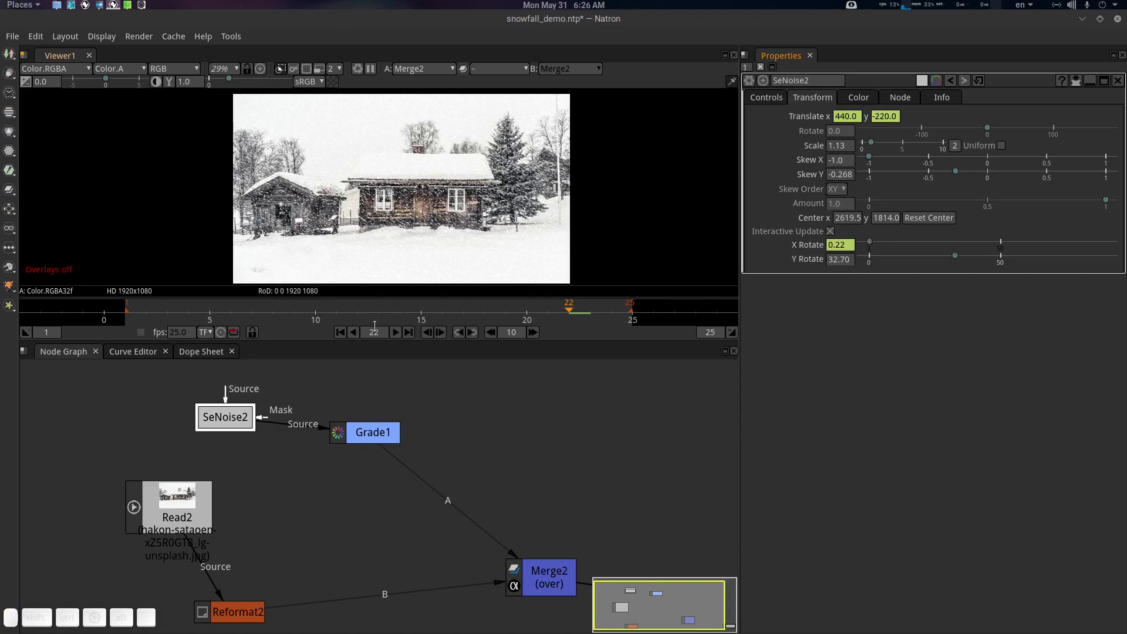
click(395, 332)
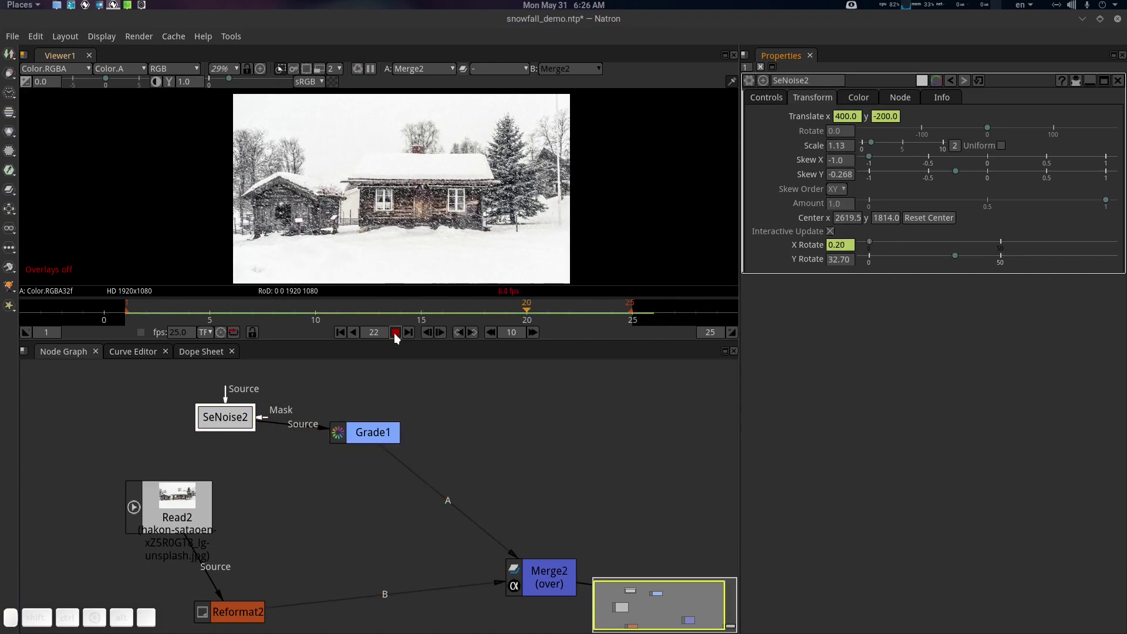
click(395, 333)
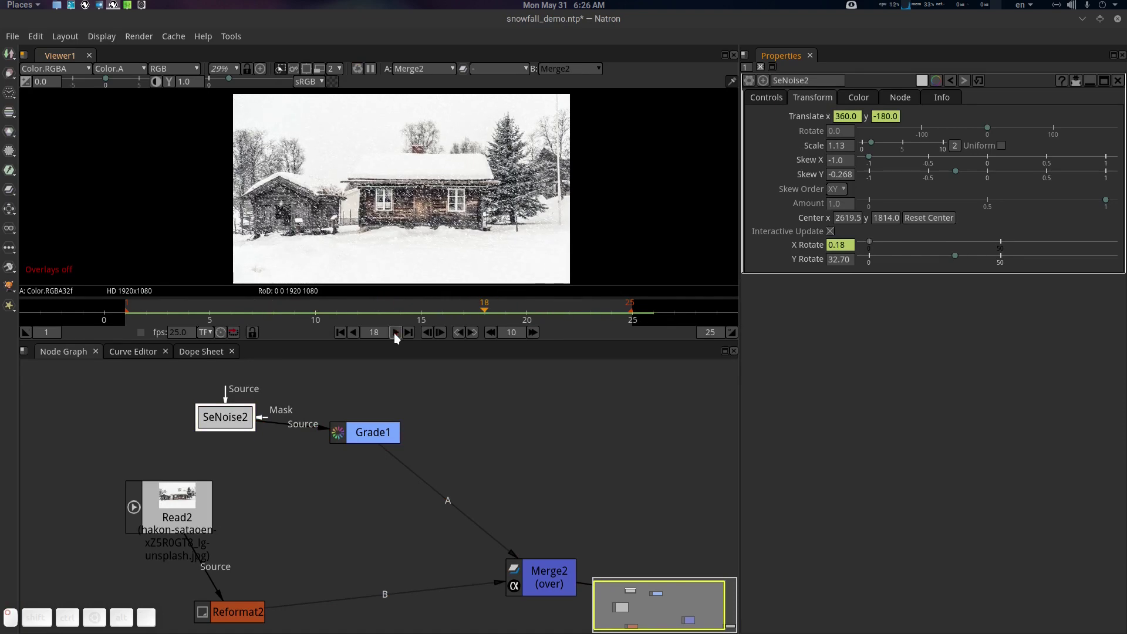
Change SeNoise2's X Rotate expression to frame*.1 and play back the snowfall.
right_click(839, 247)
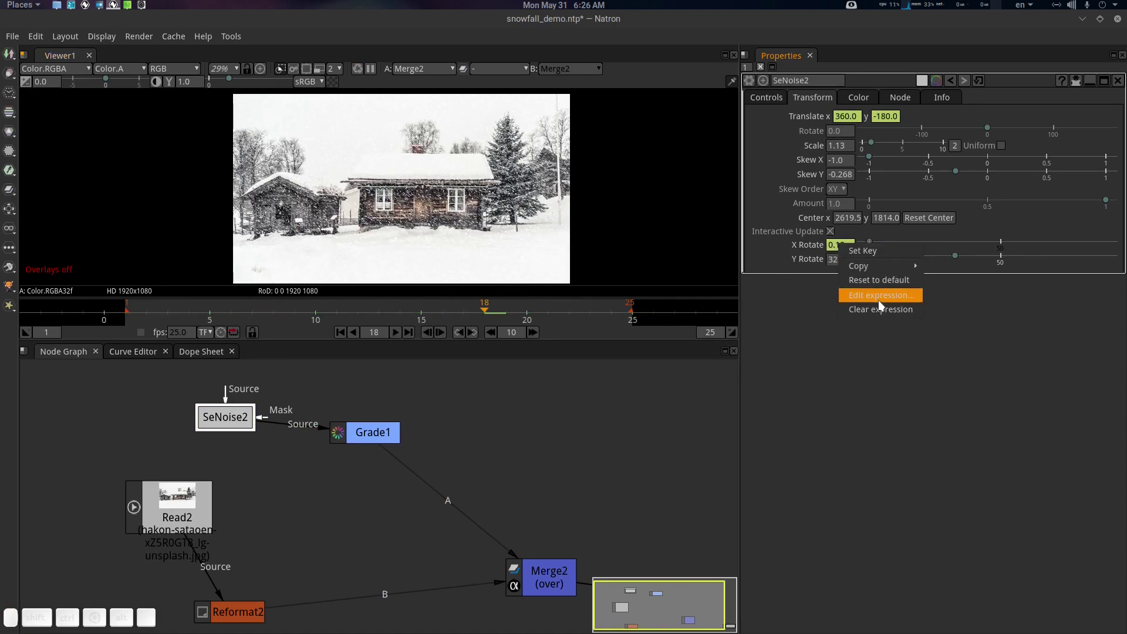
click(881, 295)
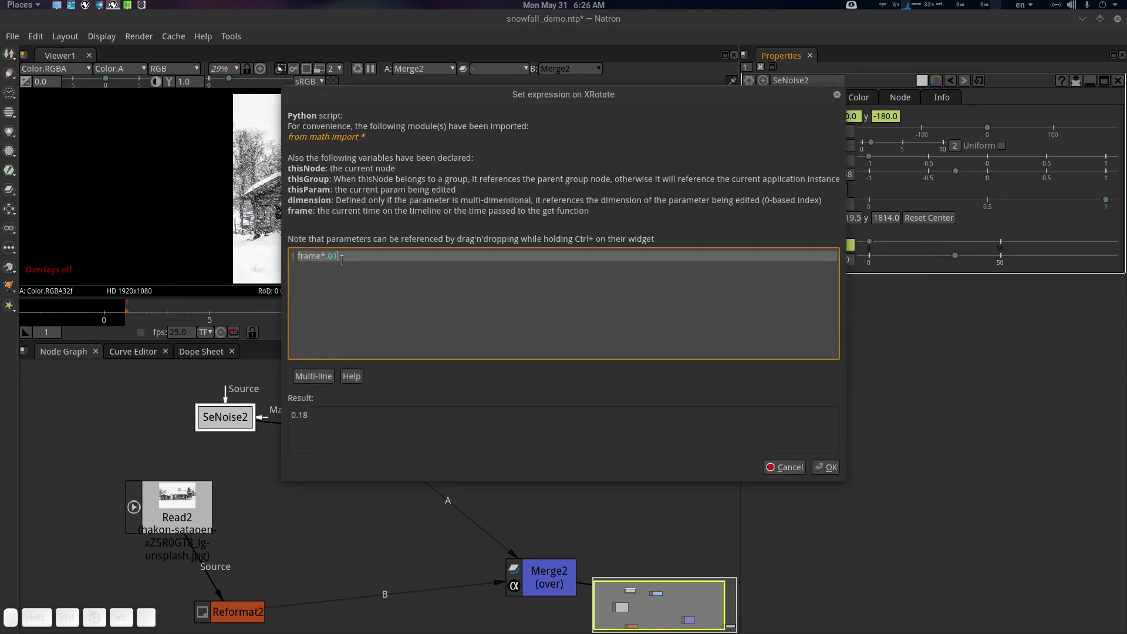
key(BackSpace)
click(826, 467)
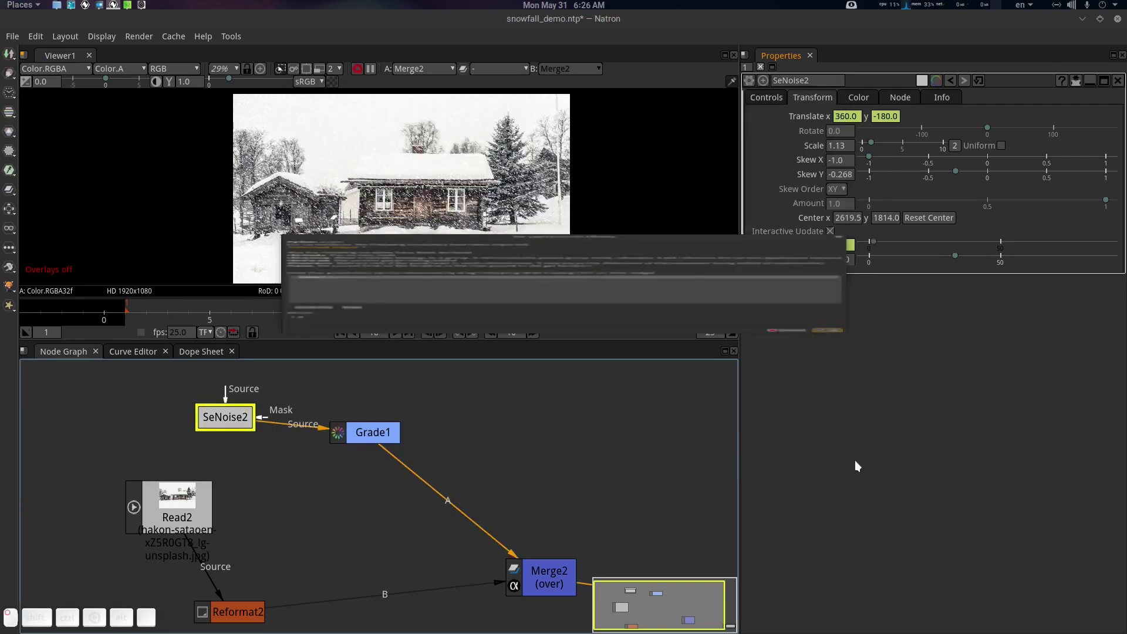
click(392, 333)
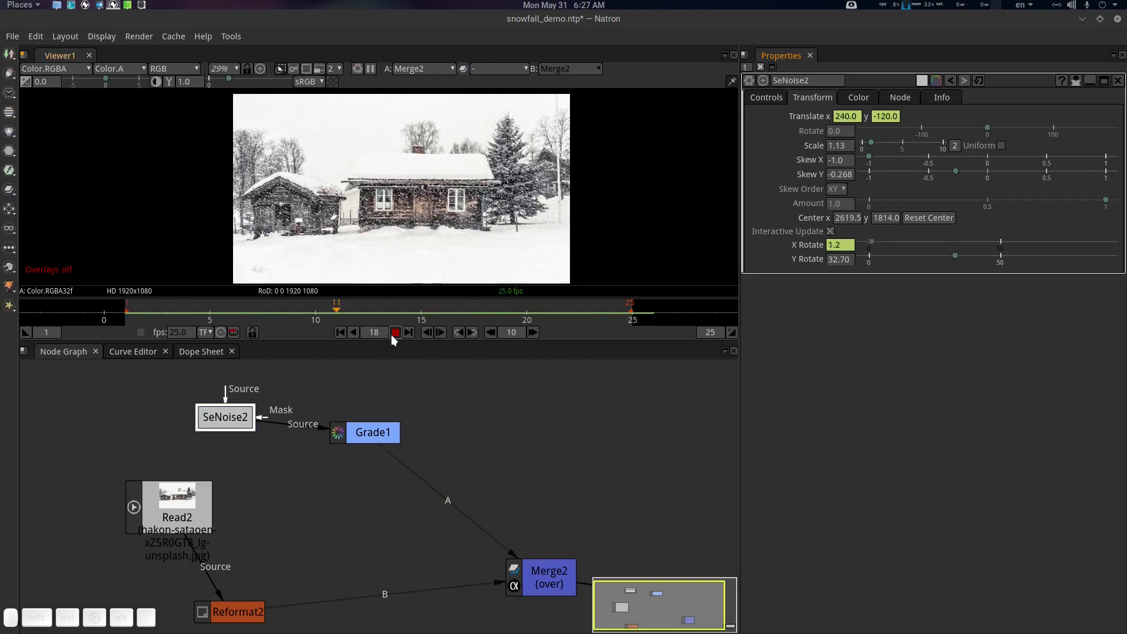
click(393, 333)
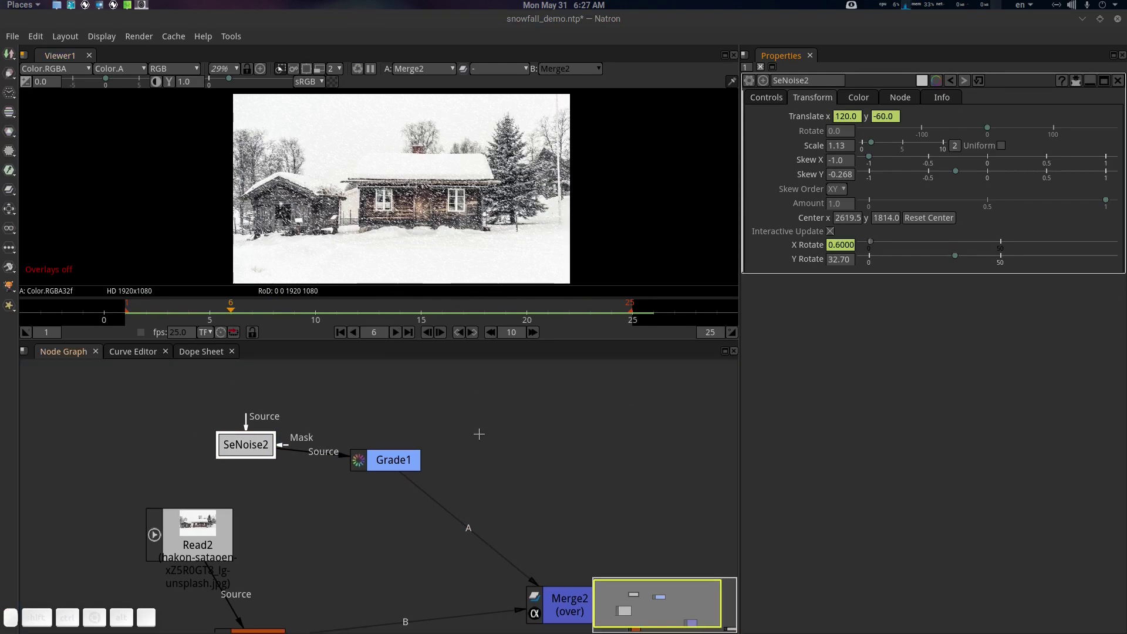
Duplicate SeNoise2 together with Grade1 and connect the copied Grade node to Merge2's A2 input.
drag(535, 426, 545, 431)
drag(544, 539, 454, 501)
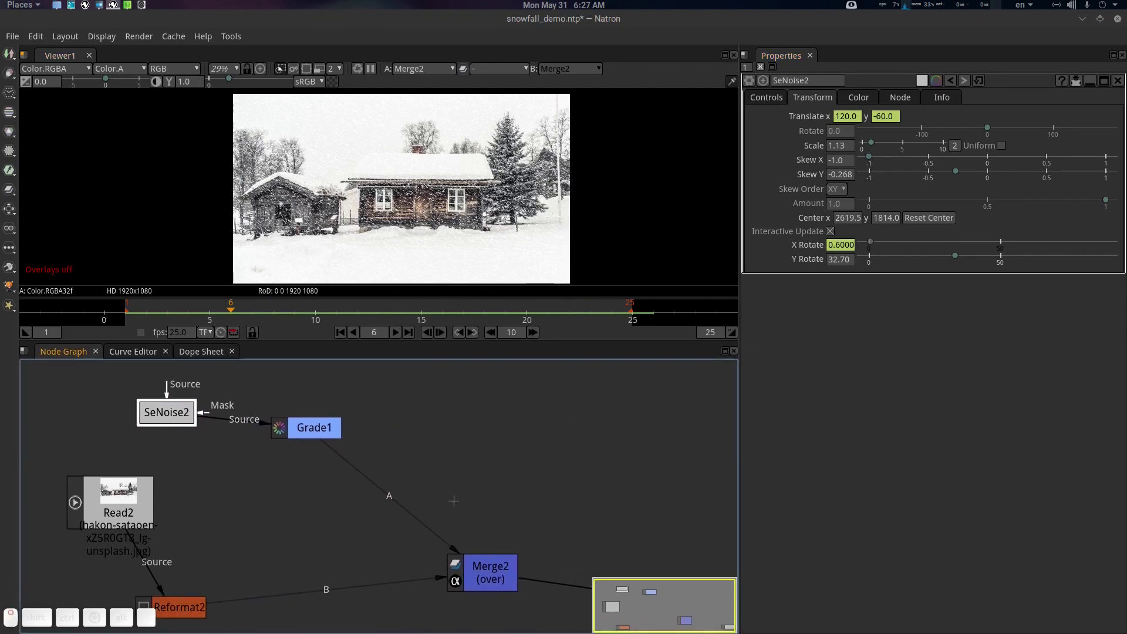
drag(403, 390, 181, 454)
shift+click(191, 427)
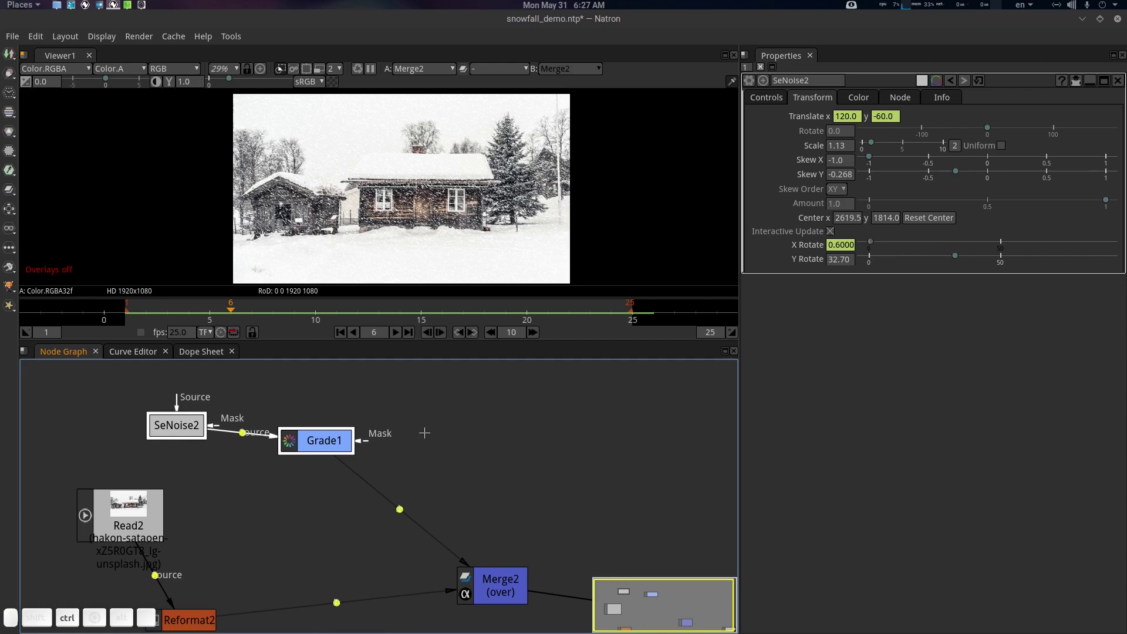
key(ctrl+v)
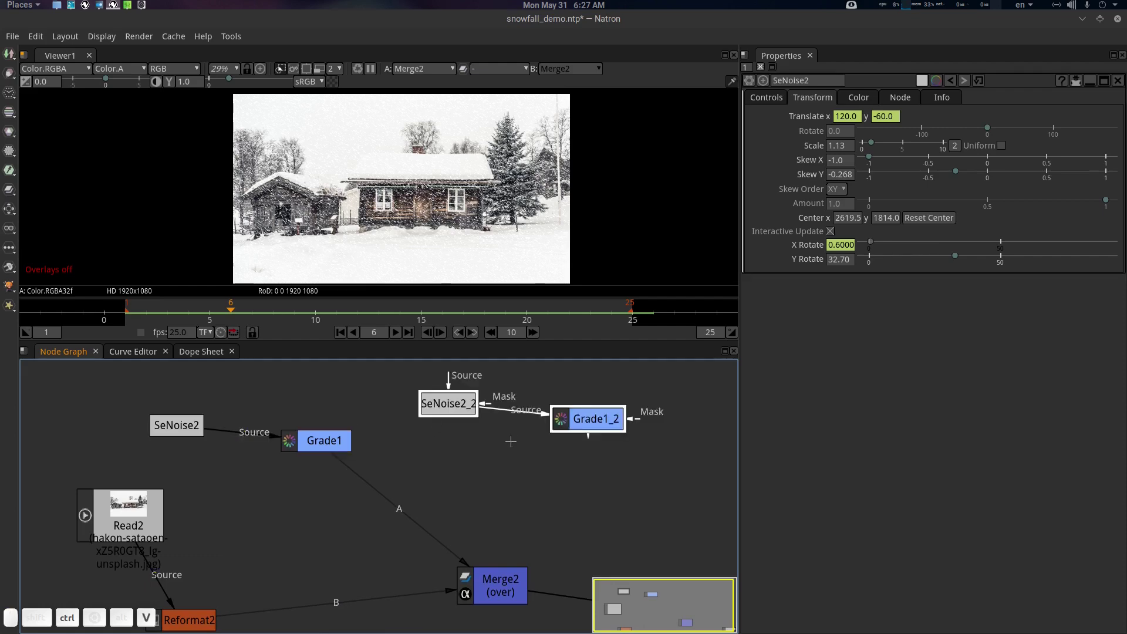
click(478, 581)
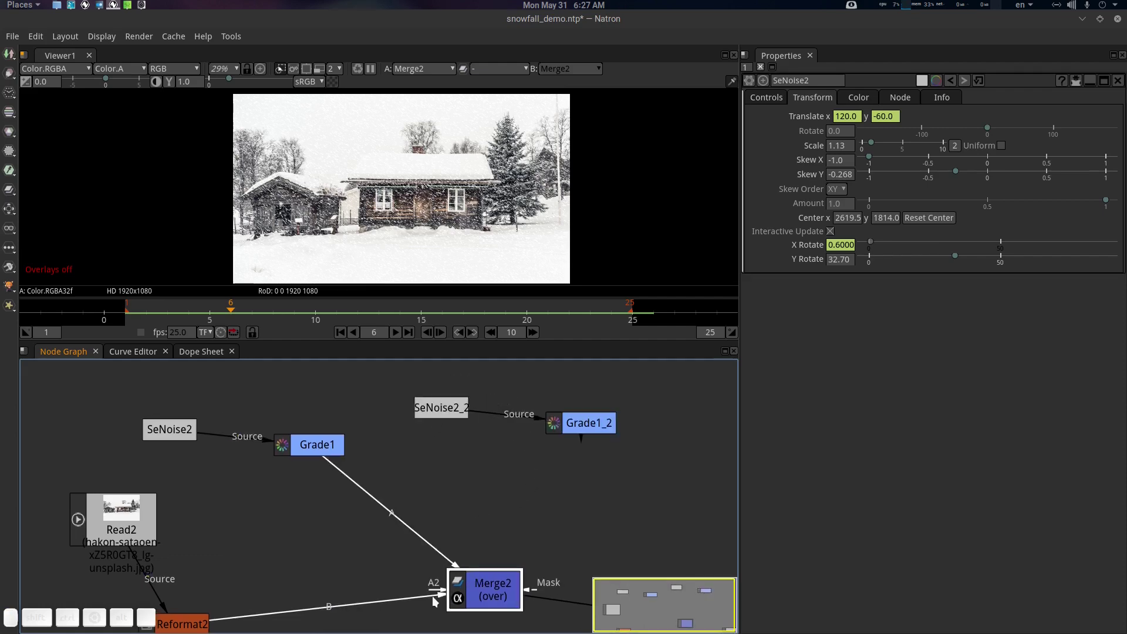
drag(432, 592, 581, 423)
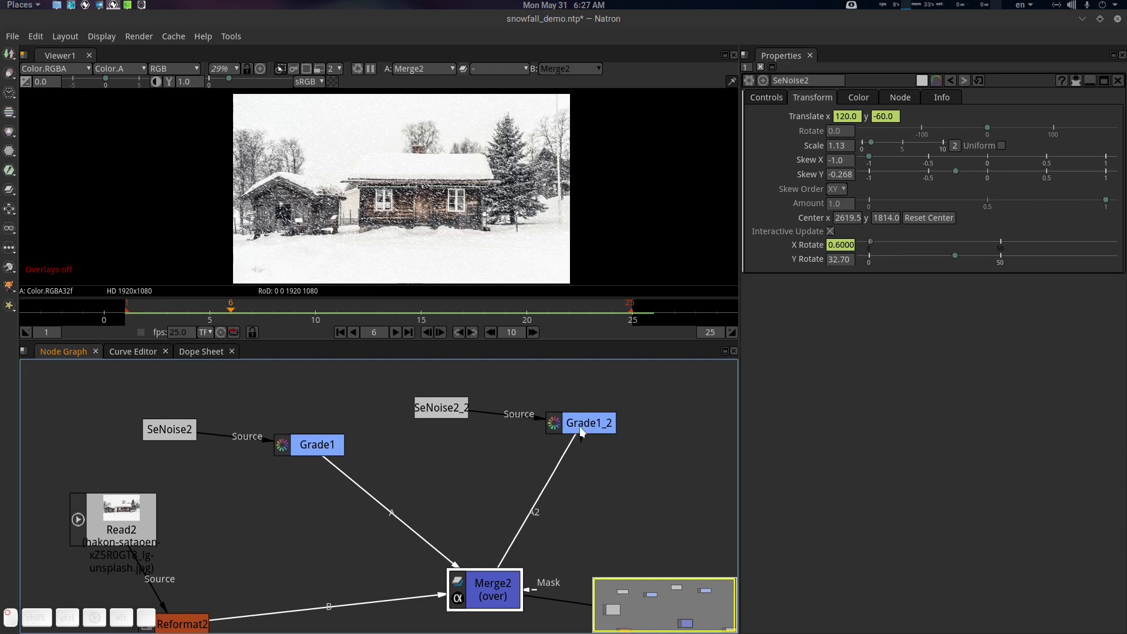
Set SeNoise2_2's Noise Size to 29 and show its transform settings.
click(449, 408)
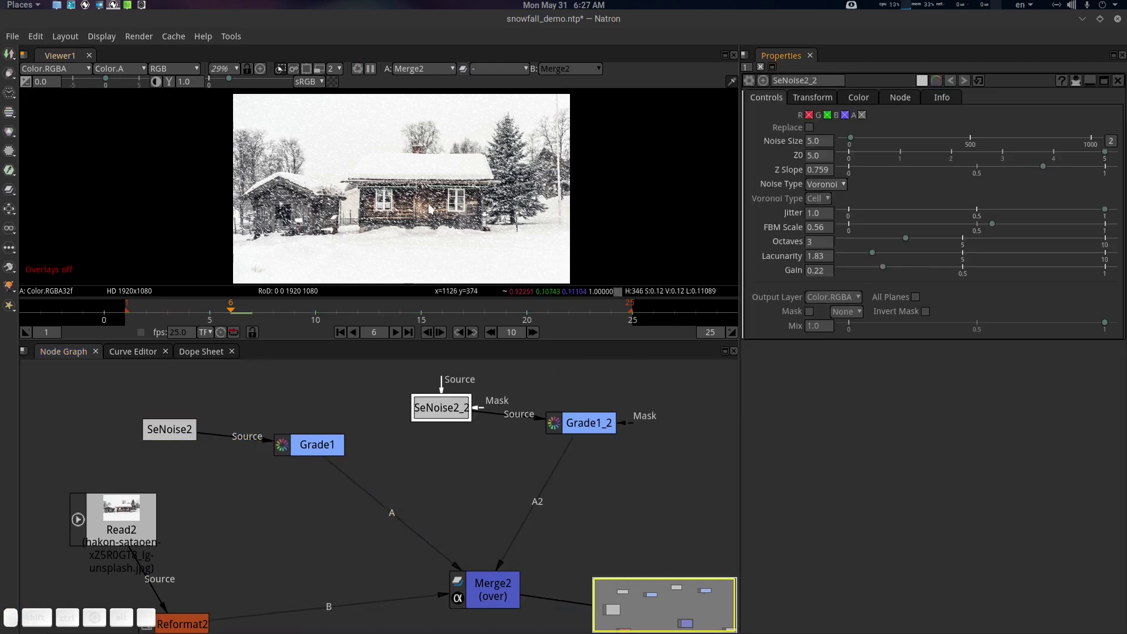
drag(855, 141, 858, 141)
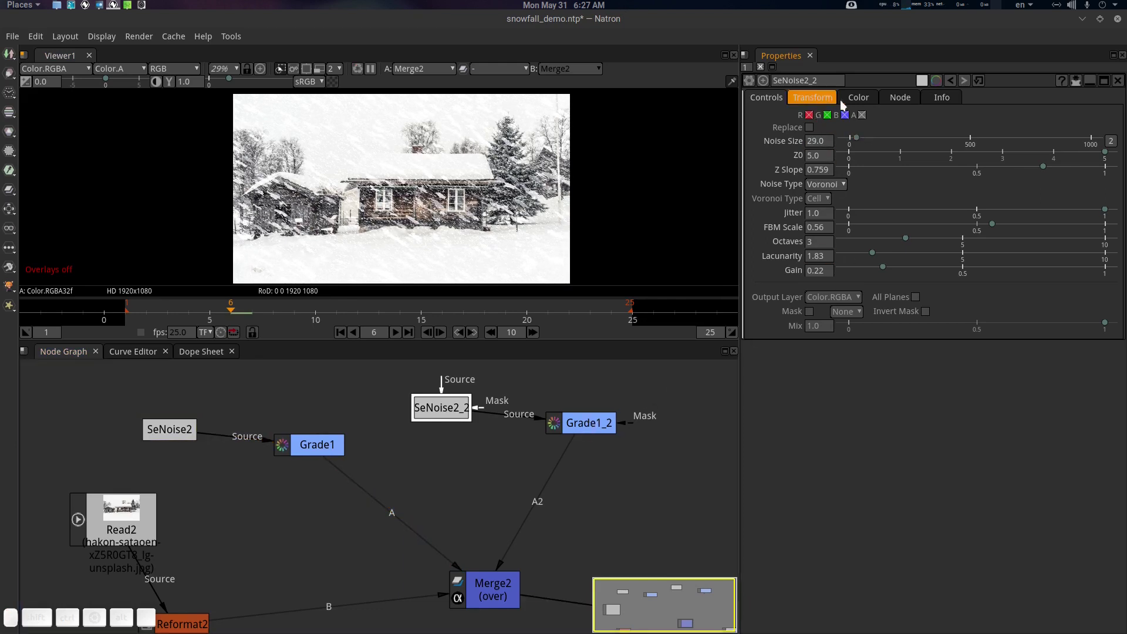
click(813, 97)
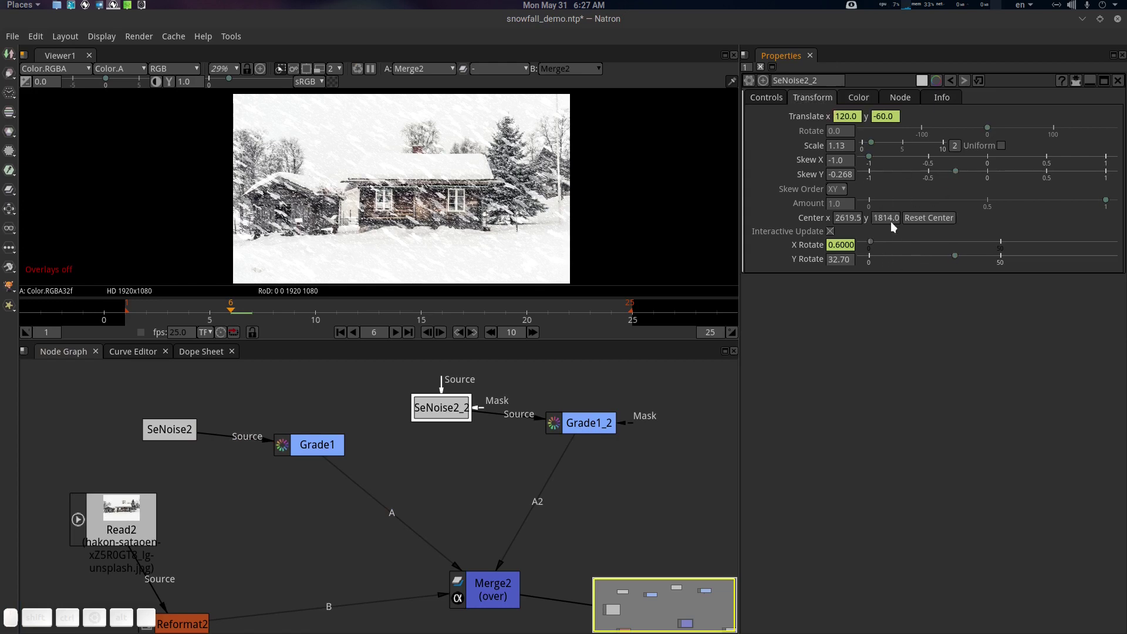
Set SeNoise2_2's Skew X to about -0.535, Skew Y to about -0.263, Y Rotate to about 23.6 and Color 1 to about 0.769.
right_click(843, 114)
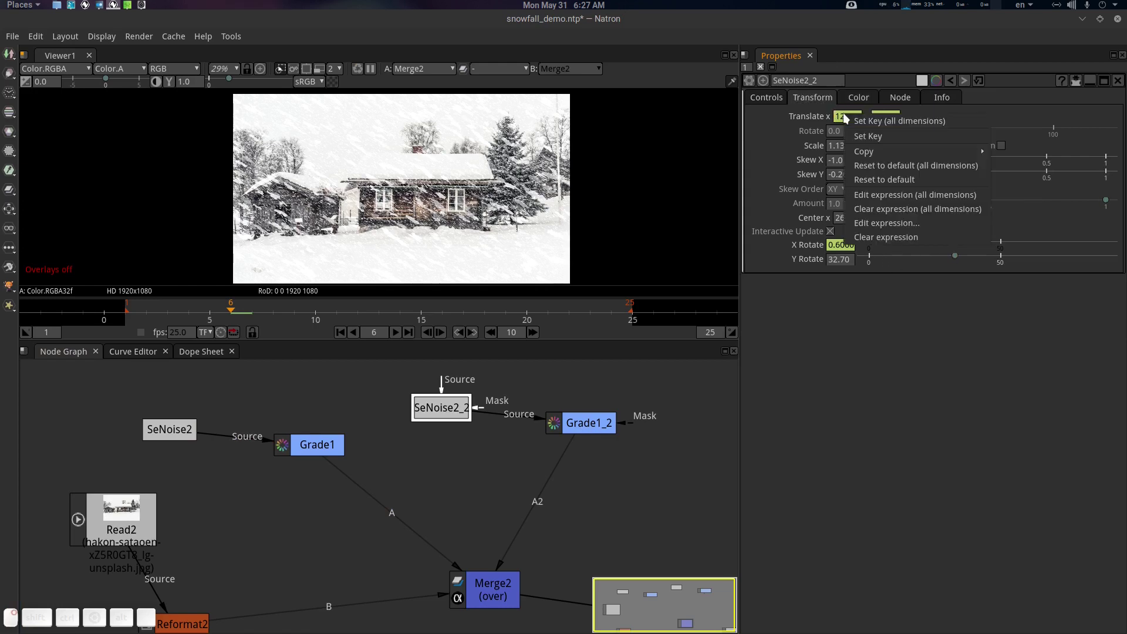
click(780, 128)
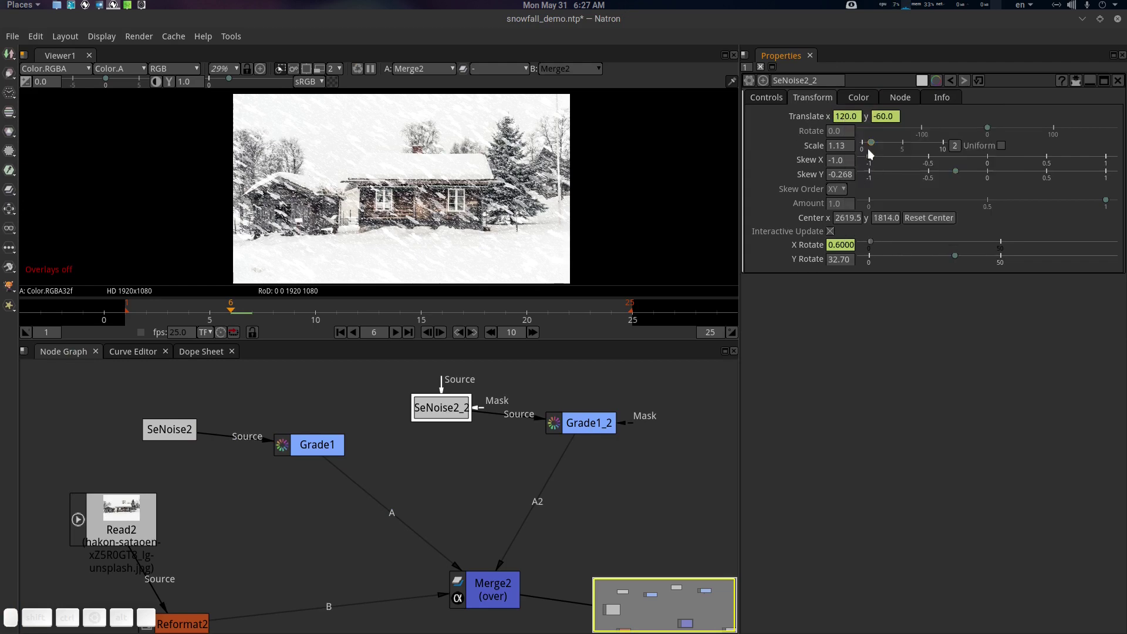
drag(868, 155, 956, 171)
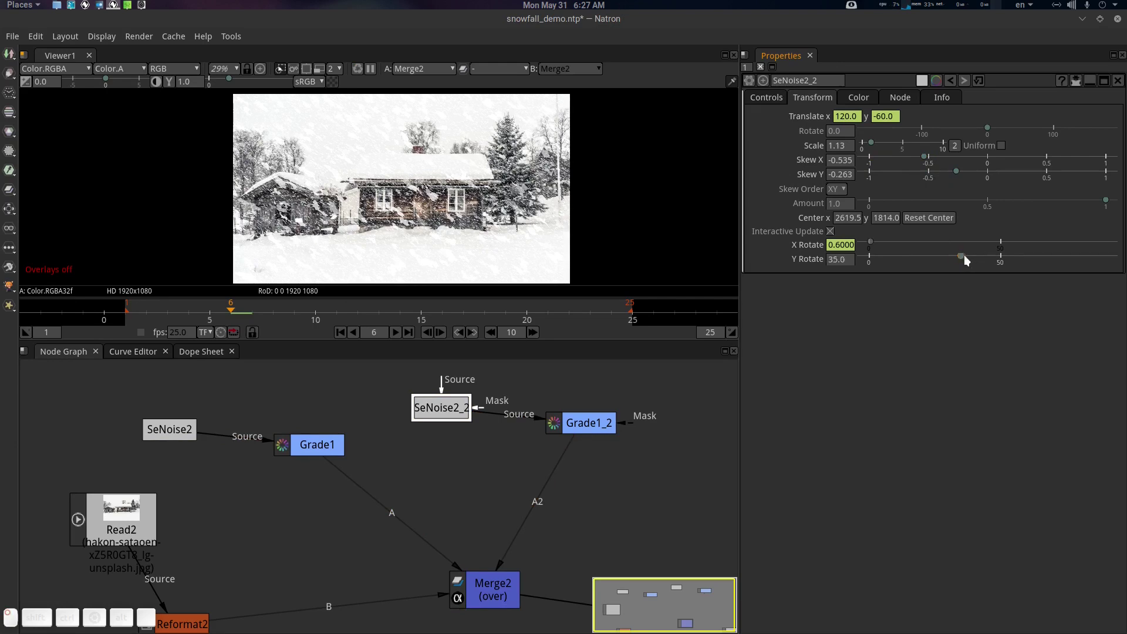
drag(964, 255, 931, 256)
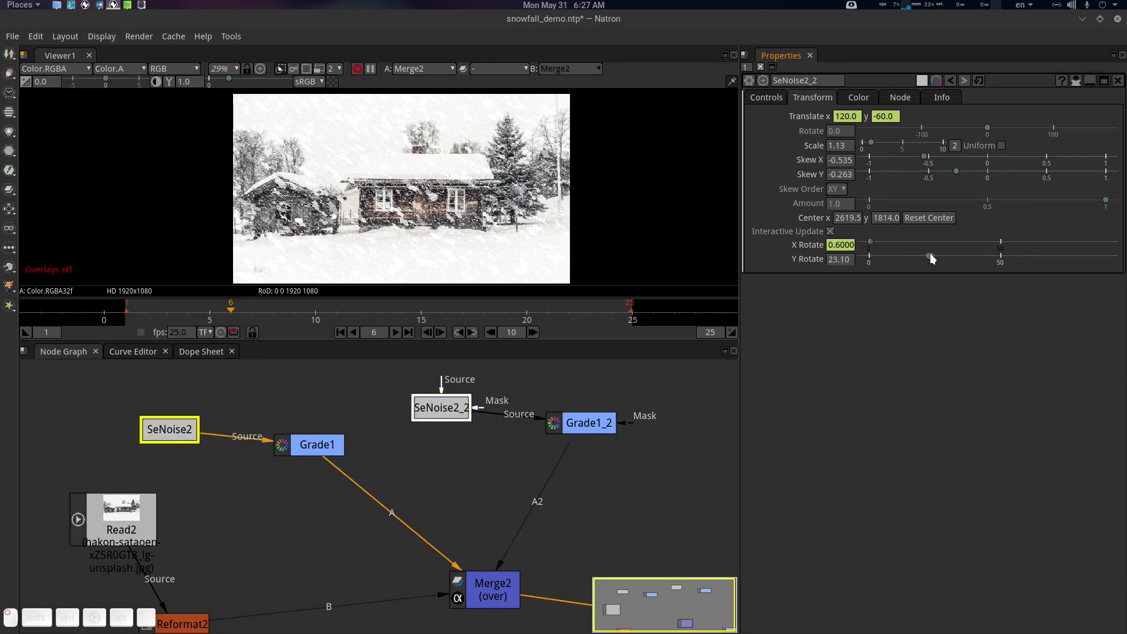
click(863, 101)
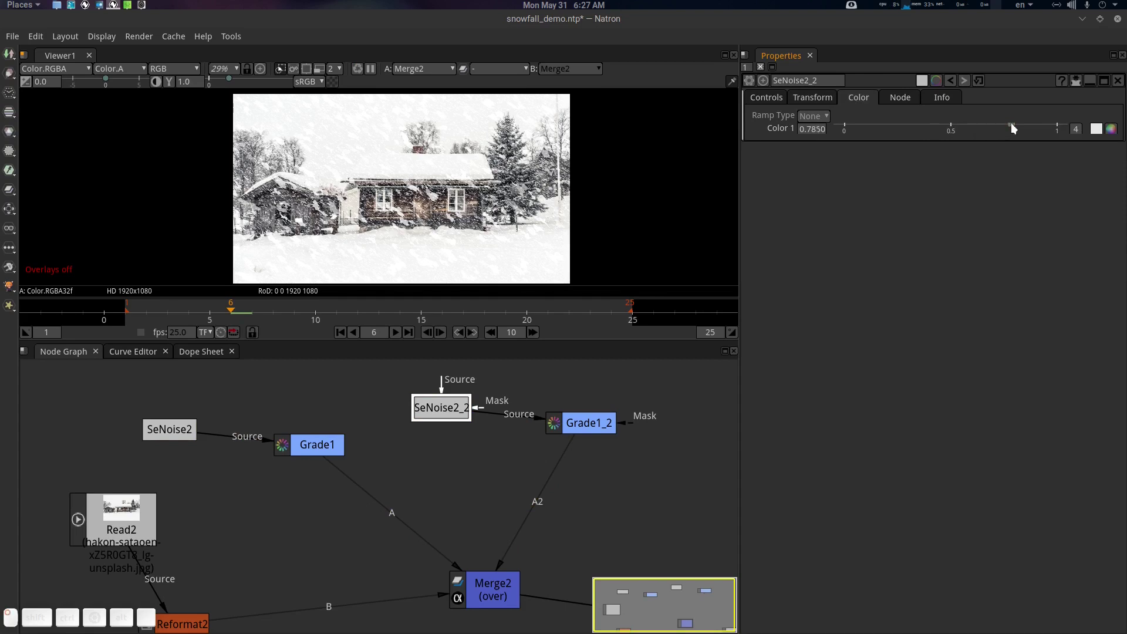
mouse_move(1012, 128)
mouse_down()
mouse_move(969, 128)
mouse_move(1025, 126)
mouse_move(1007, 128)
mouse_up()
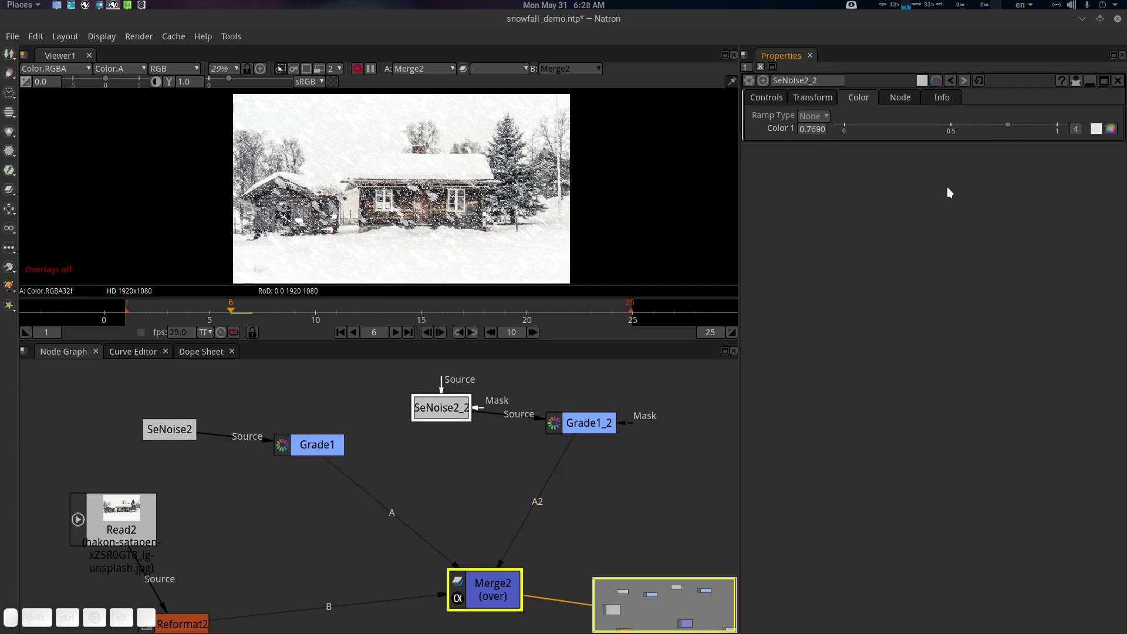
Set SeNoise2_2's Z Slope to 1, Z0 to about 1.22 and FBM Scale to about 0.803, and play back the snowfall.
click(766, 97)
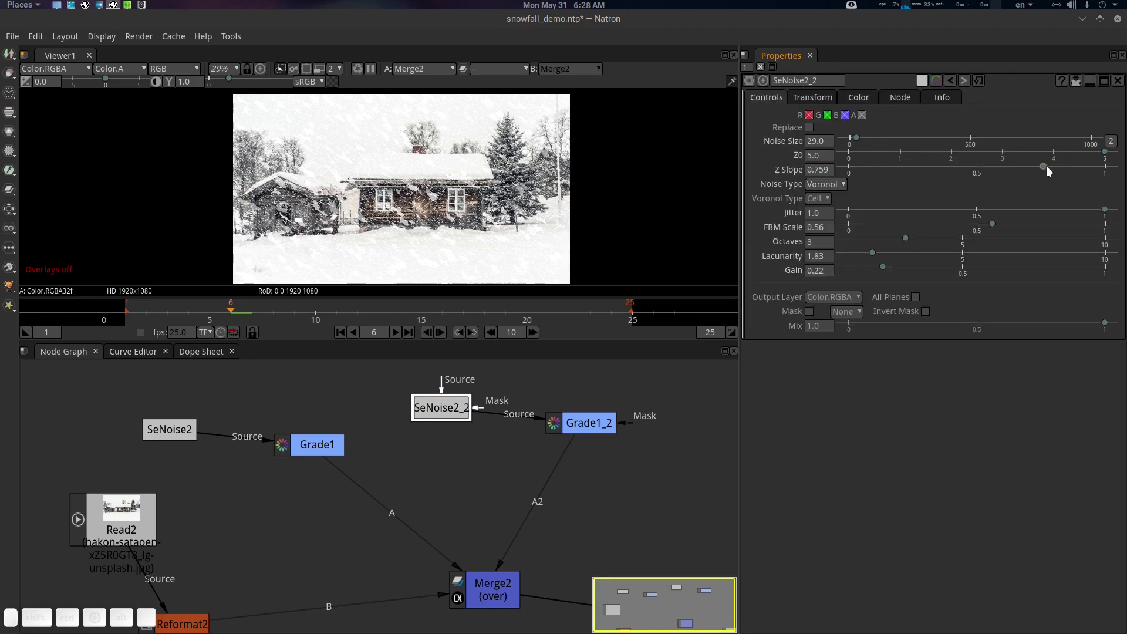
drag(1047, 166, 1104, 168)
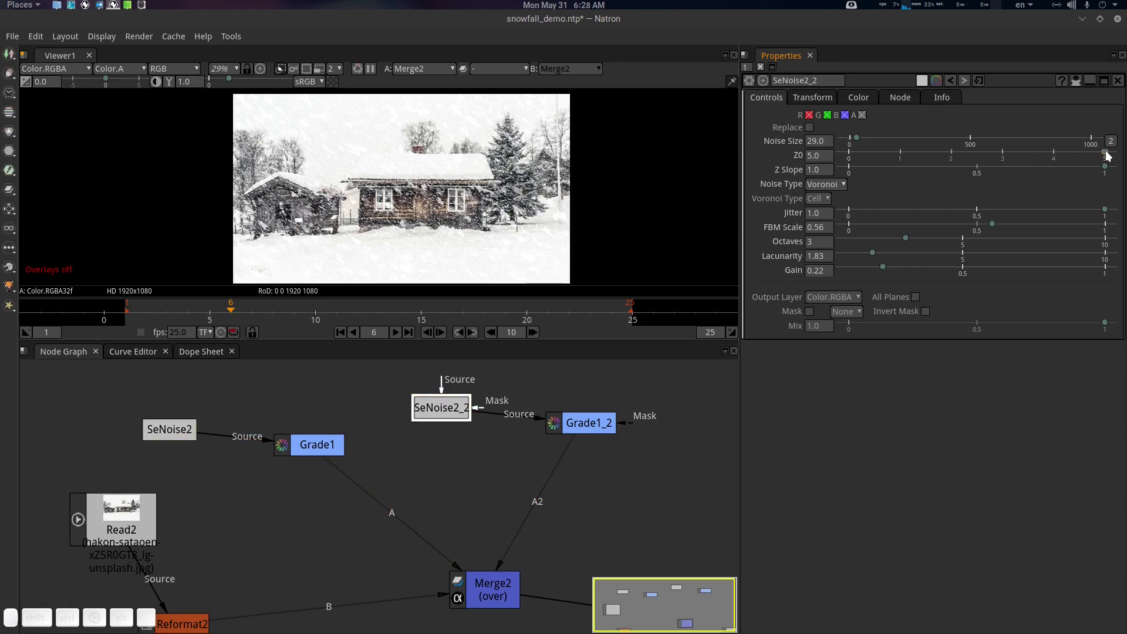
drag(1106, 155, 911, 157)
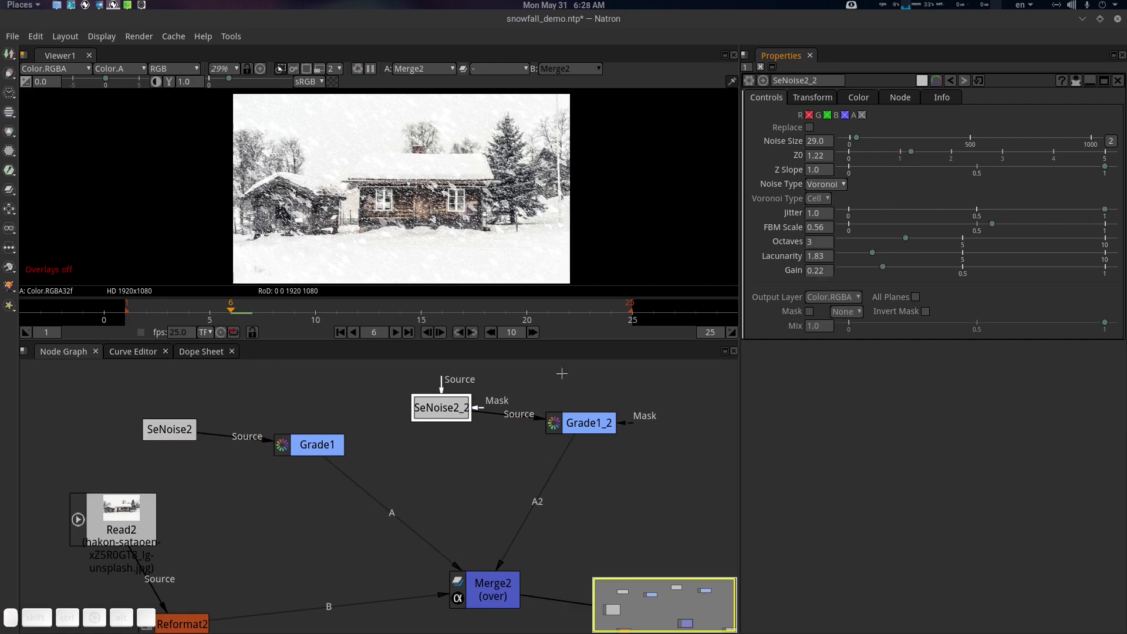
drag(992, 224, 1054, 225)
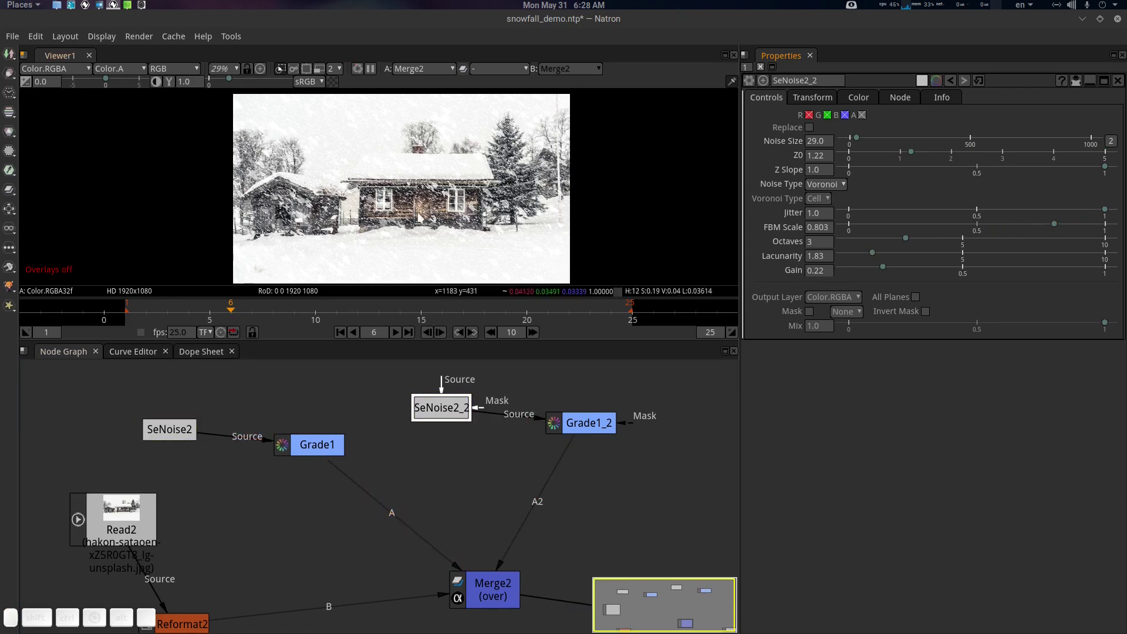
click(394, 332)
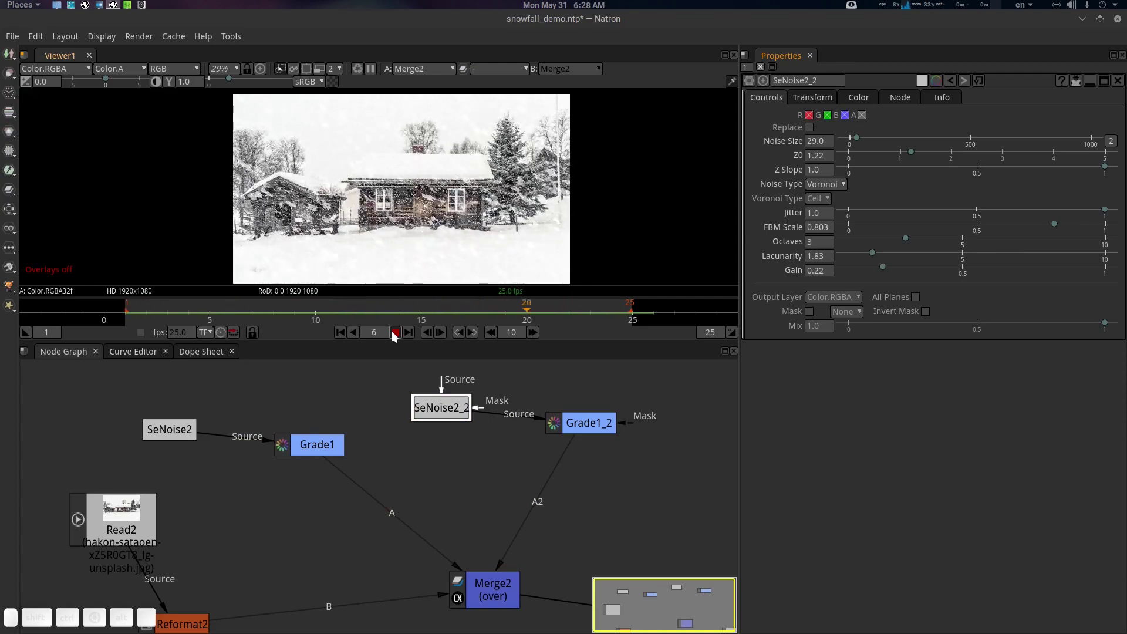
click(394, 332)
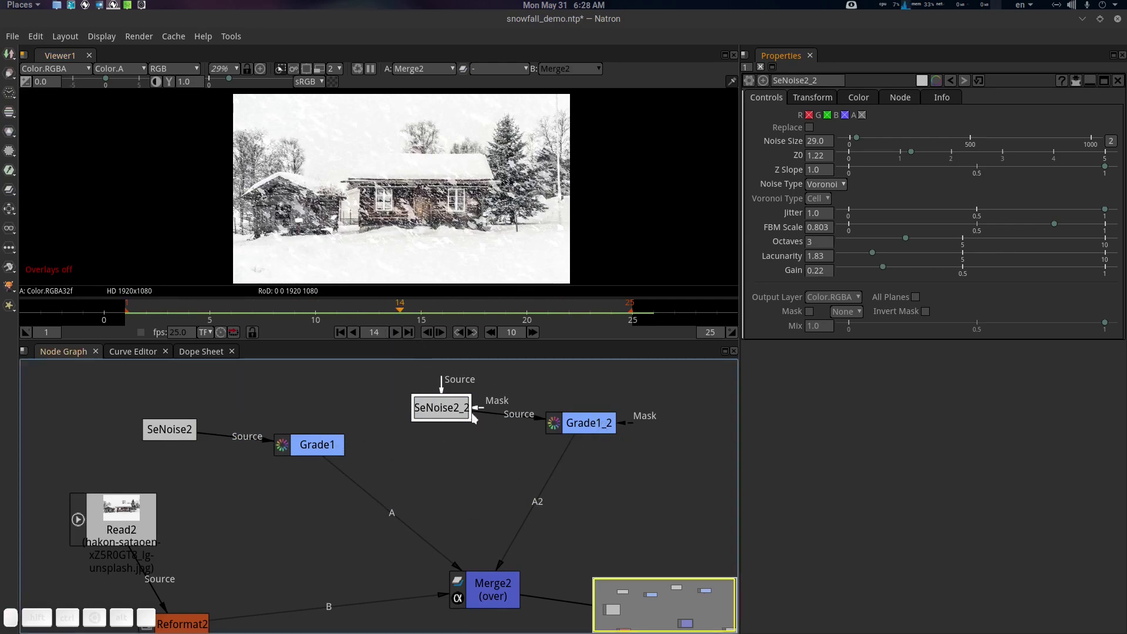
Change SeNoise2_2's Translate x expression to frame*50 and play back the snowfall in the maximized viewer.
click(812, 97)
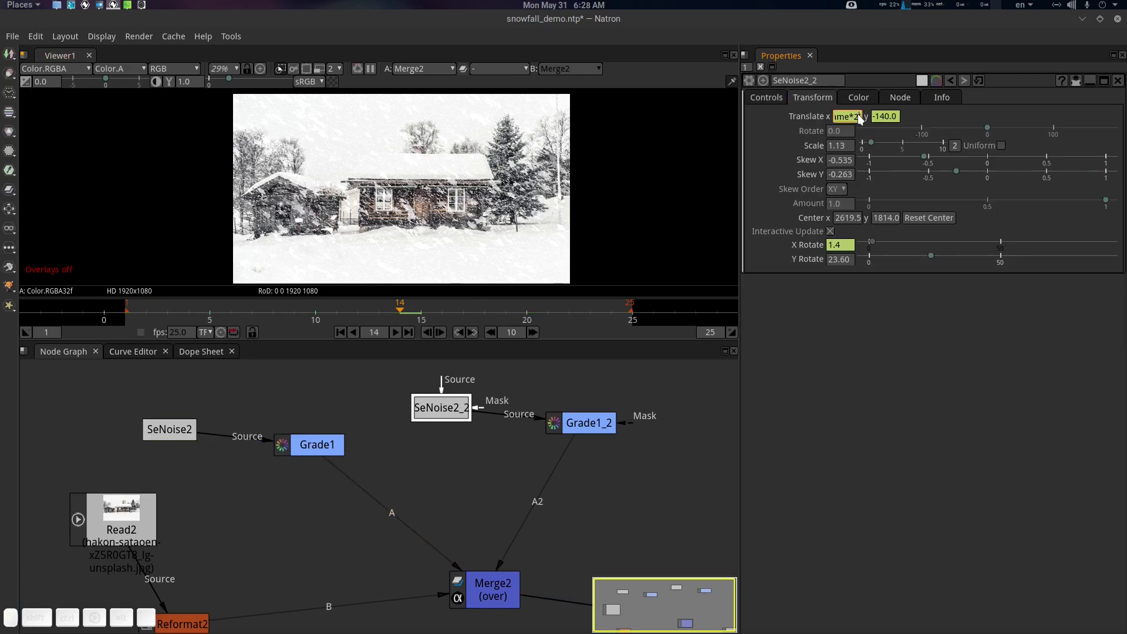
right_click(854, 118)
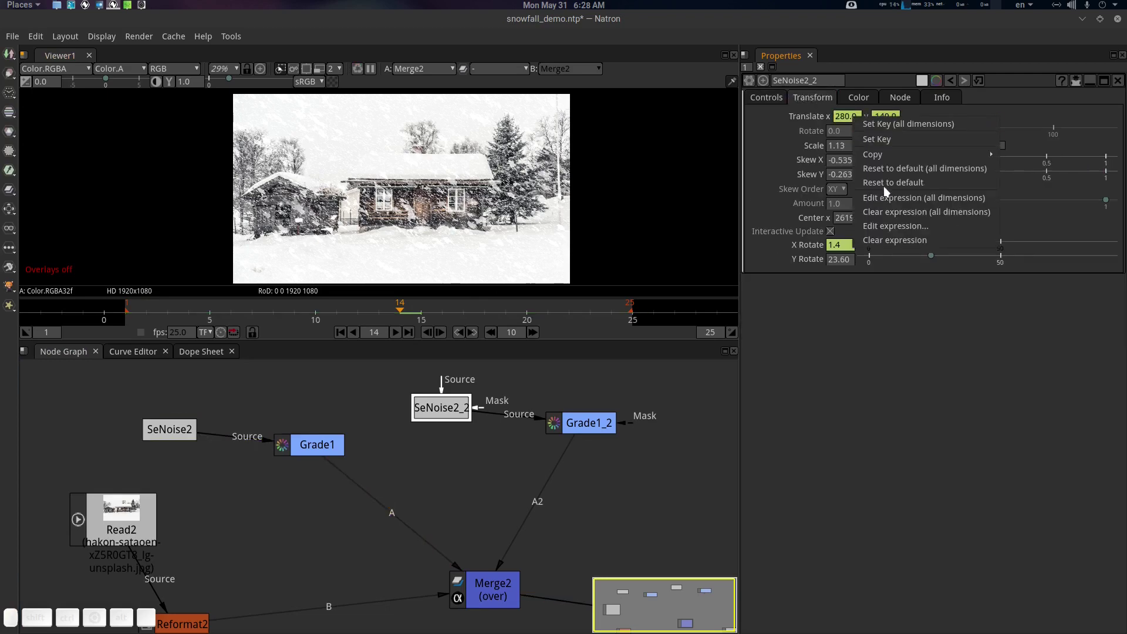
click(896, 228)
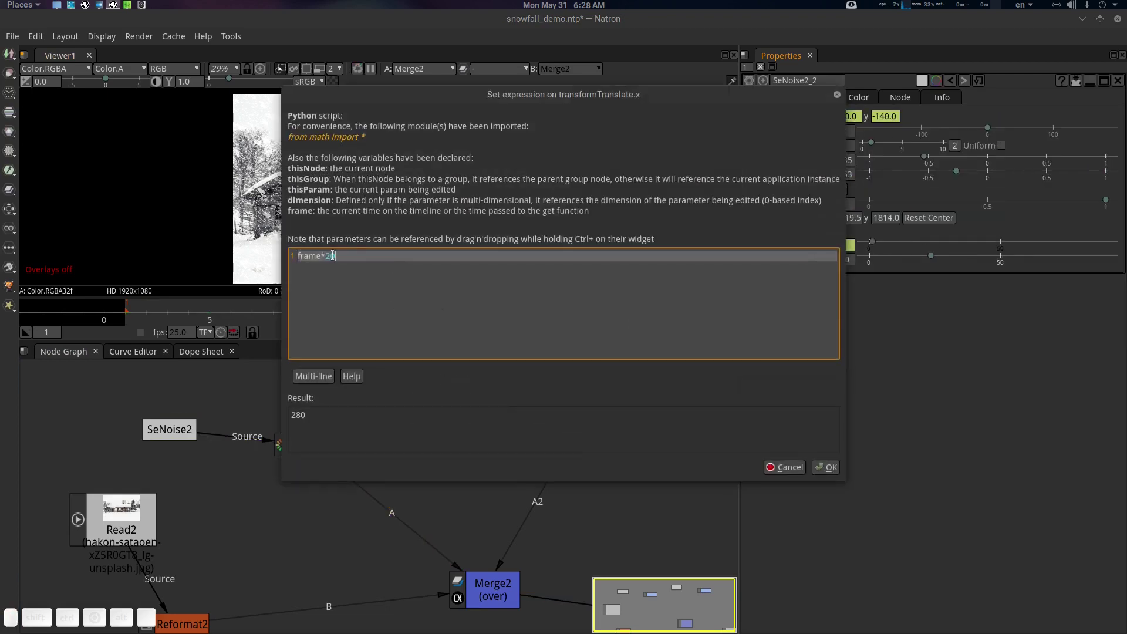
text(5)
click(828, 467)
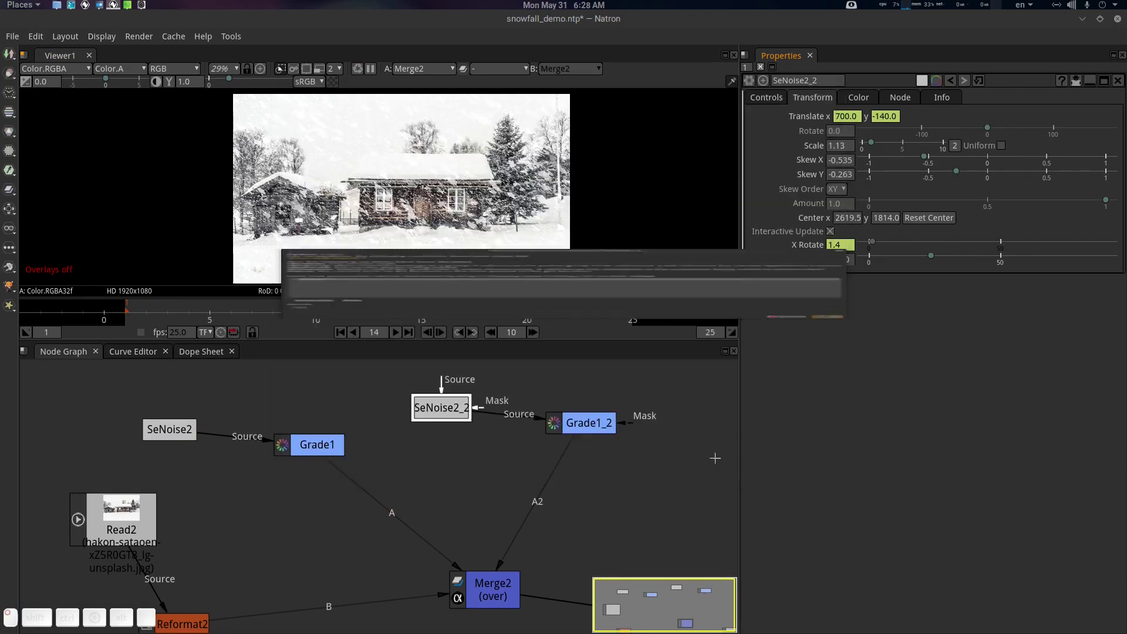
click(396, 332)
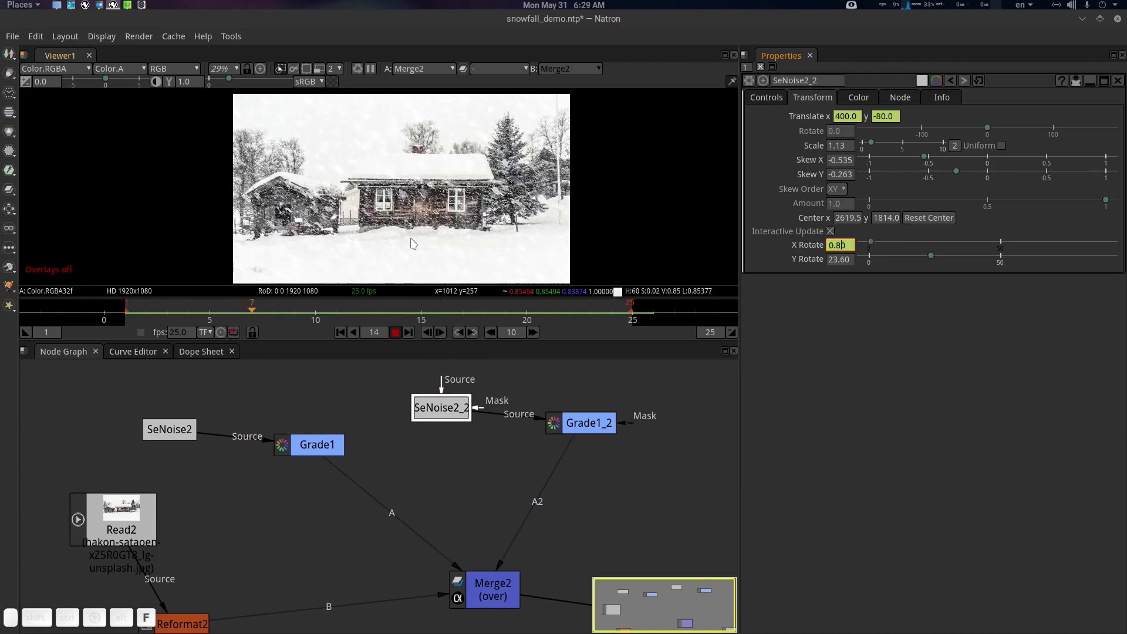
click(396, 333)
key(space)
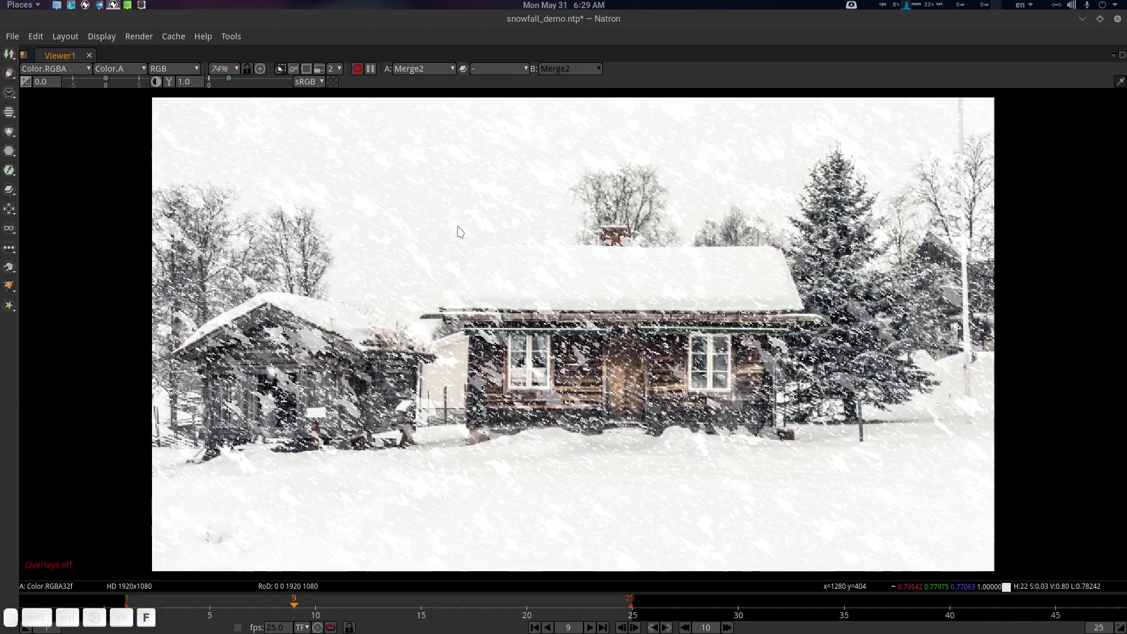
key(l)
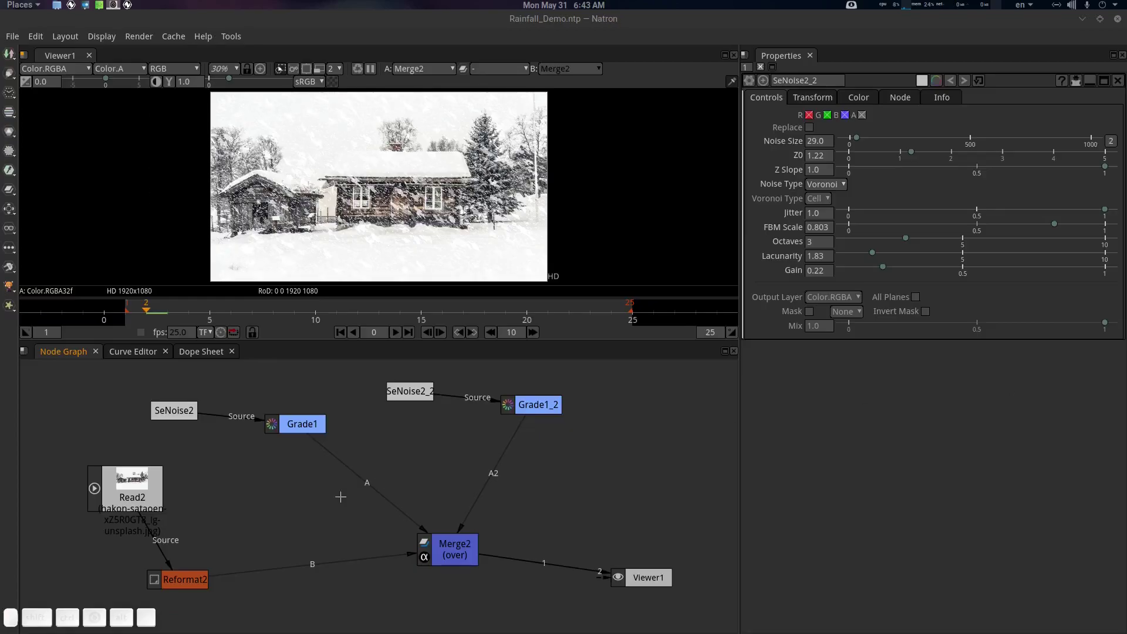
Delete the second snow layer's SeNoise2_2 and Grade1_2 nodes from the Rainfall_Demo node graph.
drag(347, 496, 385, 491)
drag(539, 419, 499, 454)
drag(600, 399, 370, 449)
key(Delete)
click(528, 439)
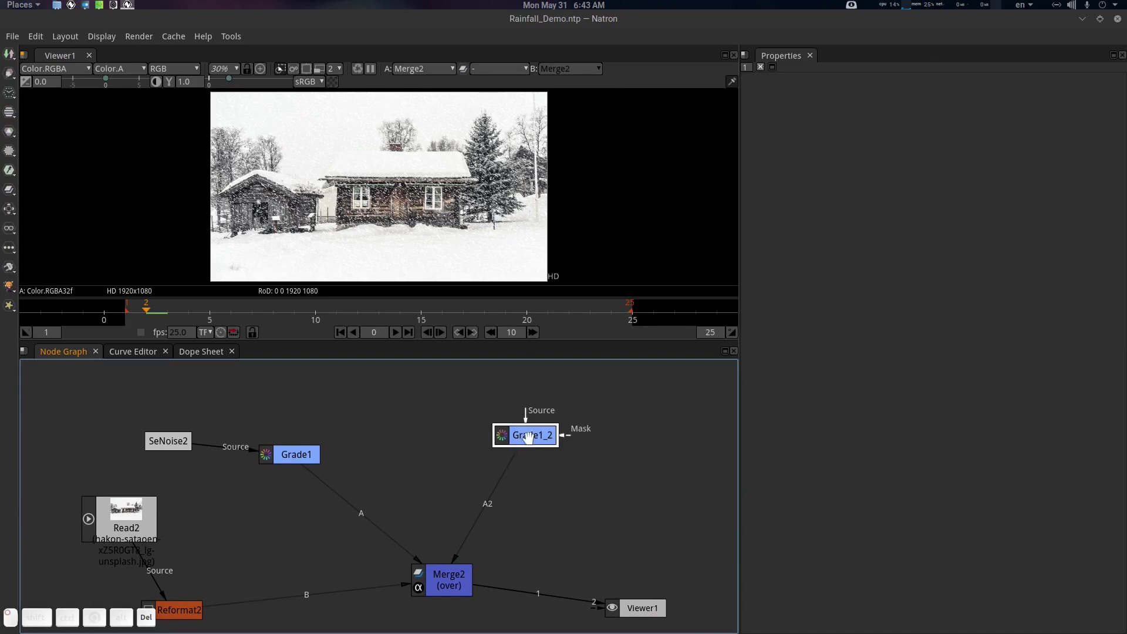
key(Delete)
Replace the cabin photo's Read2 node with Green Horn.jpg connected to Reformat2's source, and save the project.
drag(327, 508, 404, 488)
drag(298, 473, 320, 456)
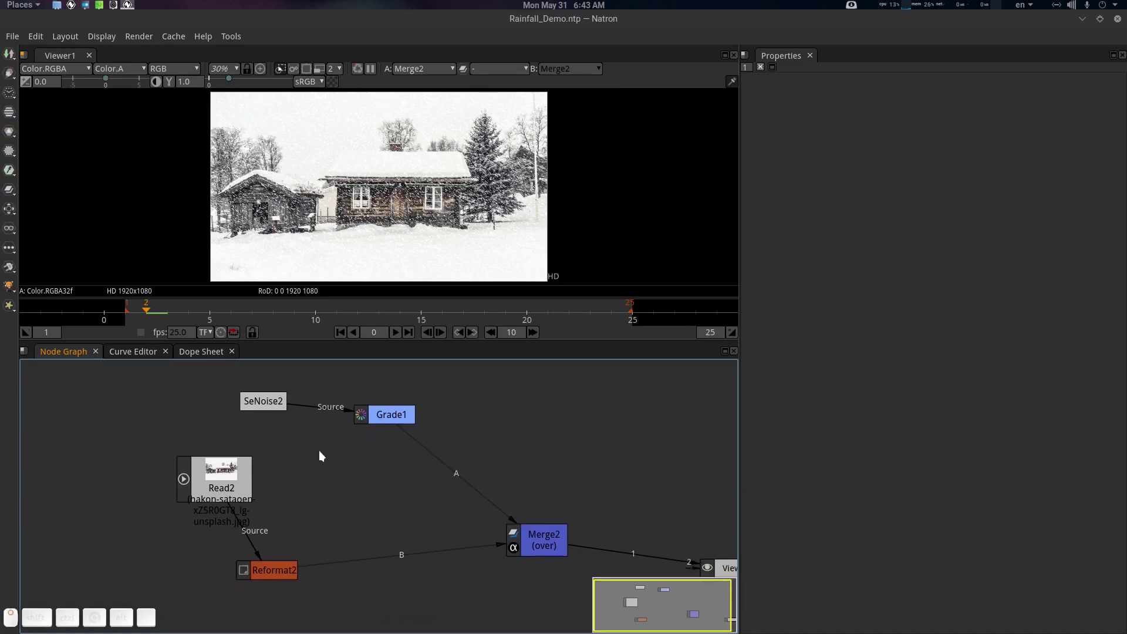
click(231, 489)
key(Delete)
click(57, 5)
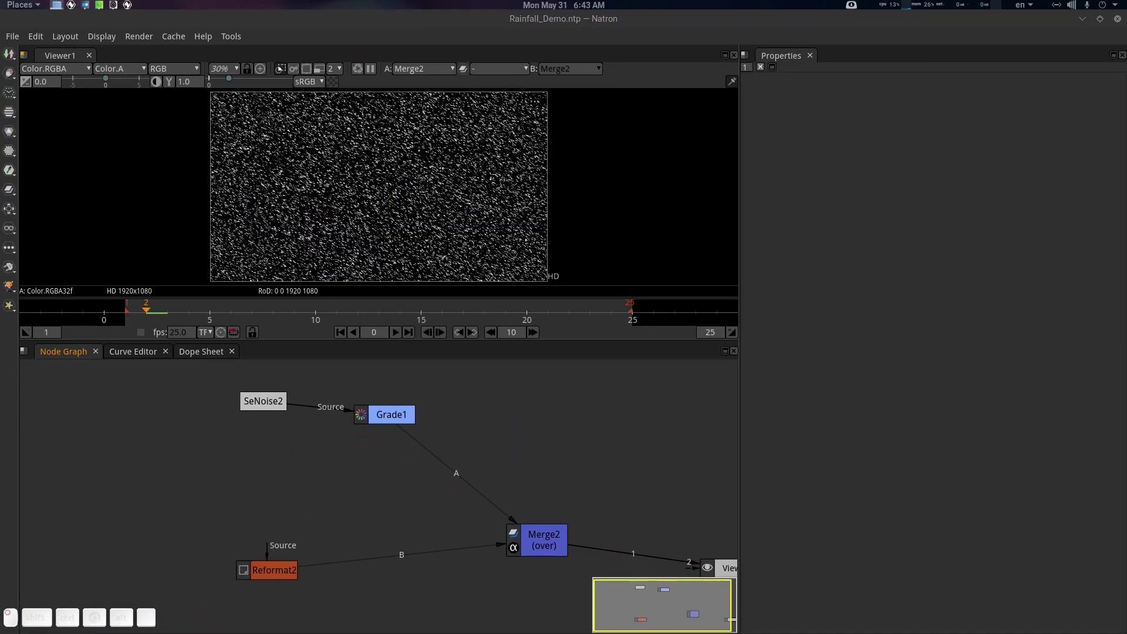
drag(273, 516, 165, 465)
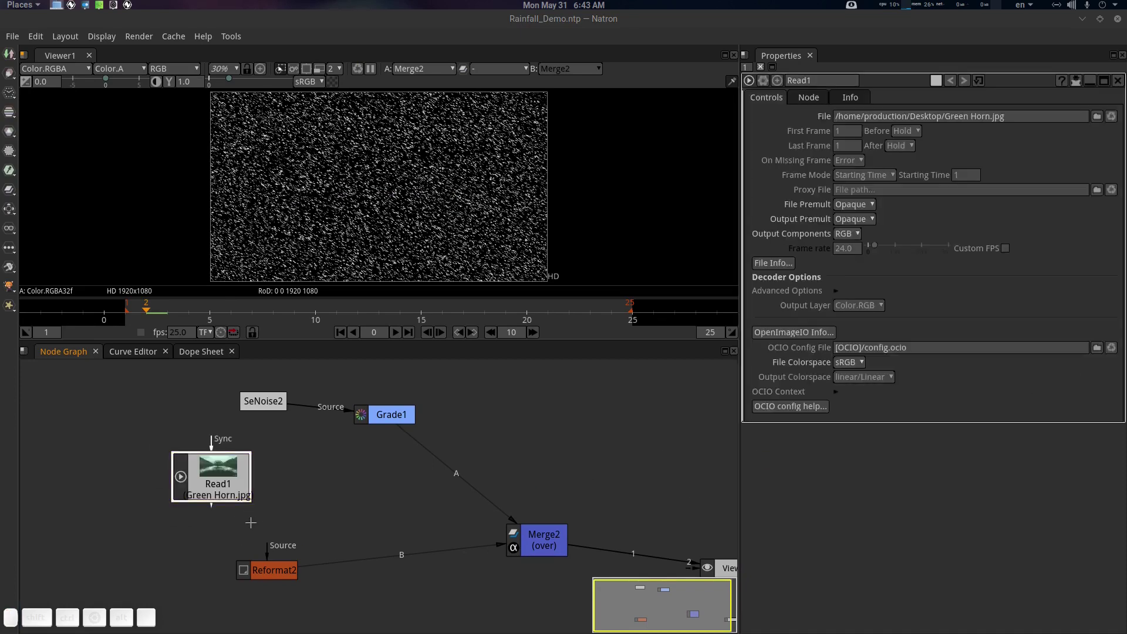
drag(271, 545, 173, 530)
scroll(367, 490, up, 2)
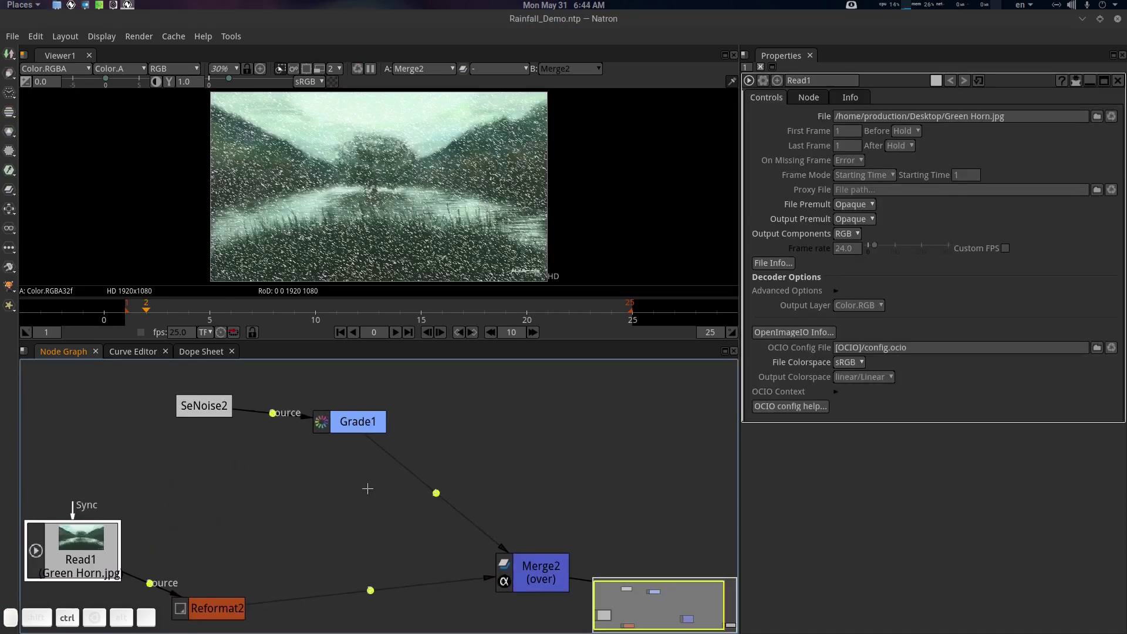
key(ctrl+s)
Open SeNoise2's properties and play back the existing noise animation over the Green Horn image.
drag(339, 479, 355, 471)
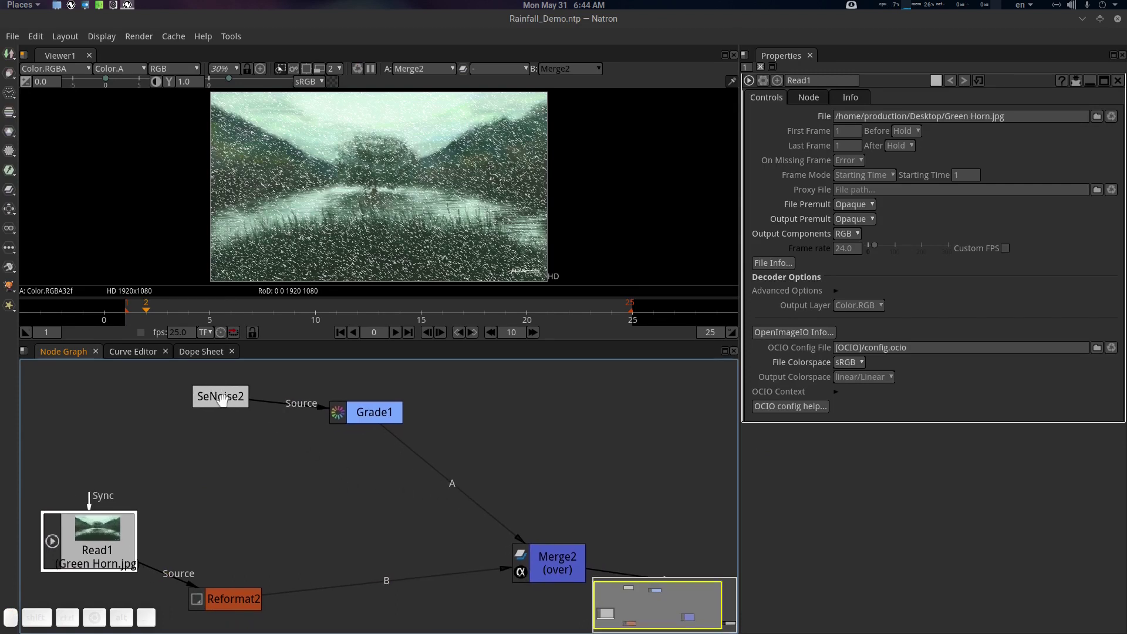
click(222, 399)
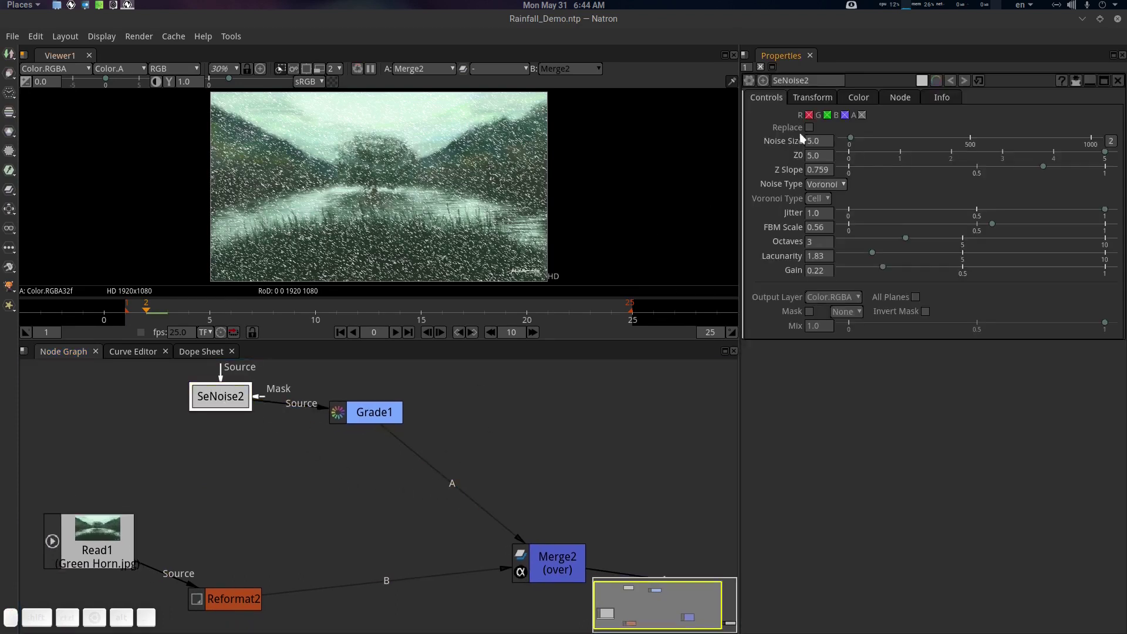
click(394, 332)
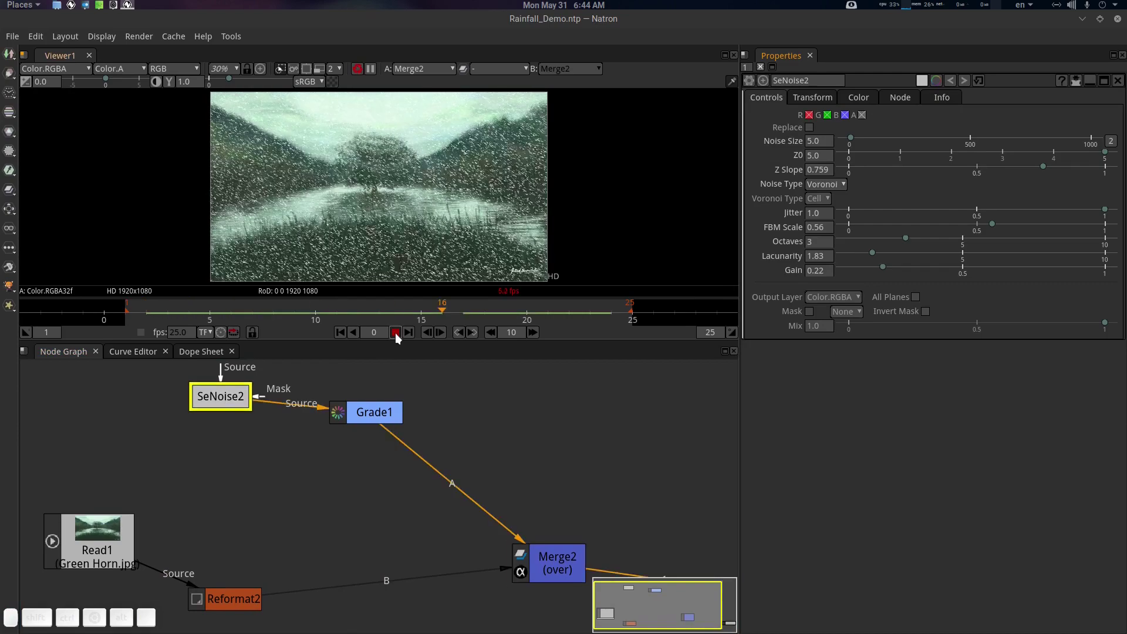
click(395, 332)
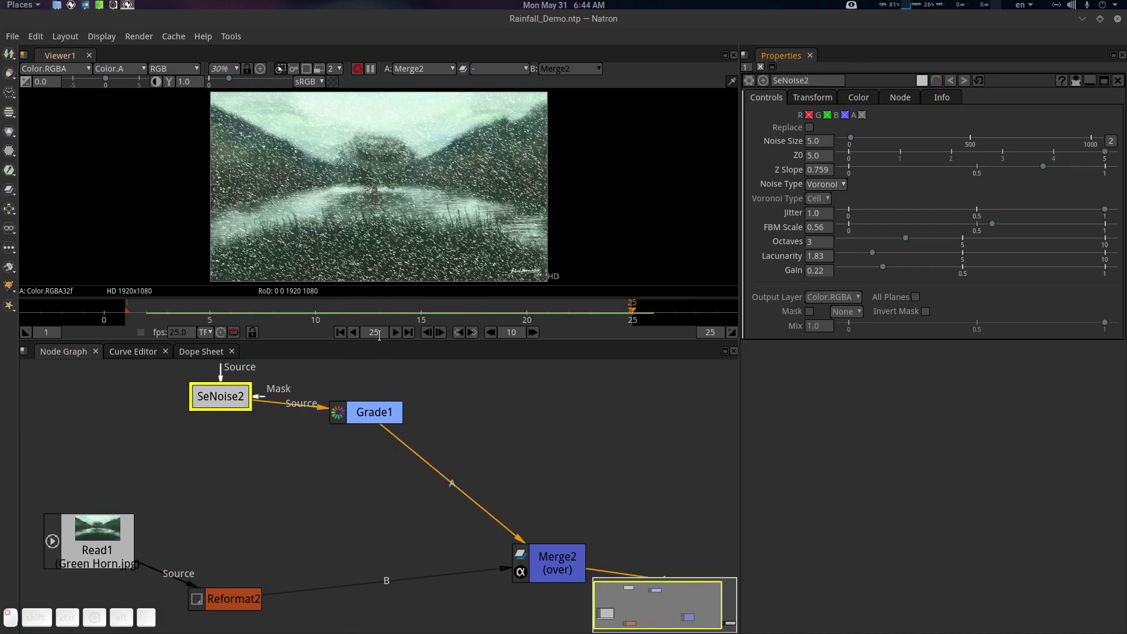
Clear the expression on SeNoise2's X Rotate and set both X Rotate and Y Rotate to 1.
click(813, 98)
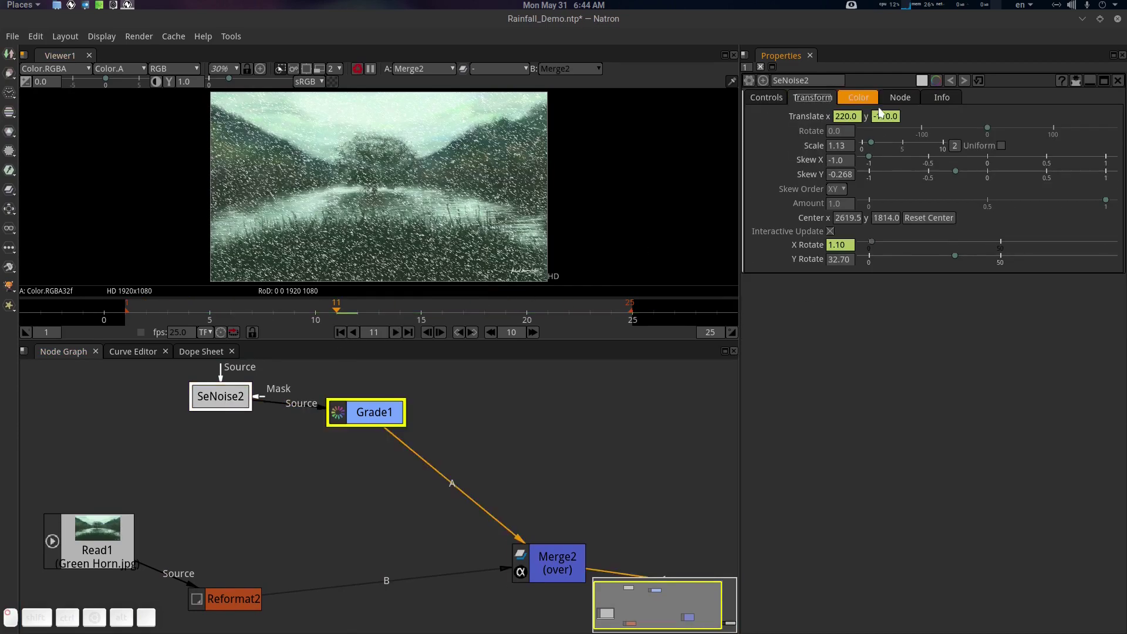
right_click(846, 245)
click(889, 311)
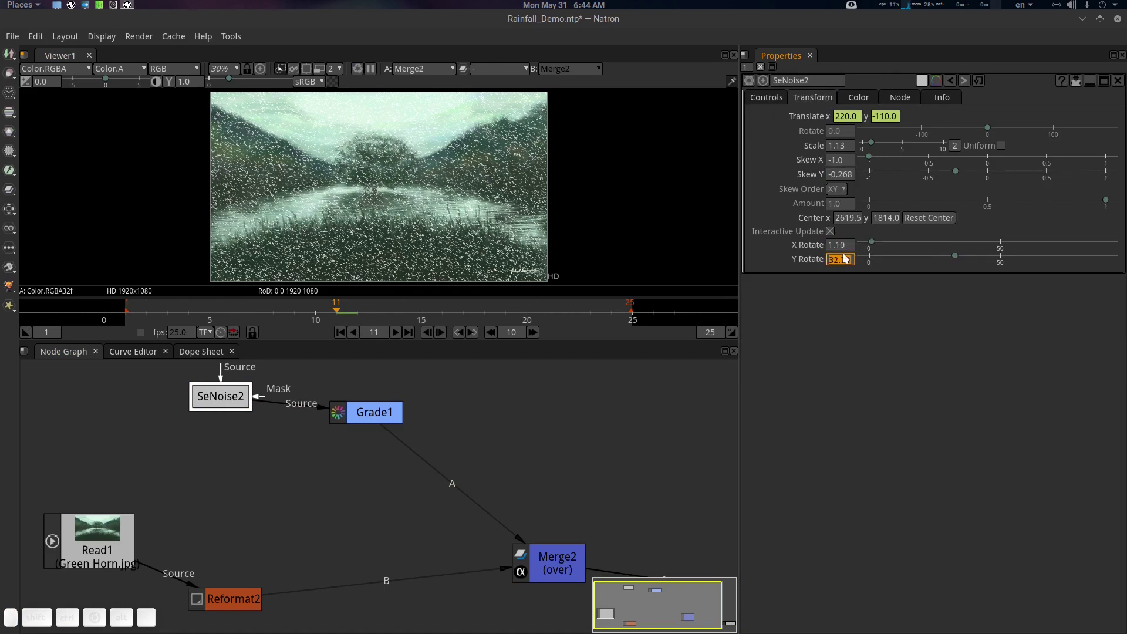
mouse_move(850, 246)
text(1)
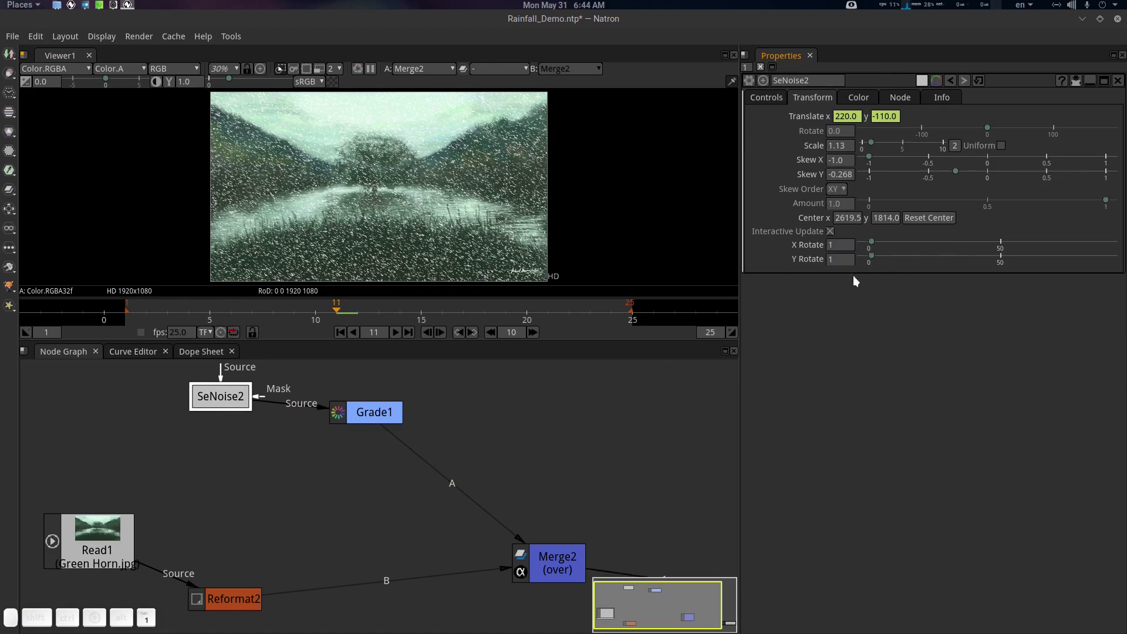
key(Return)
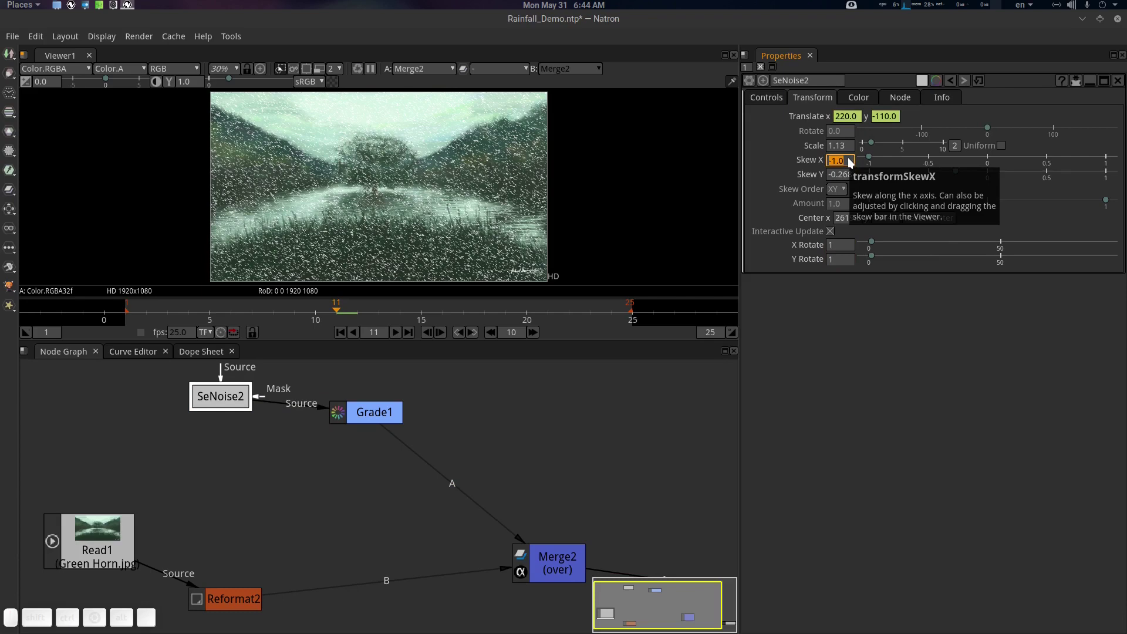
Set SeNoise2's Skew X and Skew Y to 0, and unlink its scale axes with X at .2 and Y at 20.
text(0)
key(Return)
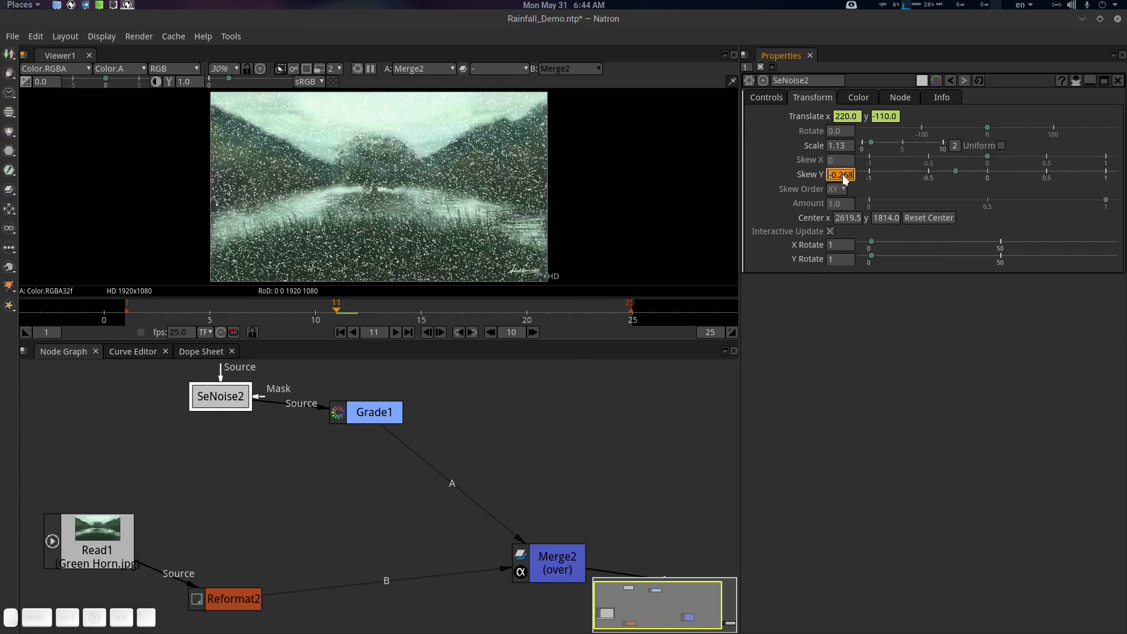
click(954, 145)
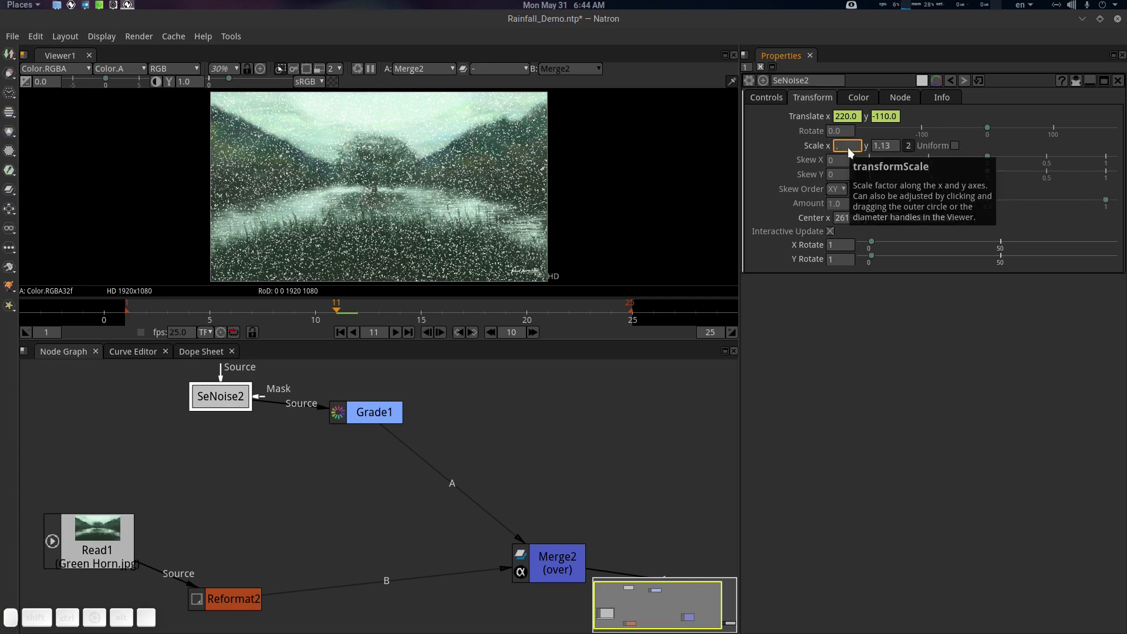
key(Return)
key(Tab)
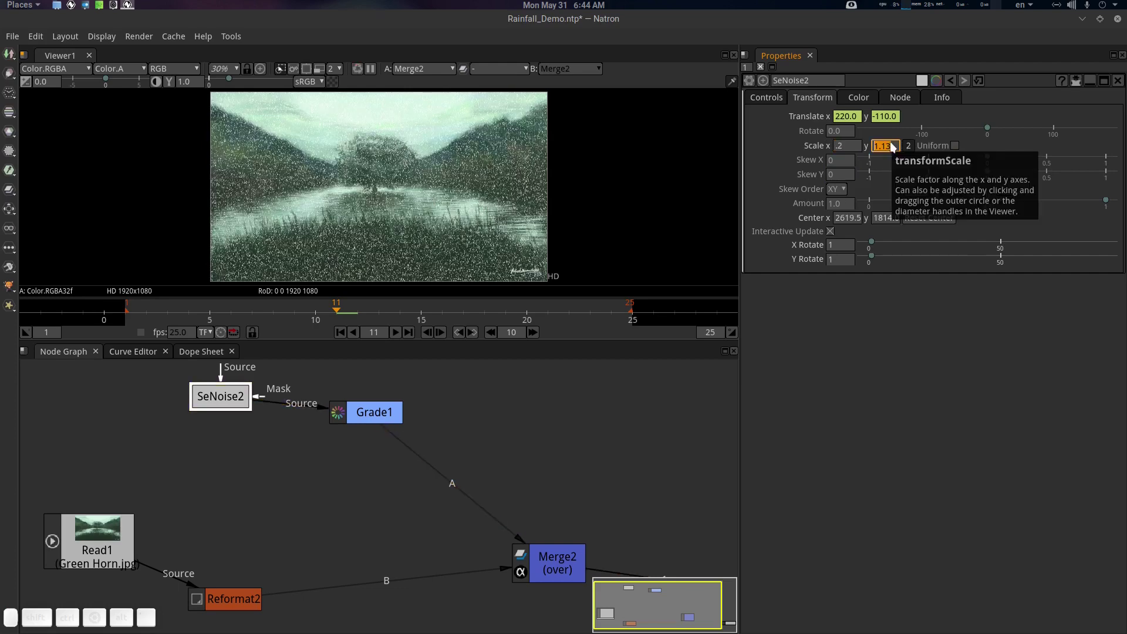
text(5)
key(Return)
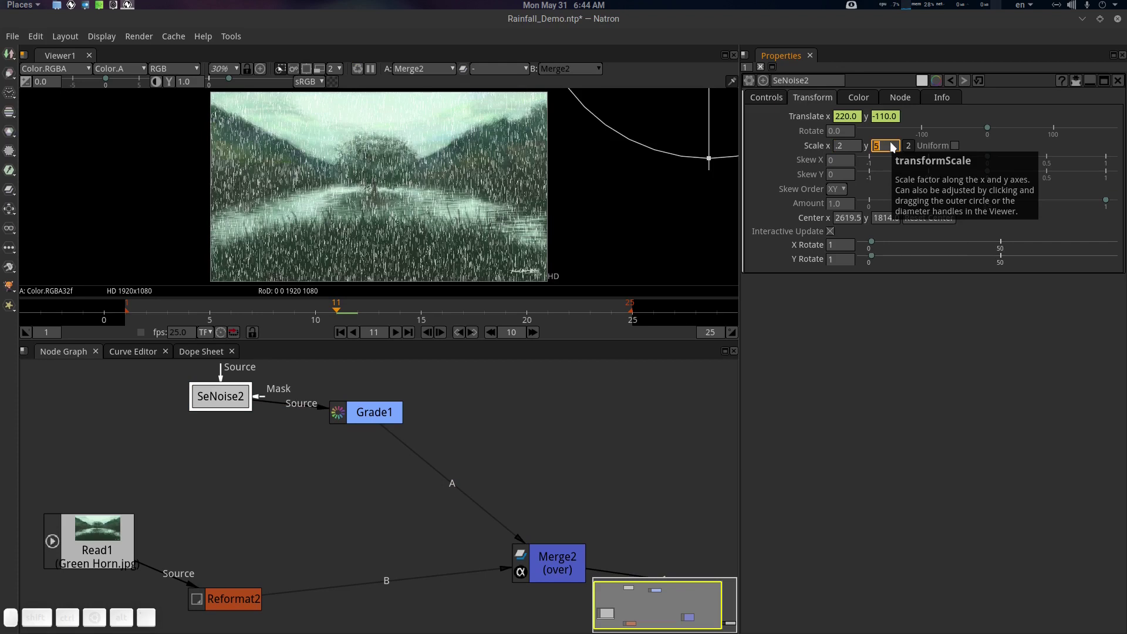
key(Return)
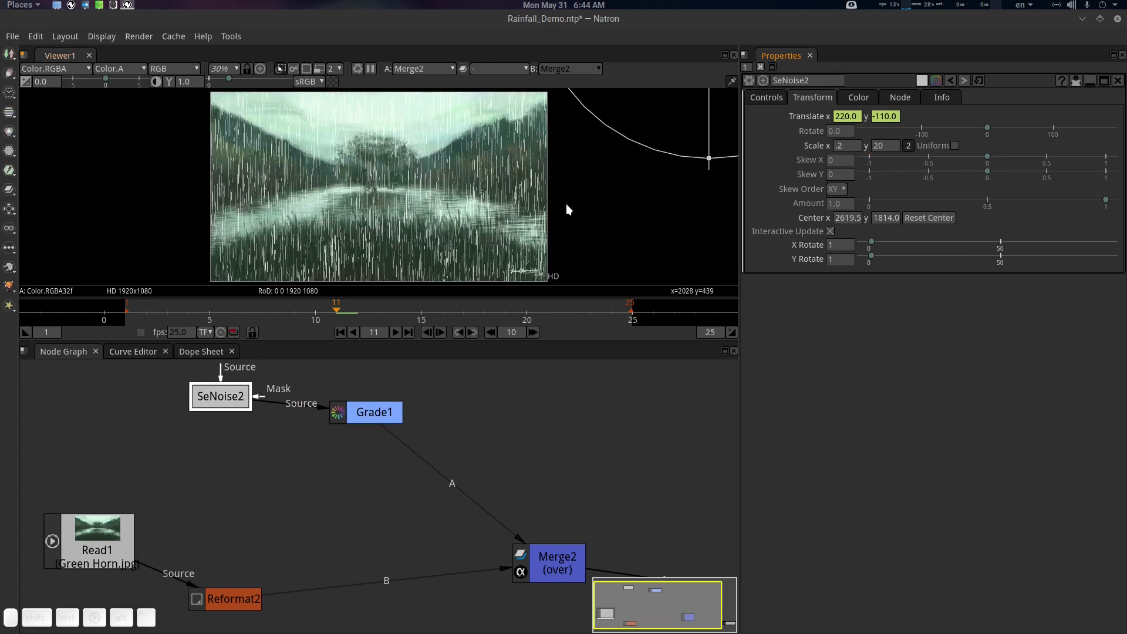
Hide the viewer overlays and play back the vertical rain streaks over the Green Horn image.
key(o)
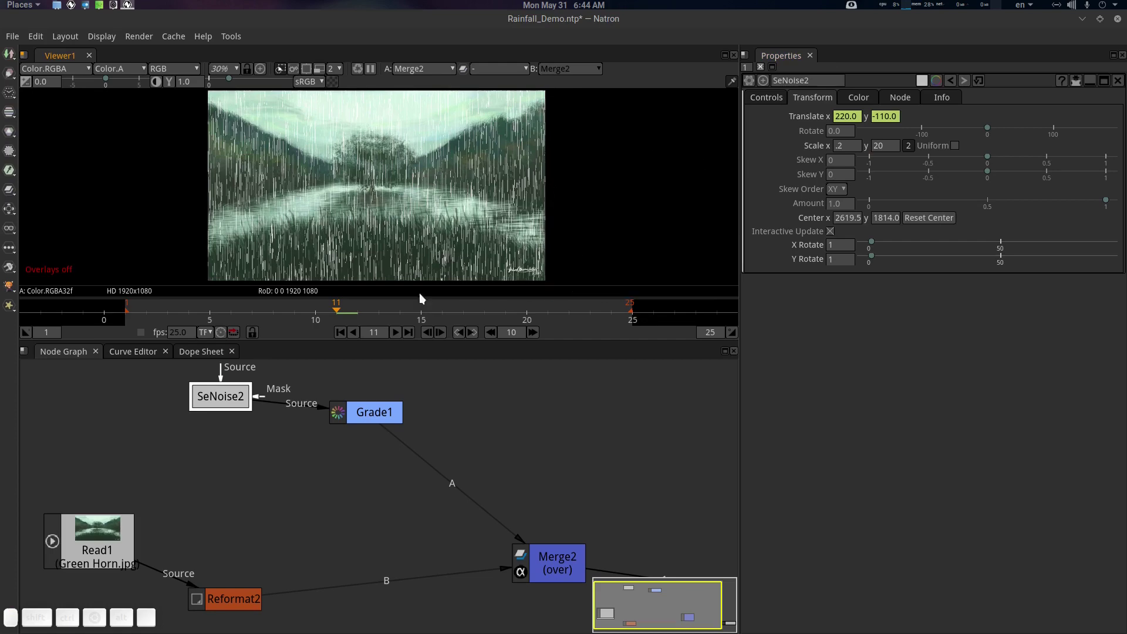
click(395, 332)
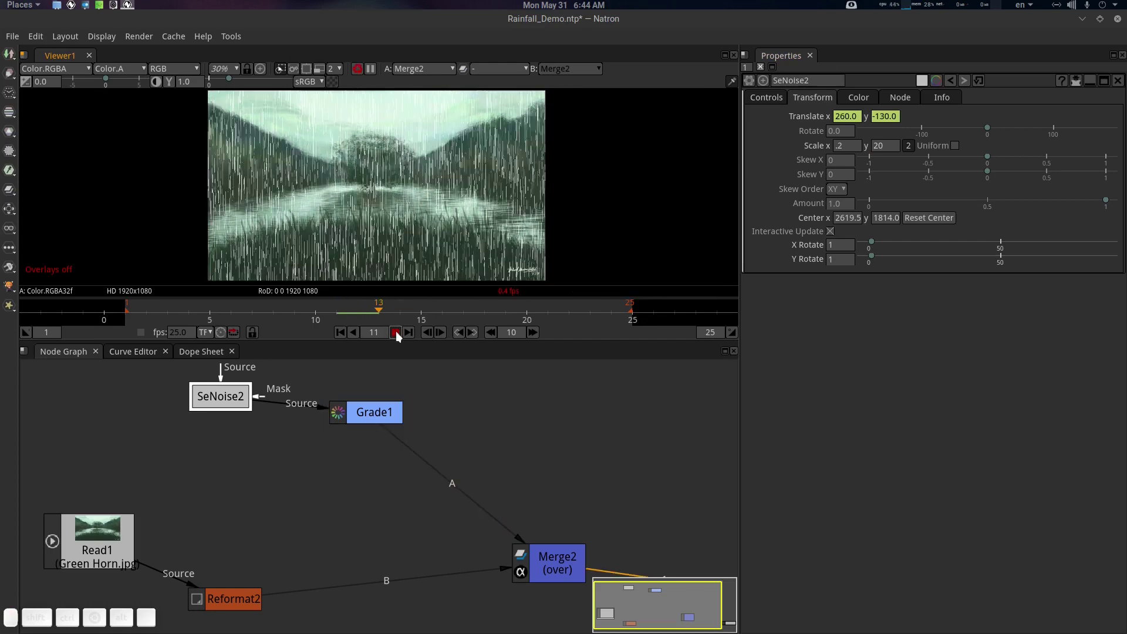
click(396, 332)
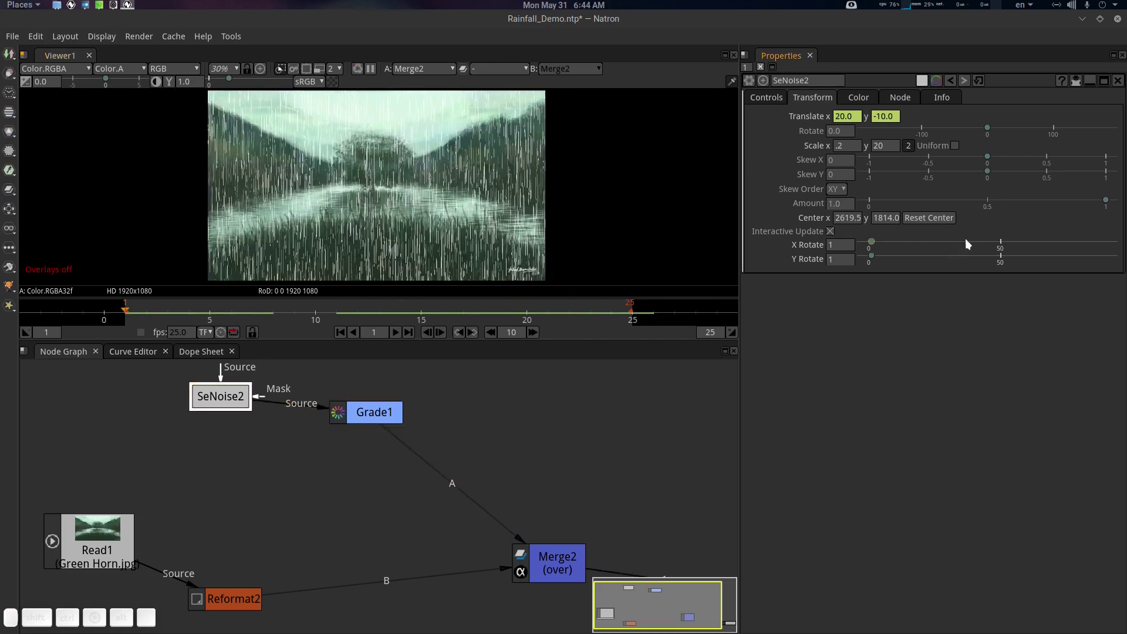
Set SeNoise2's X Rotate to 0.0, Rotate to 31.20 and Color 1 to 0.7490.
mouse_move(872, 242)
mouse_down()
mouse_move(998, 234)
mouse_move(868, 244)
mouse_up()
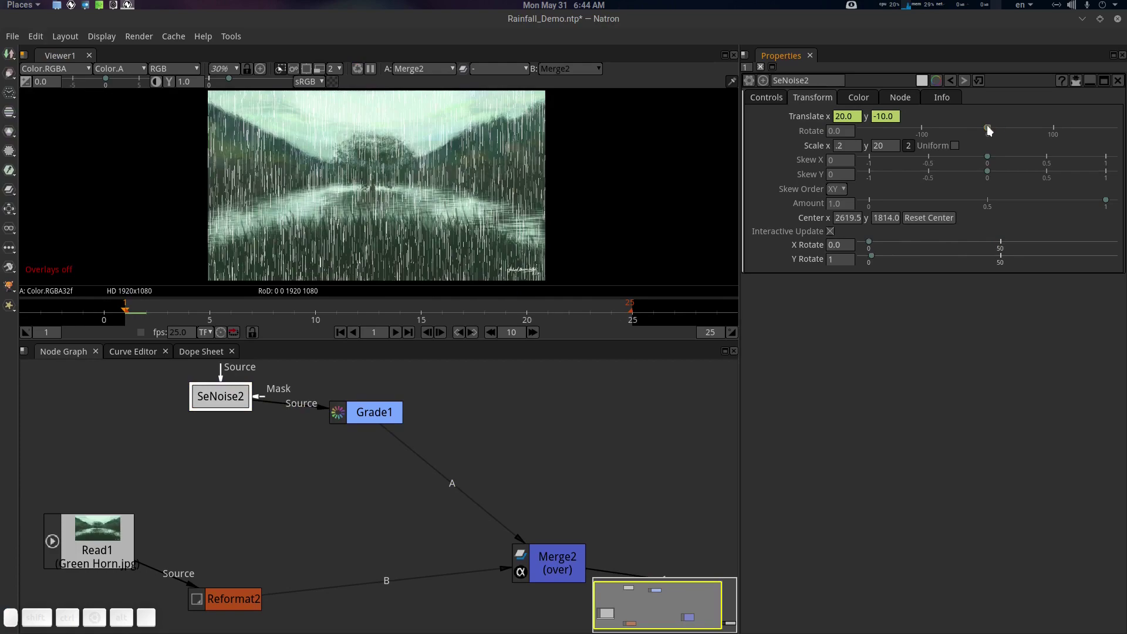
drag(987, 126, 1007, 126)
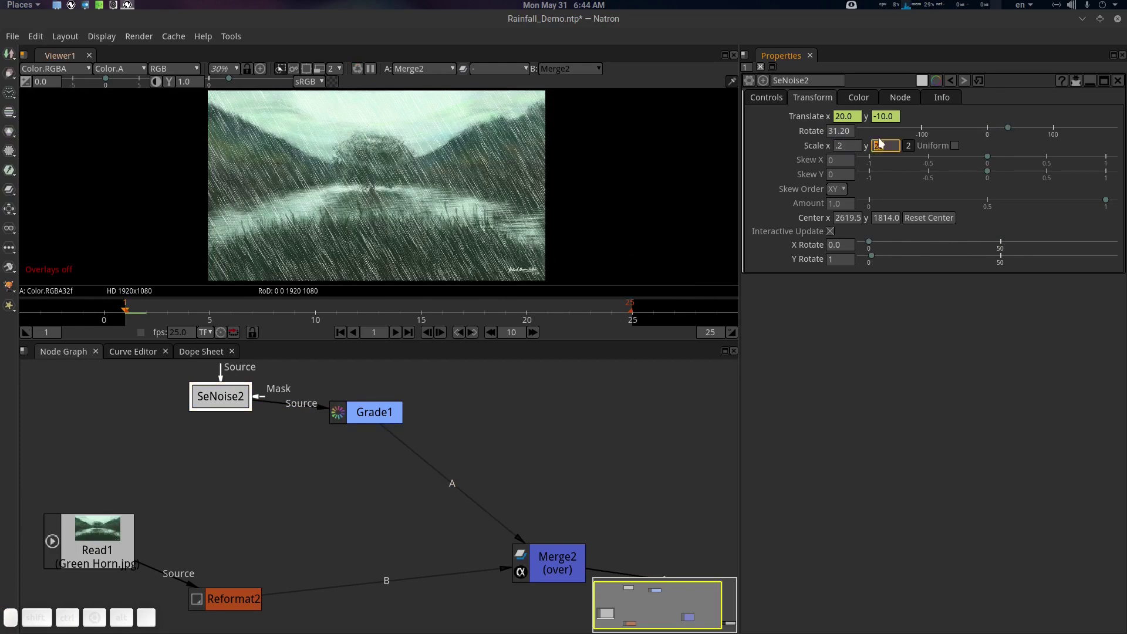
click(861, 97)
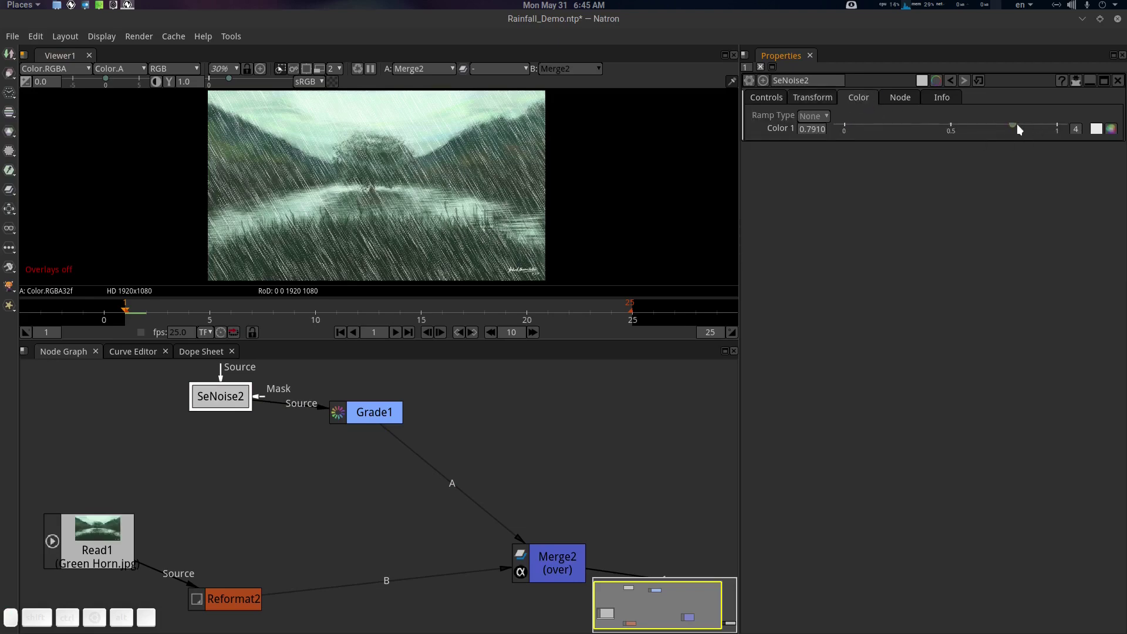
drag(1012, 125, 1002, 126)
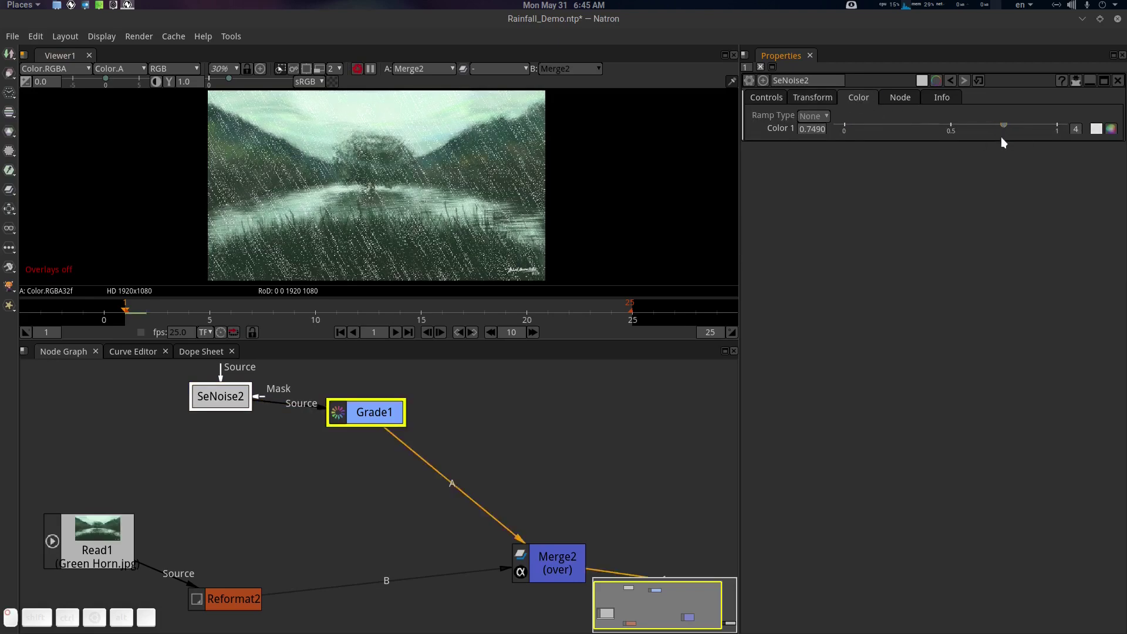
Set SeNoise2's Noise Size to 10 and play back the slanted rain.
click(771, 100)
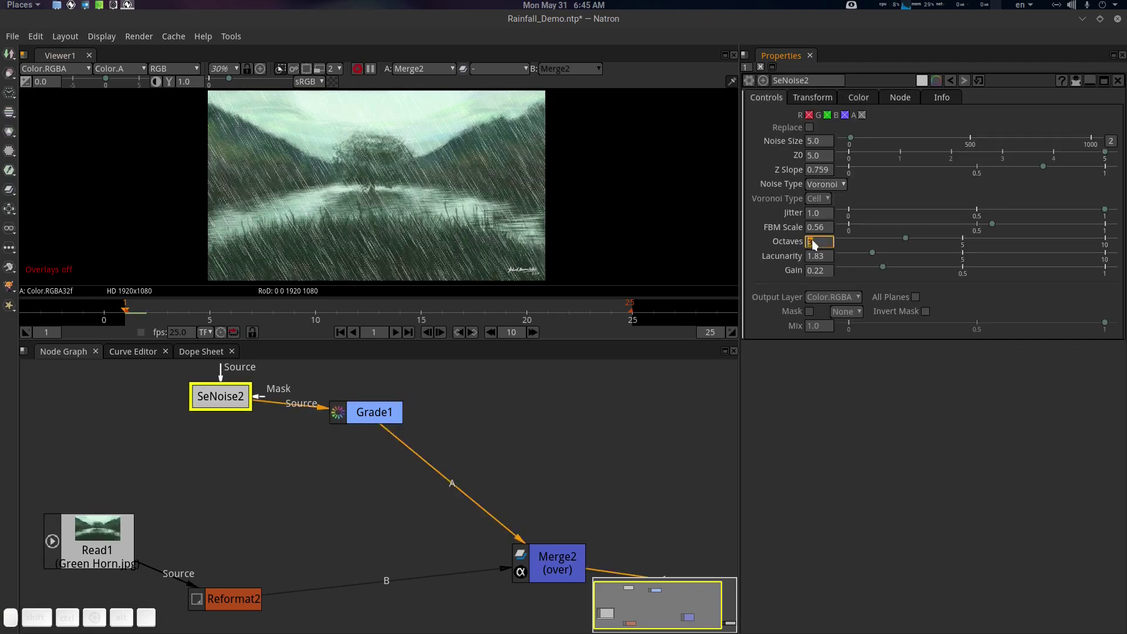
mouse_move(851, 140)
mouse_down()
mouse_move(863, 136)
mouse_move(853, 142)
mouse_up()
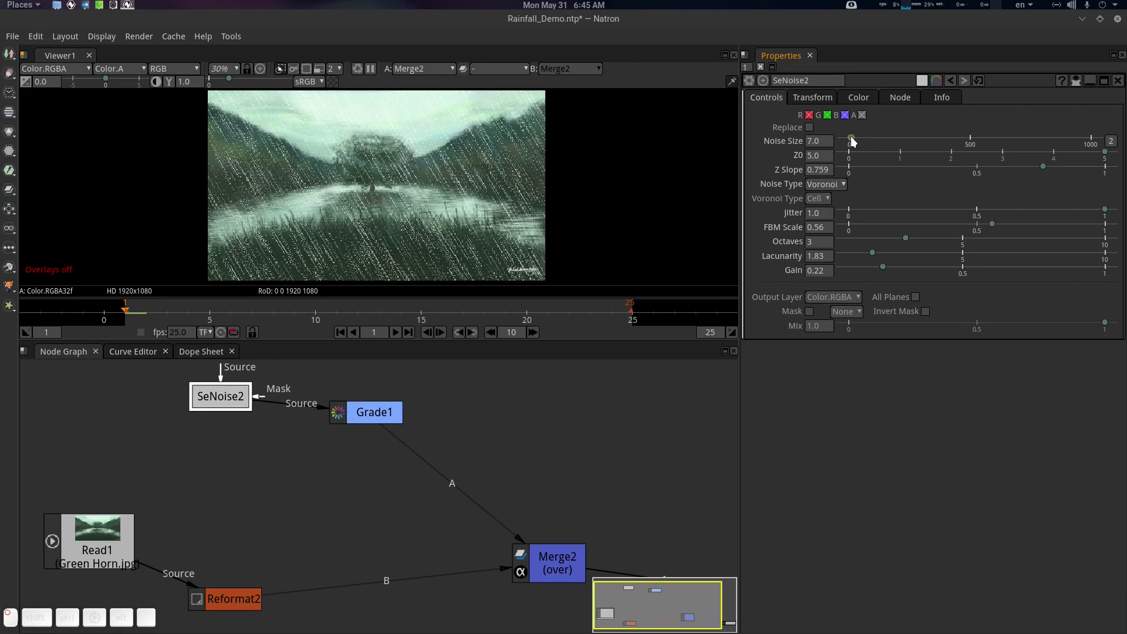
click(825, 146)
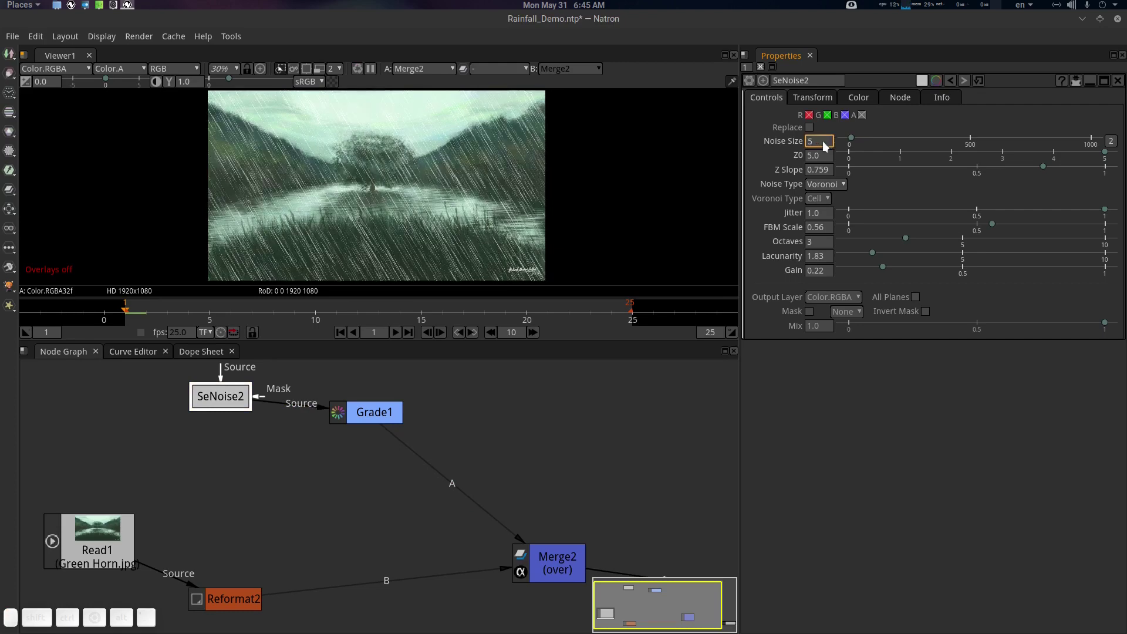
text(5)
key(BackSpace)
text(10)
key(Return)
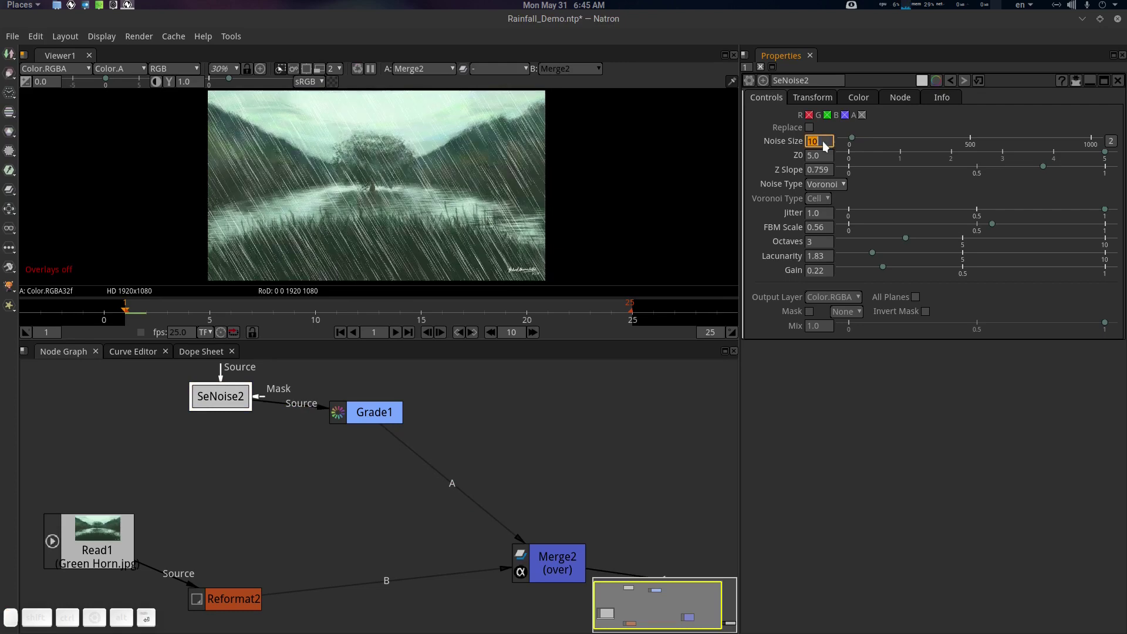
click(398, 332)
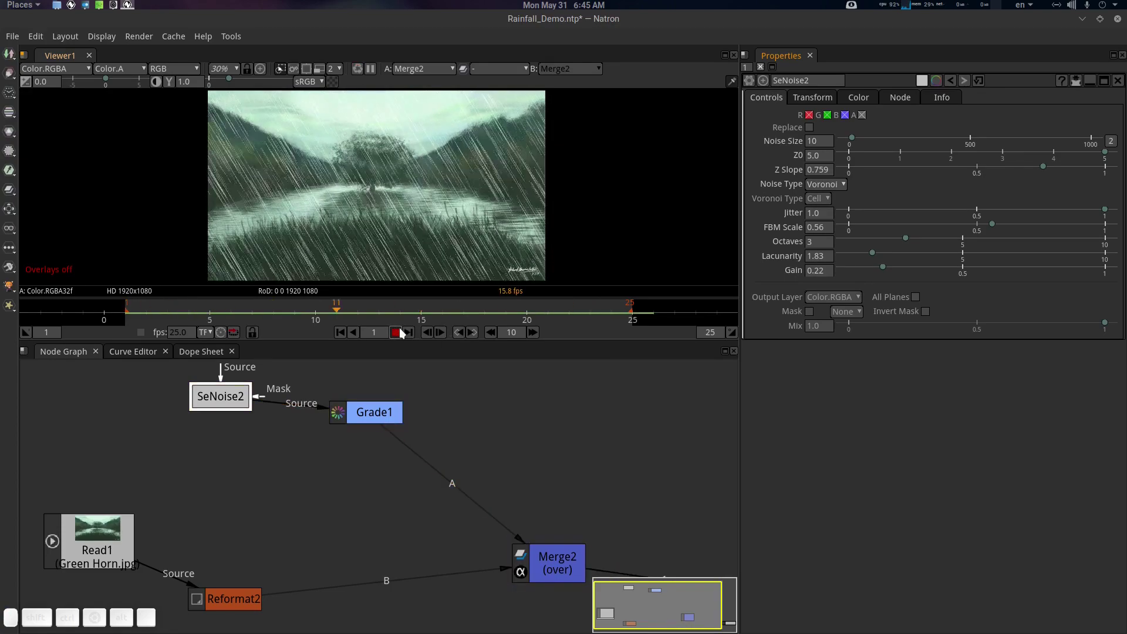
click(398, 332)
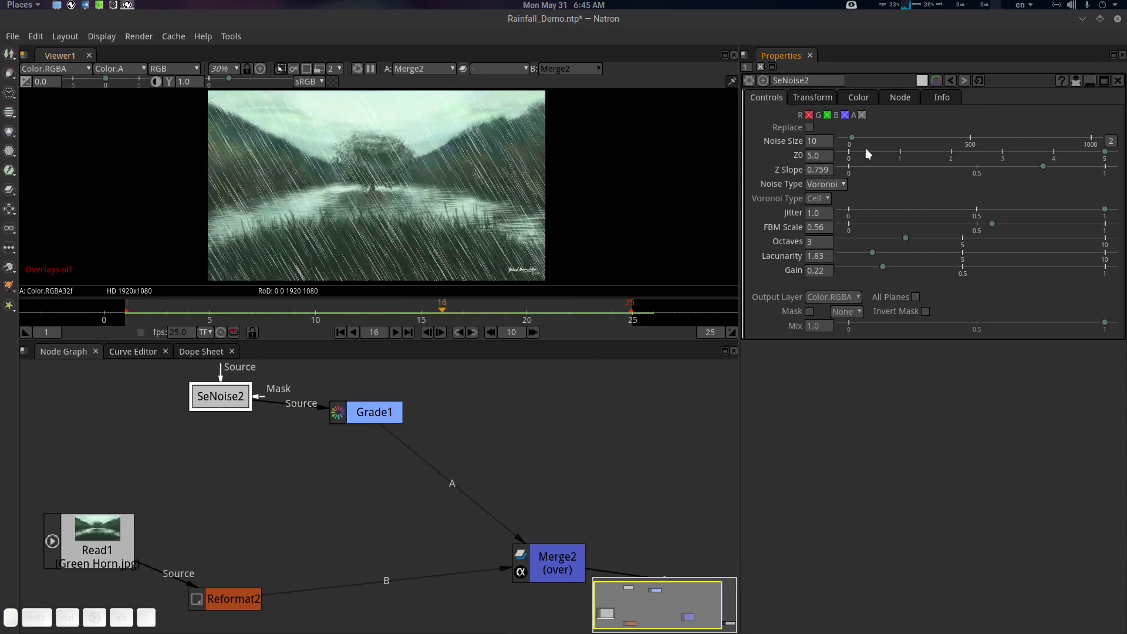
Shorten the rain streaks by setting SeNoise2's Y scale to 8, play back the rainfall and inspect the streaks up close.
click(859, 99)
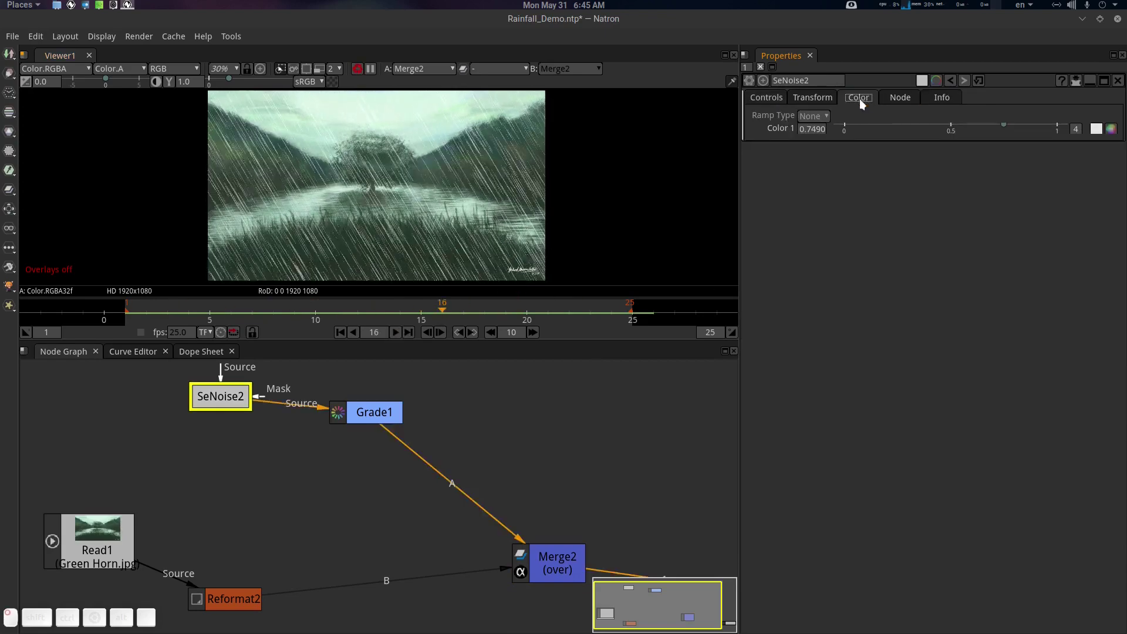
click(822, 100)
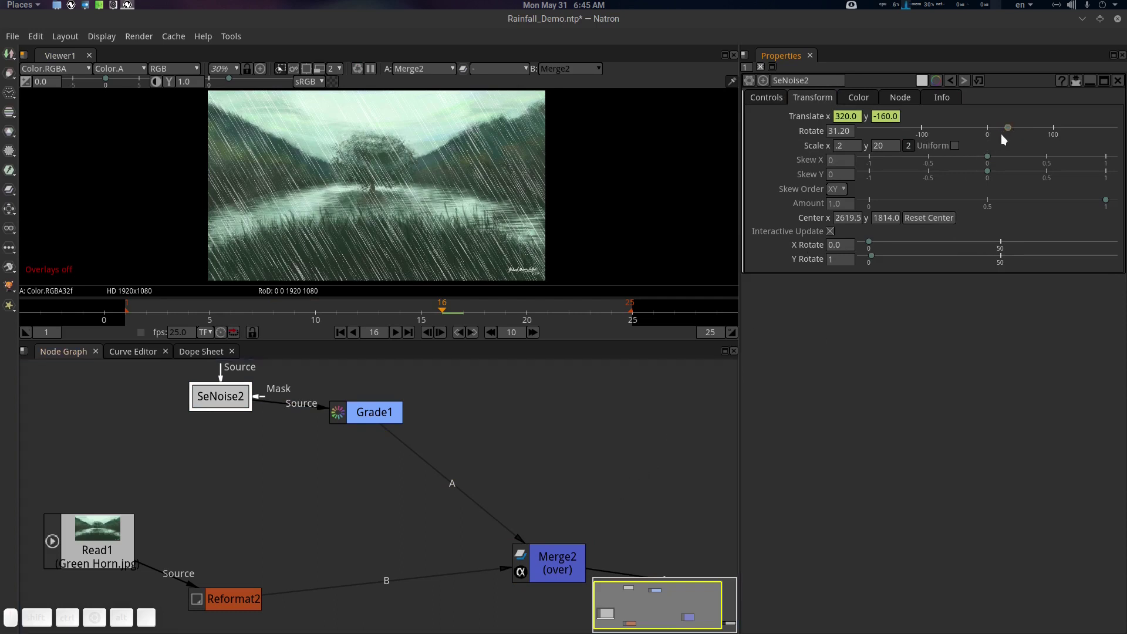
click(885, 145)
text(15)
key(Return)
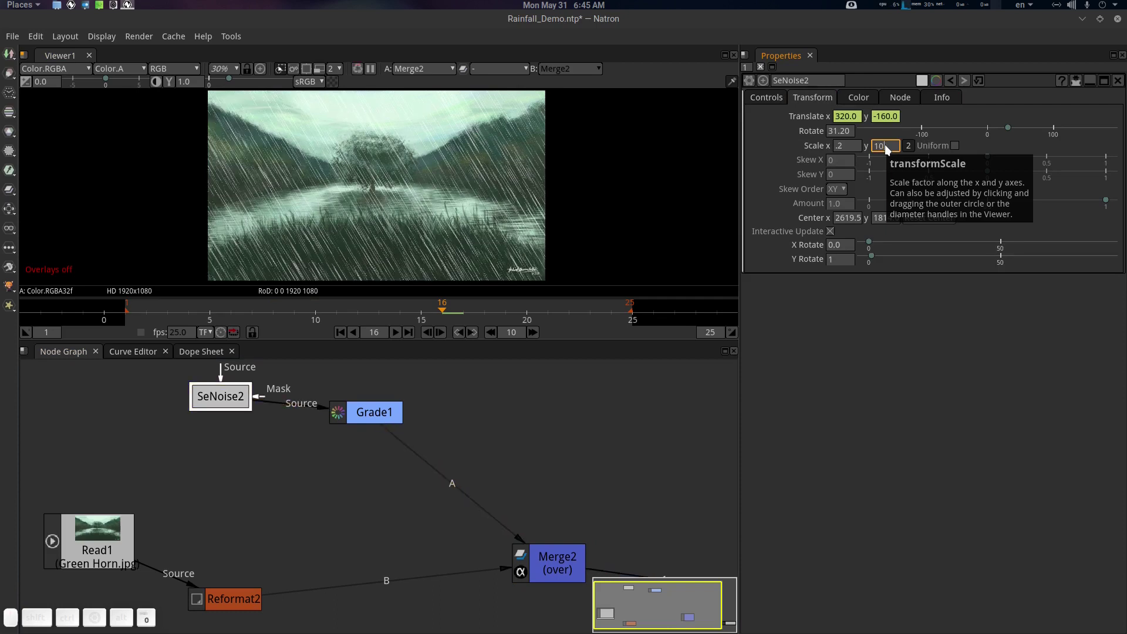
text(10)
key(Return)
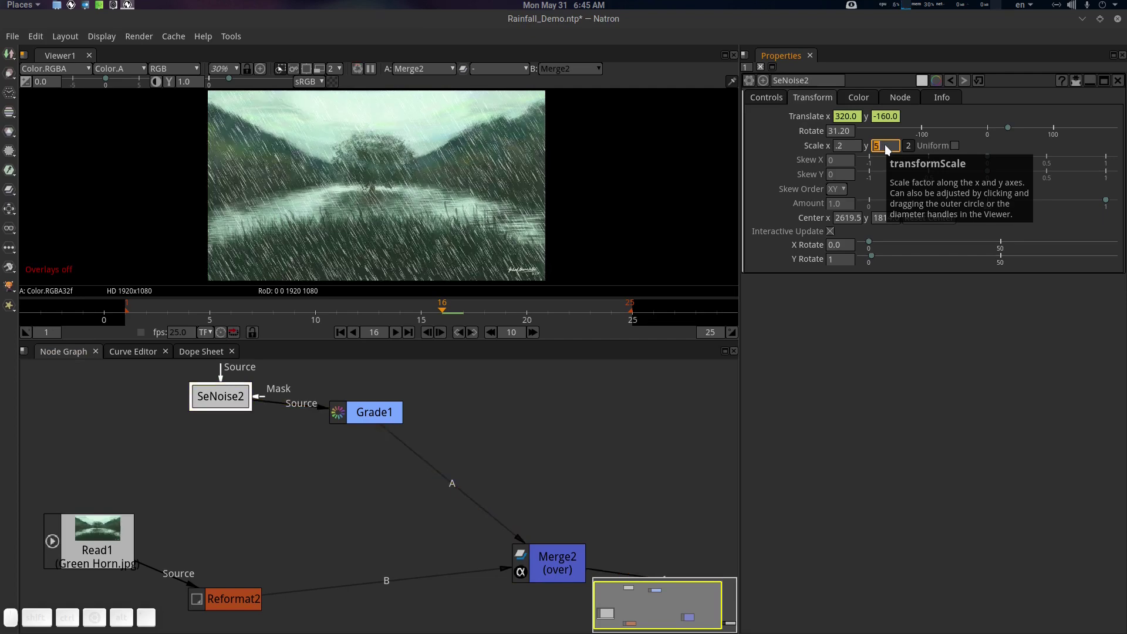
text(8)
key(Return)
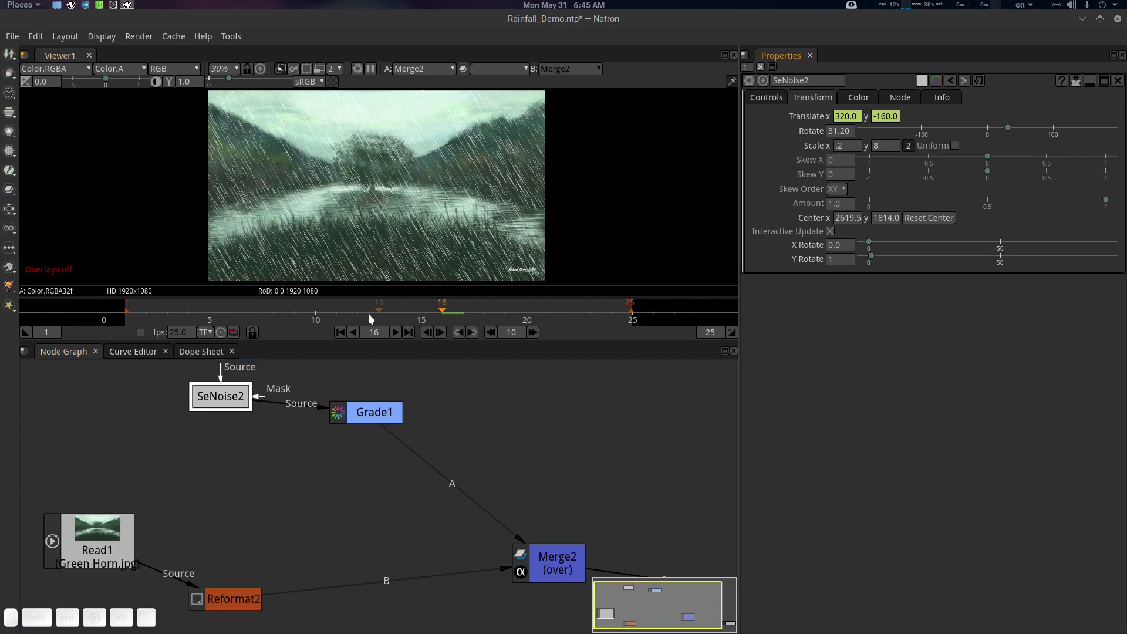
click(394, 333)
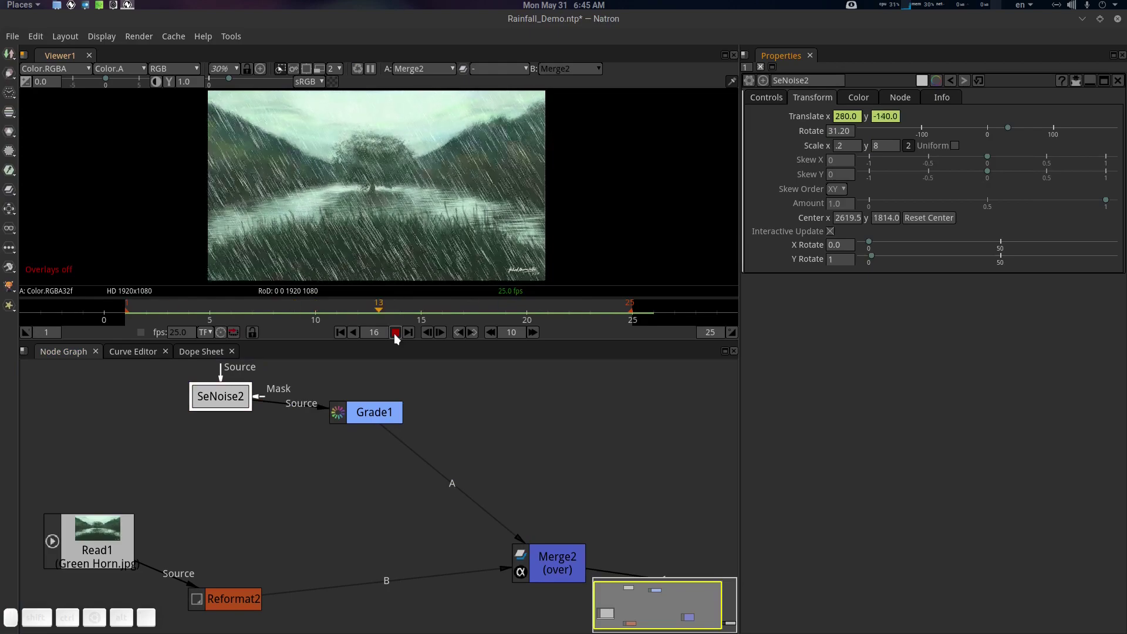
click(393, 333)
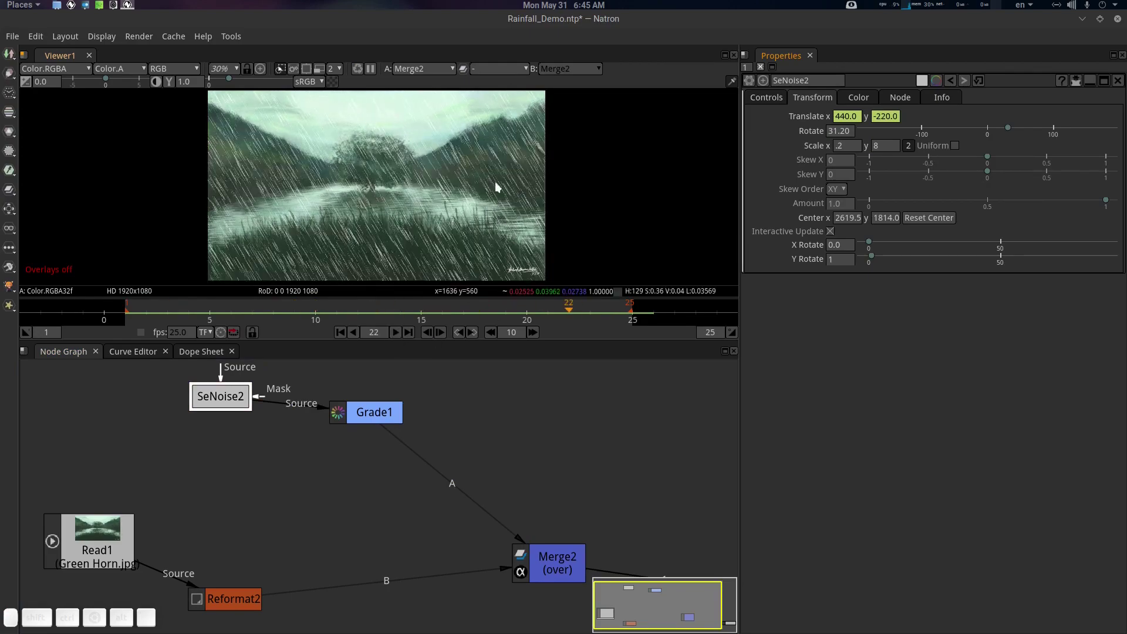
scroll(474, 184, up, 5)
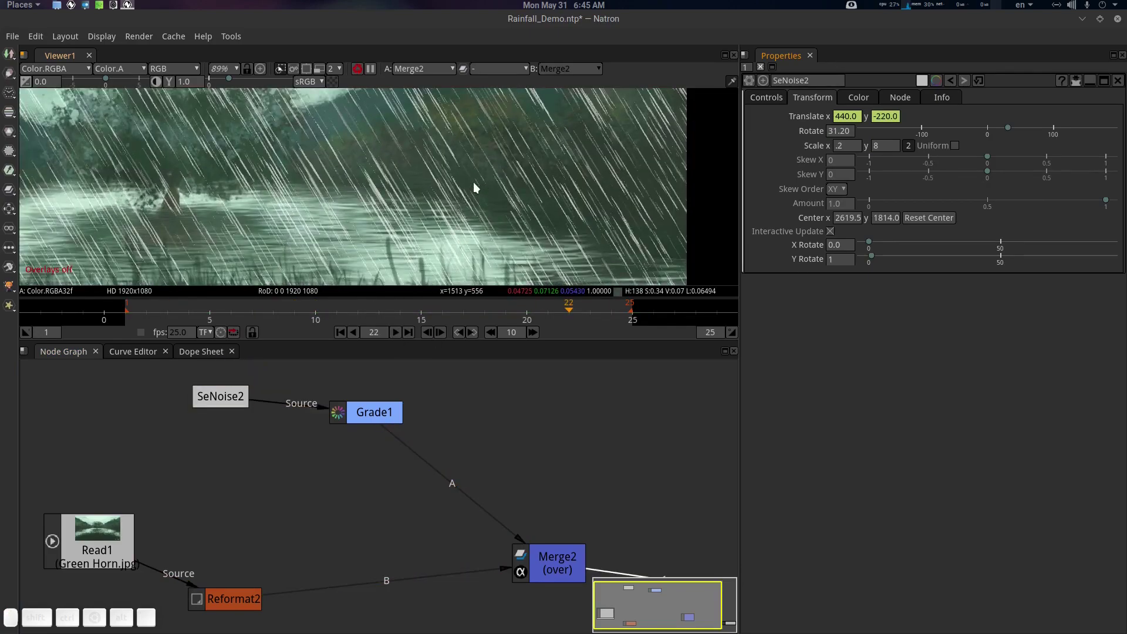
scroll(474, 184, down, 5)
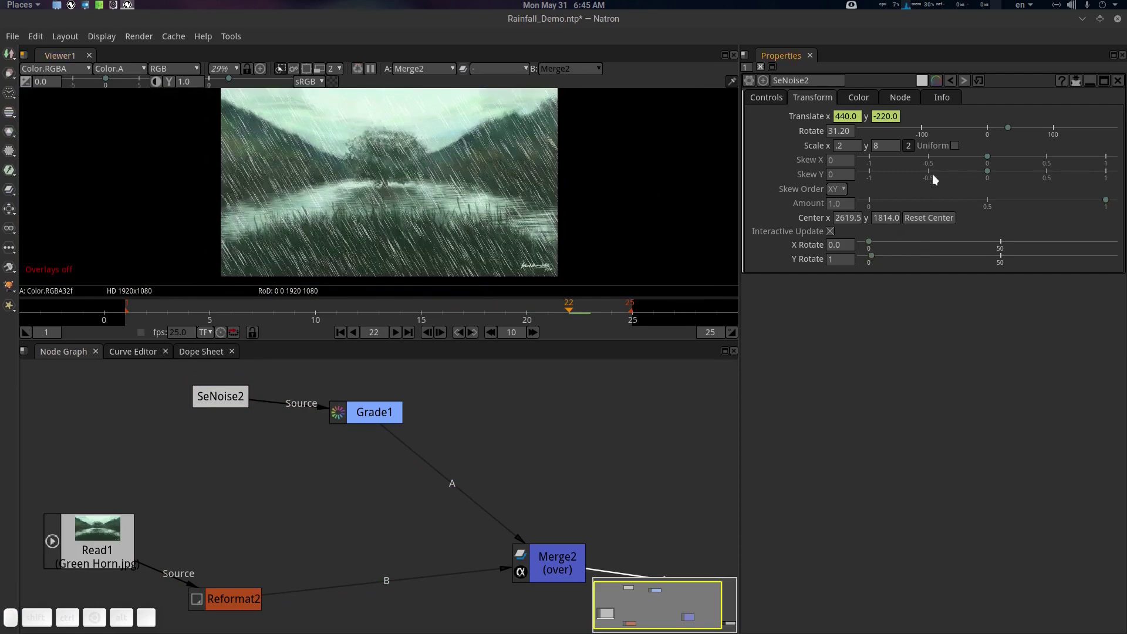
Try skewing the rain with SeNoise2's Skew X at -0.352 and Skew Y at 0.352, and play back the animation.
drag(989, 156, 1029, 171)
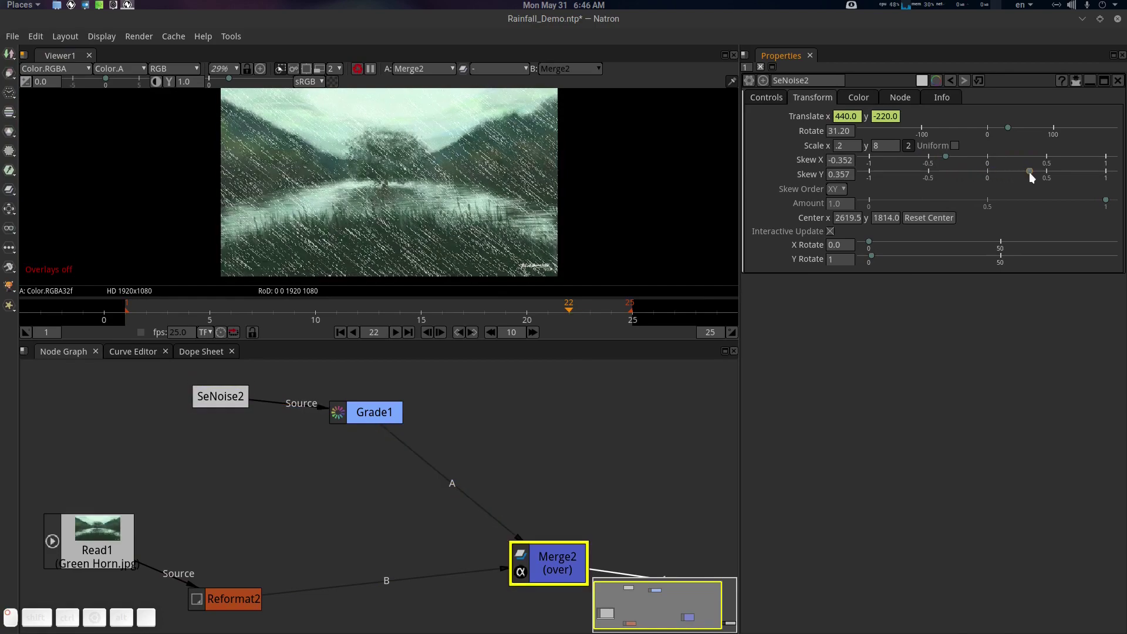
click(397, 332)
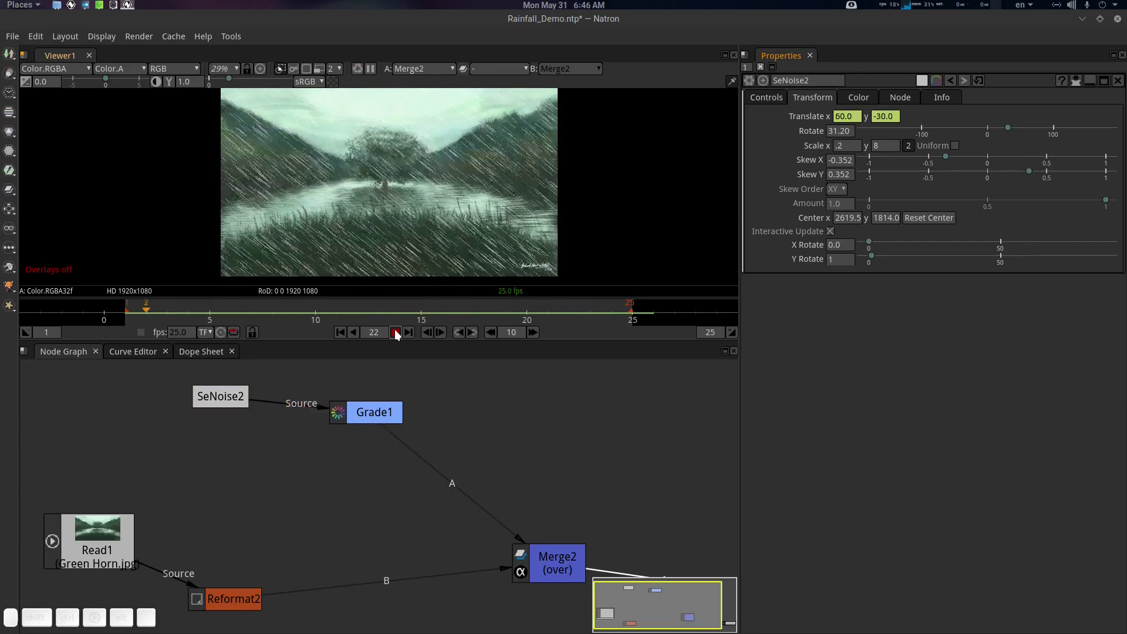
click(396, 333)
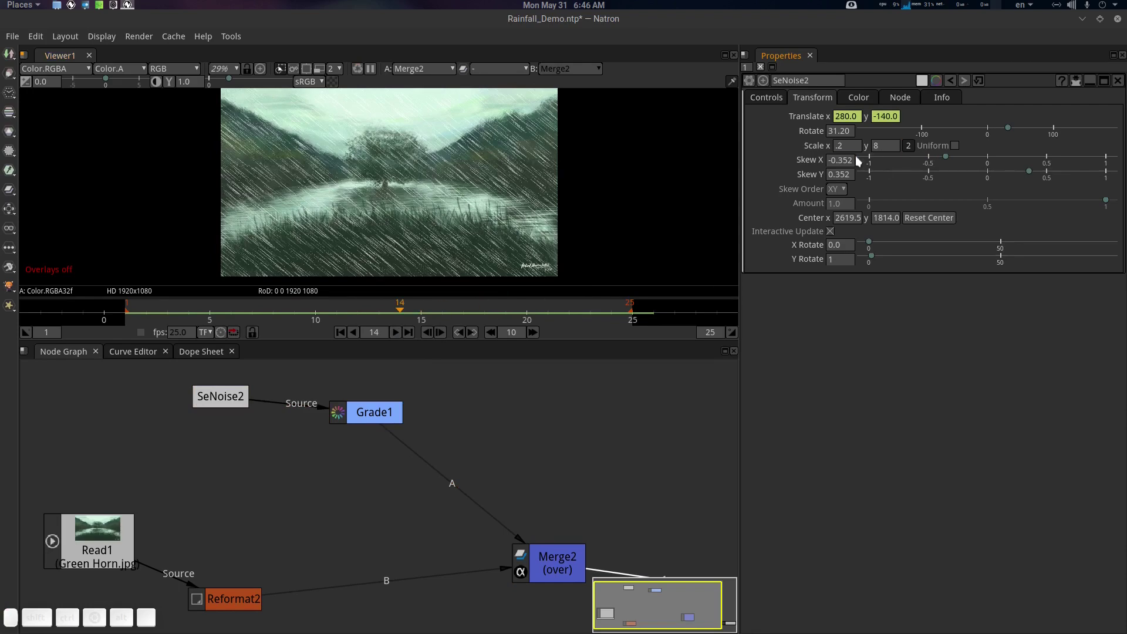
Reset both Skew X and Skew Y of SeNoise2 to 0.
text(0)
key(Return)
double_click(842, 173)
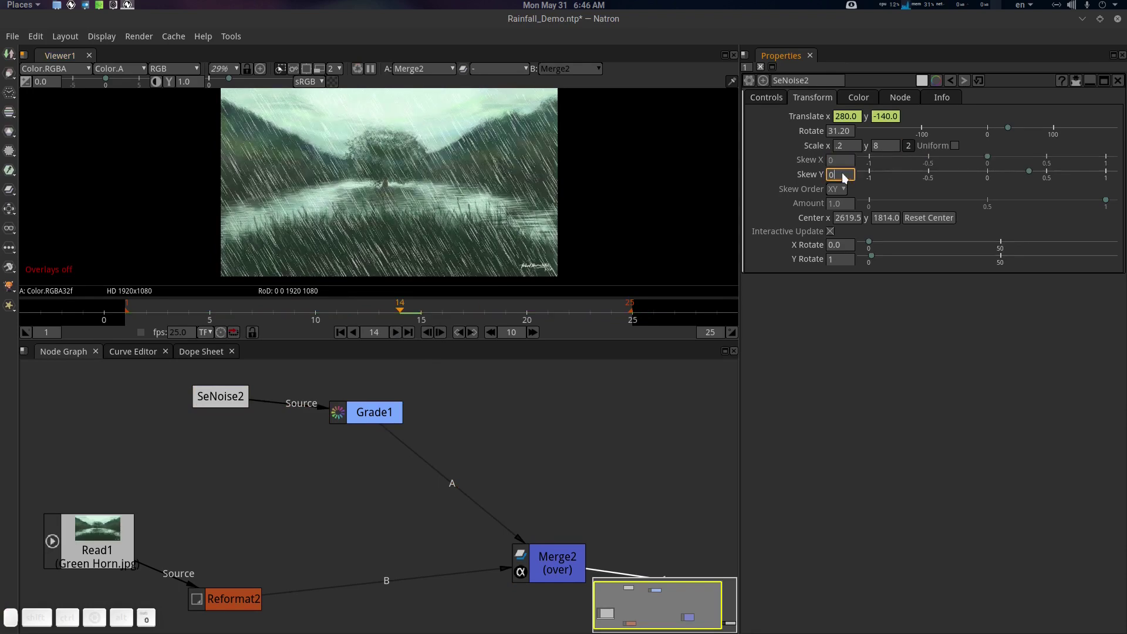
text(0)
key(Return)
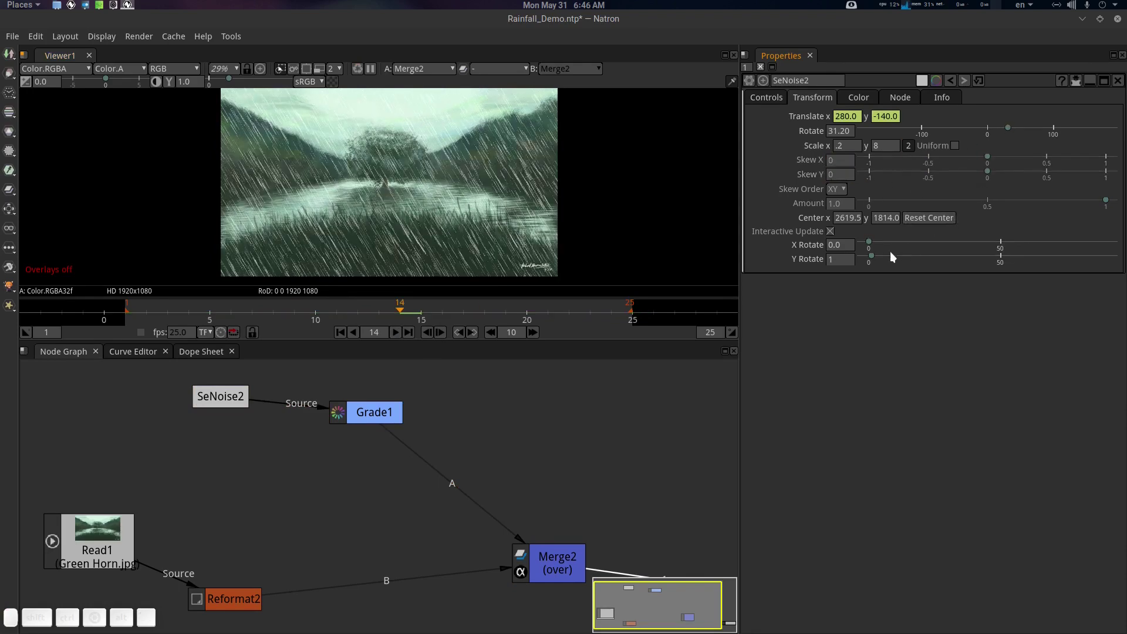
Set SeNoise2's X Rotate to 28.30 and play back the rainfall with it.
drag(873, 240, 943, 235)
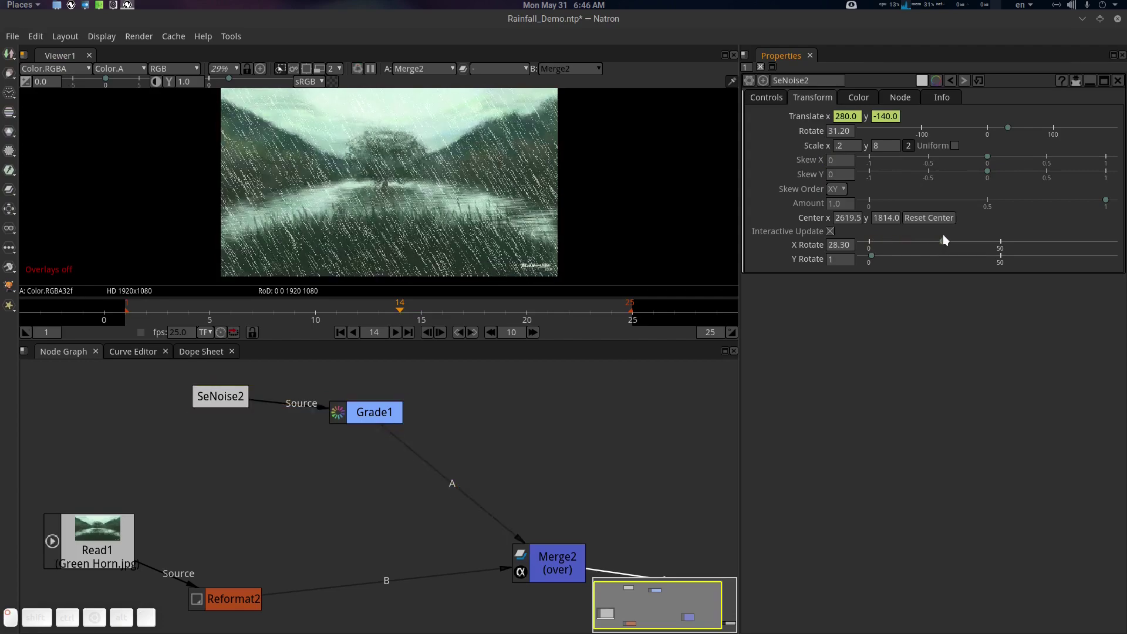
click(395, 332)
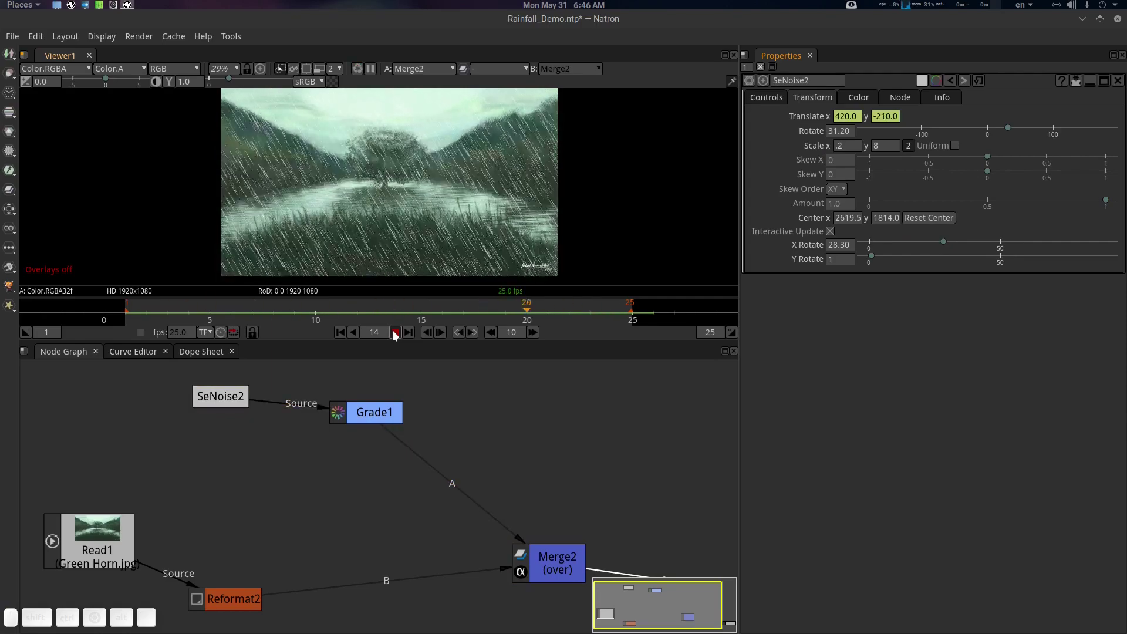
click(394, 333)
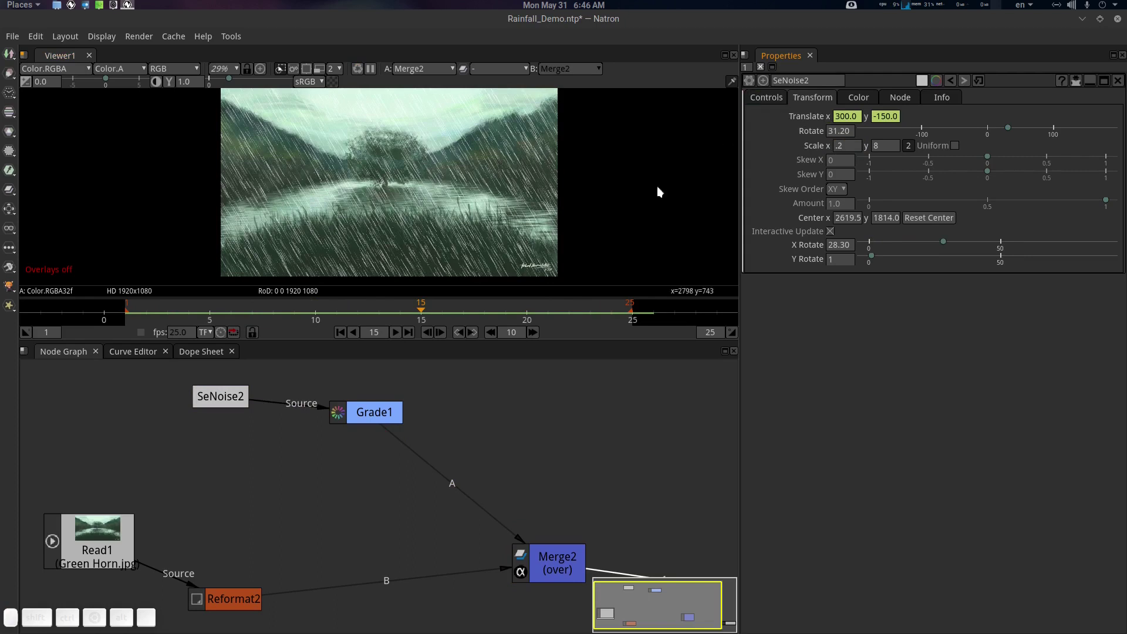
Lower Grade1's Offset to -0.707 and its Black Point to 0.393 to thin out the rain.
double_click(375, 409)
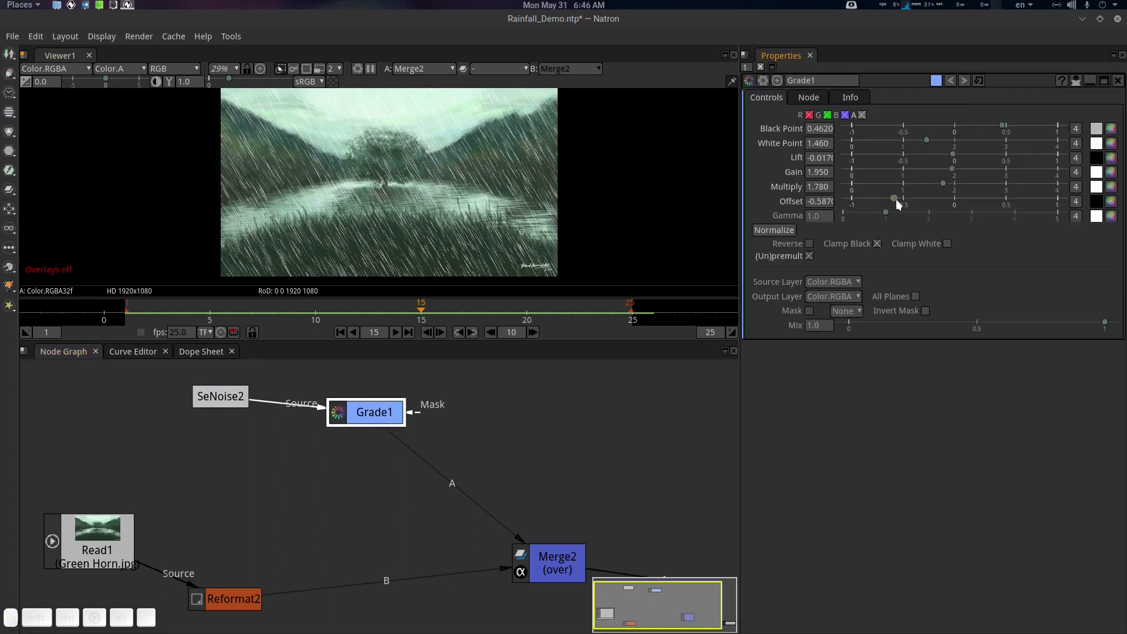
mouse_move(896, 197)
mouse_down()
mouse_move(878, 199)
mouse_move(918, 196)
mouse_move(881, 199)
mouse_up()
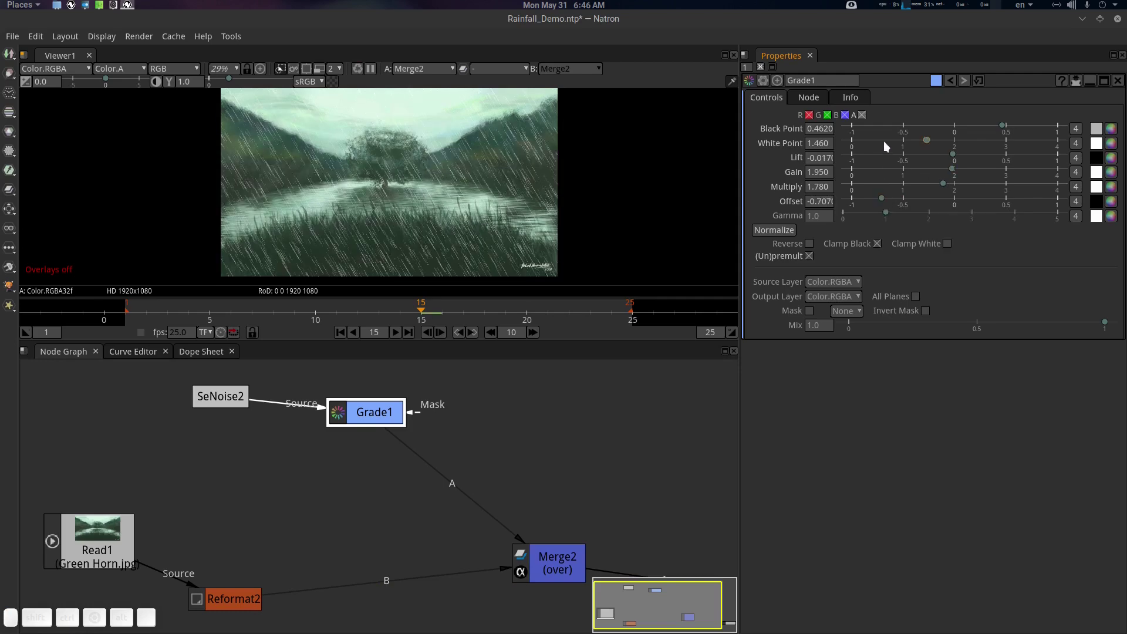
mouse_move(1000, 125)
mouse_down()
mouse_move(1012, 125)
mouse_move(984, 125)
mouse_move(995, 125)
mouse_up()
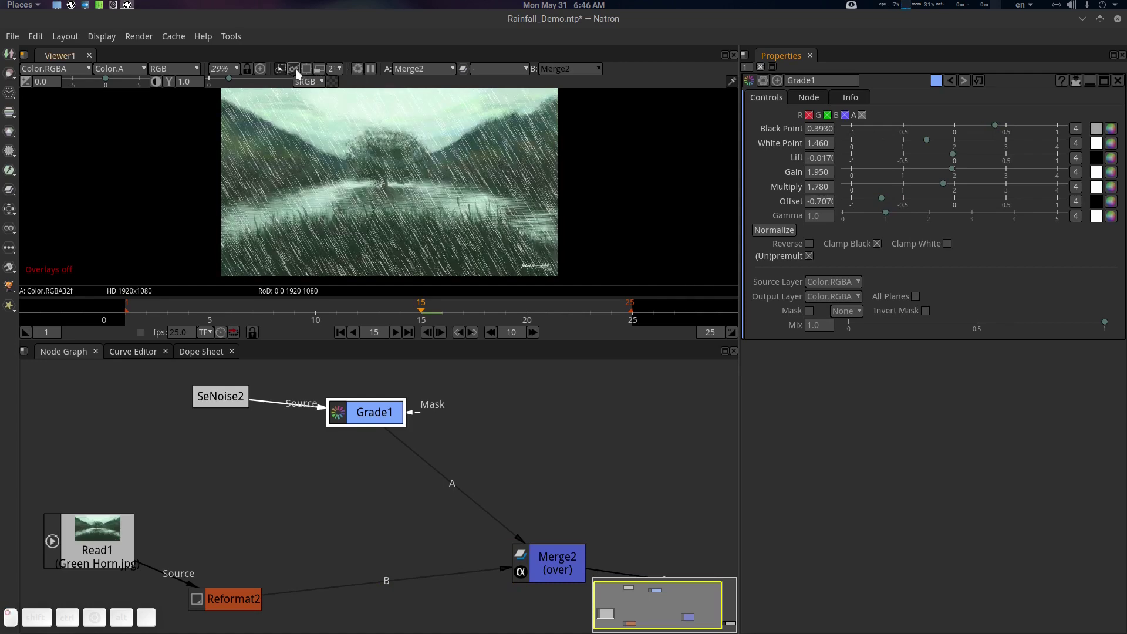
Turn on full-frame processing in the viewer, and fine-tune Grade1 to Black Point 0.376 and White Point 1.510.
click(294, 68)
drag(994, 125, 980, 125)
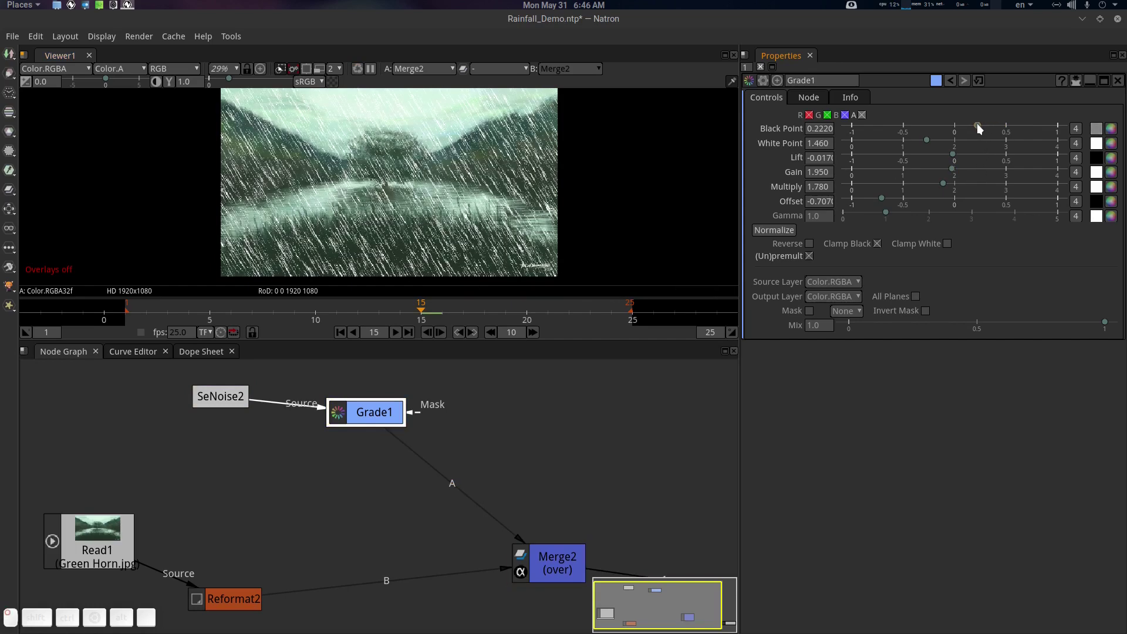
drag(977, 123, 992, 124)
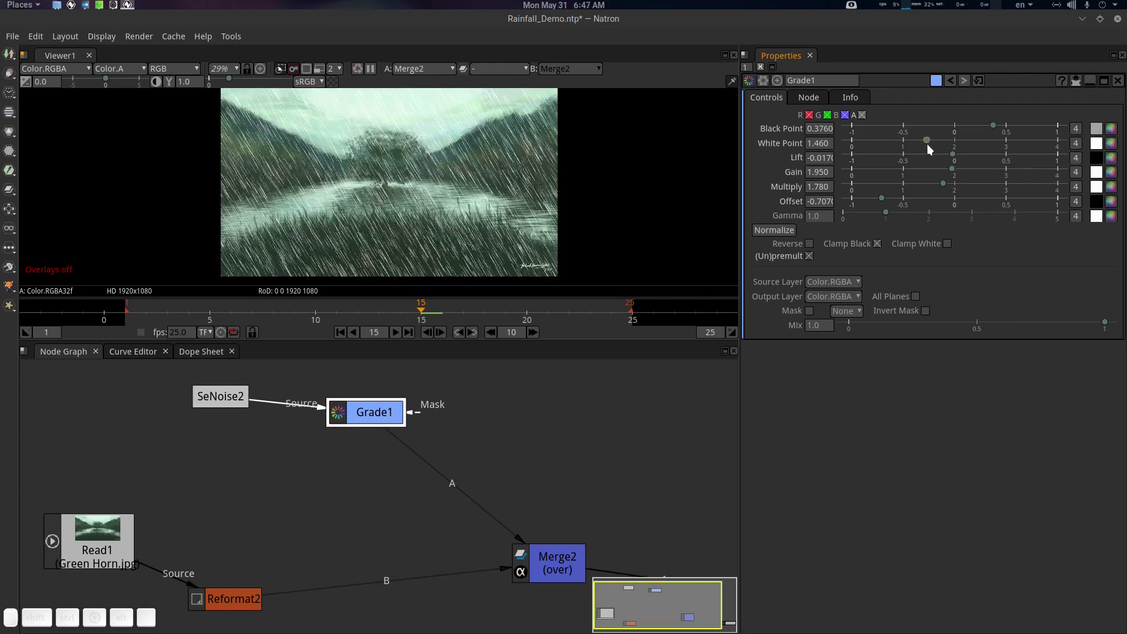
mouse_move(925, 140)
mouse_down()
mouse_move(939, 140)
mouse_move(929, 139)
mouse_up()
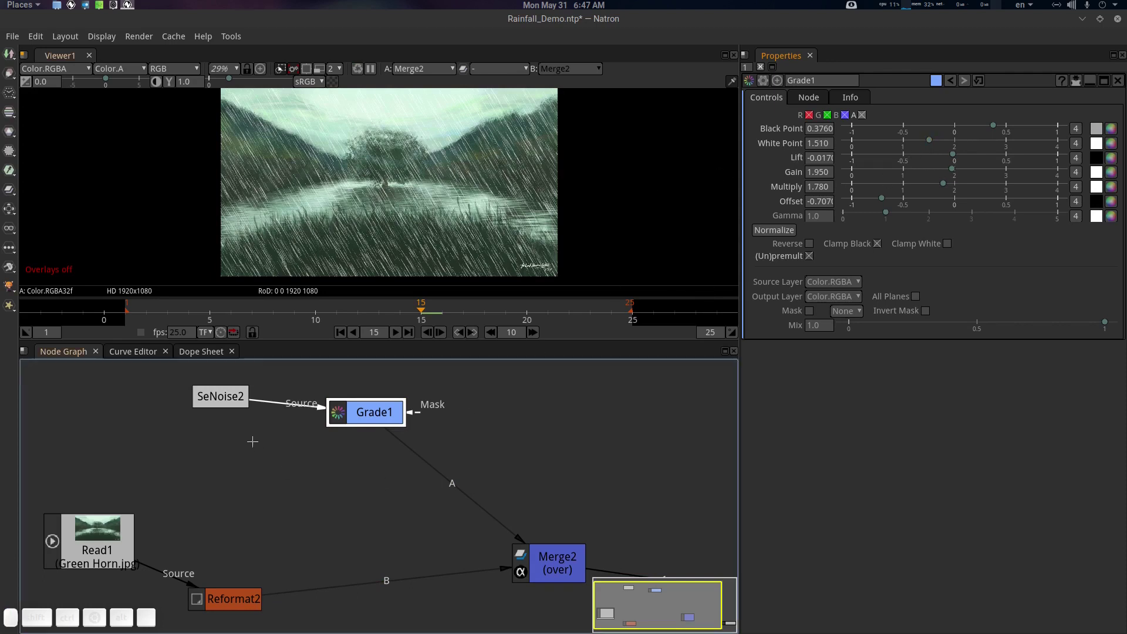
Set SeNoise2's Noise Size to 12 and play back the rainfall.
click(223, 398)
double_click(223, 397)
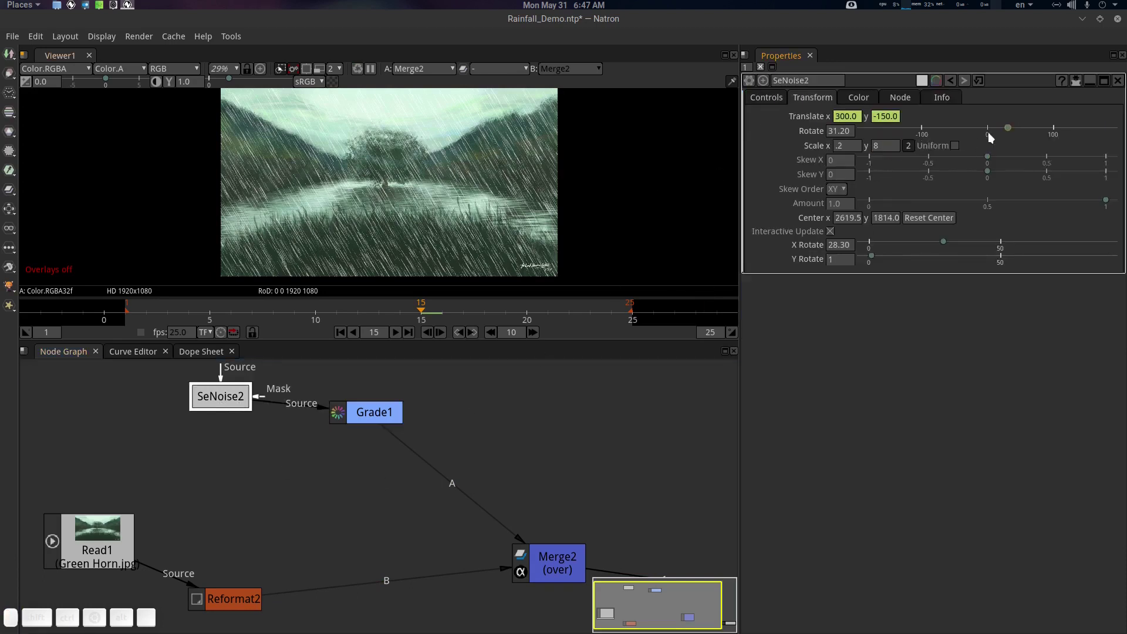
click(745, 95)
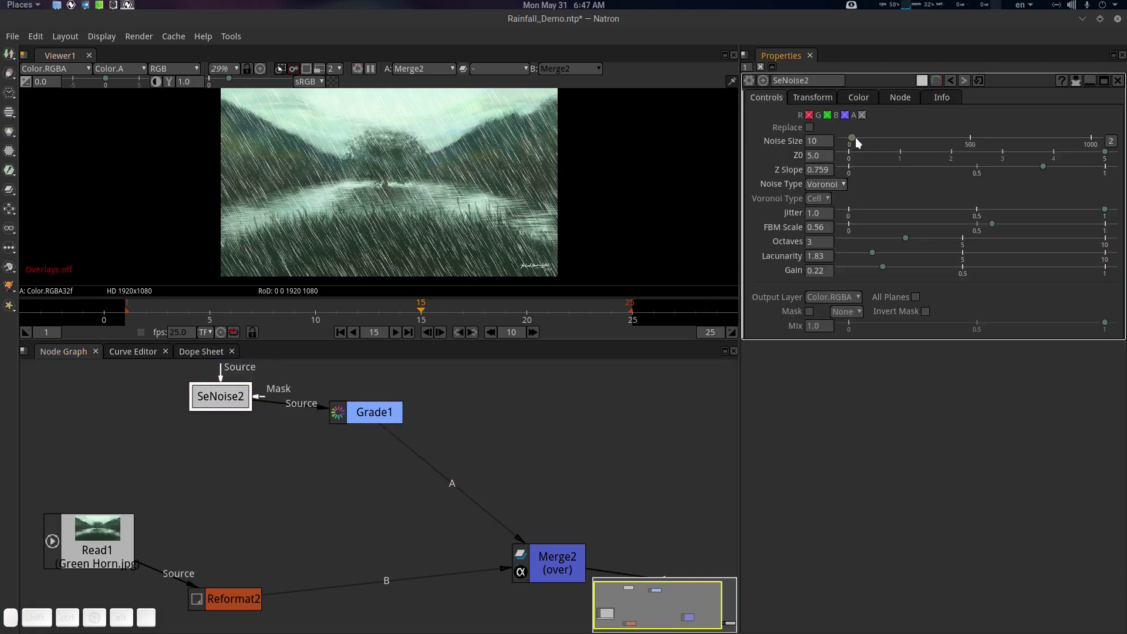
mouse_move(855, 137)
mouse_down()
mouse_move(868, 138)
mouse_move(852, 135)
mouse_up()
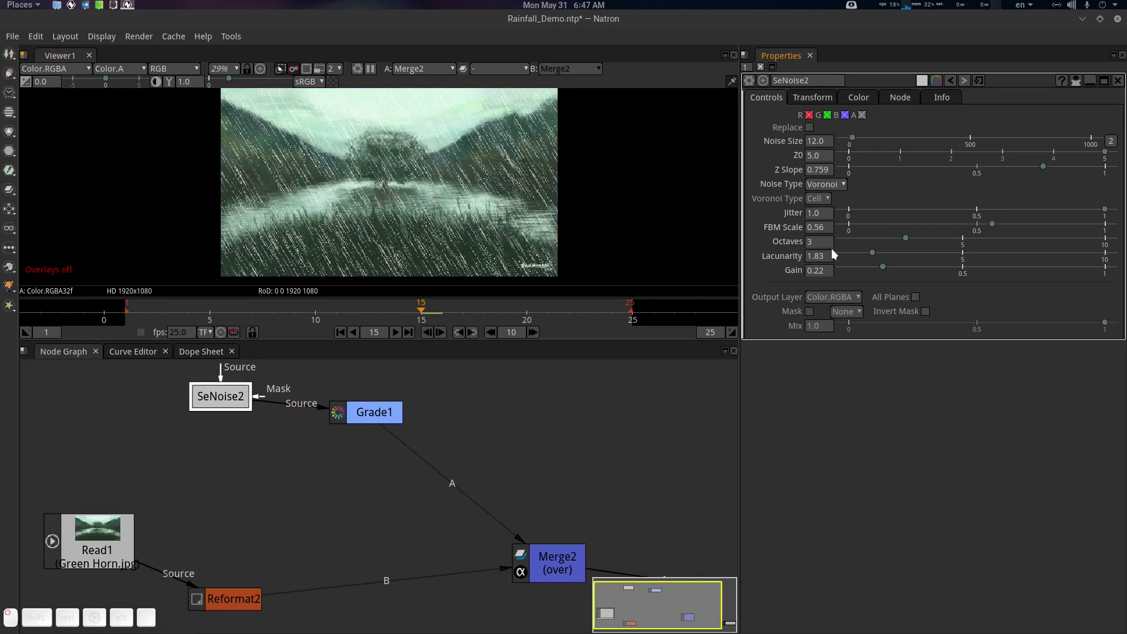
click(395, 333)
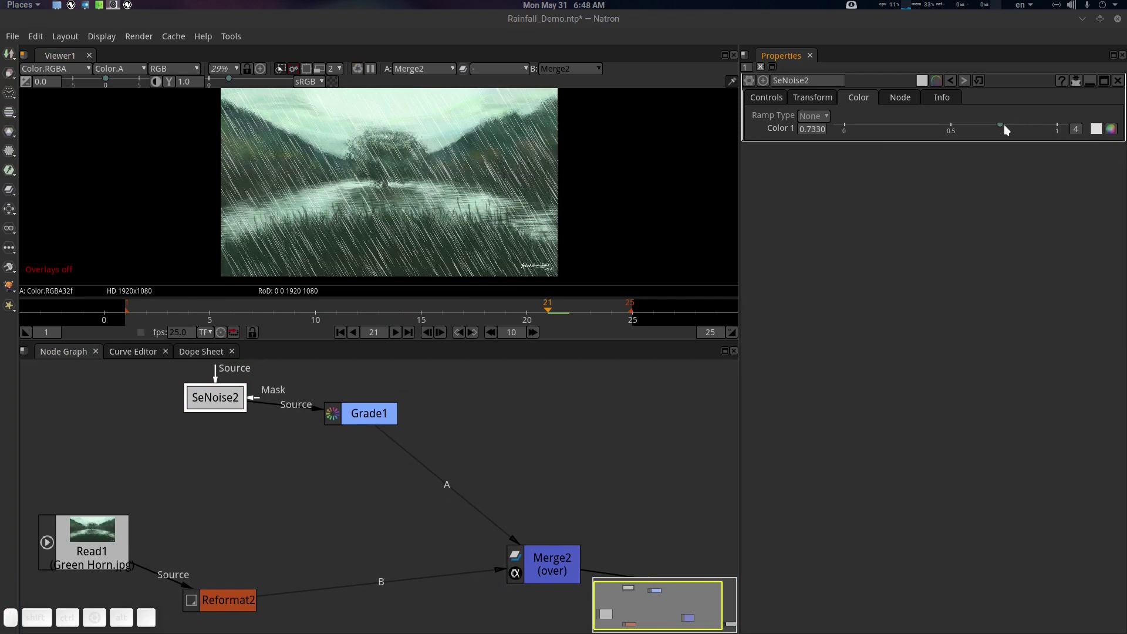
Set SeNoise2's Color 1 to 0.664, play back the rainfall and view it in the enlarged viewer.
drag(1005, 125, 985, 125)
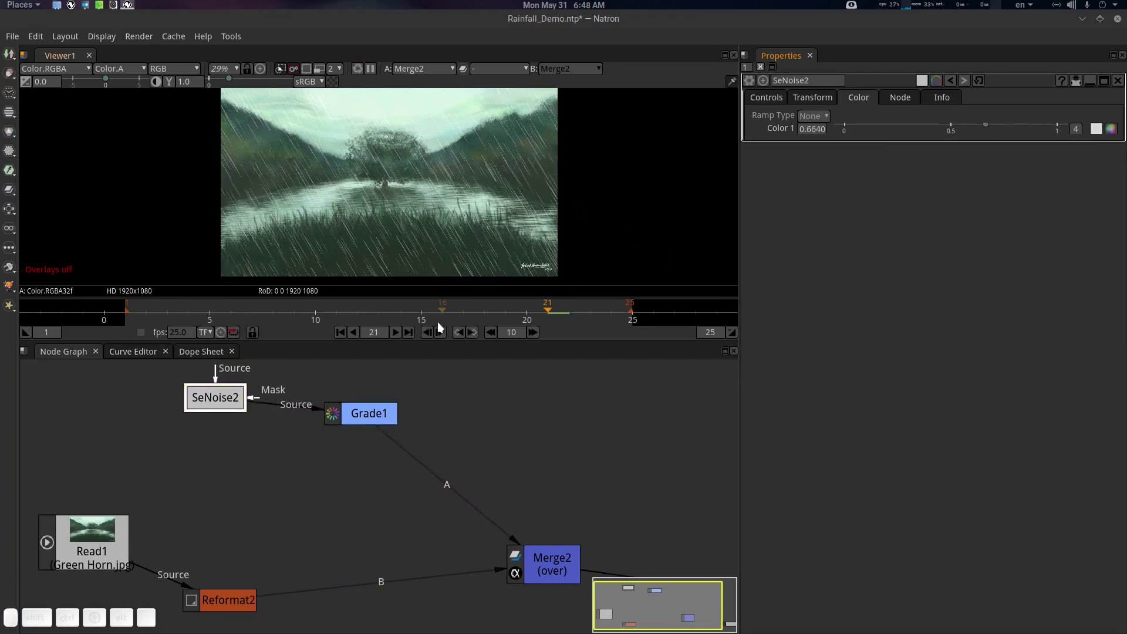
click(396, 332)
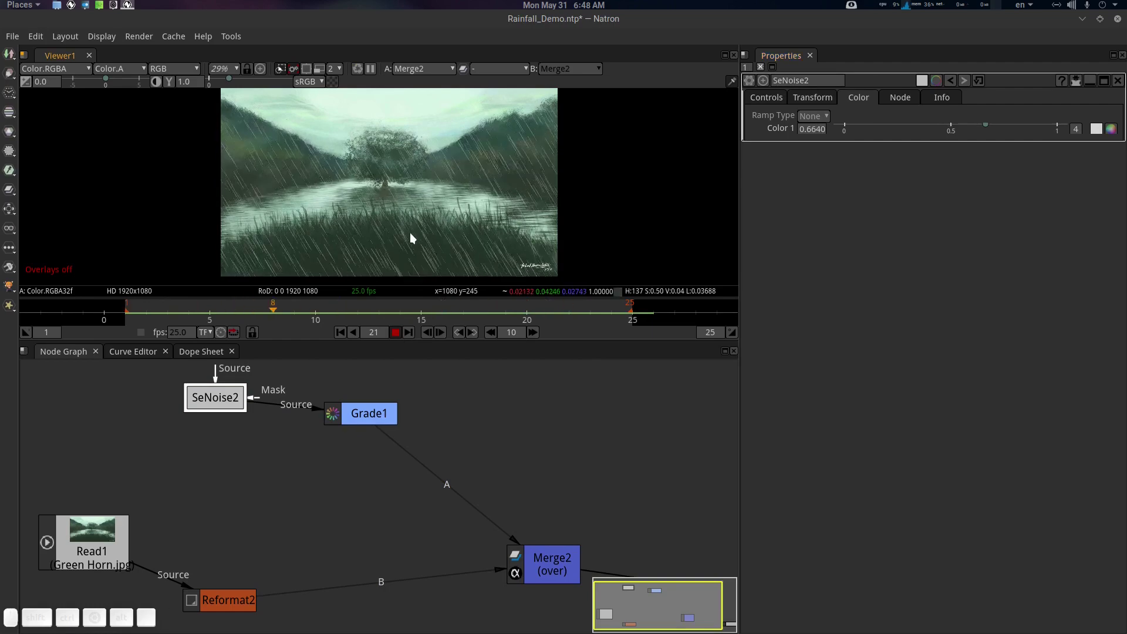
key(f)
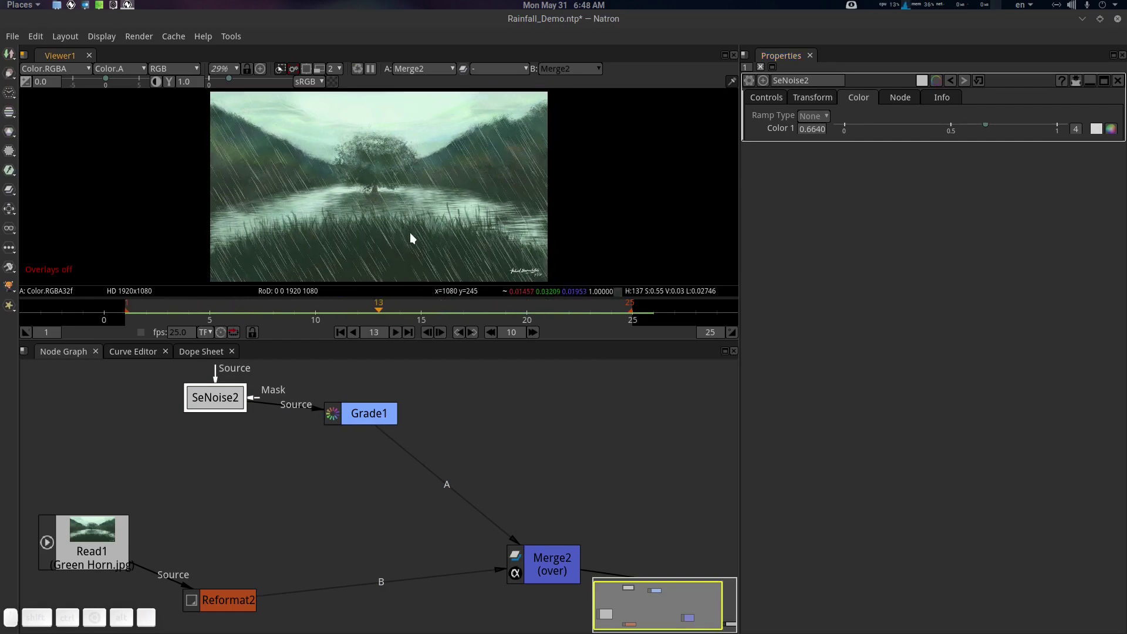
key(space)
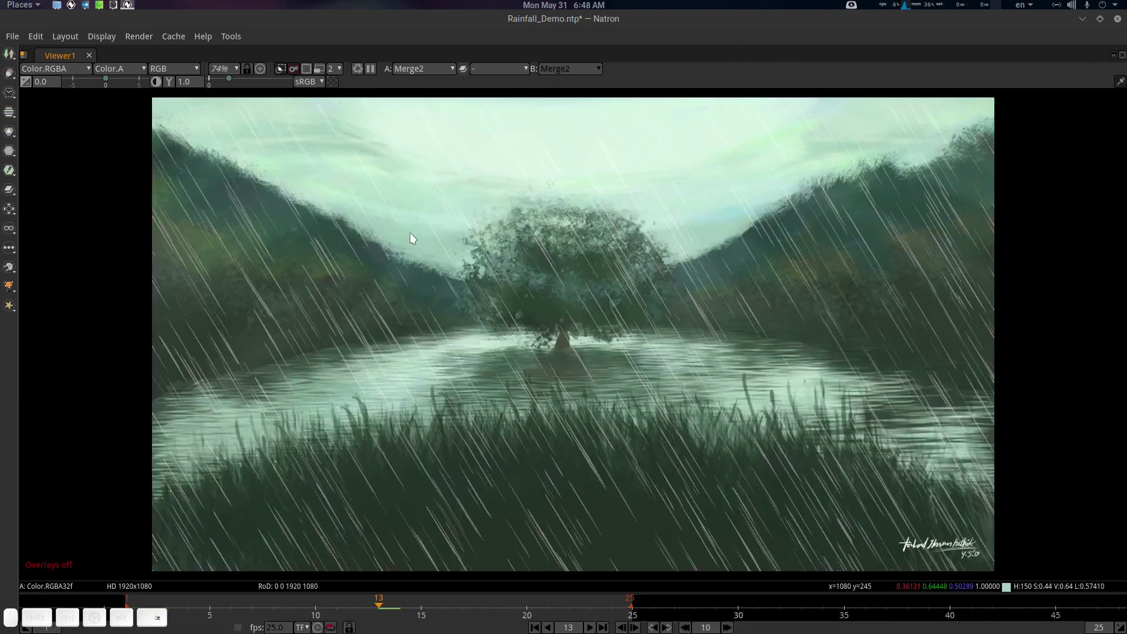
key(space)
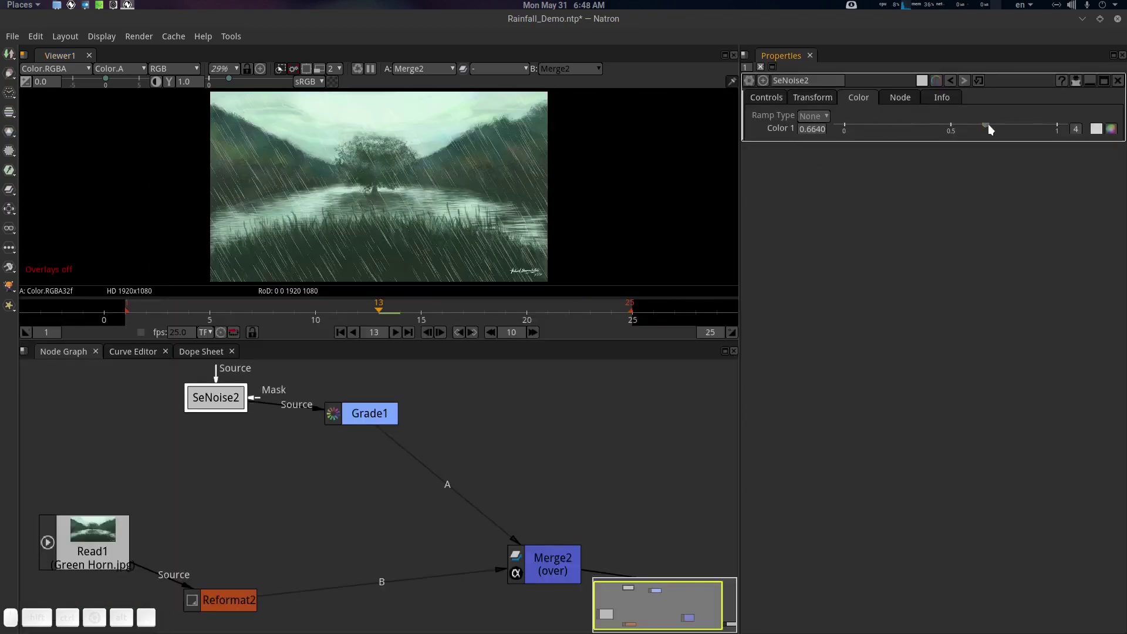
Try raising SeNoise2's Color 1 to 0.722 and play back the denser rain in the enlarged viewer.
drag(987, 124, 998, 124)
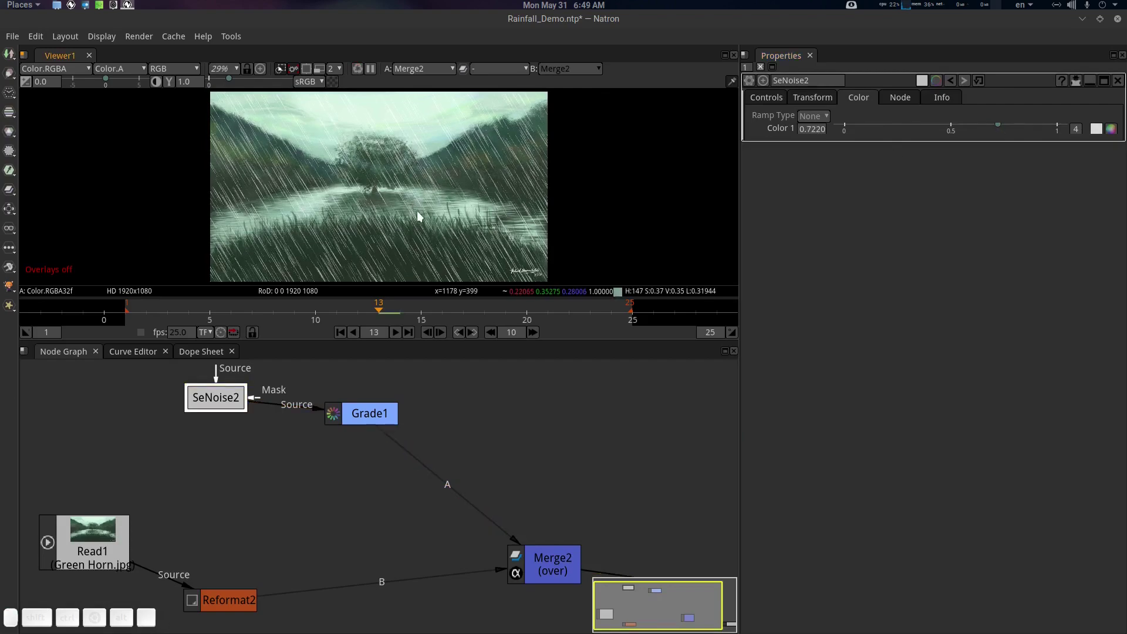
key(l)
key(space)
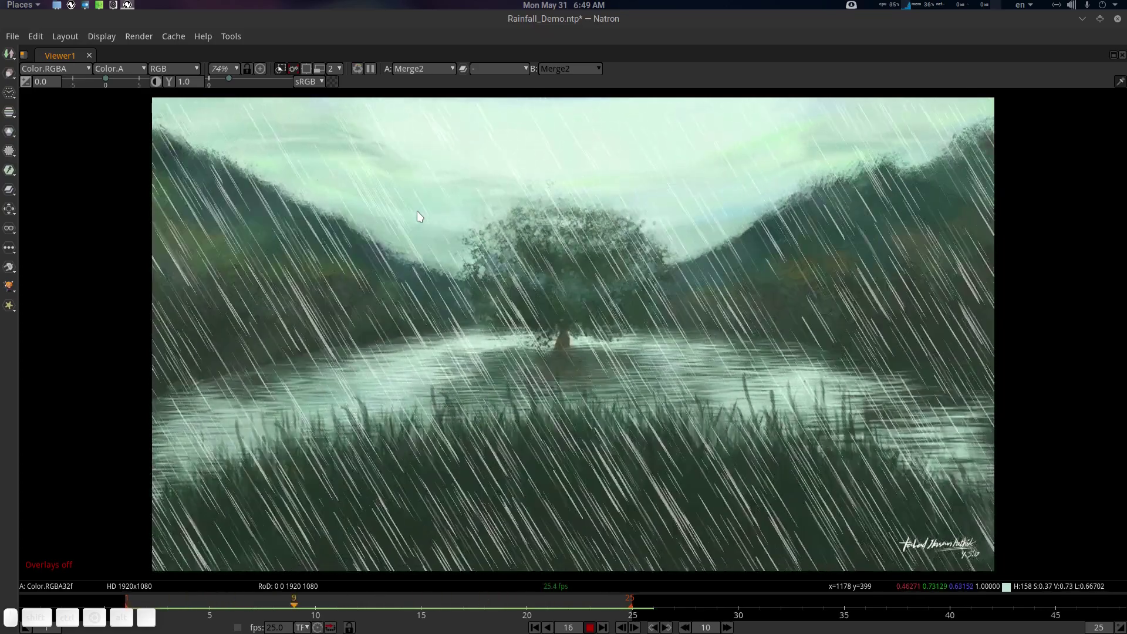
key(space)
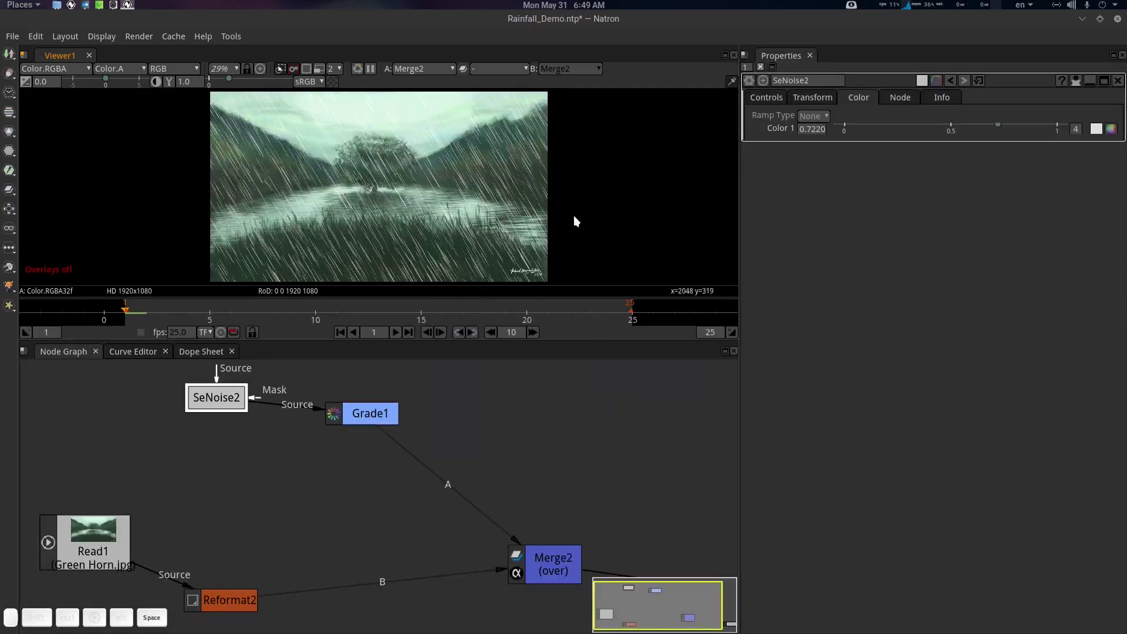
Shorten the rain streaks by setting SeNoise2's Y scale to 4.
click(813, 98)
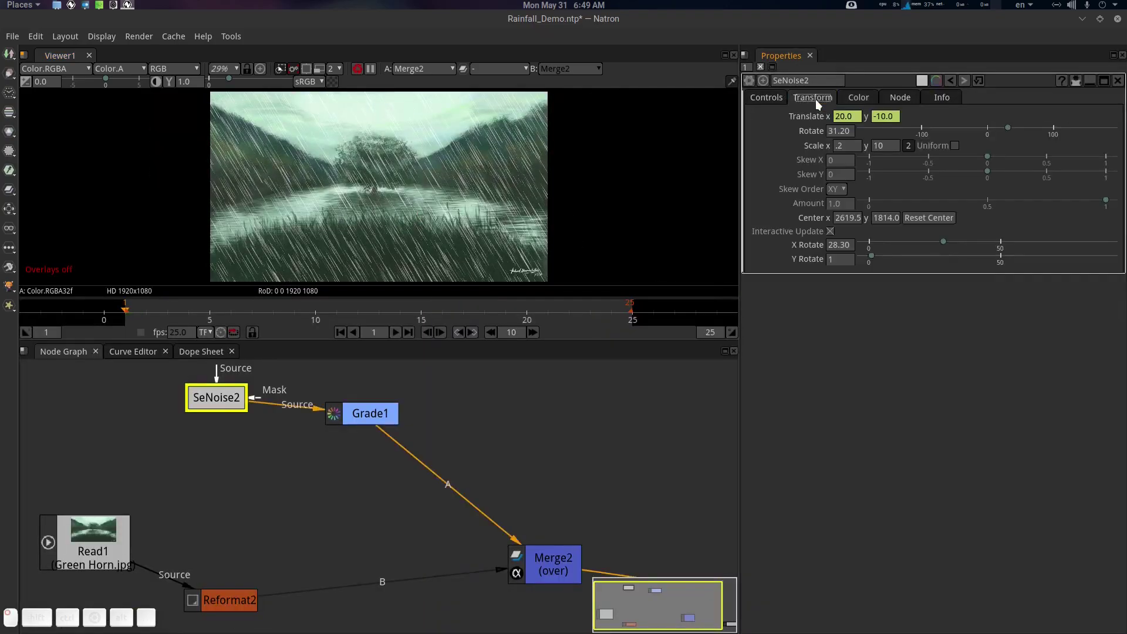
double_click(885, 147)
key(Return)
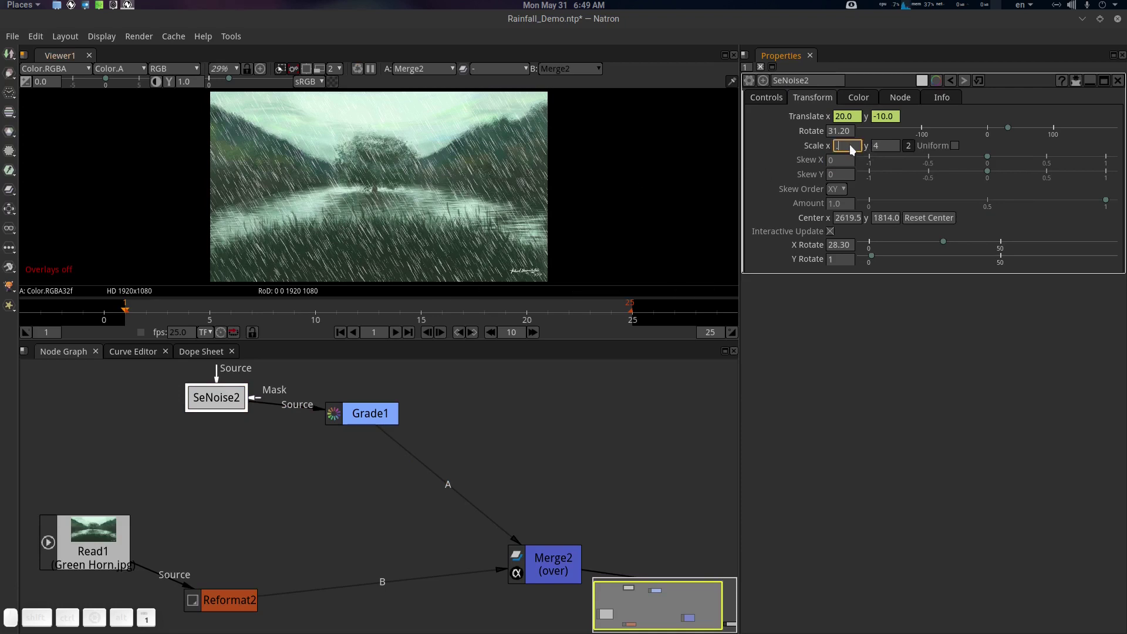
Try different streak widths with SeNoise2's X scale at .1 and .3.
text(1)
key(Return)
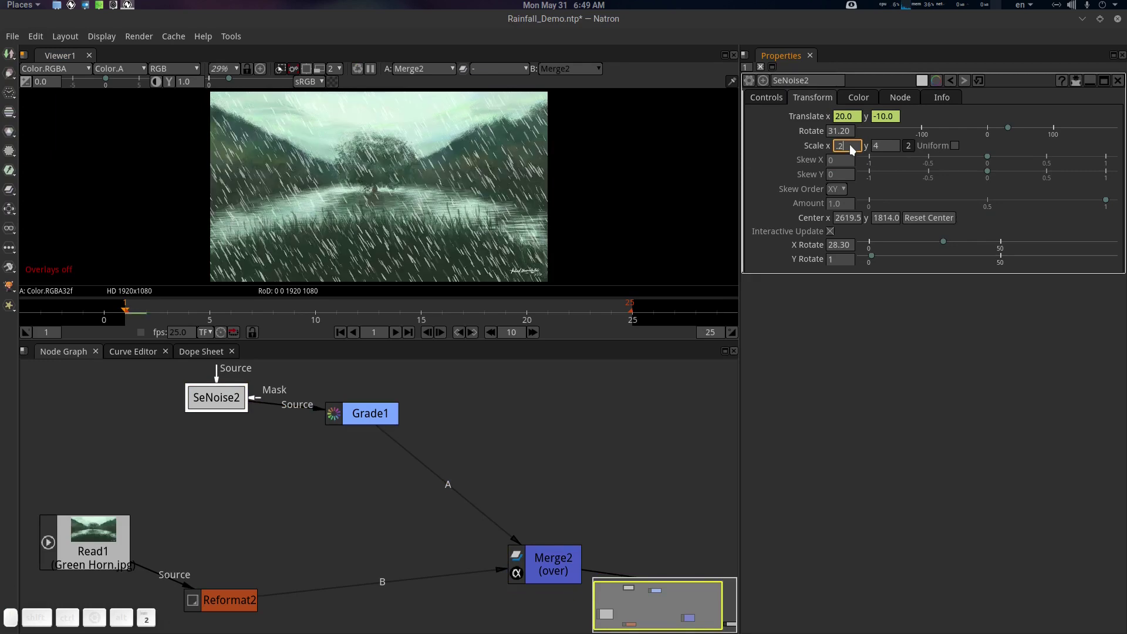
text(.3)
key(Return)
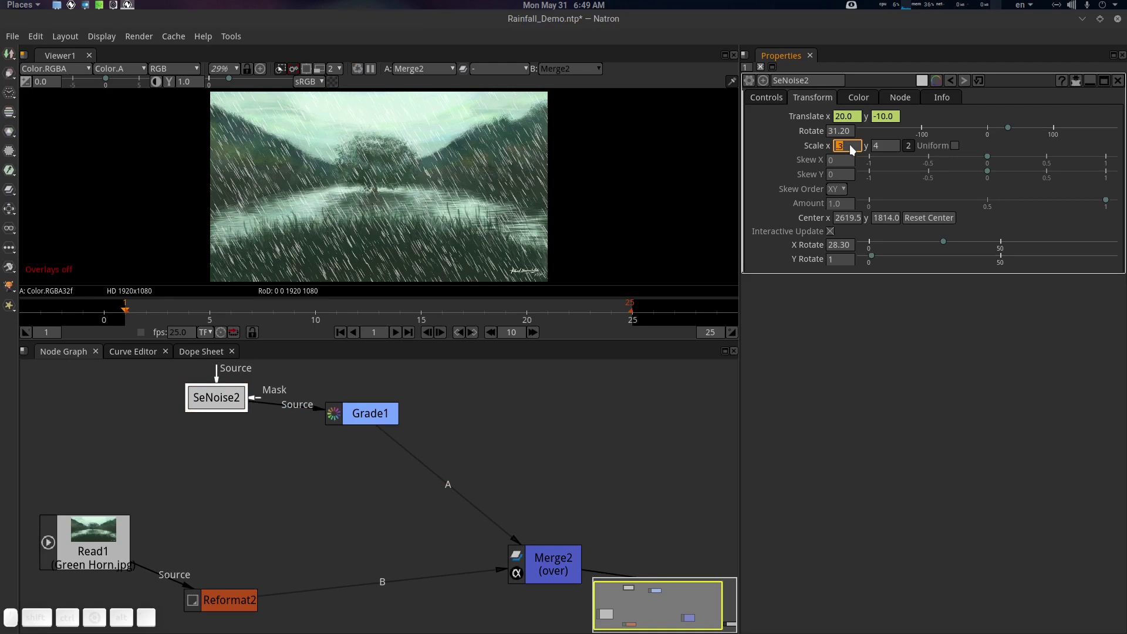
key(Return)
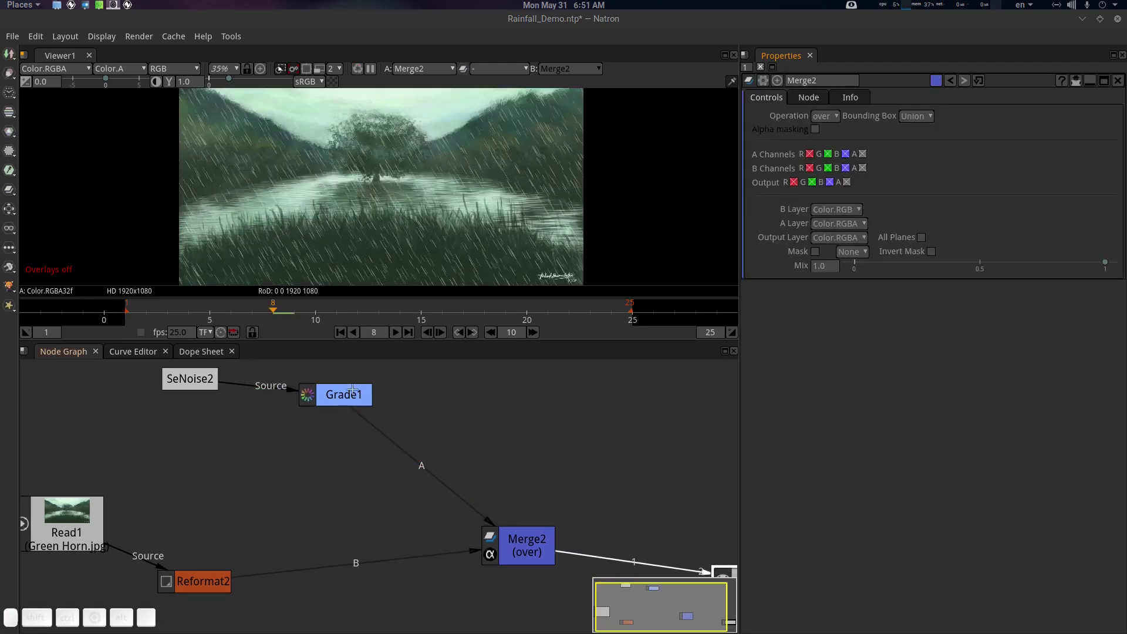
Nudge Grade1's Black Point, set SeNoise2's Noise Size to 14 and play back the rainfall.
double_click(352, 390)
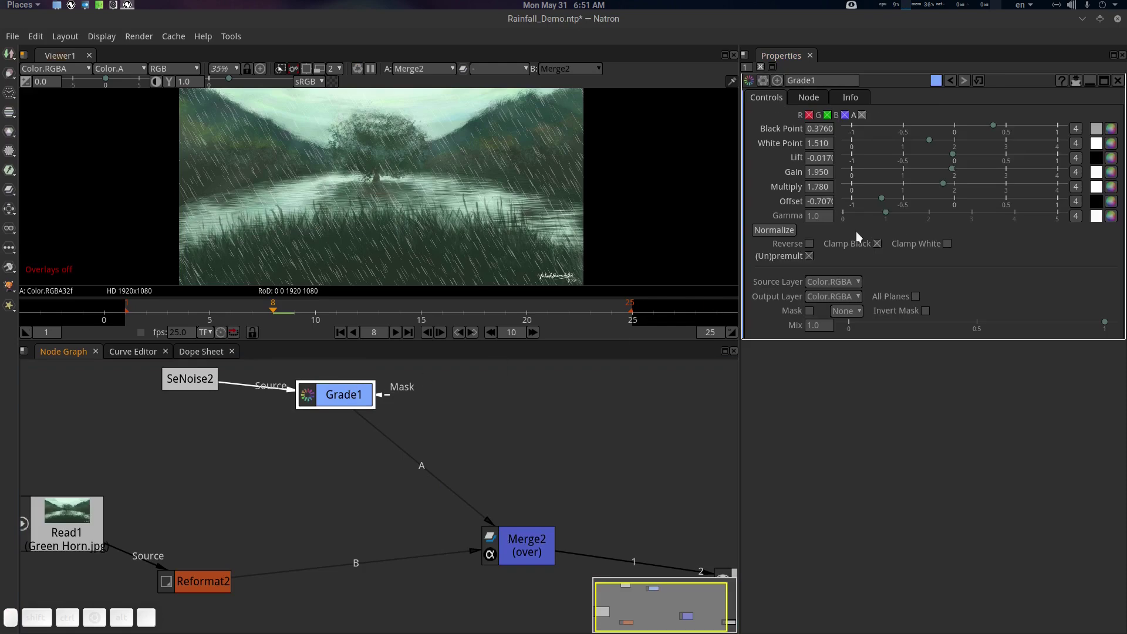
mouse_move(993, 125)
mouse_down()
mouse_move(981, 126)
mouse_move(992, 128)
mouse_up()
double_click(199, 390)
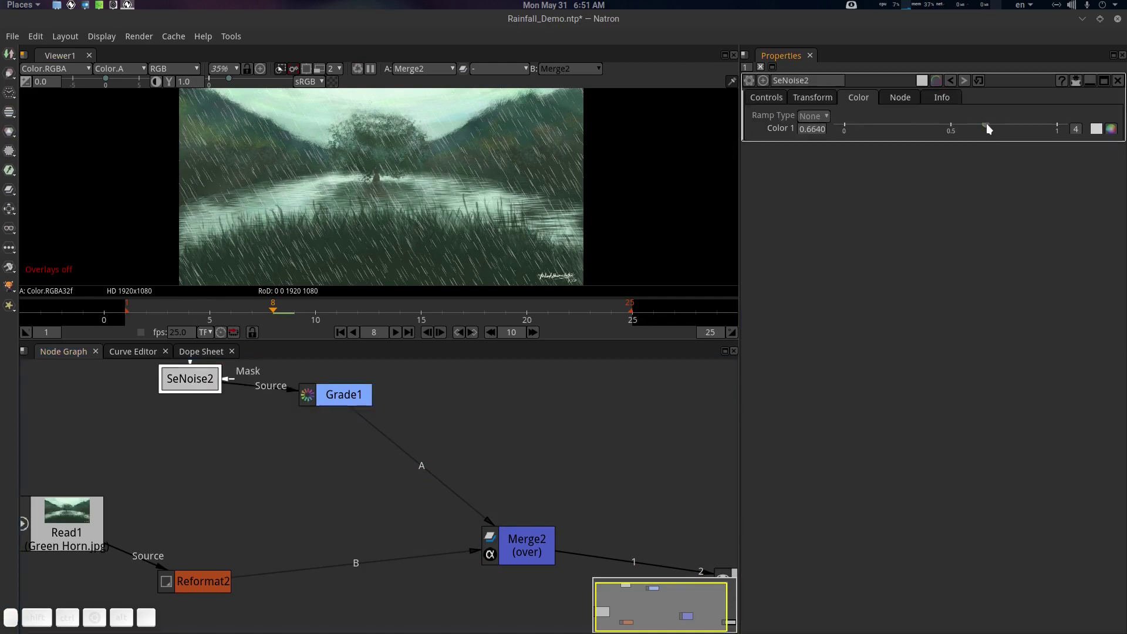
click(818, 98)
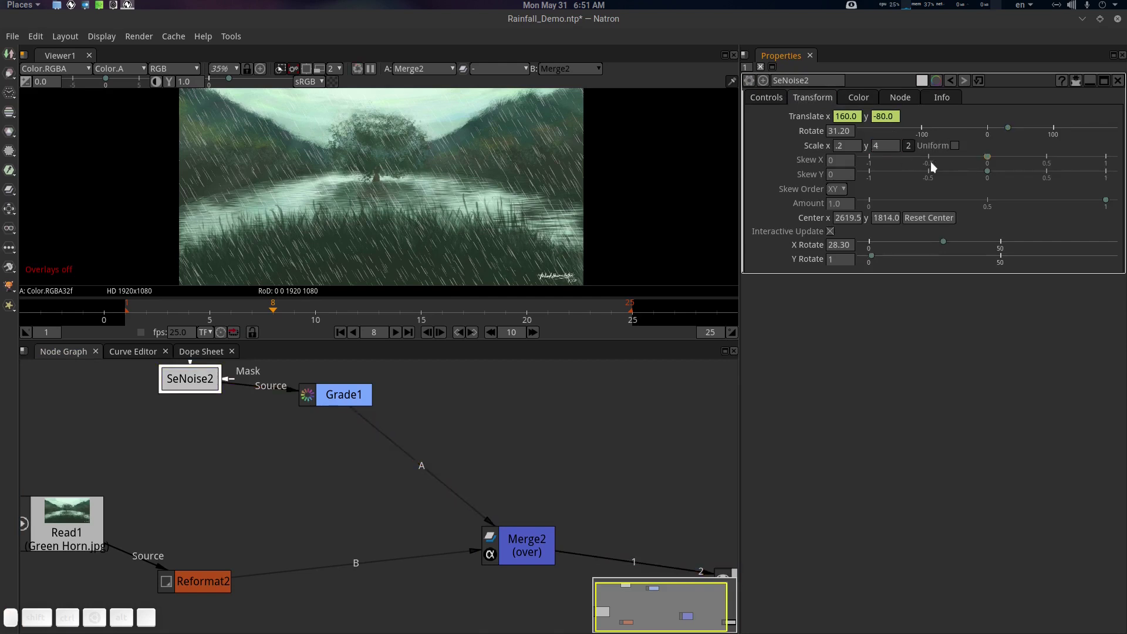
click(783, 101)
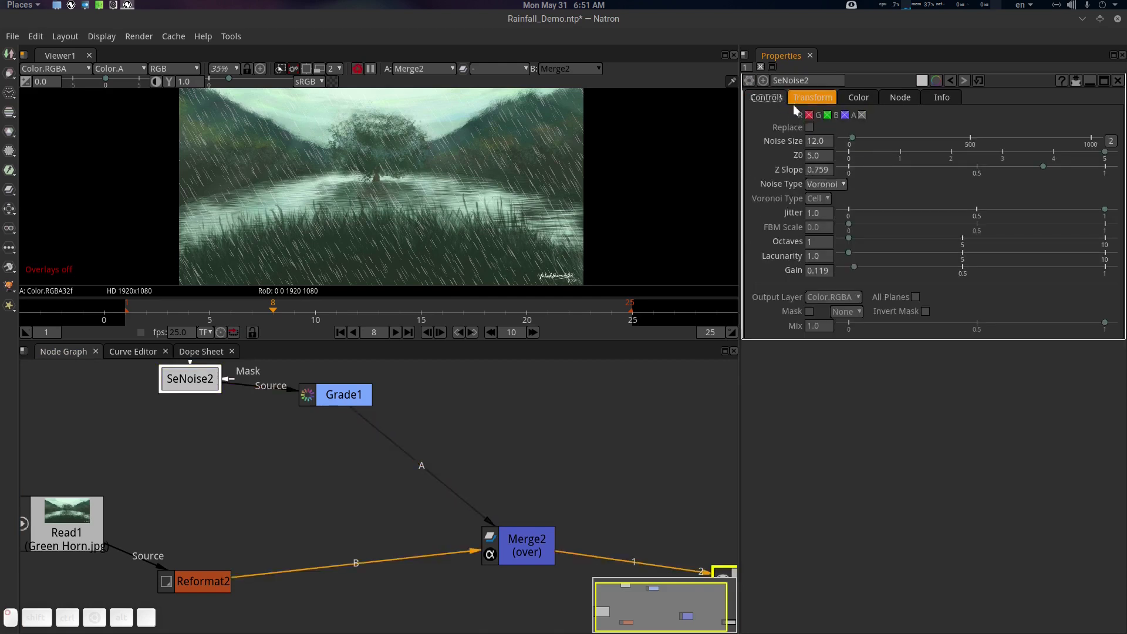
drag(853, 139, 854, 141)
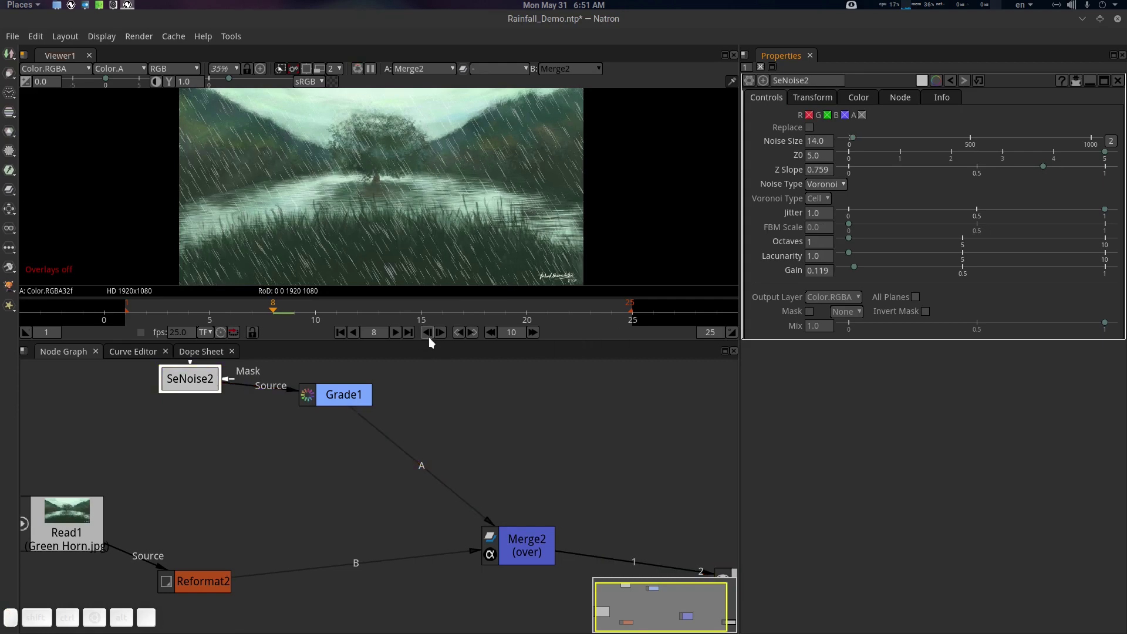
click(396, 332)
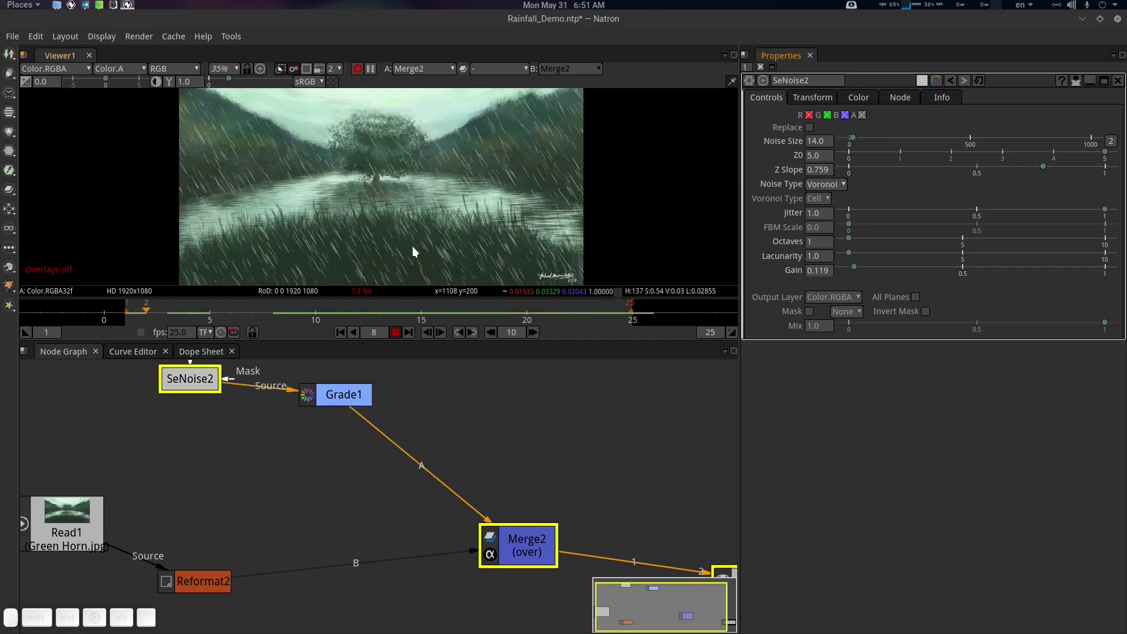
click(395, 333)
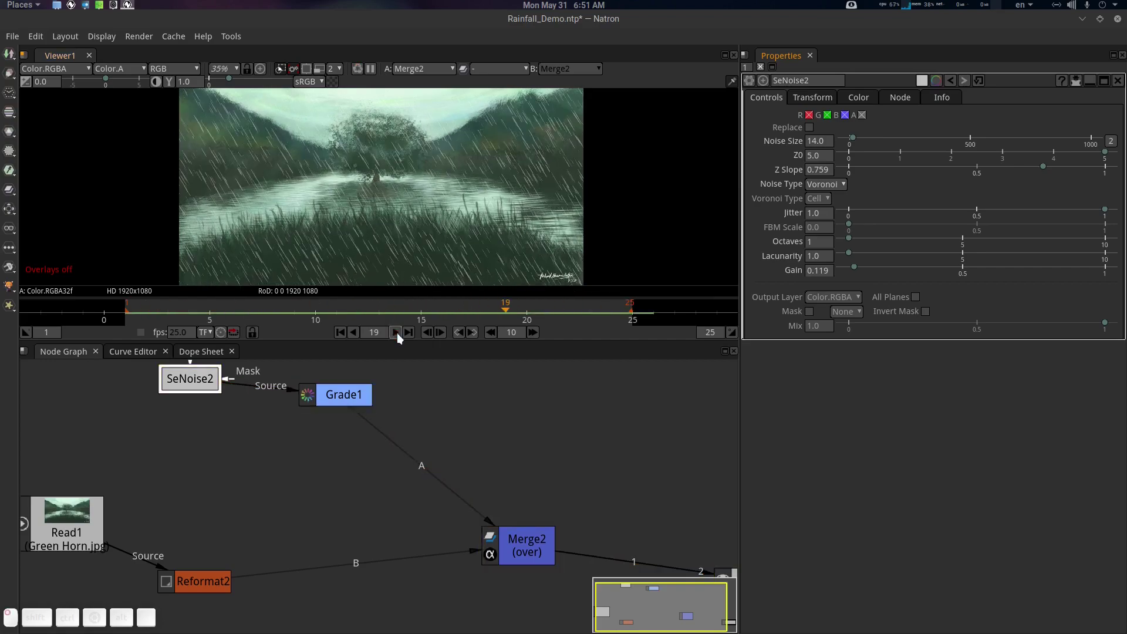
click(396, 332)
Duplicate the SeNoise2 and Grade1 nodes and connect the copied Grade to Merge2 as its A2 input.
scroll(338, 440, down, 3)
drag(338, 441, 200, 473)
key(ctrl+v)
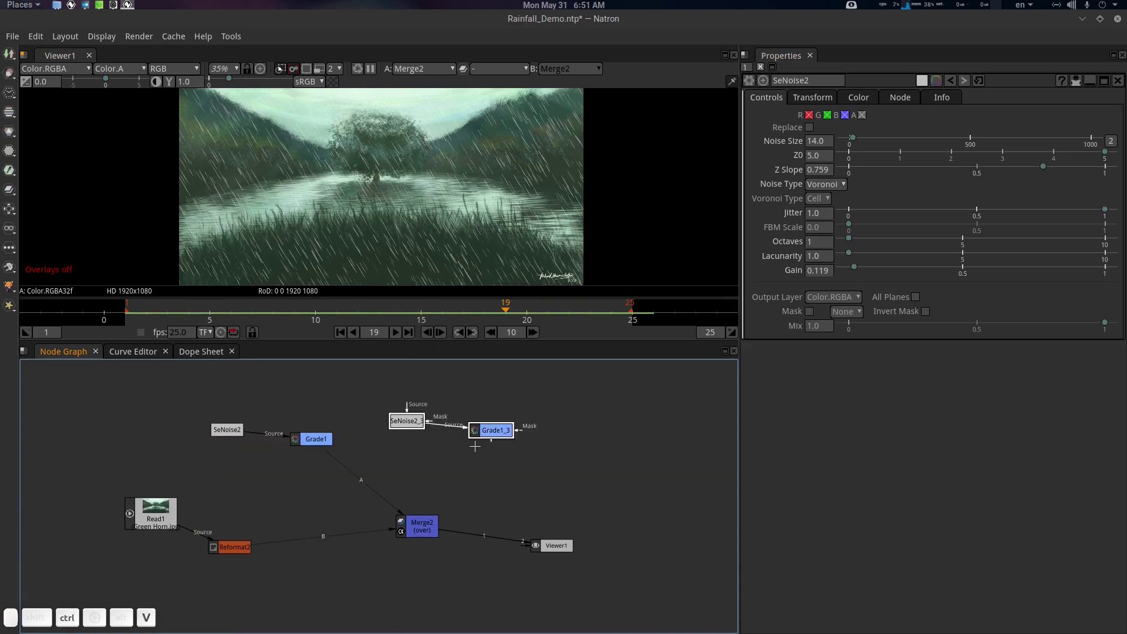
click(410, 530)
drag(385, 528, 493, 433)
Enlarge the second rain layer by setting SeNoise2_3's Noise Size to 65.
scroll(487, 470, up, 3)
click(397, 411)
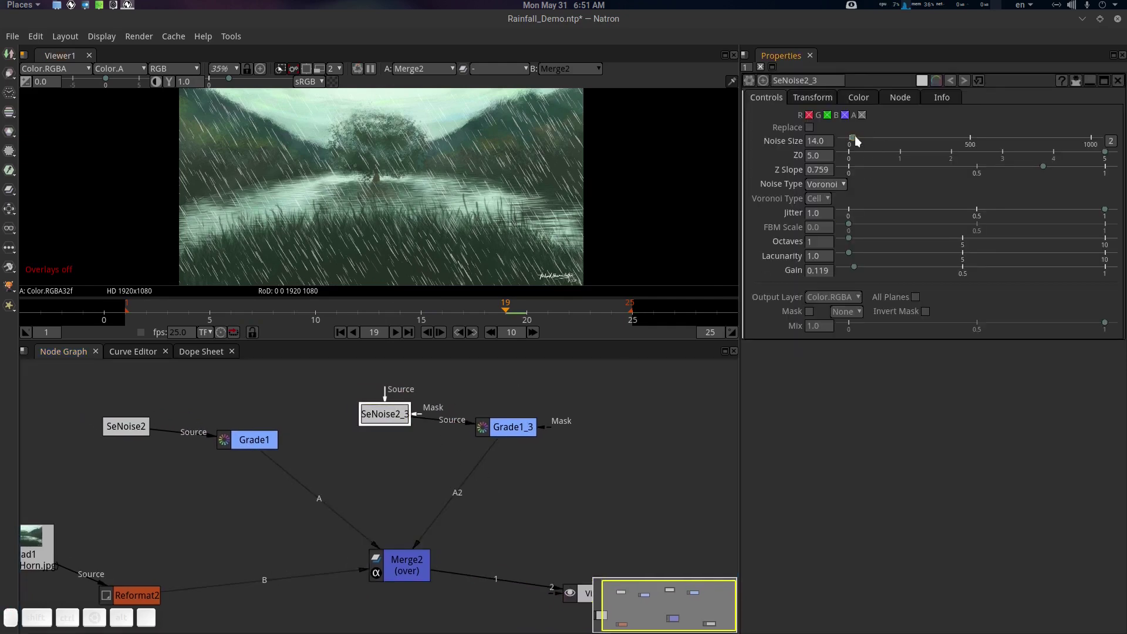
drag(856, 138, 865, 138)
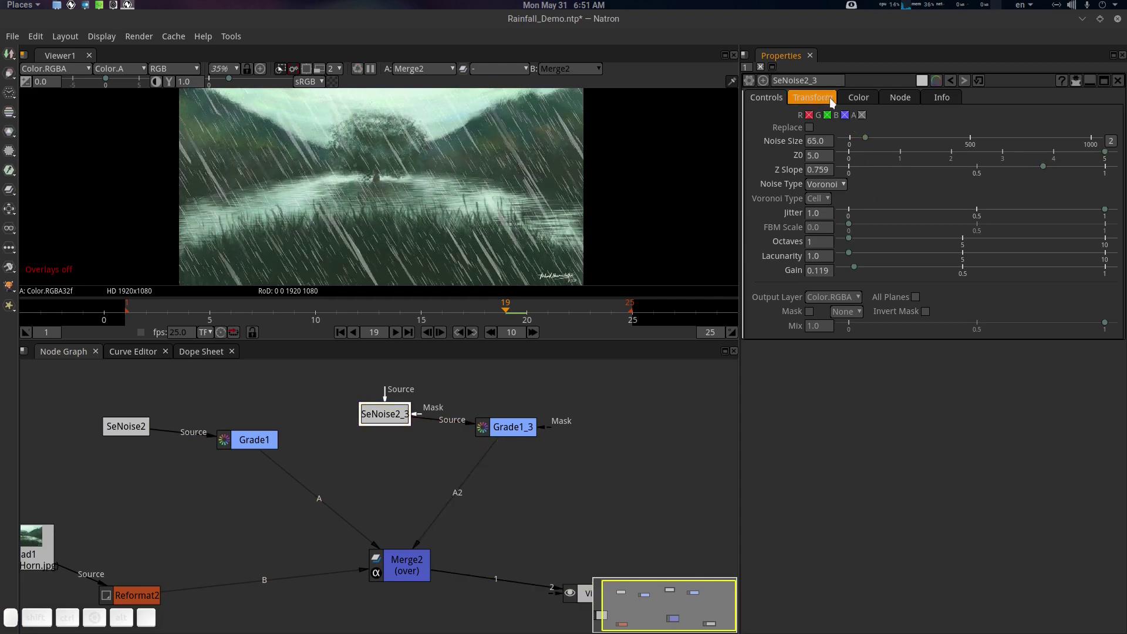
Thin the second rain layer's streaks by trying SeNoise2_3's X scale at 0.1, then setting it to 0.05.
click(812, 97)
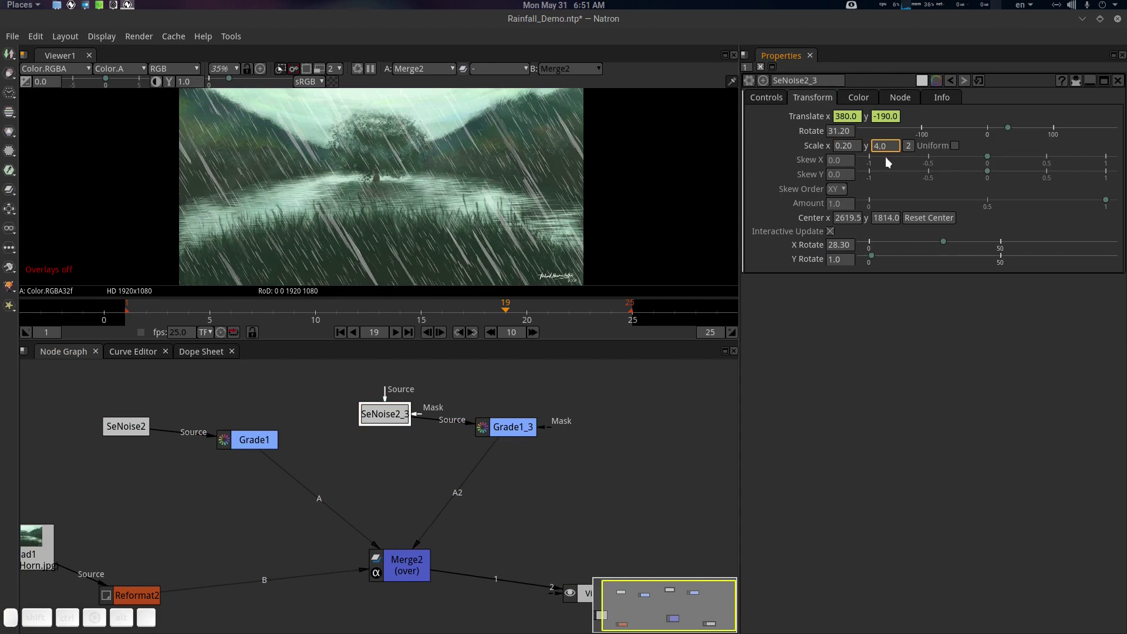
click(847, 146)
key(BackSpace)
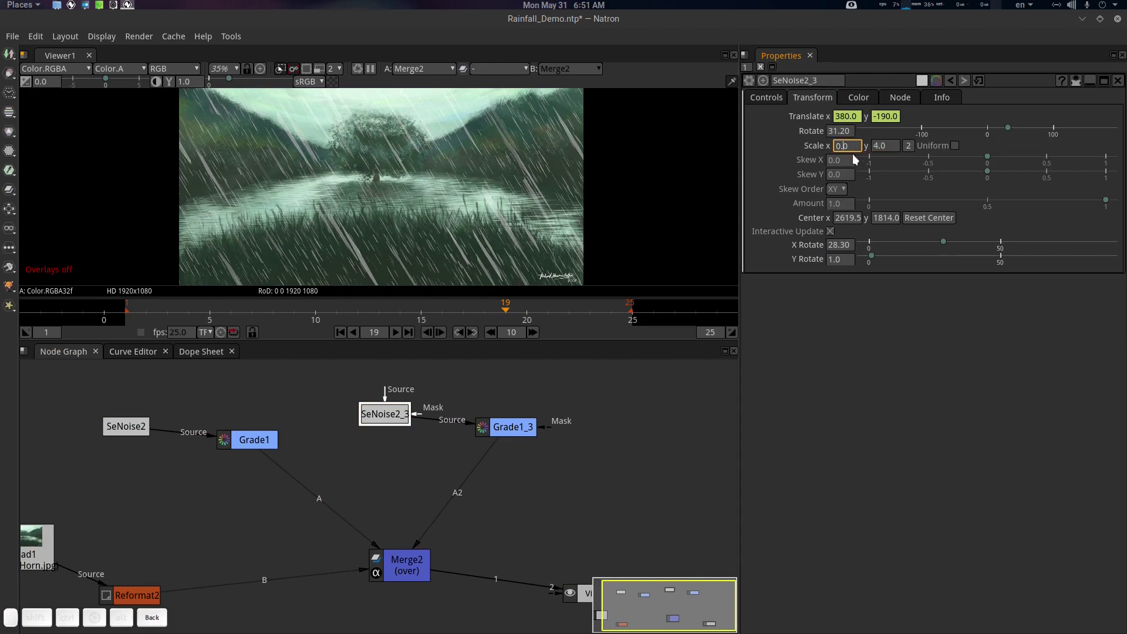
text(1)
key(Return)
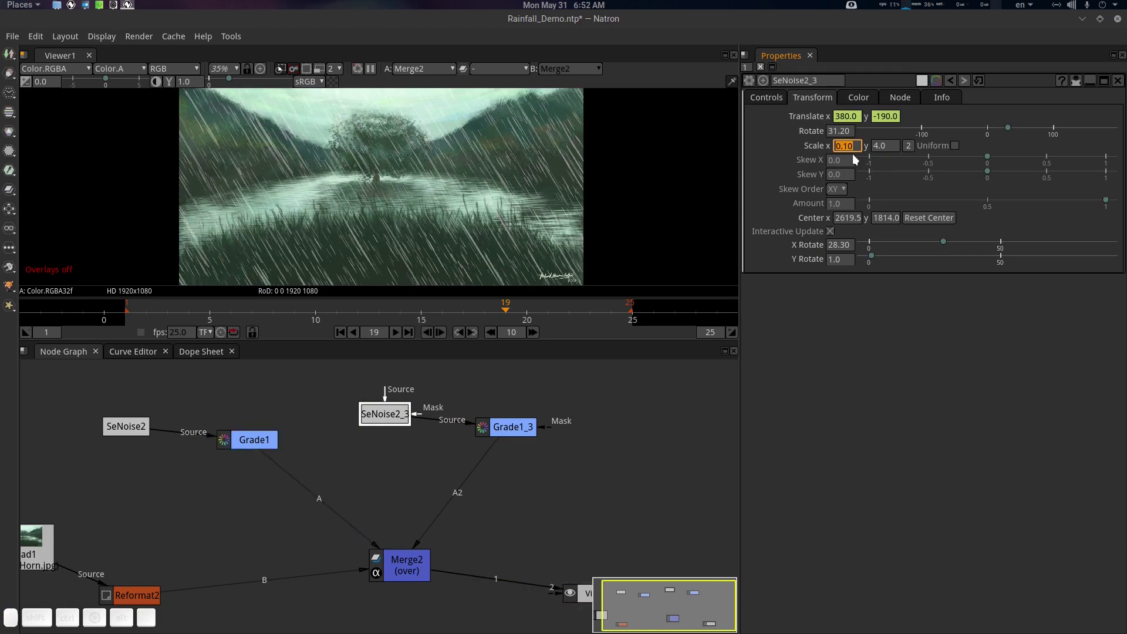
text(0.)
key(Return)
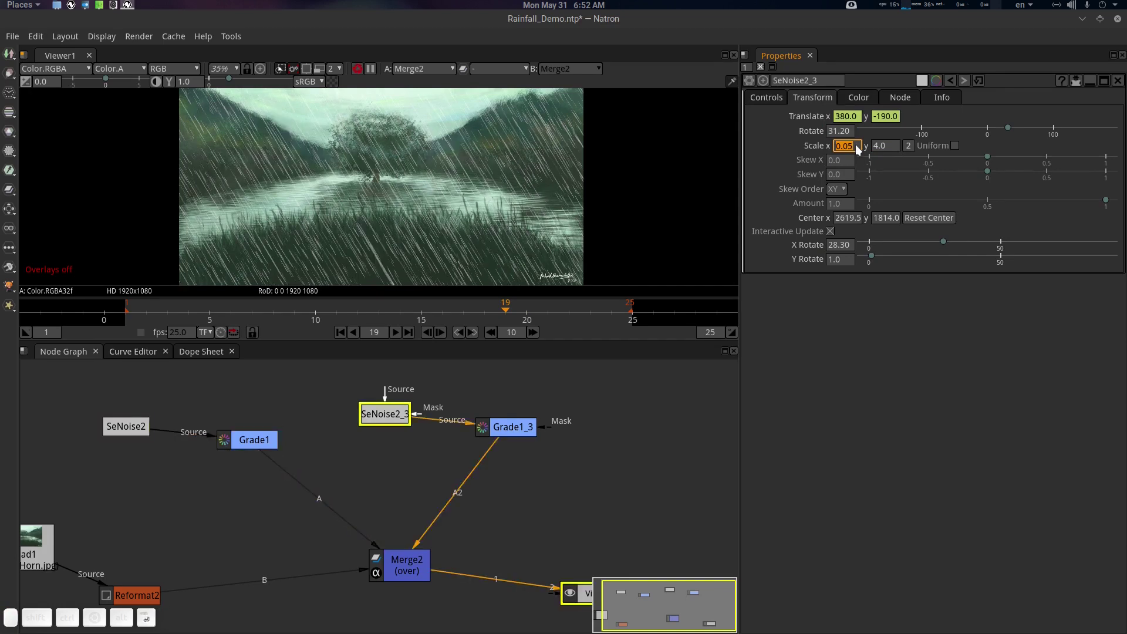
scroll(509, 223, down, 2)
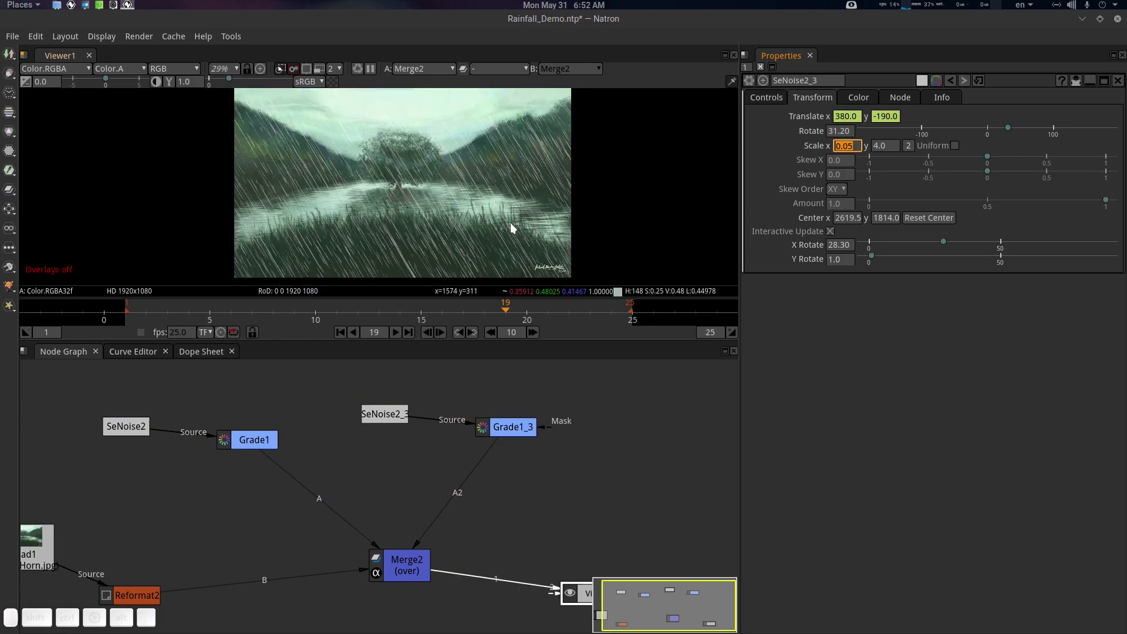
Check the expression driving SeNoise2_3's X translation, leaving it unedited.
click(835, 131)
right_click(847, 118)
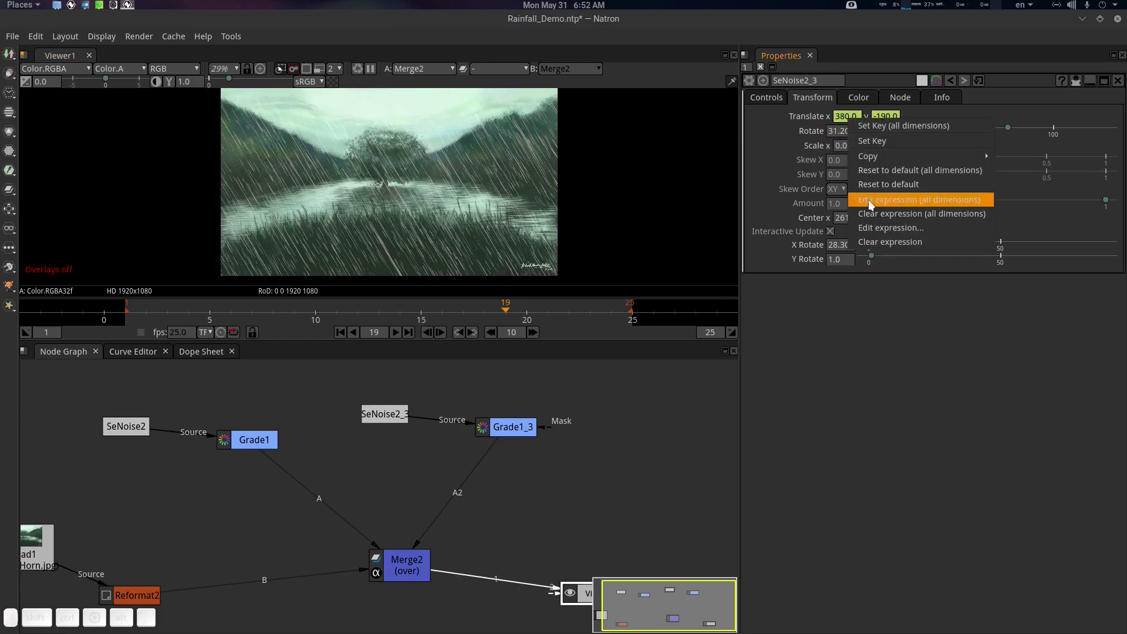
click(883, 228)
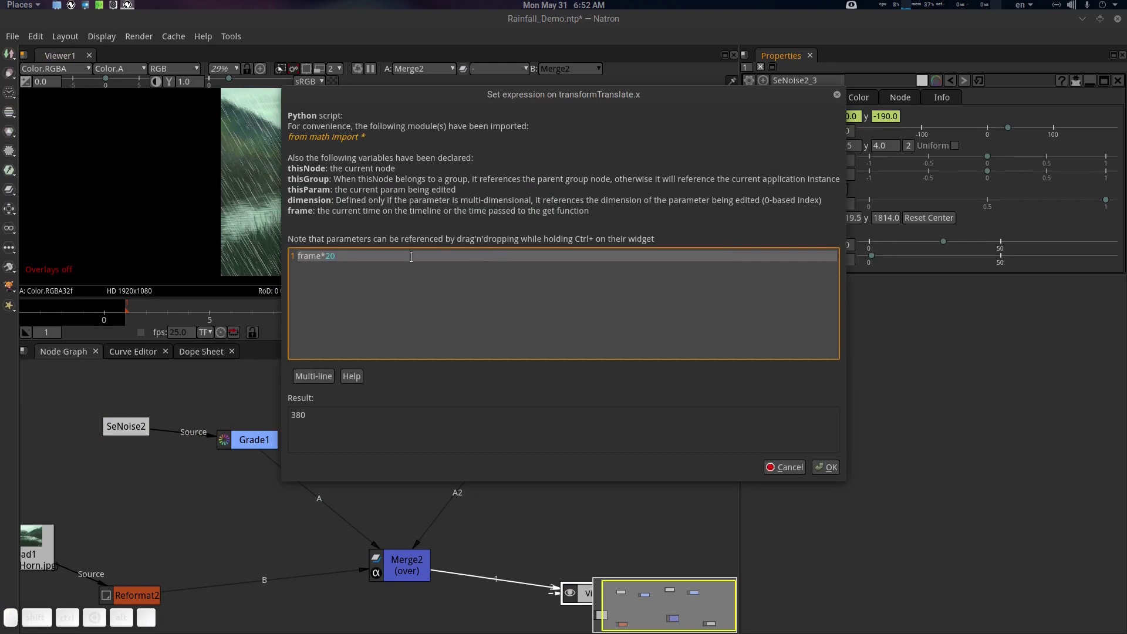
click(785, 467)
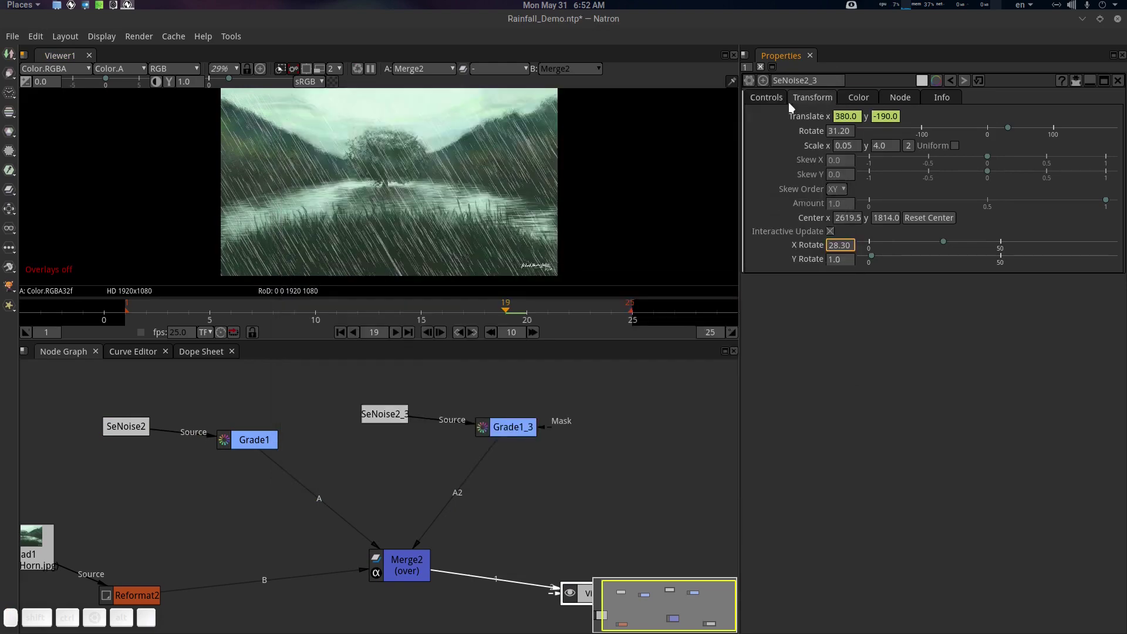
Set SeNoise2_3's Z Slope to 1.0 and play back the layered rainfall in a maximized viewer fitted to the image.
click(766, 97)
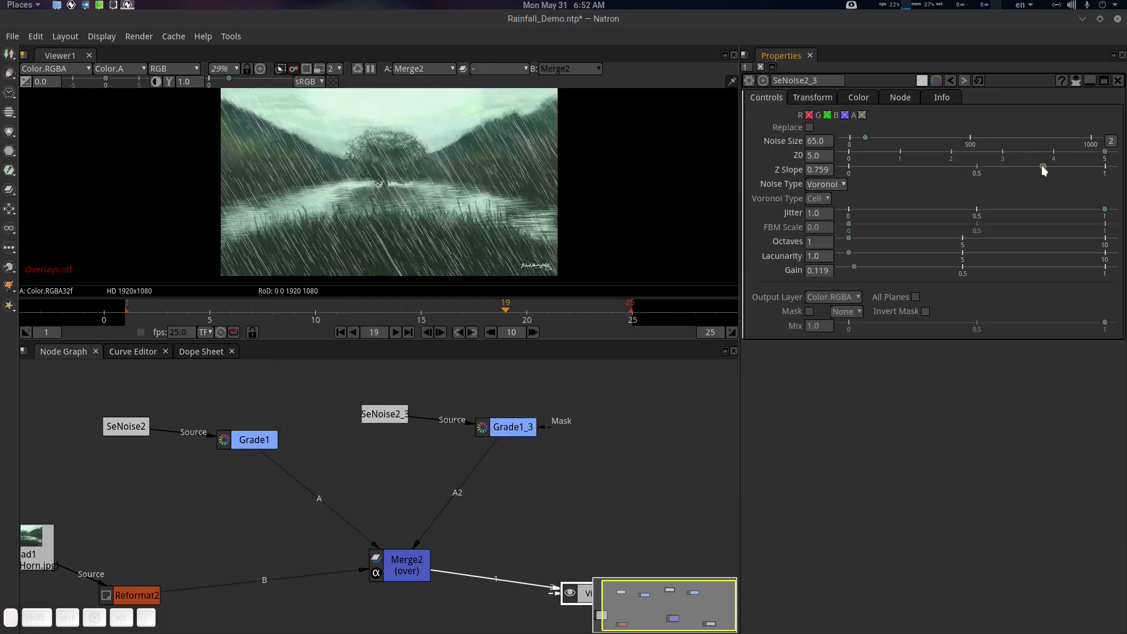
drag(1043, 168, 1110, 169)
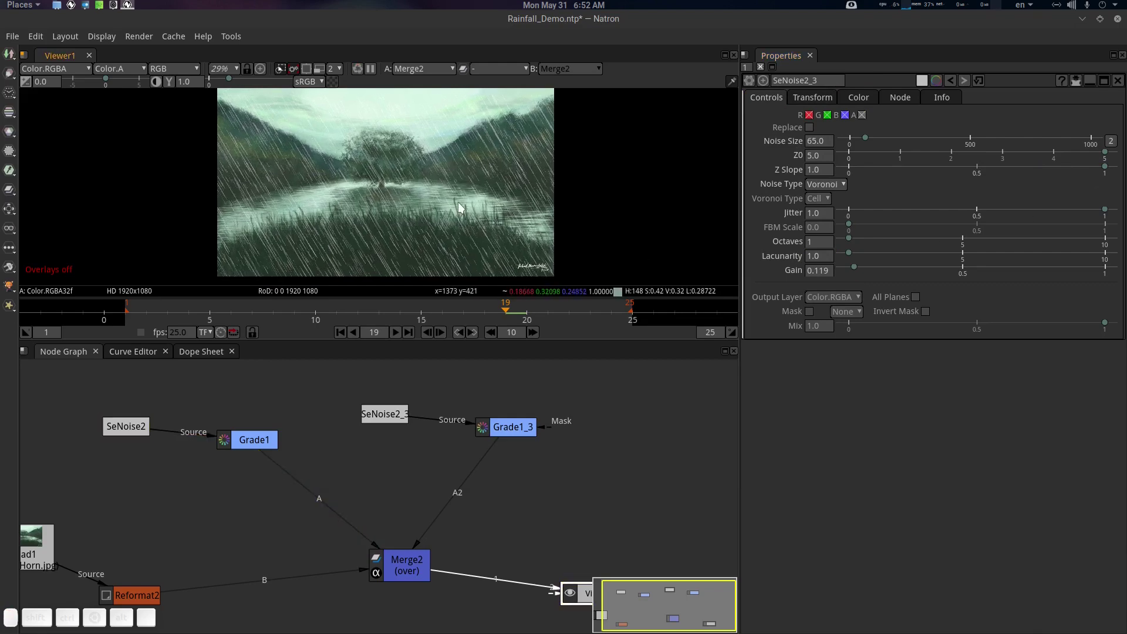
key(space)
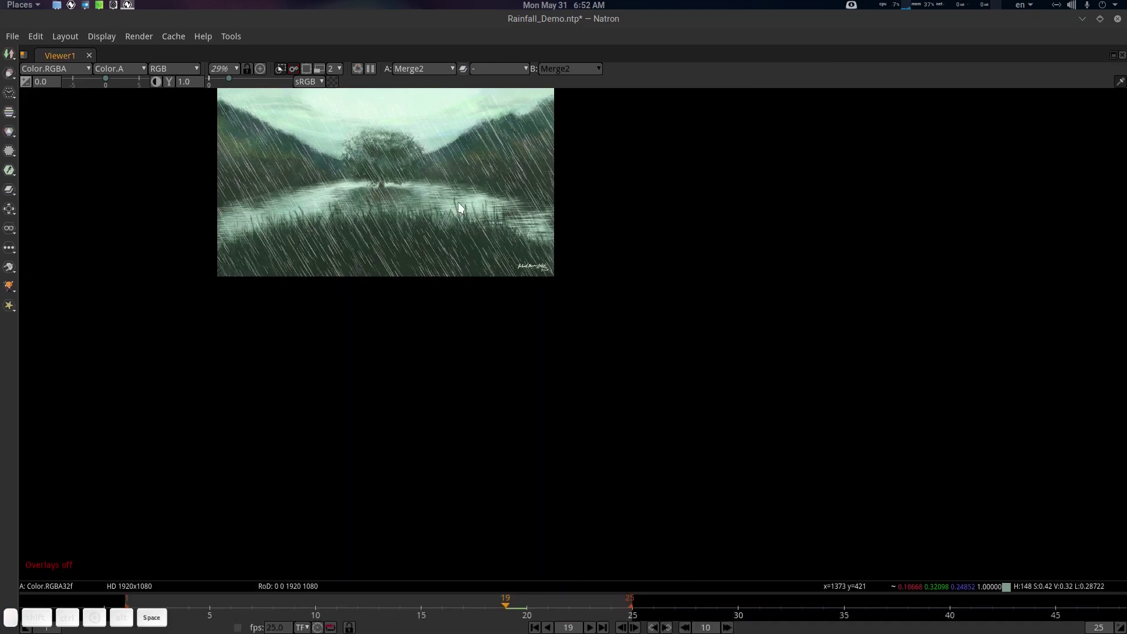
key(f)
key(l)
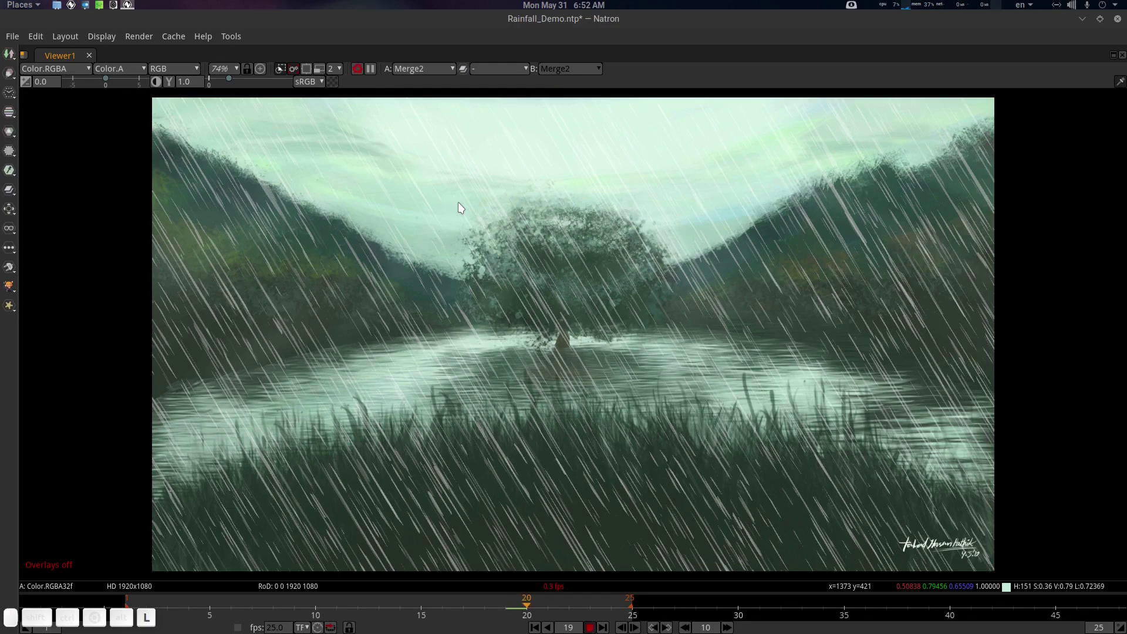